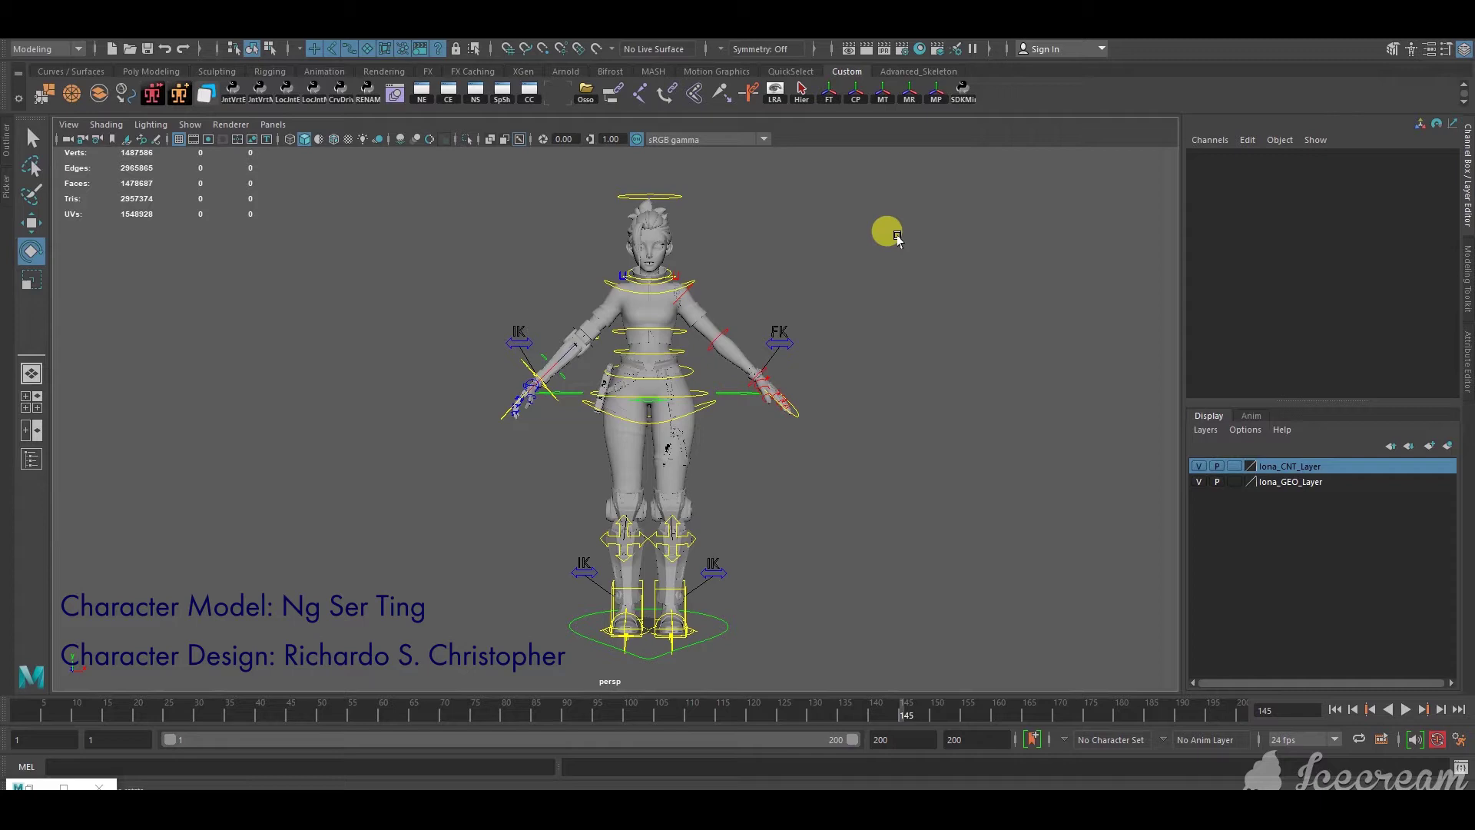
Bend the character's left forearm by rotating the left elbow FK control to about -70° in Y
alt+drag(884, 317, 691, 475)
alt+right_drag(690, 475, 707, 434)
alt+middle_drag(706, 434, 708, 338)
alt+right_drag(708, 338, 726, 383)
alt+middle_drag(713, 345, 709, 395)
alt+right_drag(709, 395, 718, 358)
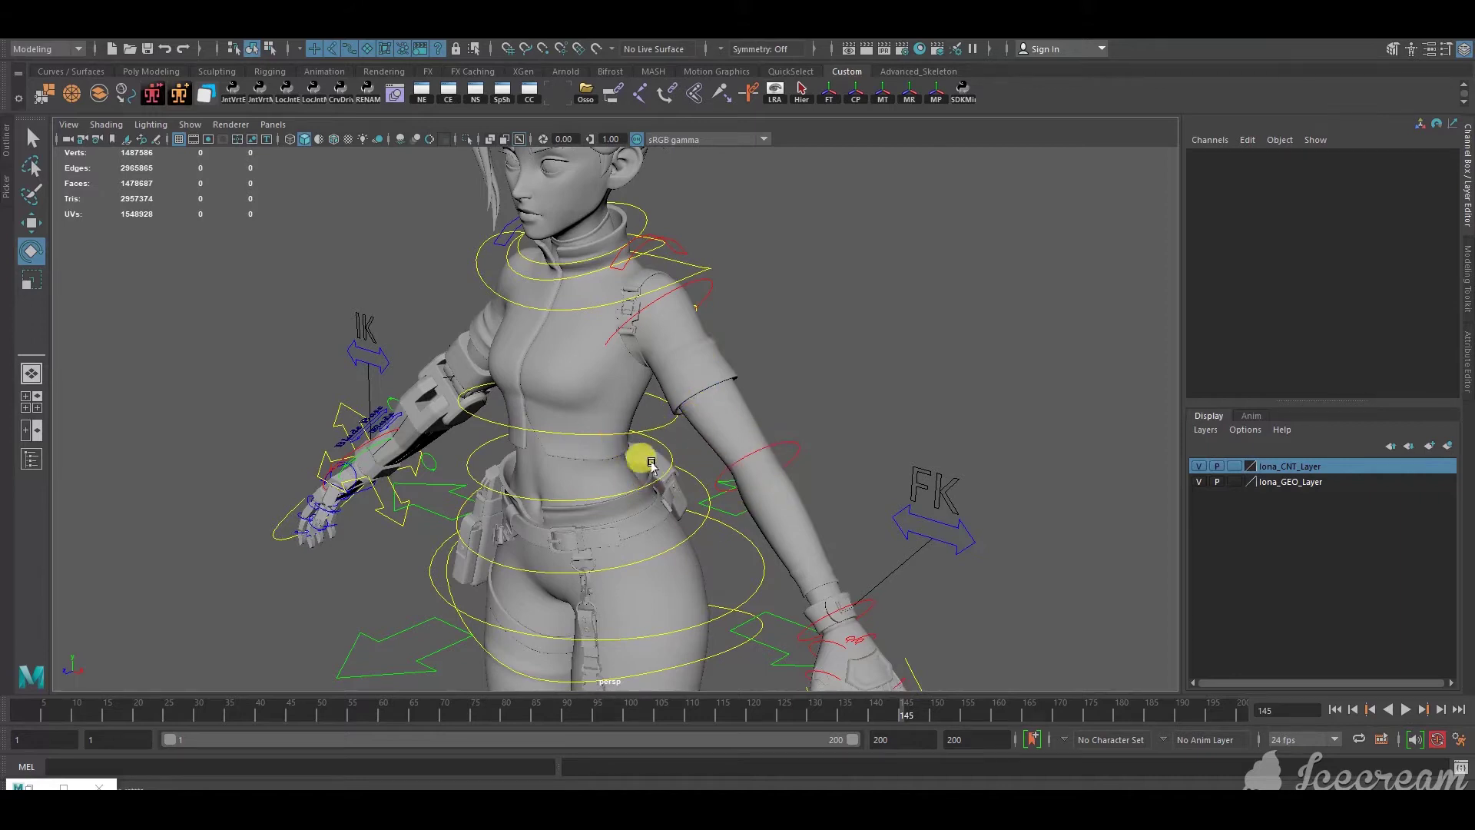
alt+middle_drag(815, 470, 790, 379)
alt+right_drag(791, 380, 821, 413)
alt+drag(822, 415, 787, 414)
click(761, 305)
alt+drag(762, 306, 780, 346)
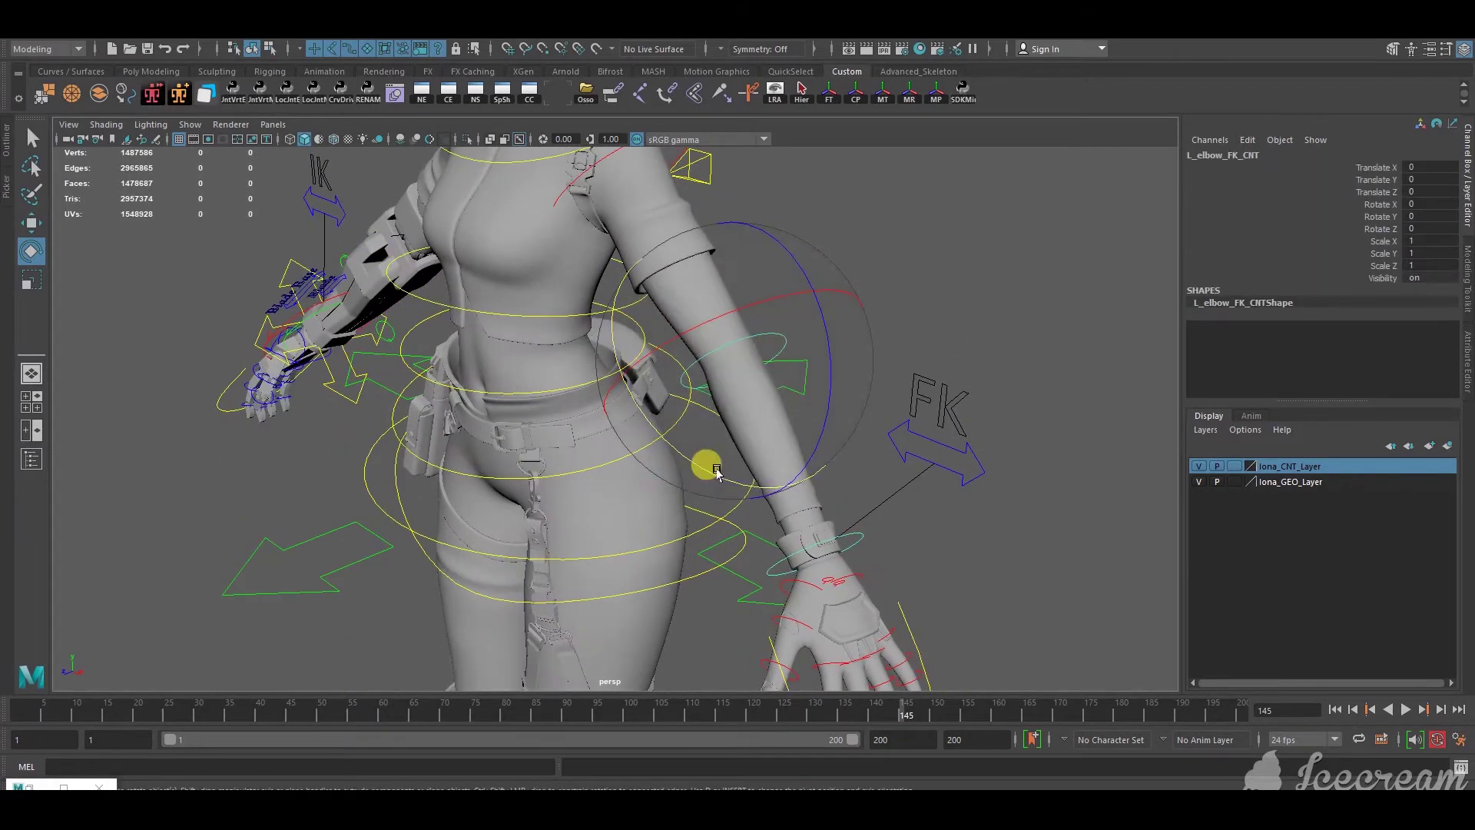
drag(714, 474, 471, 454)
drag(461, 510, 745, 511)
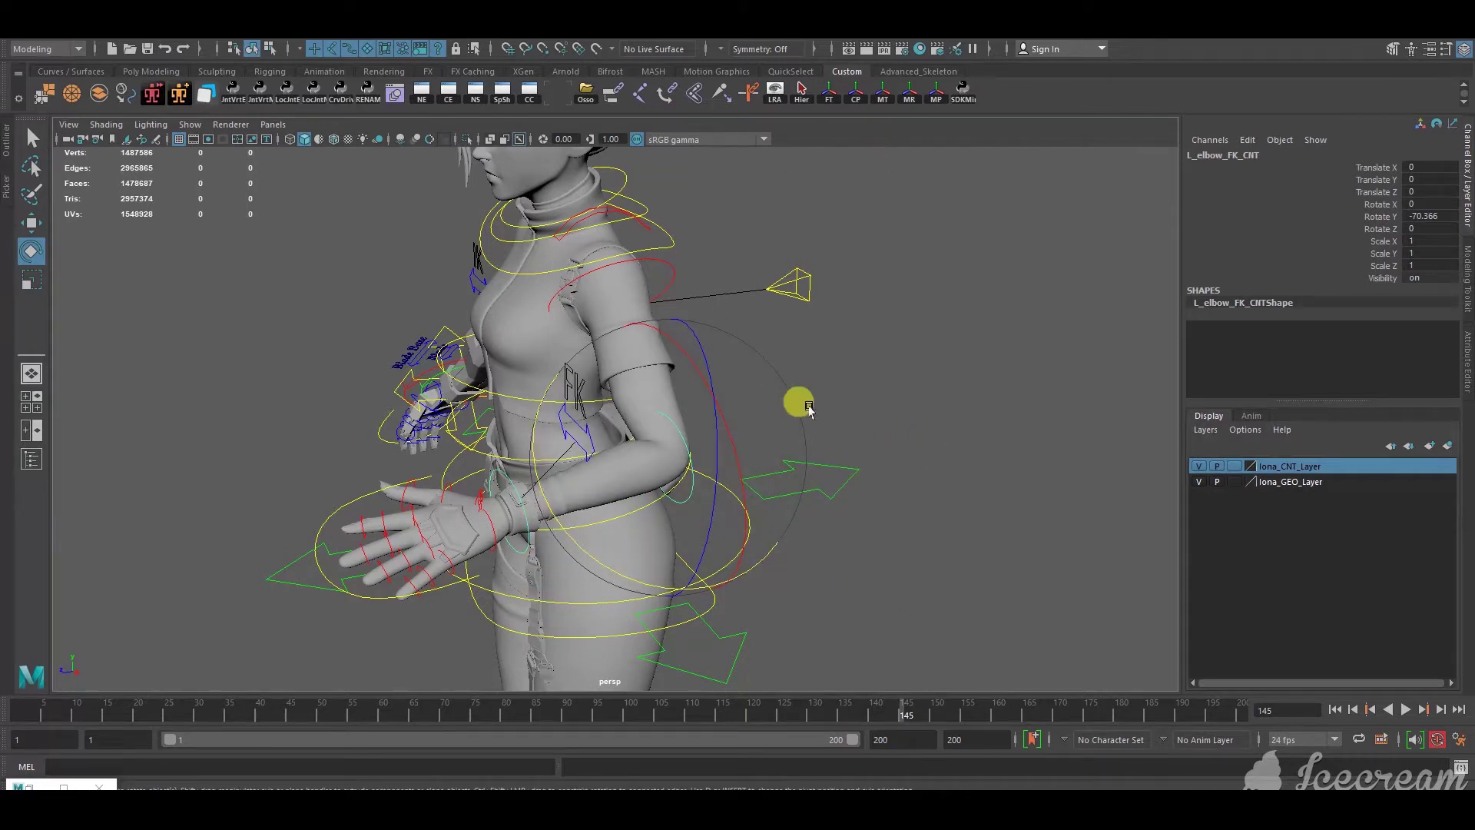
alt+drag(911, 345, 998, 369)
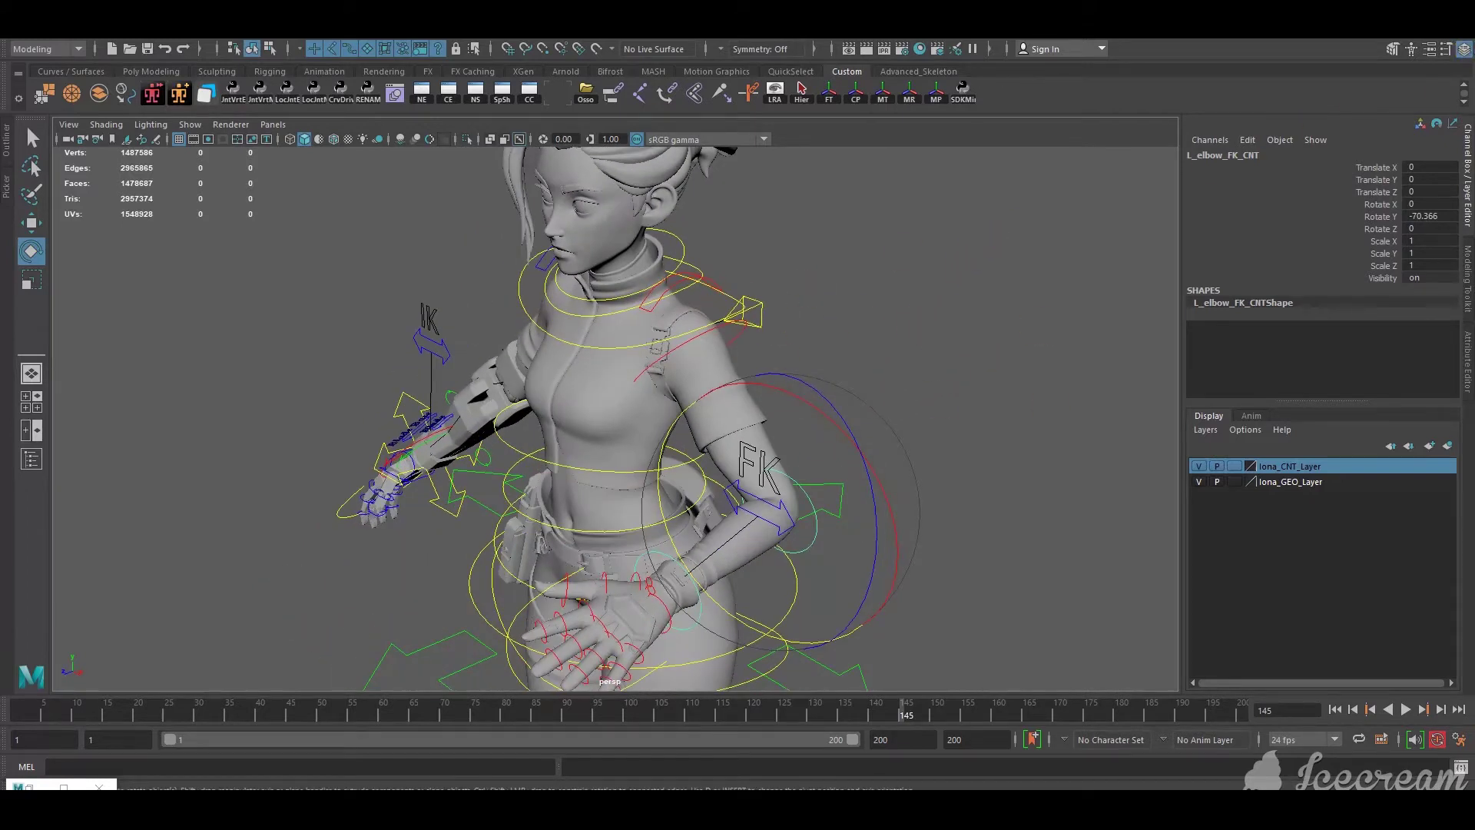
click(1456, 11)
click(739, 415)
mouse_move(471, 799)
click(537, 751)
Pose the left arm in a bicep curl by rotating the elbow FK control to about -81° in Y
alt+drag(804, 363, 867, 375)
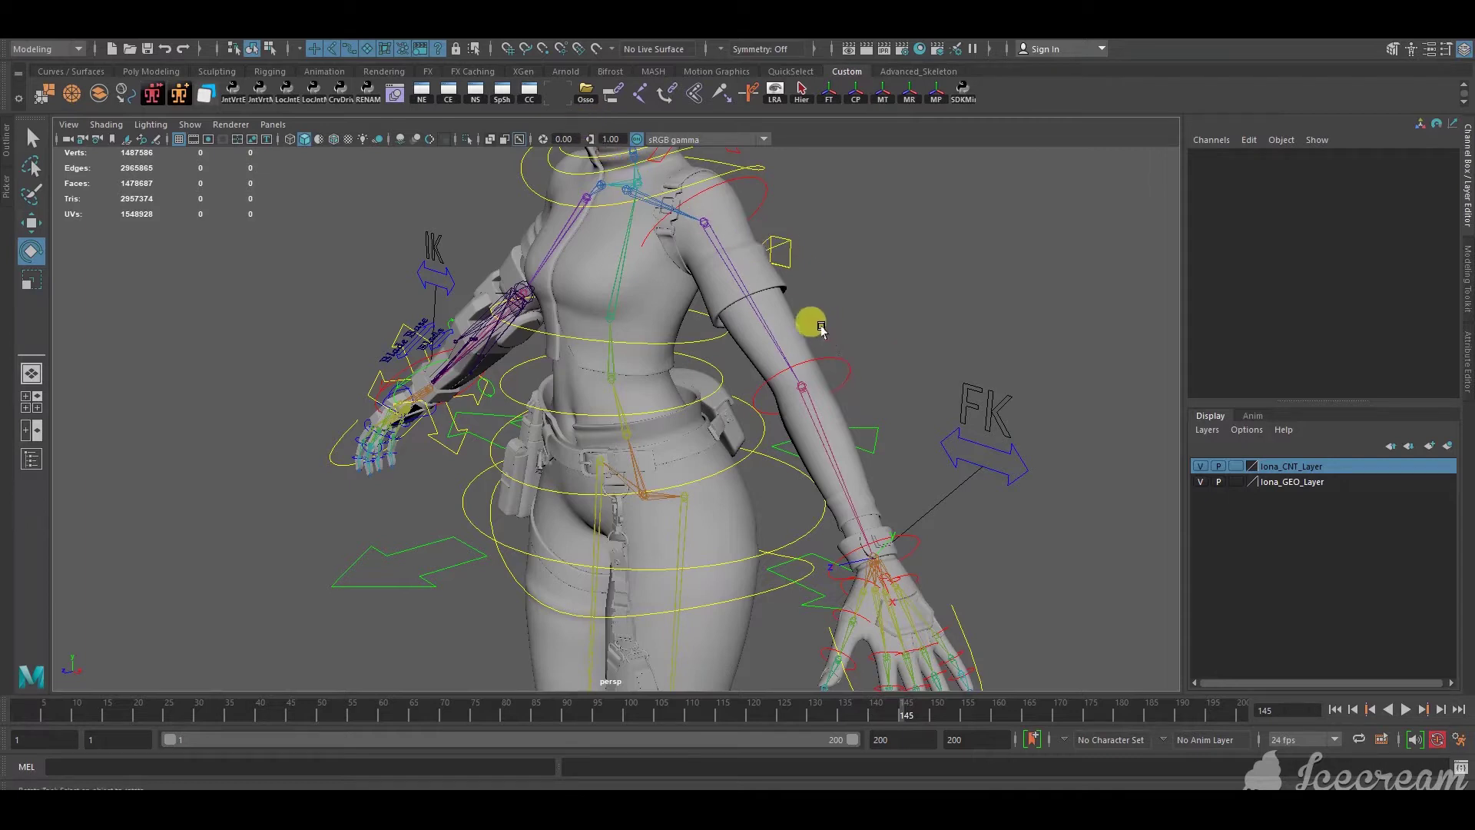
click(848, 375)
alt+drag(848, 374, 514, 513)
alt+right_drag(584, 500, 837, 484)
alt+drag(836, 530, 850, 428)
scroll(844, 475, down, 4)
alt+drag(846, 290, 813, 317)
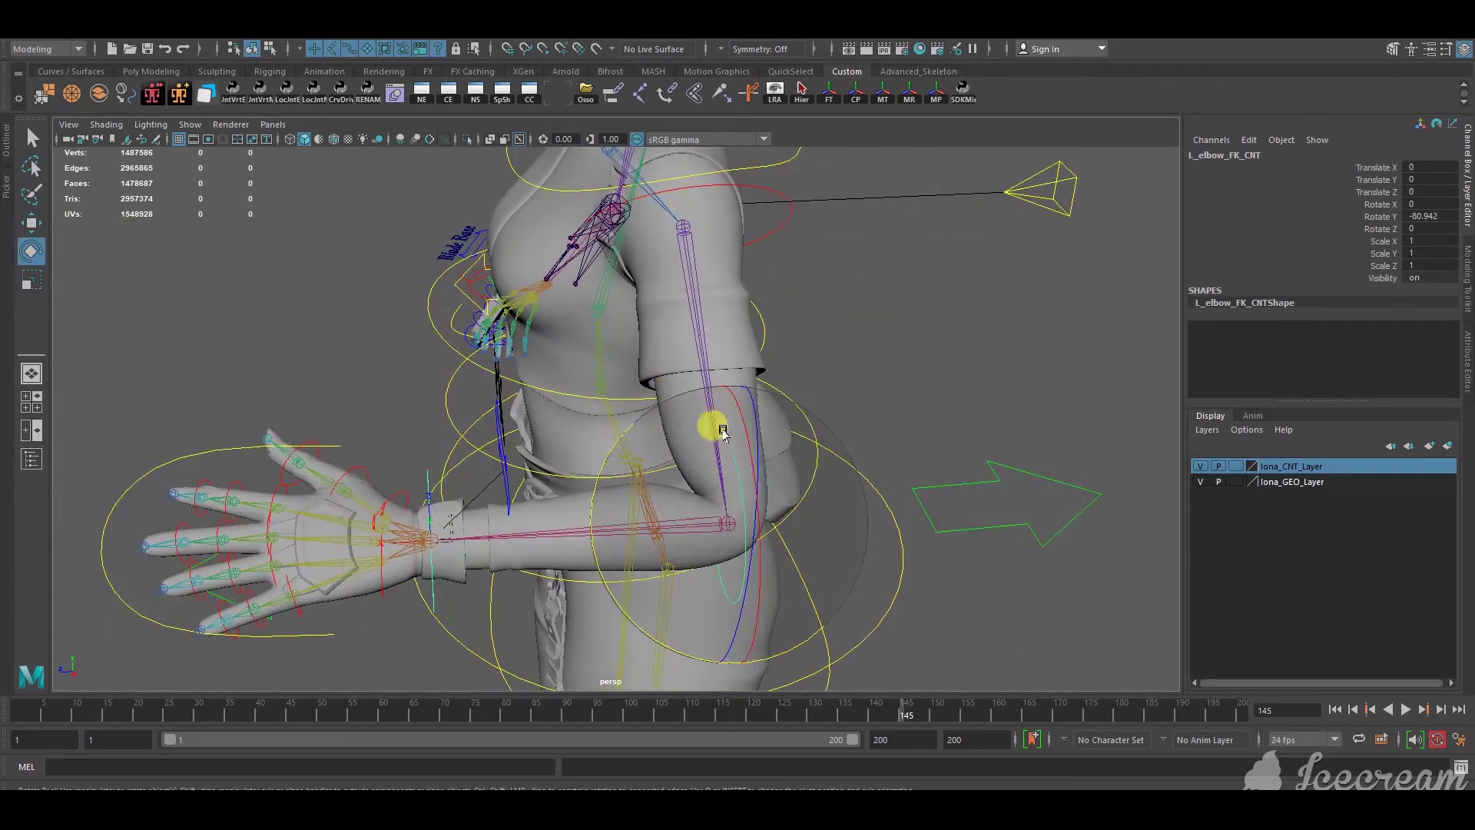
click(831, 354)
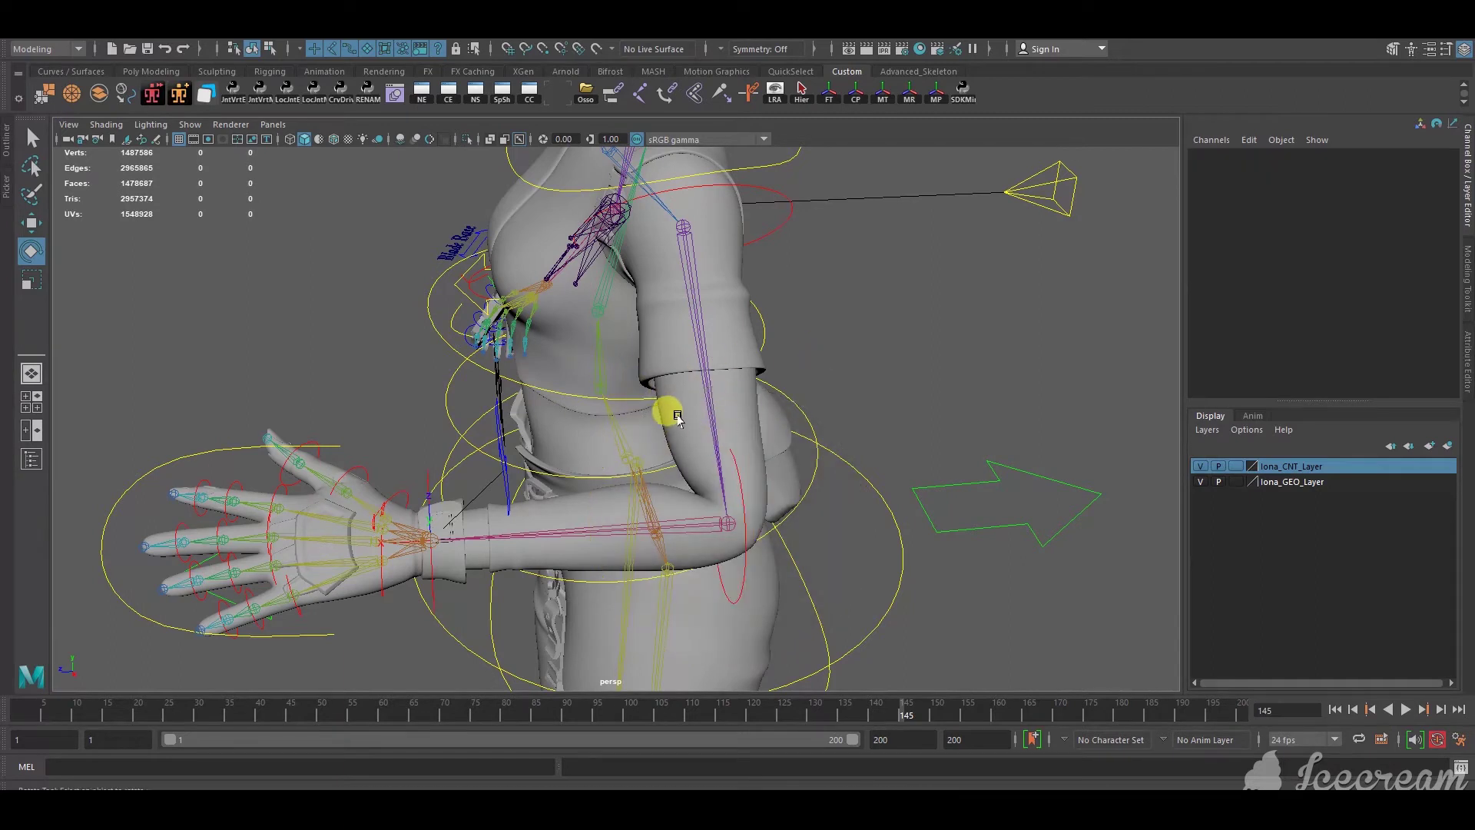
Create a blend shape on the left arm sleeve mesh with local origin, envelope 1 and topology checking
click(686, 418)
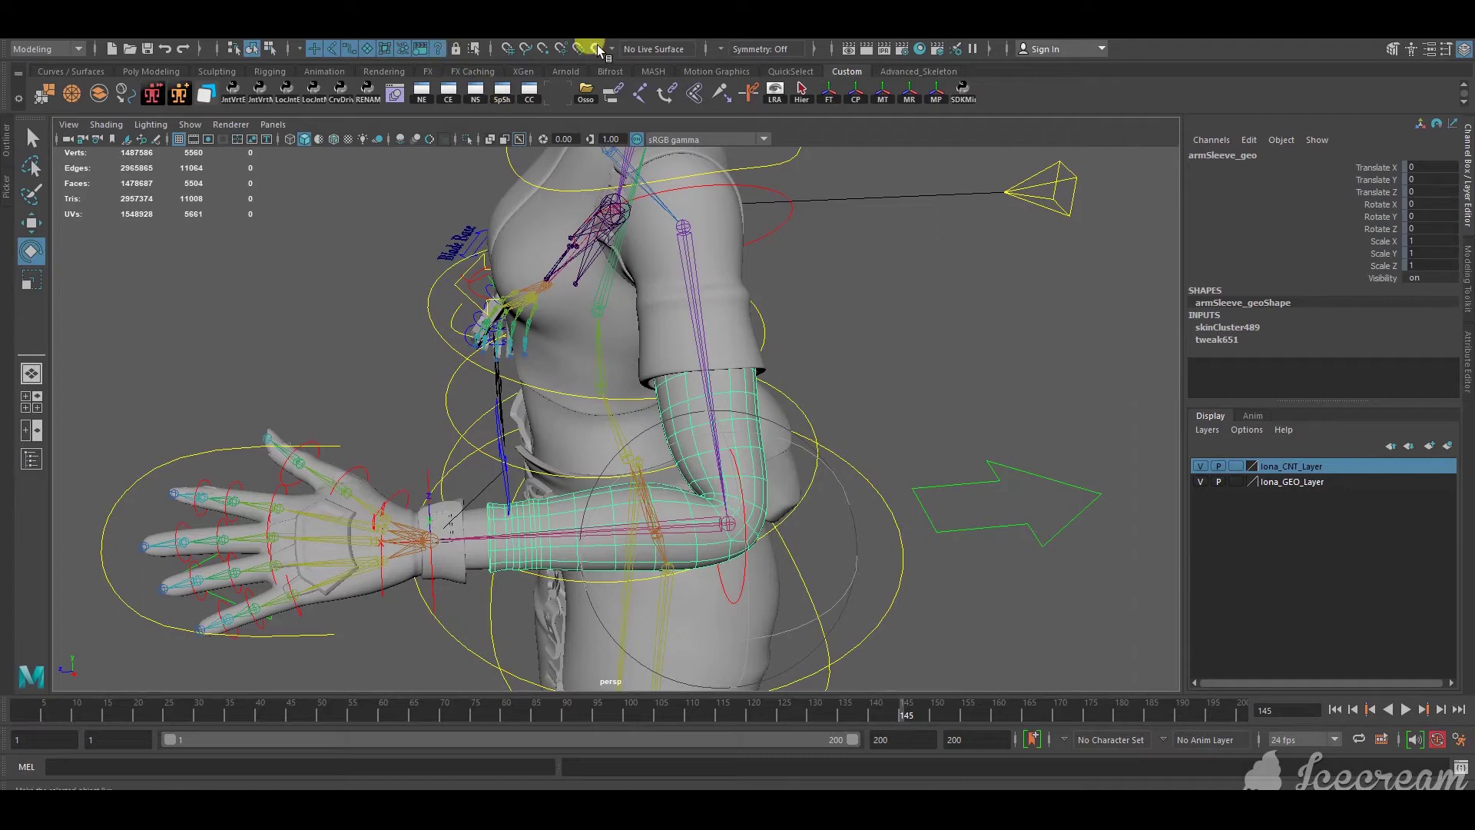
click(570, 28)
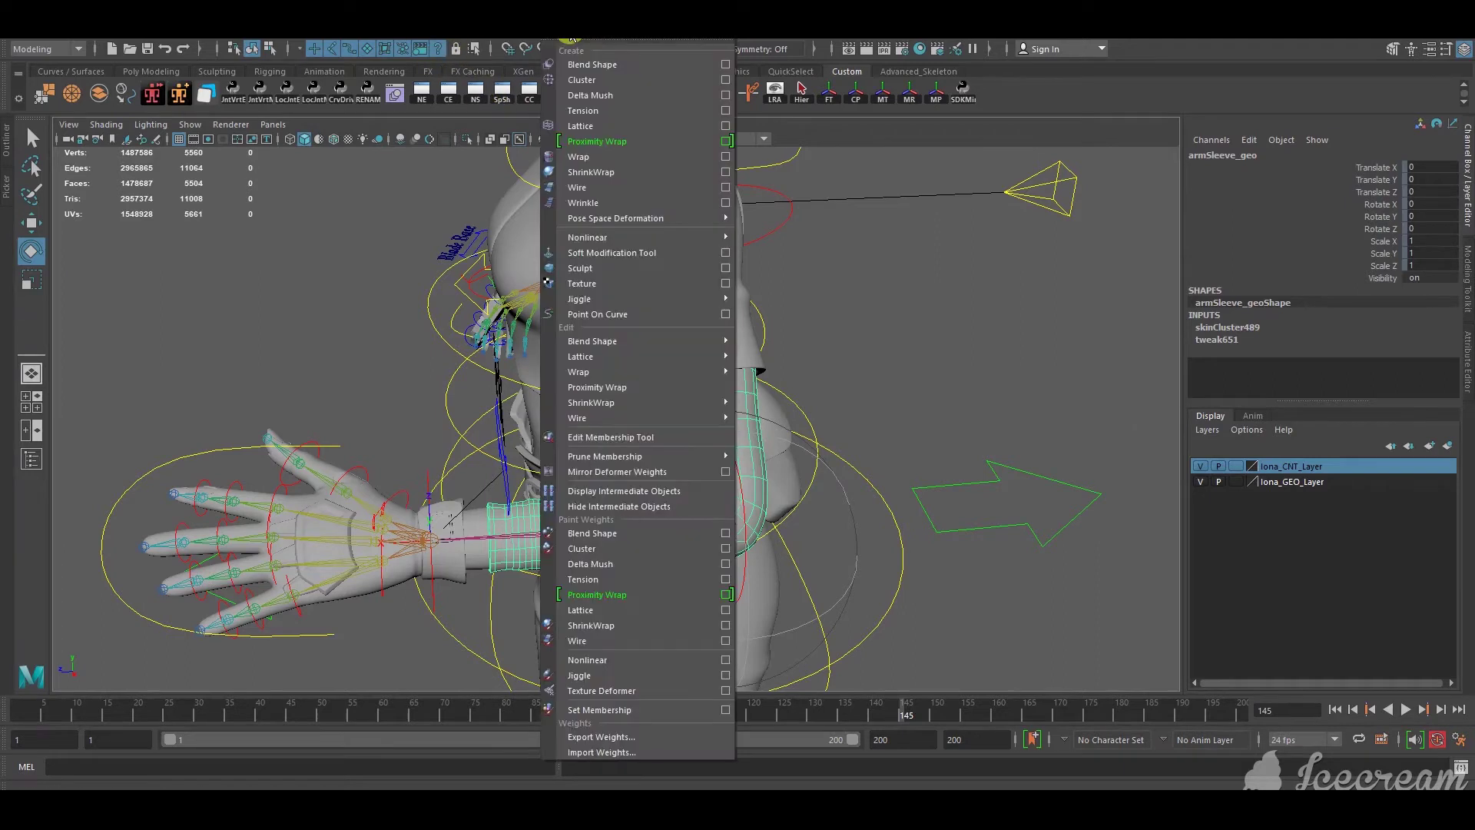
click(727, 65)
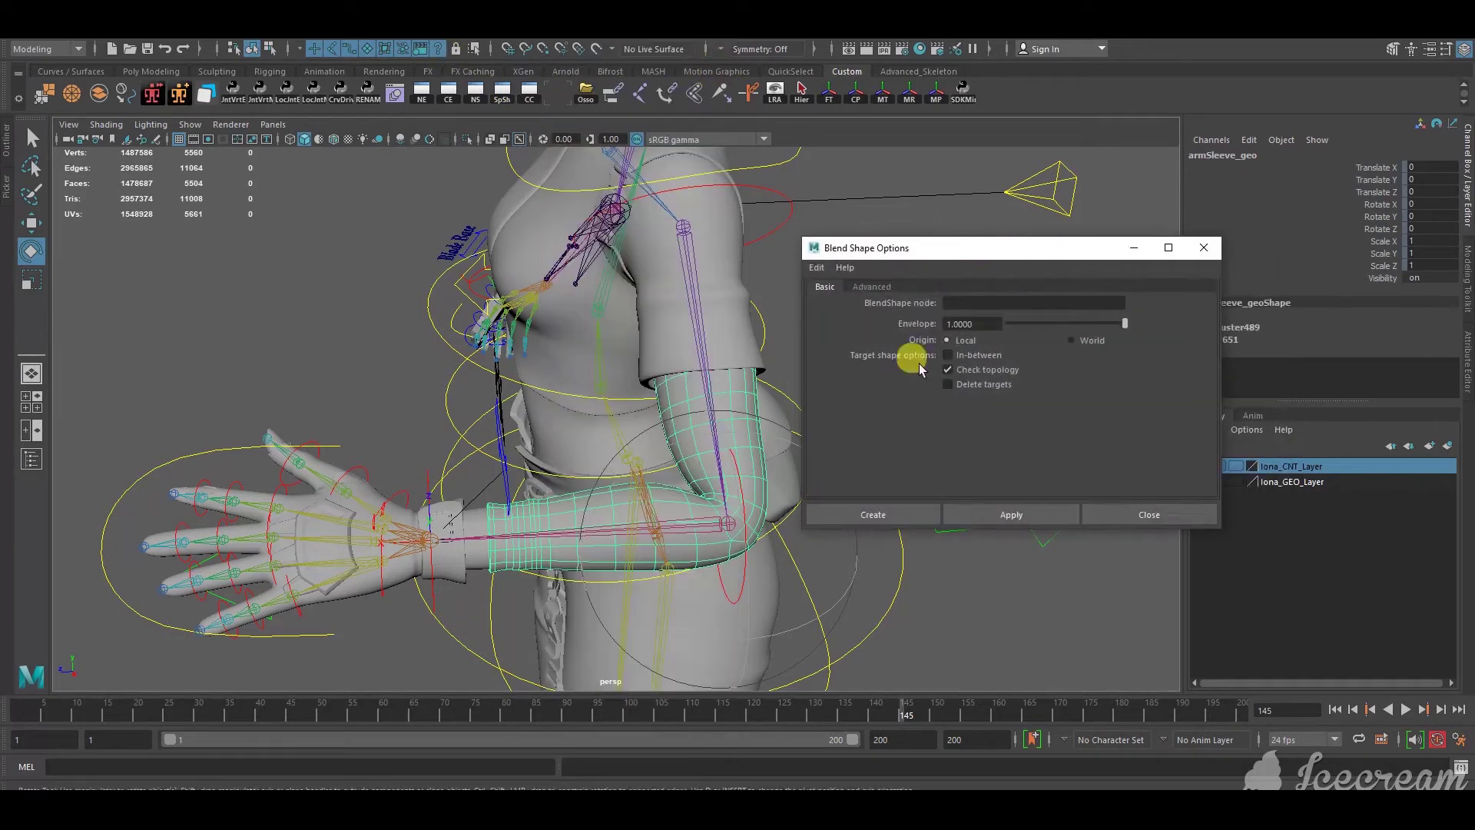
click(897, 521)
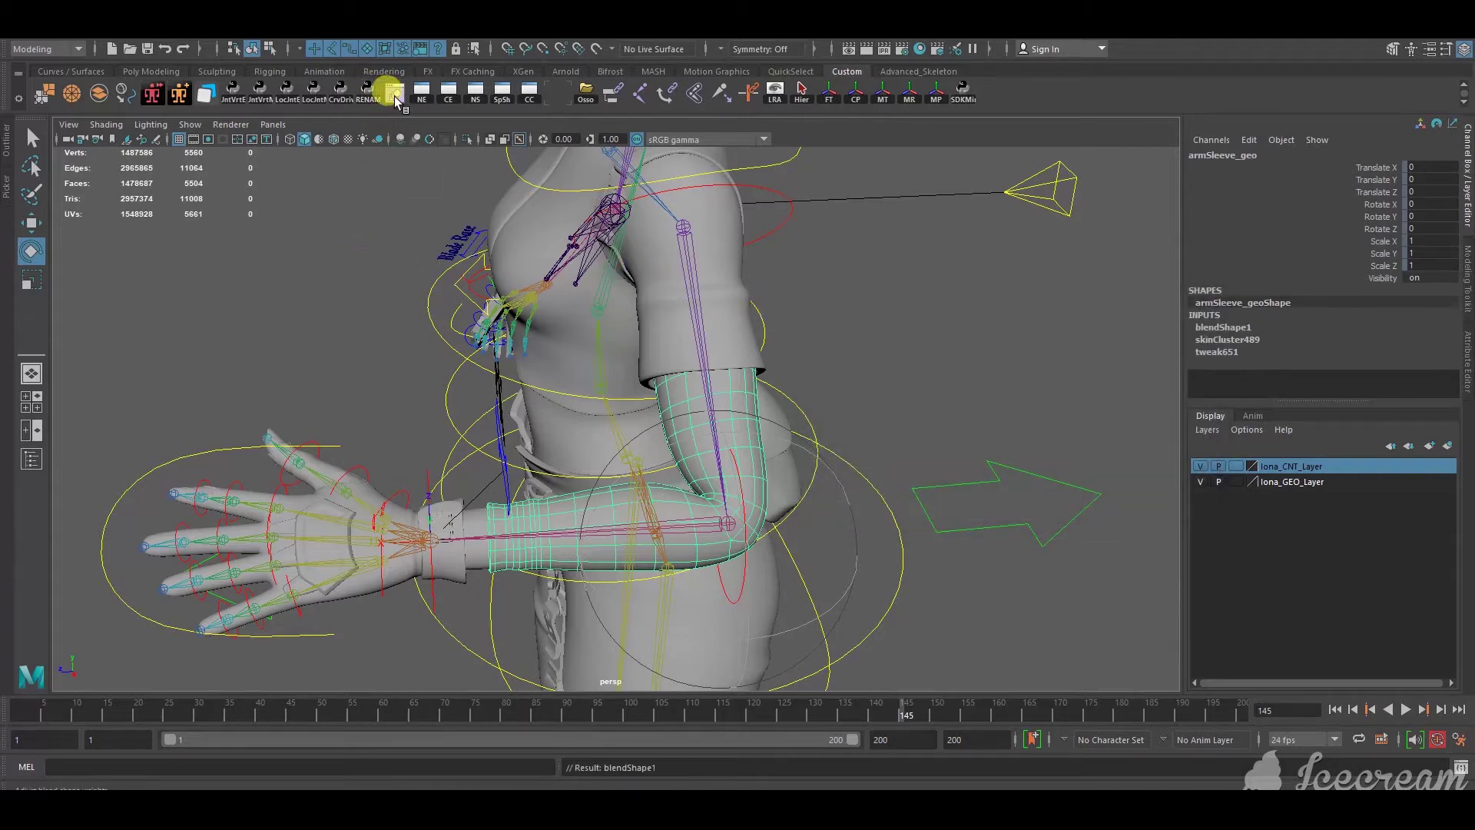
Open the Shape Editor and rename the arm sleeve's blend shape L_Arm_BLN
click(392, 98)
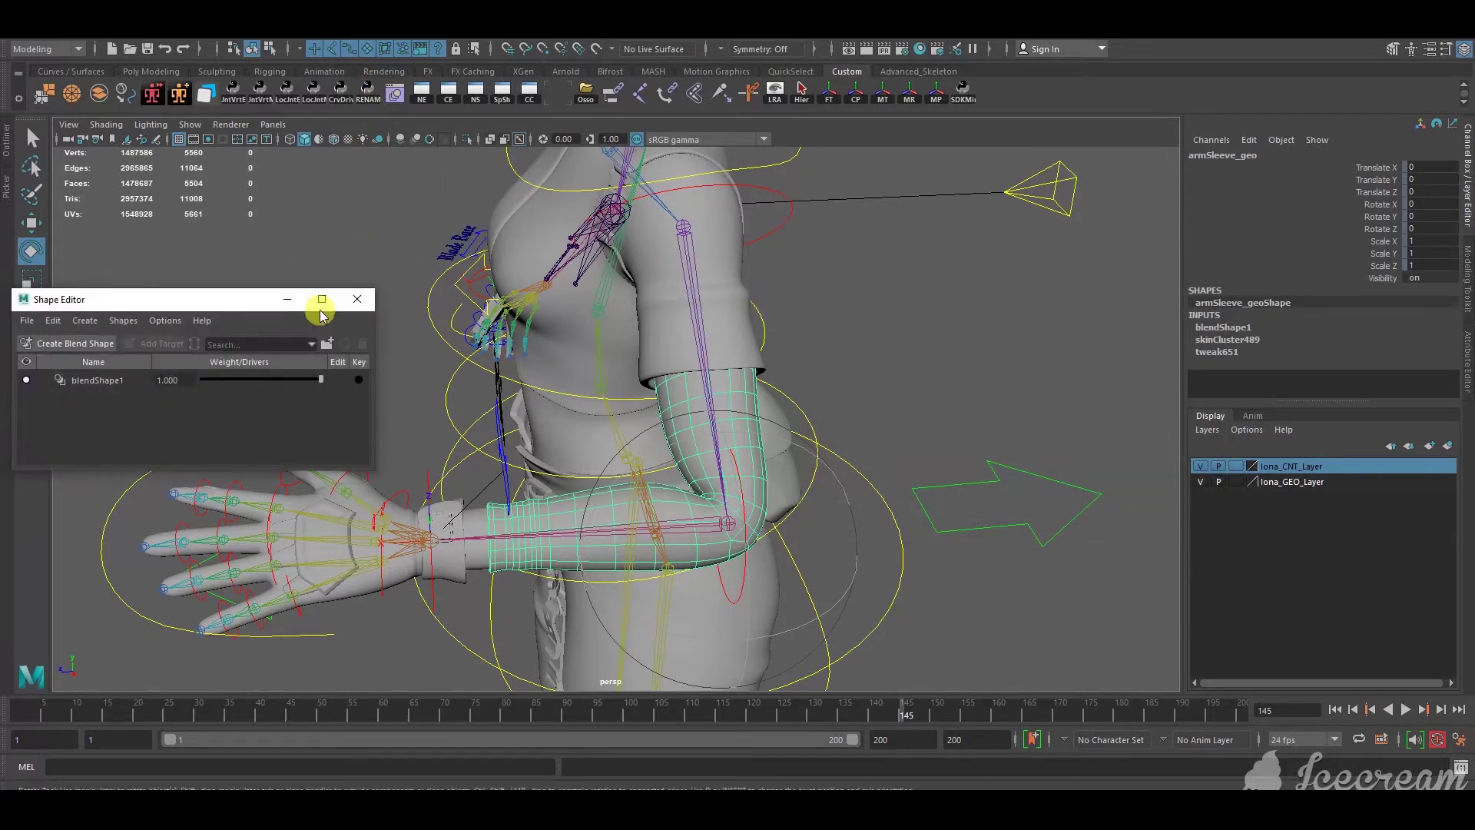
click(358, 303)
click(238, 34)
mouse_move(299, 177)
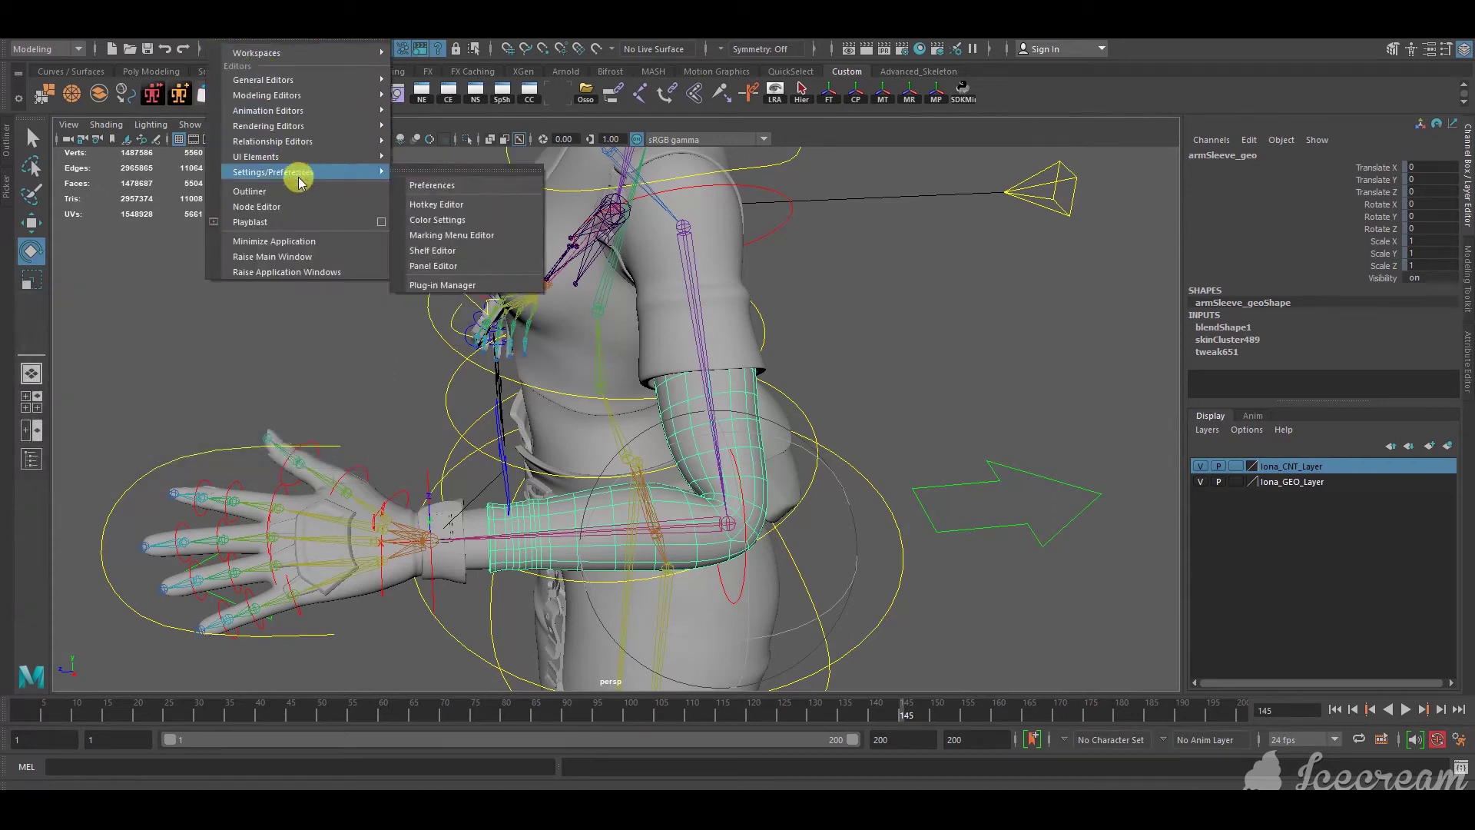
mouse_move(309, 115)
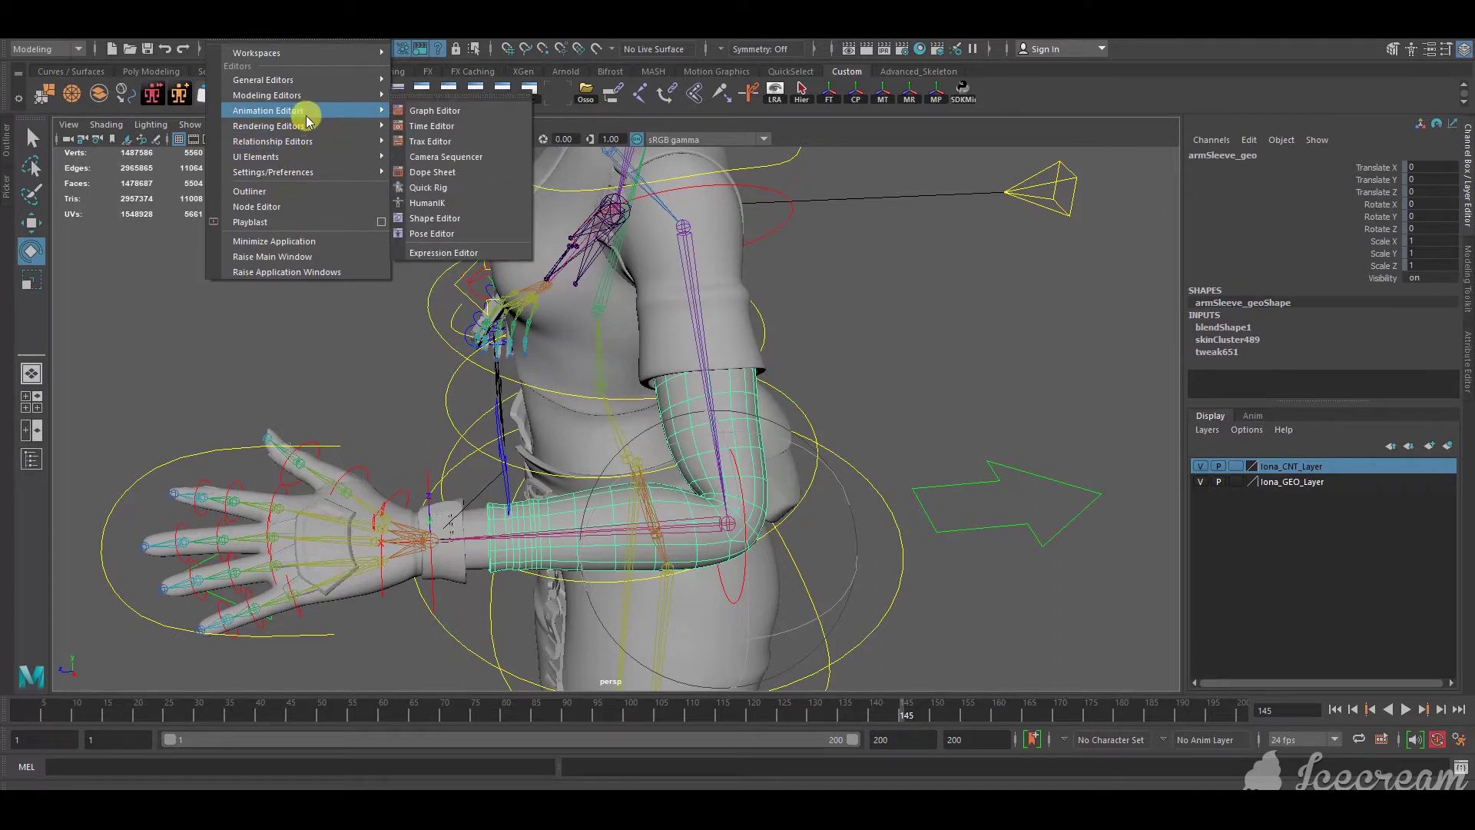
click(432, 218)
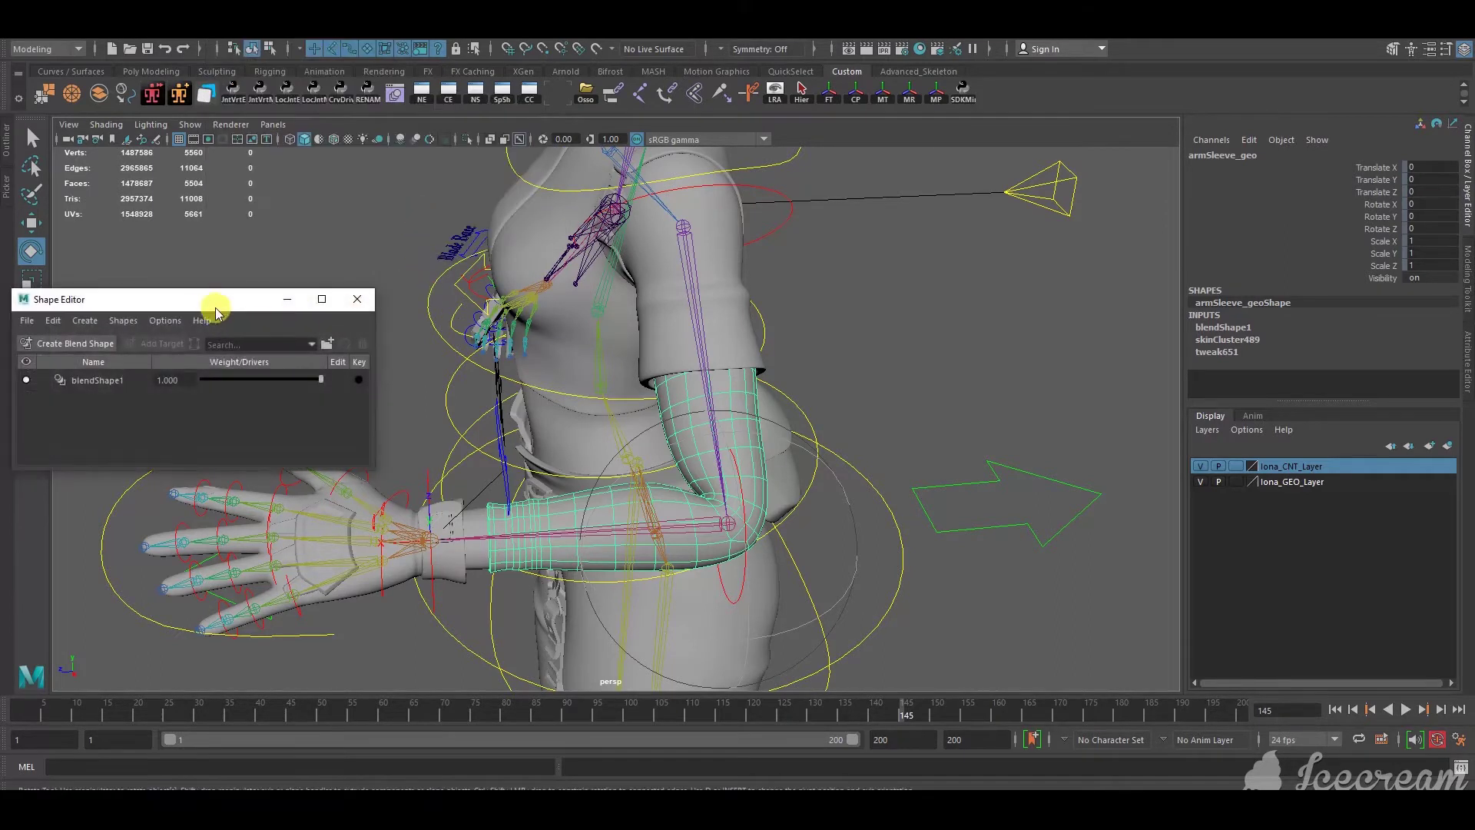
drag(213, 309, 259, 299)
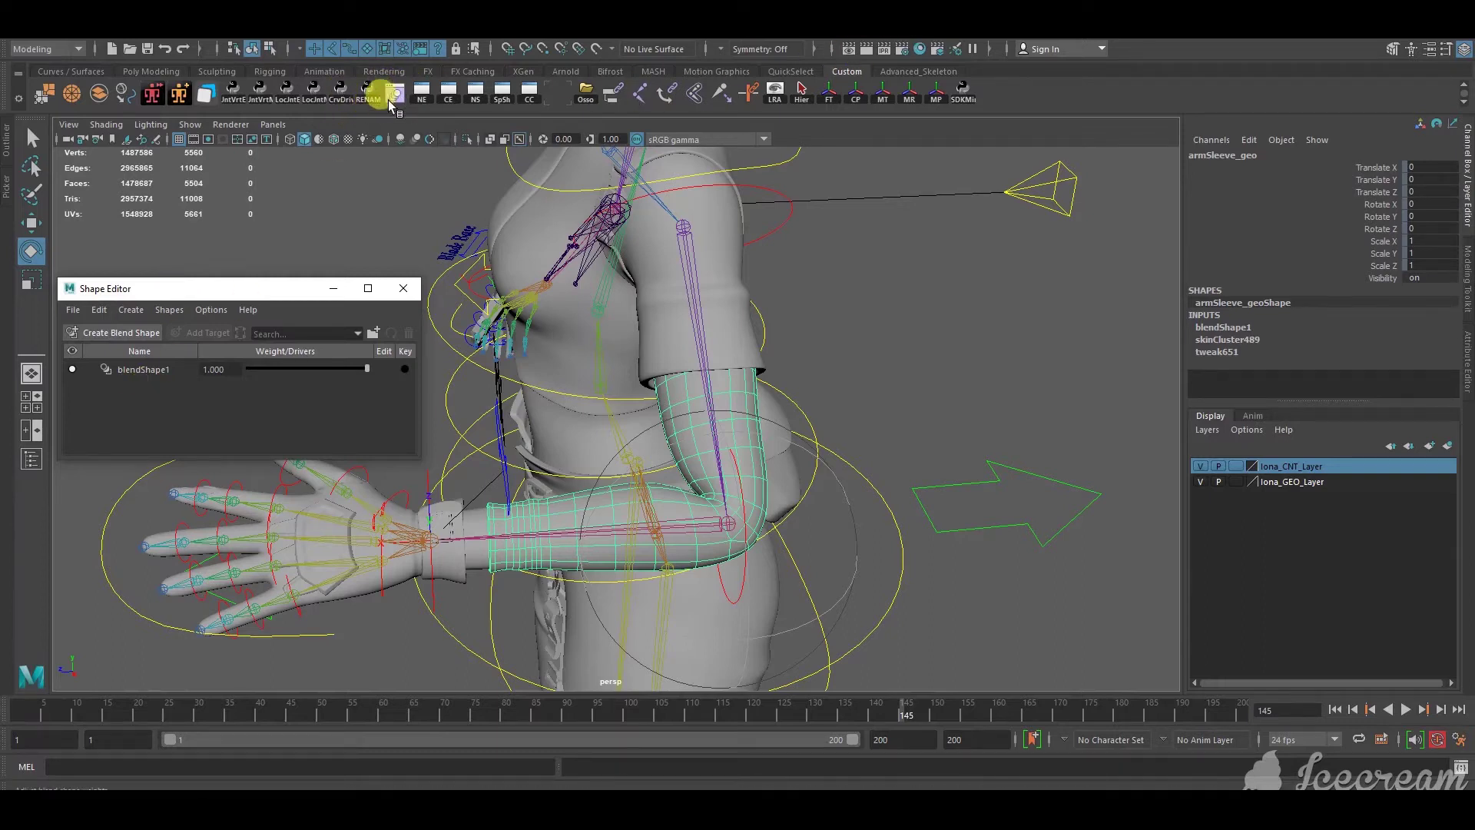
click(403, 288)
click(395, 94)
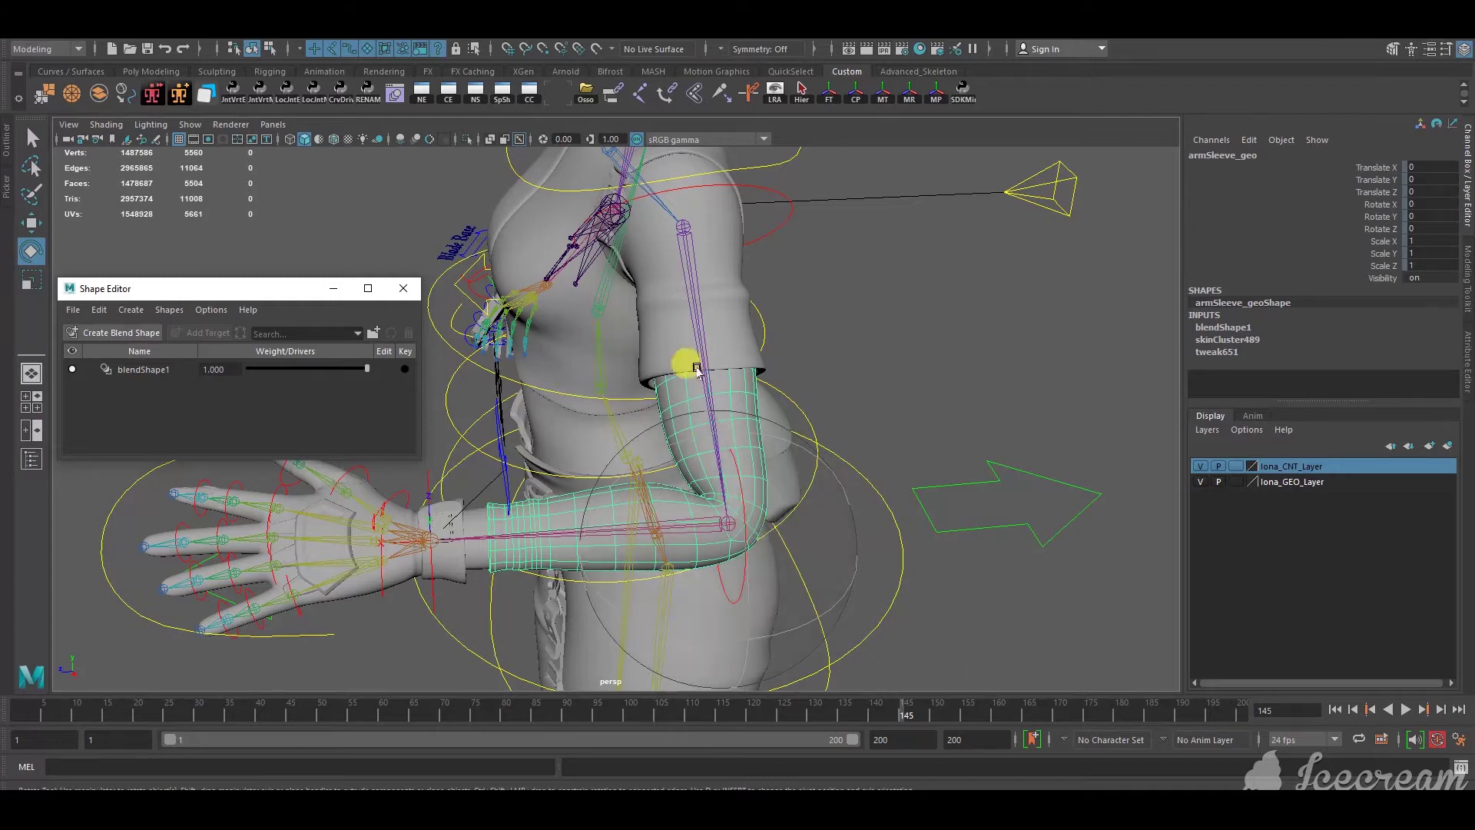
double_click(122, 368)
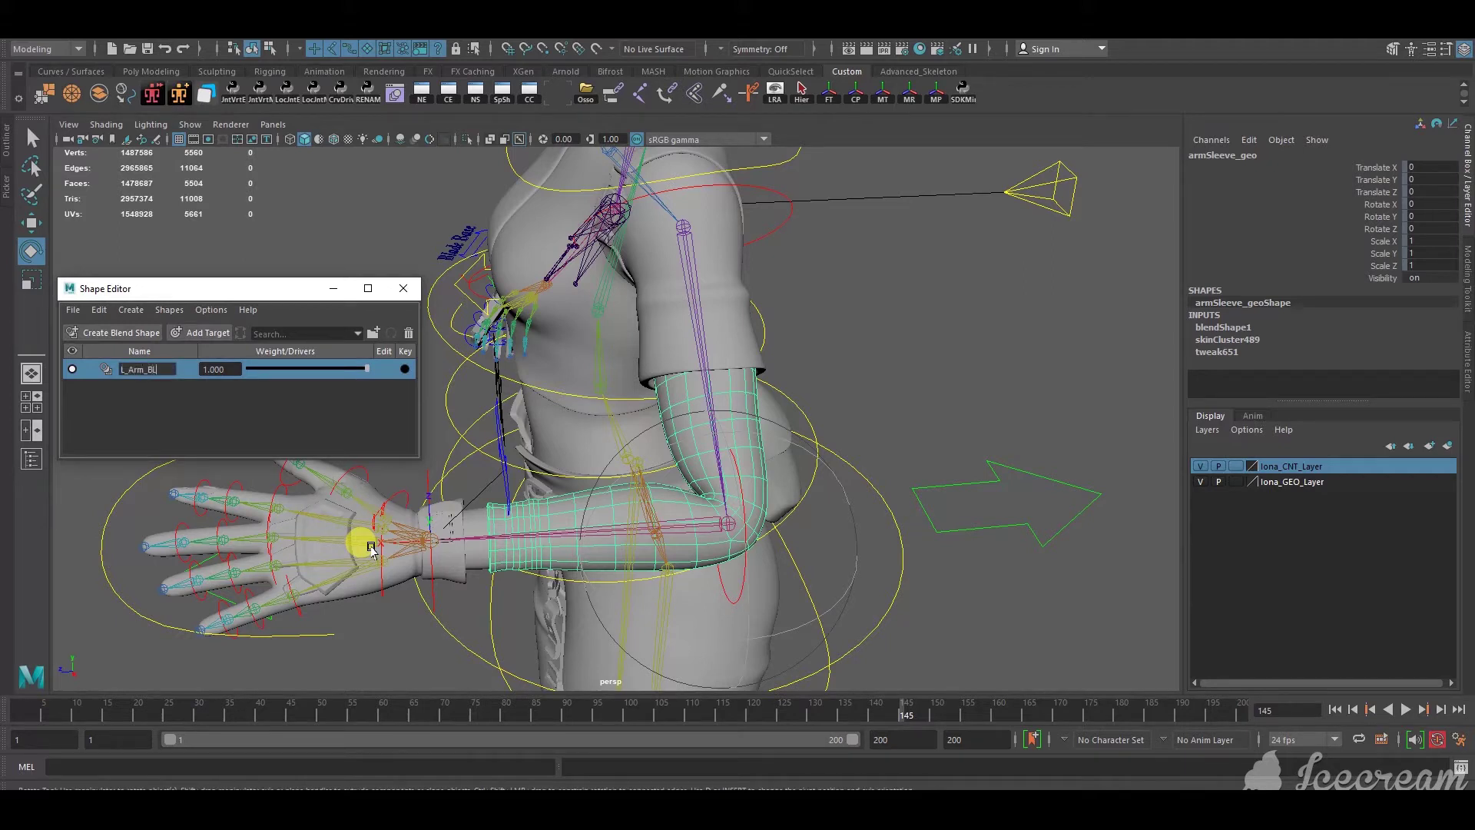
key(Return)
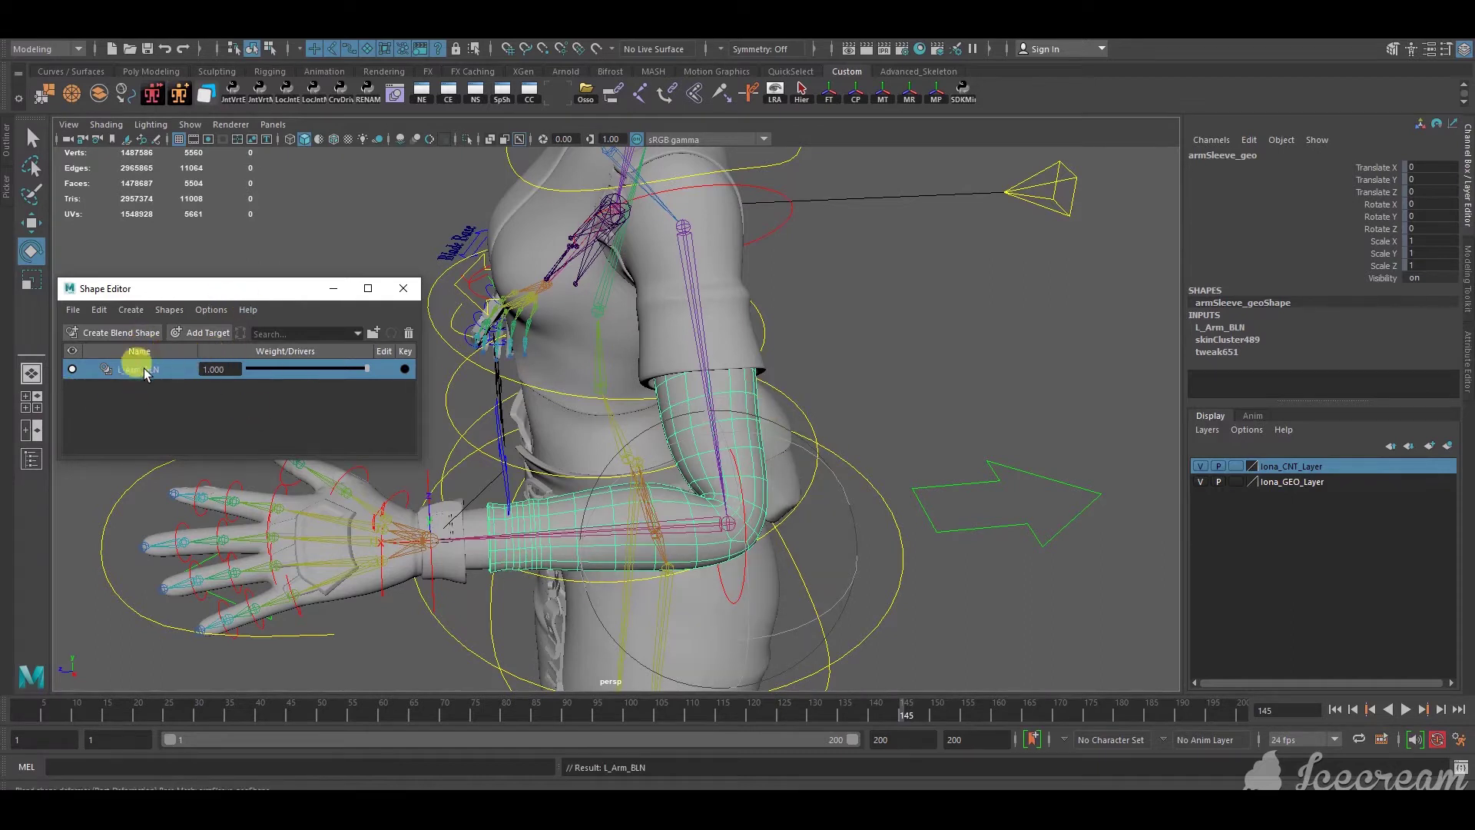
Add a target to the L_Arm_BLN blend shape and rename it Bicep_Curl_Target
click(196, 334)
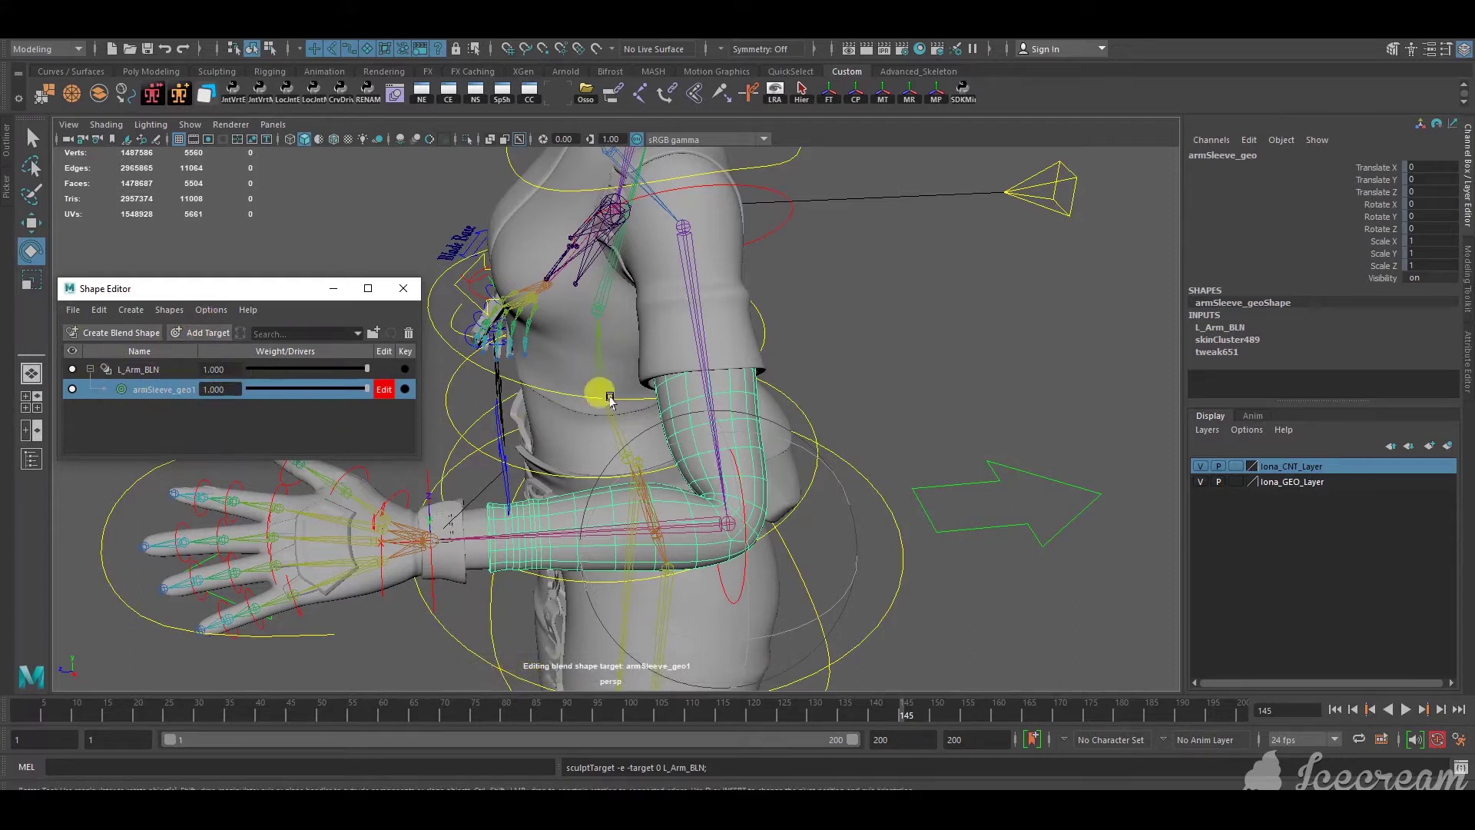
double_click(162, 389)
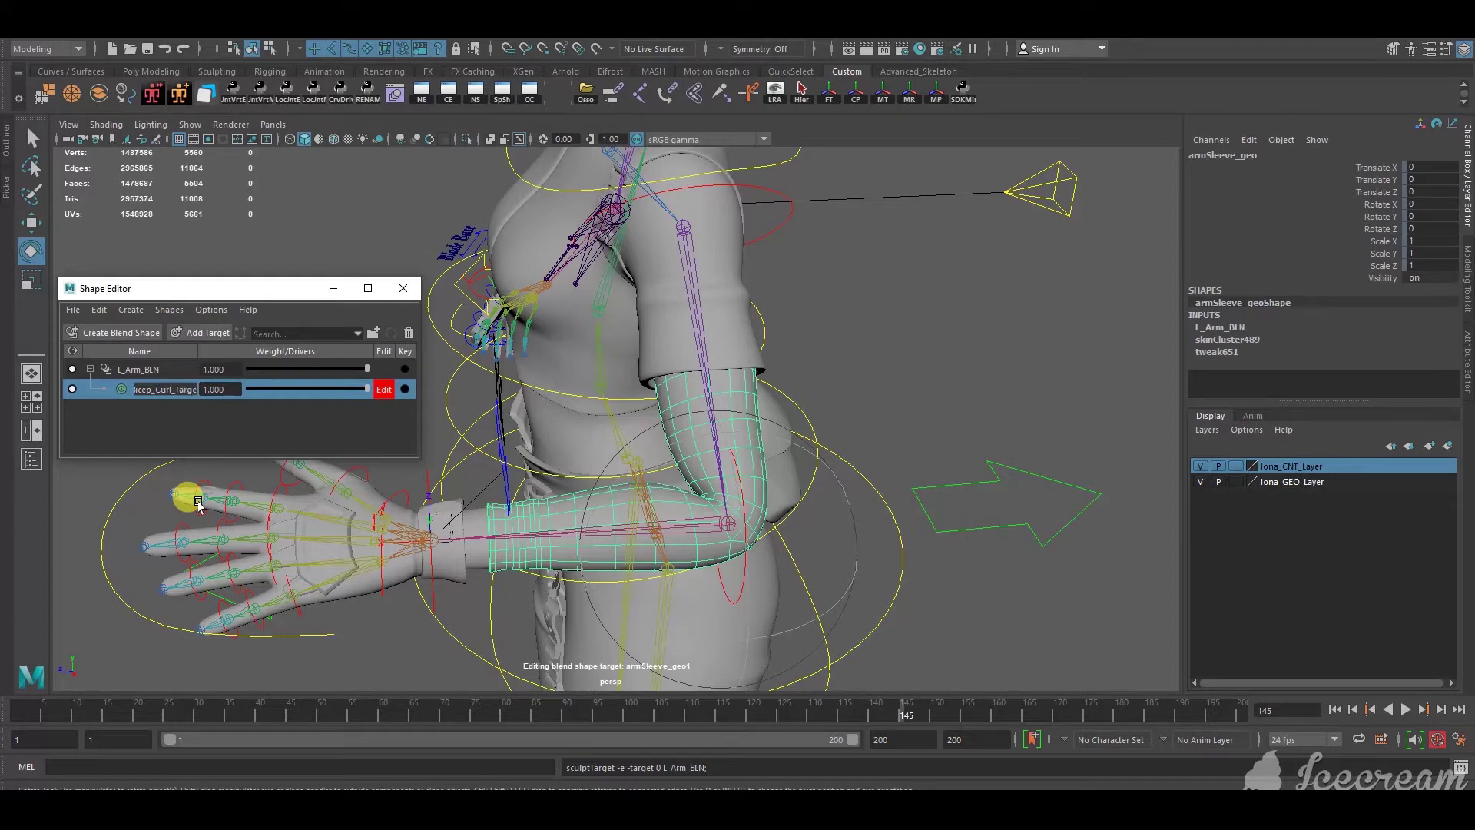
key(Return)
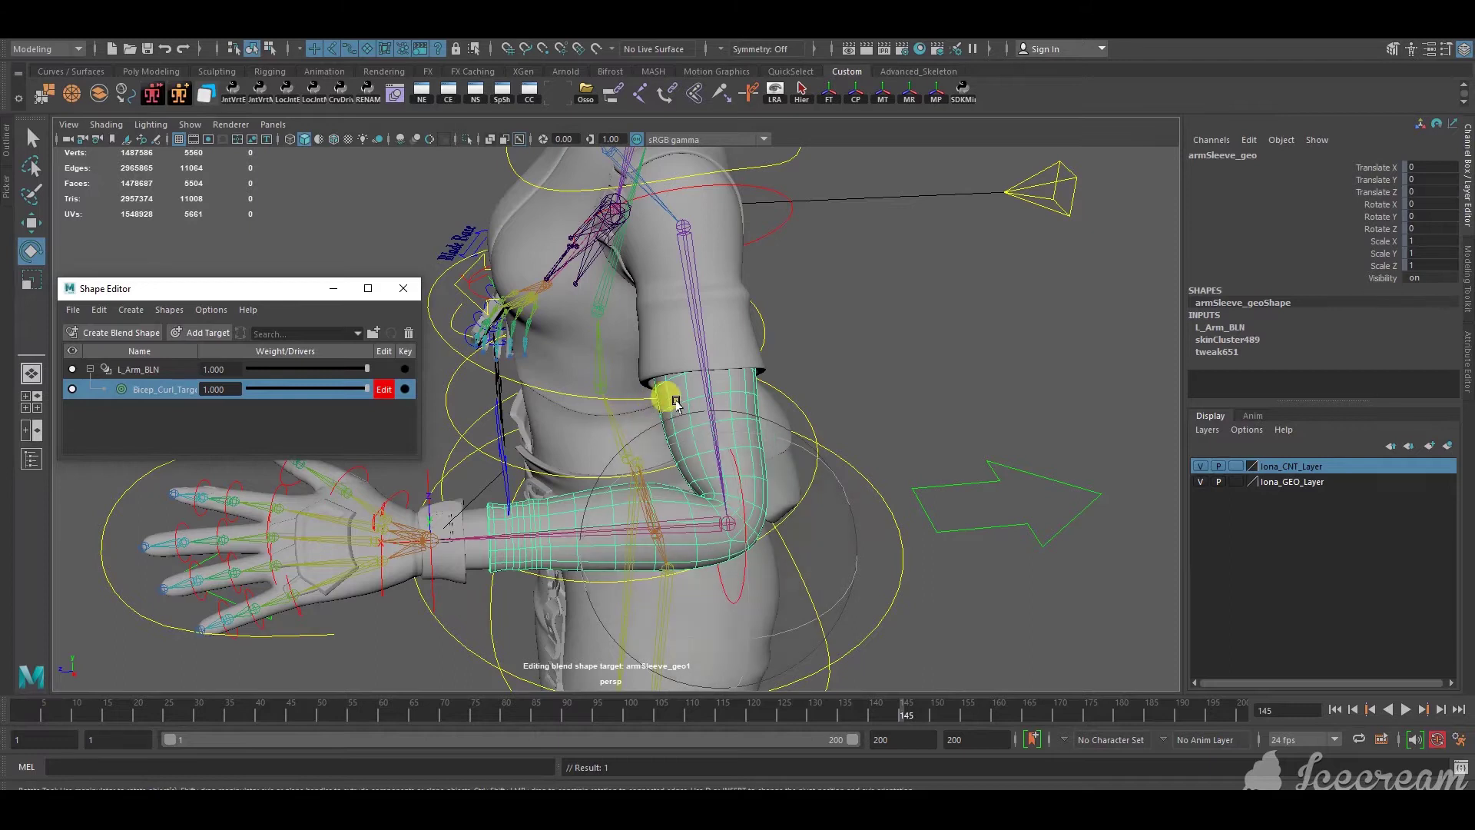
Switch the arm sleeve to vertex editing and select two vertices on the bicep above the elbow for moving
drag(644, 494, 581, 450)
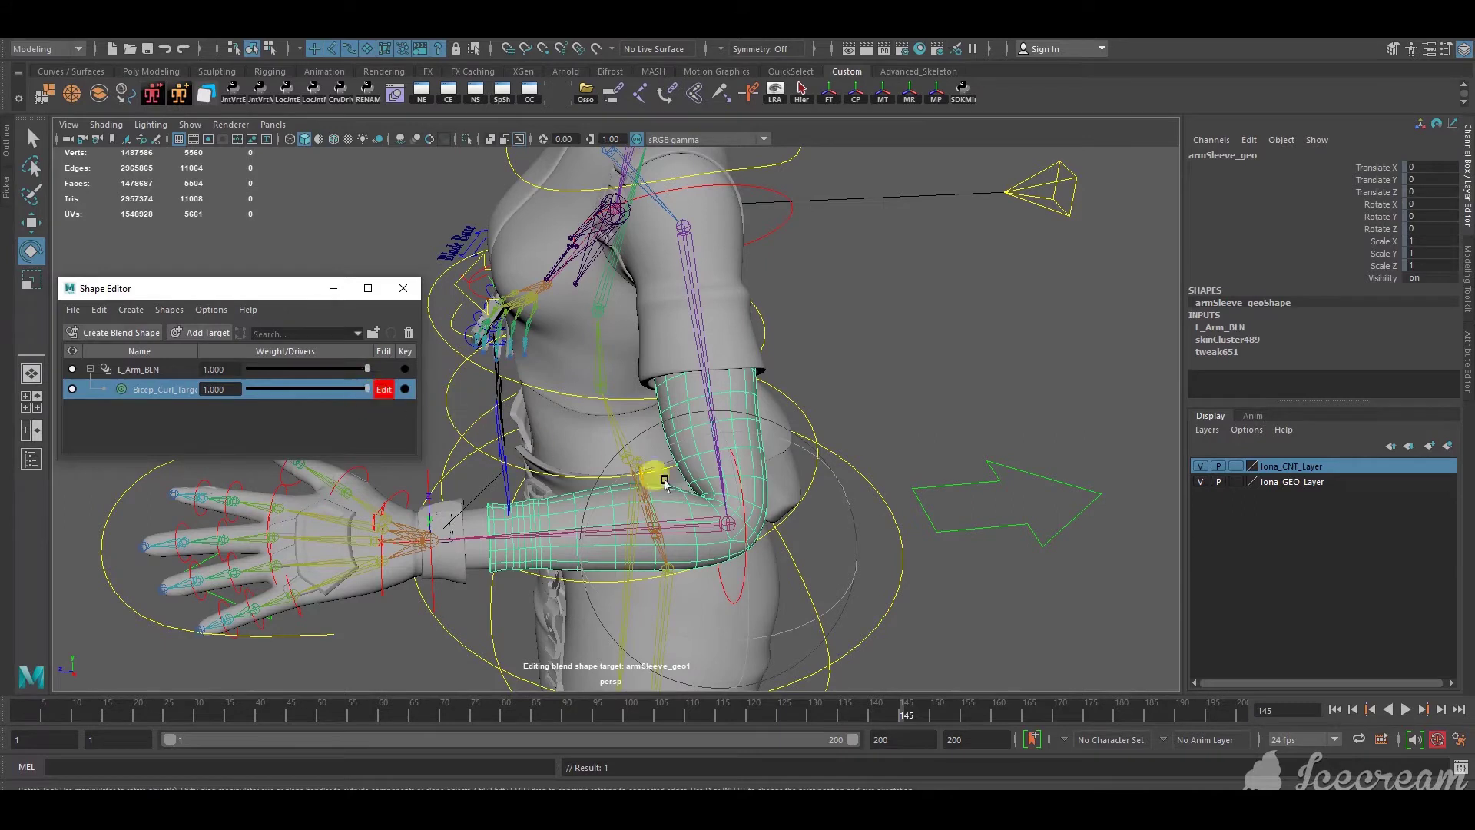
alt+drag(822, 382, 709, 412)
right_drag(611, 405, 554, 401)
alt+drag(555, 401, 744, 420)
click(666, 406)
key(w)
shift+click(809, 452)
Edit the Move tool's pivot on the selected bicep vertices to align its axes with the sleeve's surface
key(d)
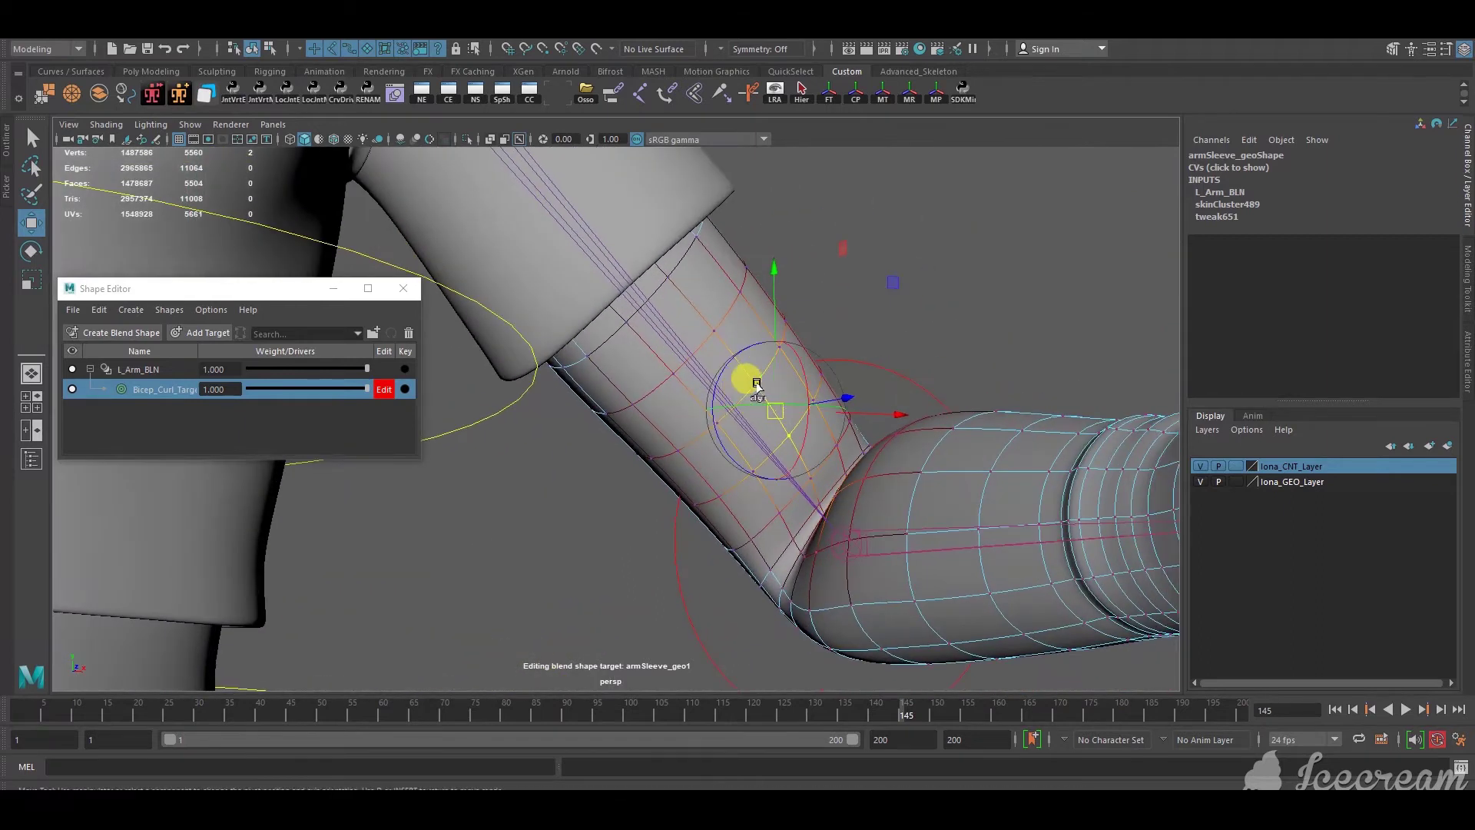
scroll(757, 384, up, 3)
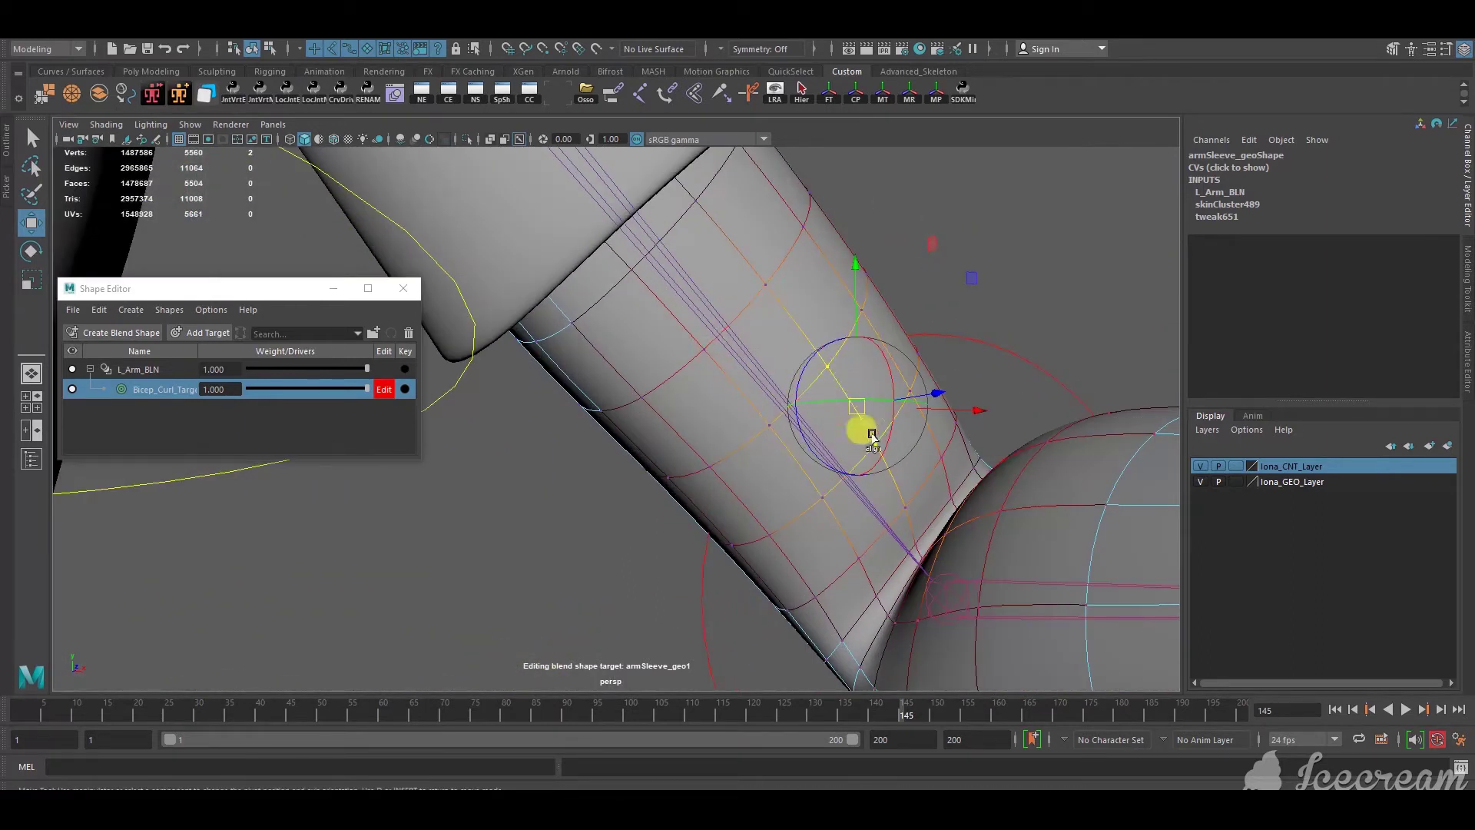
drag(873, 437, 893, 461)
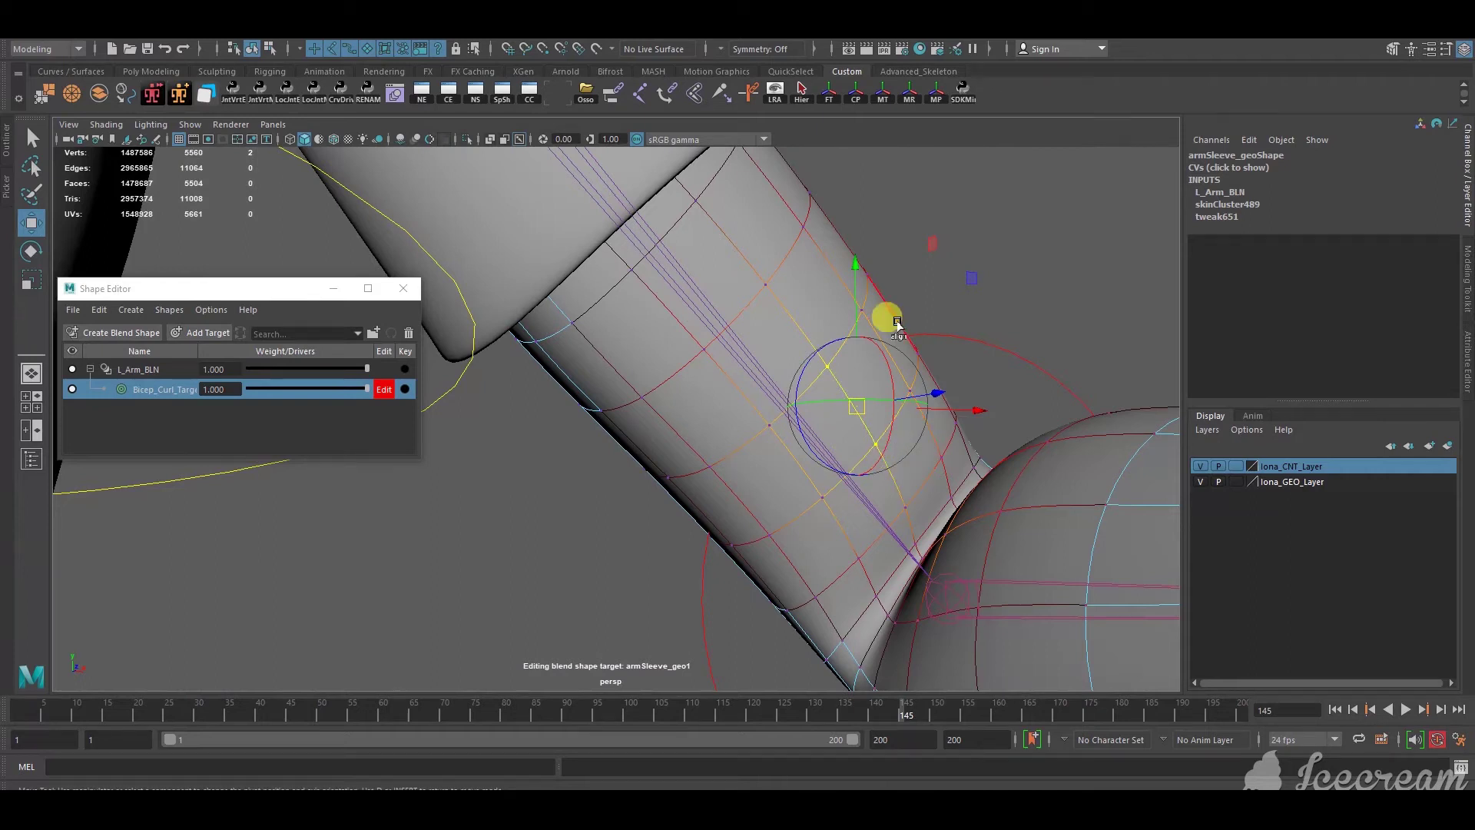
click(859, 409)
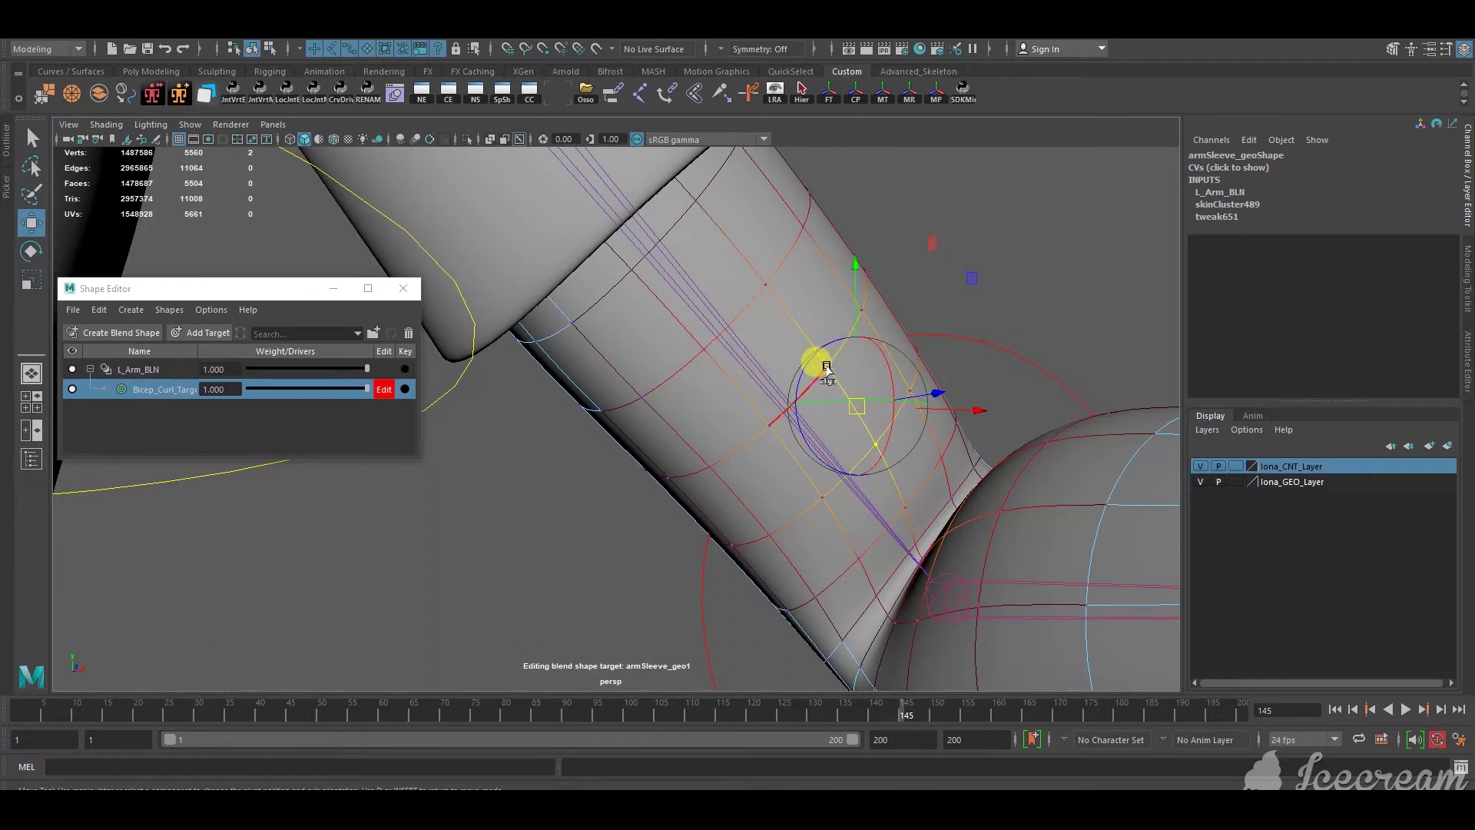
drag(826, 367, 668, 504)
Move the two selected bicep vertices along the realigned axes to start the muscle bulge, undoing unsuitable moves
alt+drag(676, 418, 711, 560)
key(ctrl+z)
drag(765, 484, 695, 489)
drag(741, 592, 708, 557)
key(ctrl+z)
drag(730, 496, 750, 494)
drag(740, 582, 615, 544)
scroll(616, 543, down, 3)
alt+middle_drag(616, 544, 651, 544)
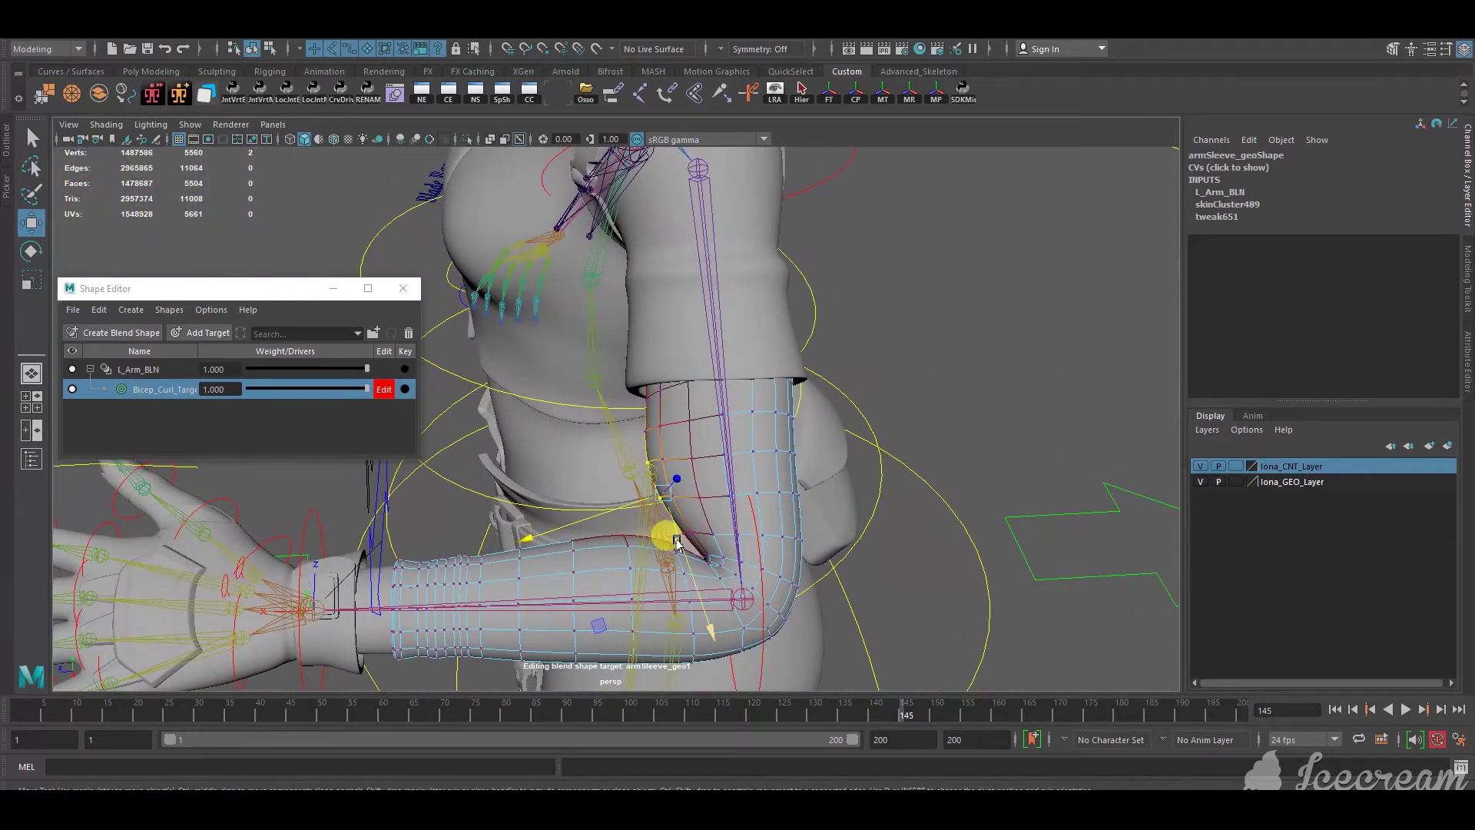
drag(677, 541, 673, 536)
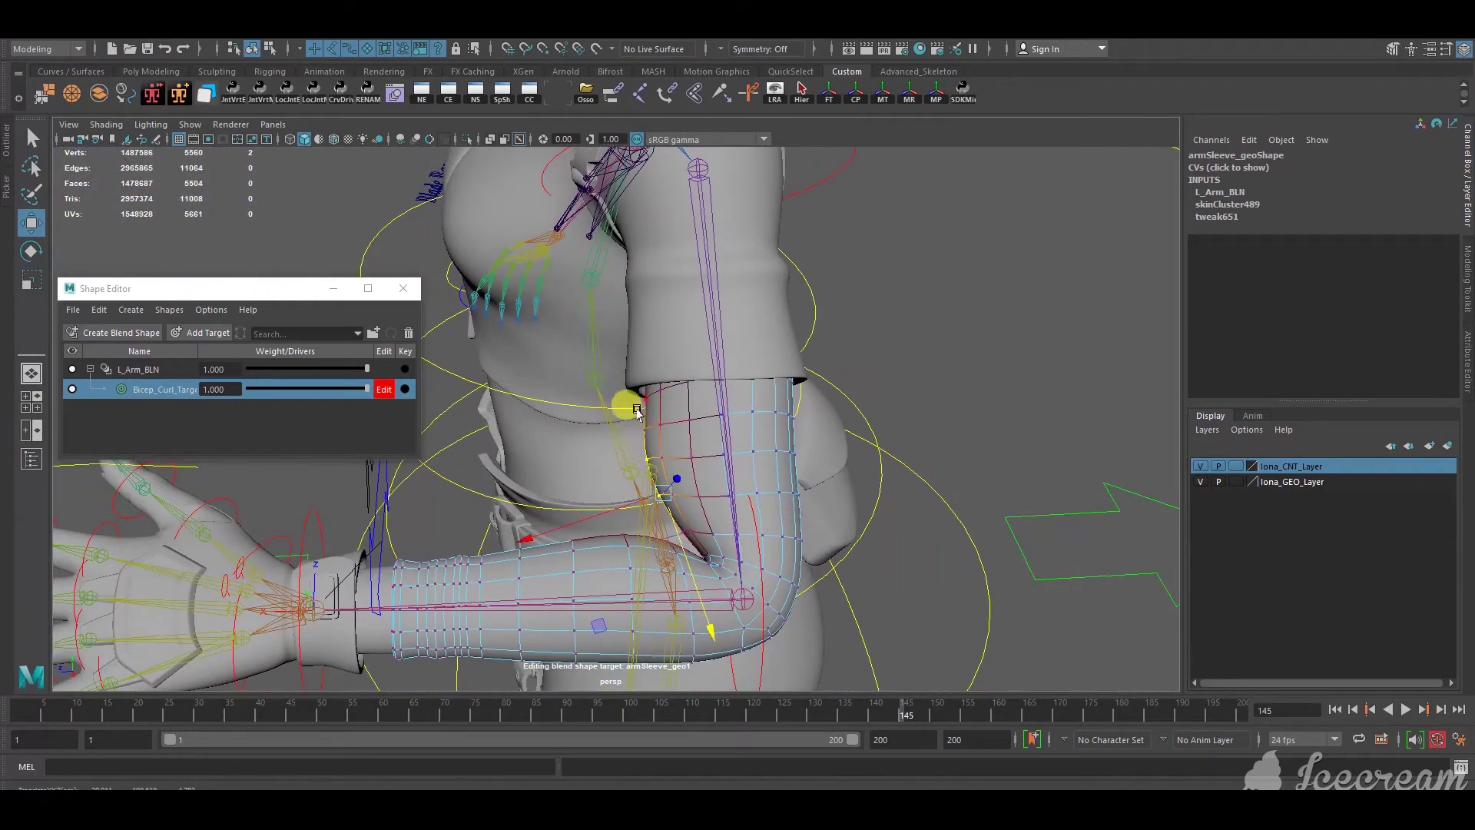
Select the front vertices of the bicep and turn off the sleeve's smooth mesh preview
drag(601, 406, 676, 428)
click(604, 384)
scroll(622, 415, up, 2)
shift+click(637, 424)
key(1)
Select two vertices on each opposing side of the upper sleeve and scale the four together to adjust the bicep's width
alt+drag(808, 298, 767, 408)
click(764, 372)
click(784, 451)
alt+drag(799, 484, 895, 426)
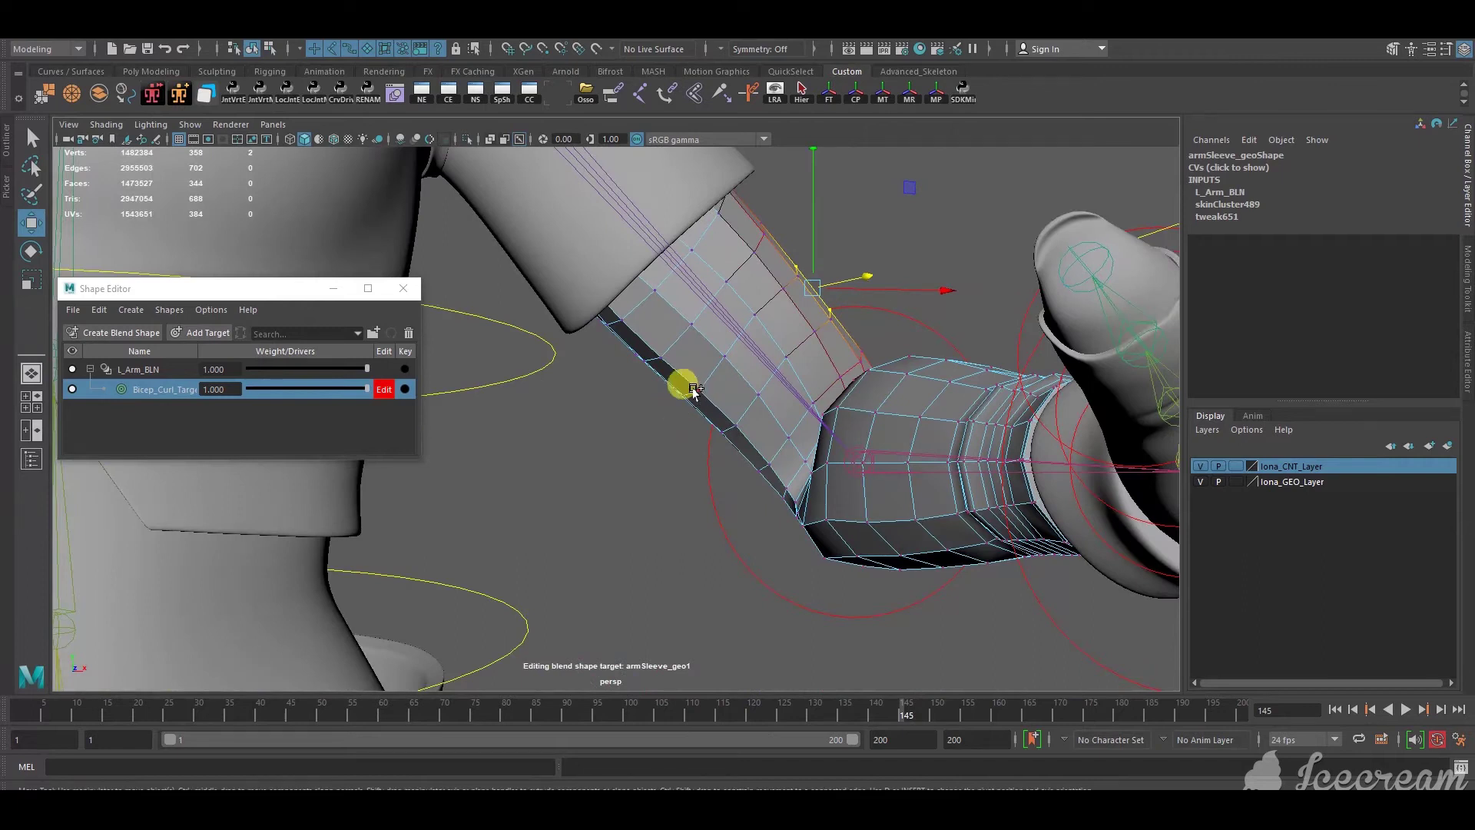
shift+click(685, 395)
shift+click(724, 429)
alt+drag(727, 425, 704, 468)
key(r)
alt+drag(859, 256, 833, 317)
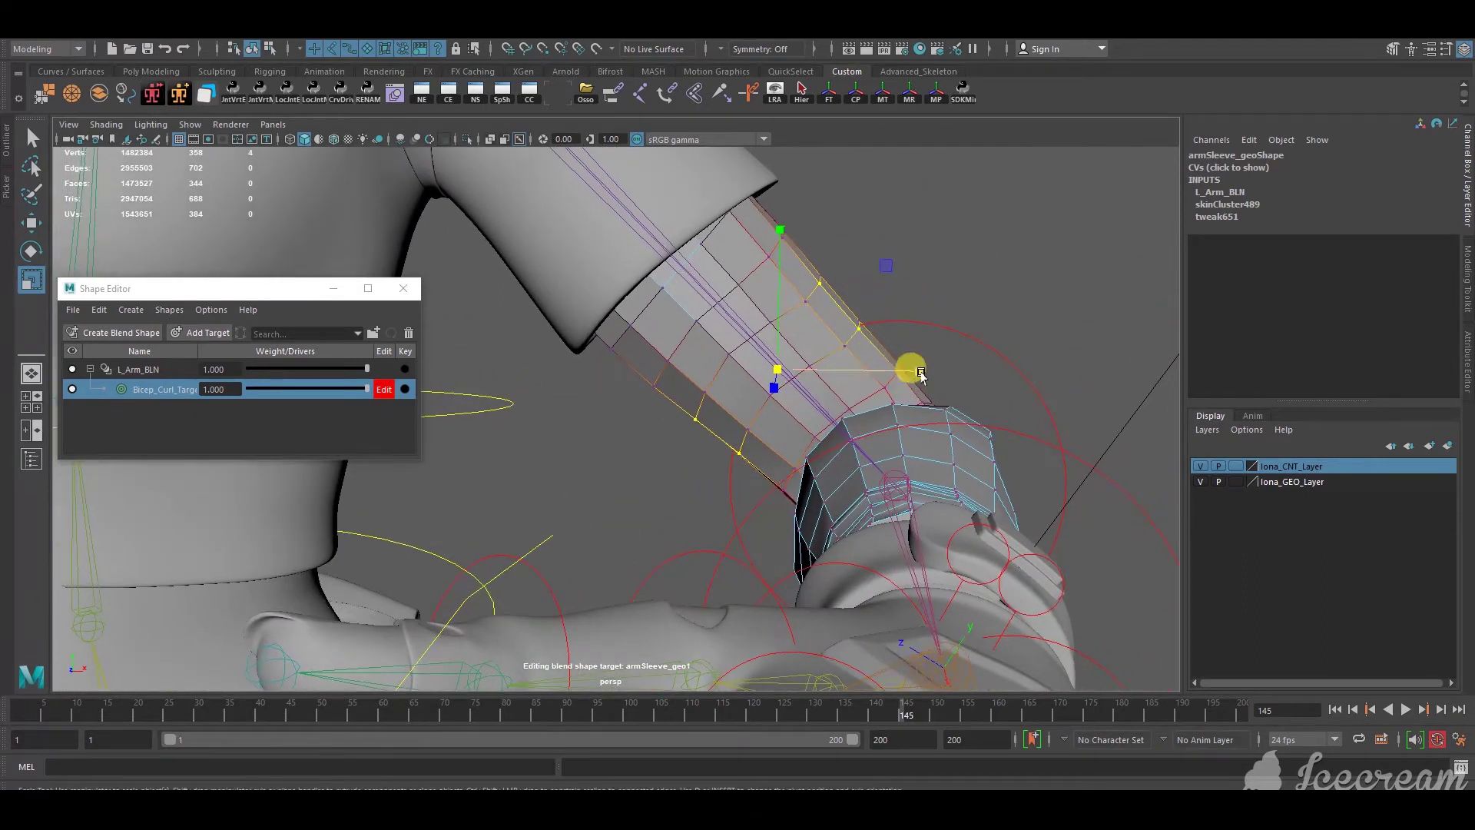
mouse_move(885, 266)
mouse_down()
mouse_move(708, 343)
mouse_move(750, 369)
mouse_move(744, 495)
mouse_up()
Move two vertices at the inner elbow crease to reshape the sleeve's fold
key(w)
alt+middle_drag(744, 495, 667, 422)
alt+drag(667, 422, 619, 461)
alt+right_drag(620, 461, 684, 481)
click(686, 461)
alt+drag(686, 473, 594, 463)
middle_drag(539, 369, 525, 352)
alt+drag(499, 343, 515, 424)
middle_drag(515, 424, 483, 405)
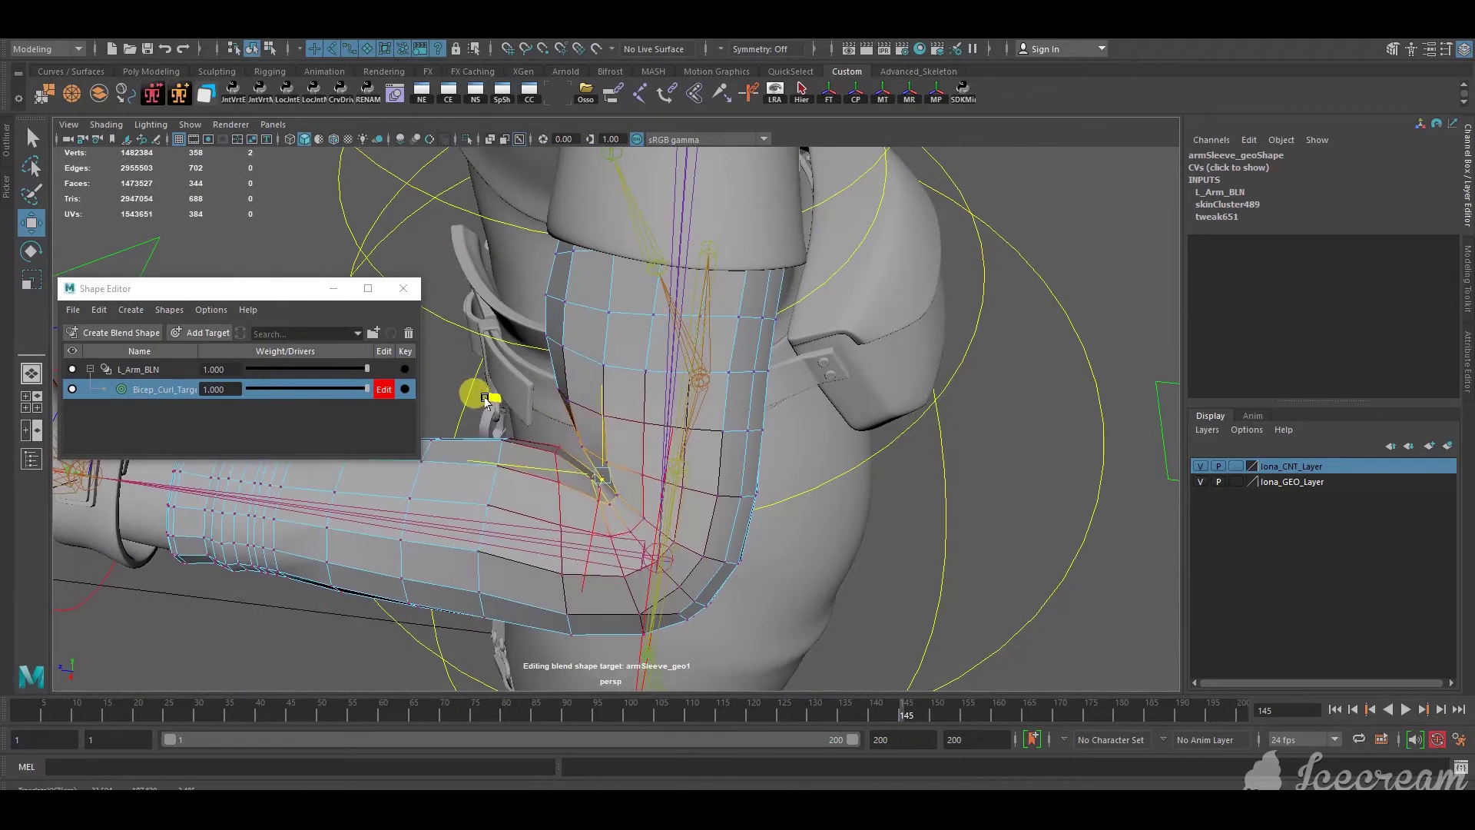
Select two vertices on the inner front of the bicep and move them to refine the bulge
alt+drag(482, 395, 645, 403)
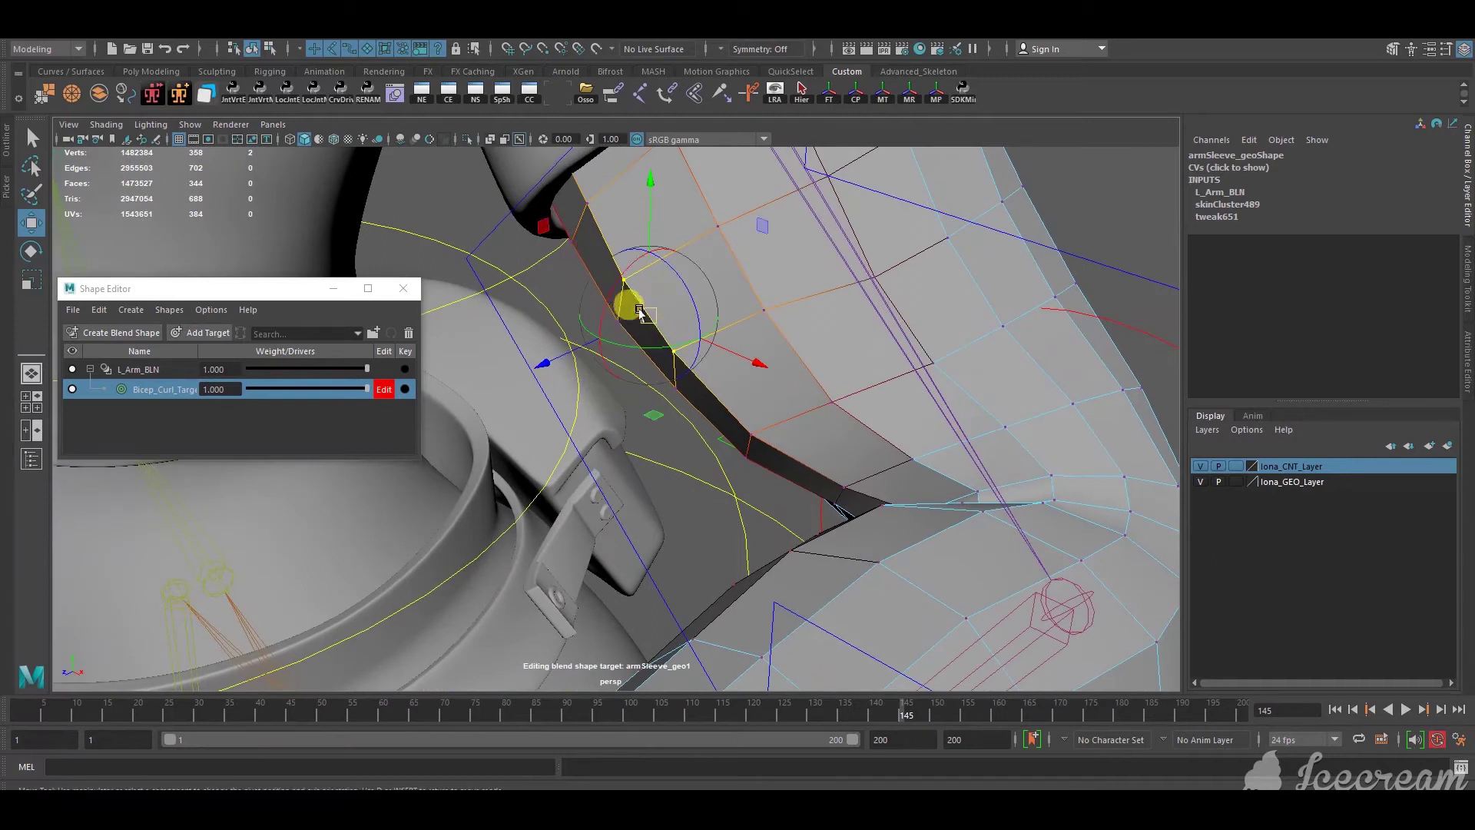
click(636, 293)
alt+drag(636, 292, 645, 438)
click(547, 438)
key(ctrl+z)
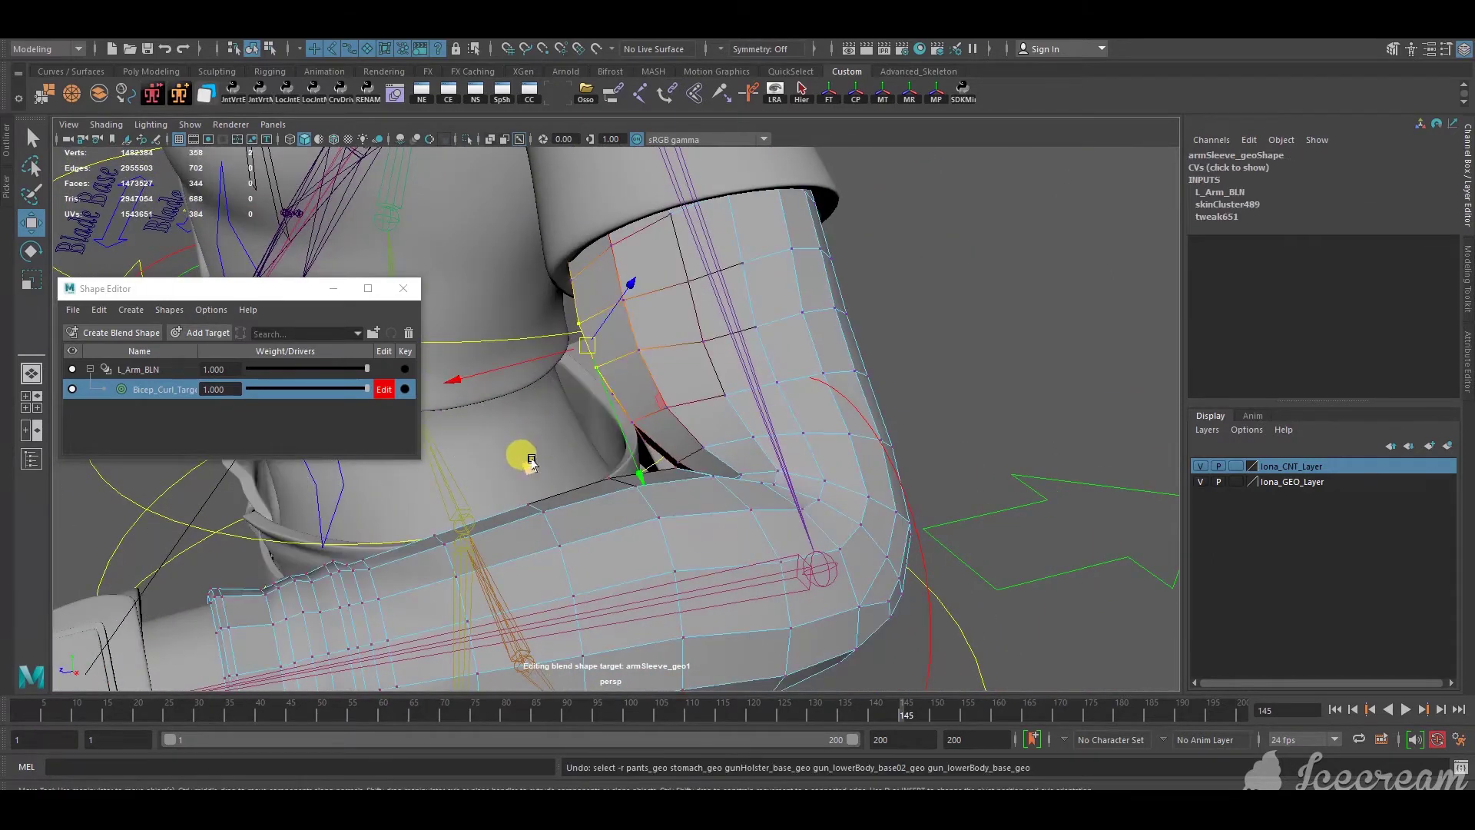
mouse_move(531, 461)
alt+mouse_down()
mouse_move(517, 451)
mouse_move(522, 467)
alt+mouse_up()
middle_drag(528, 494, 537, 481)
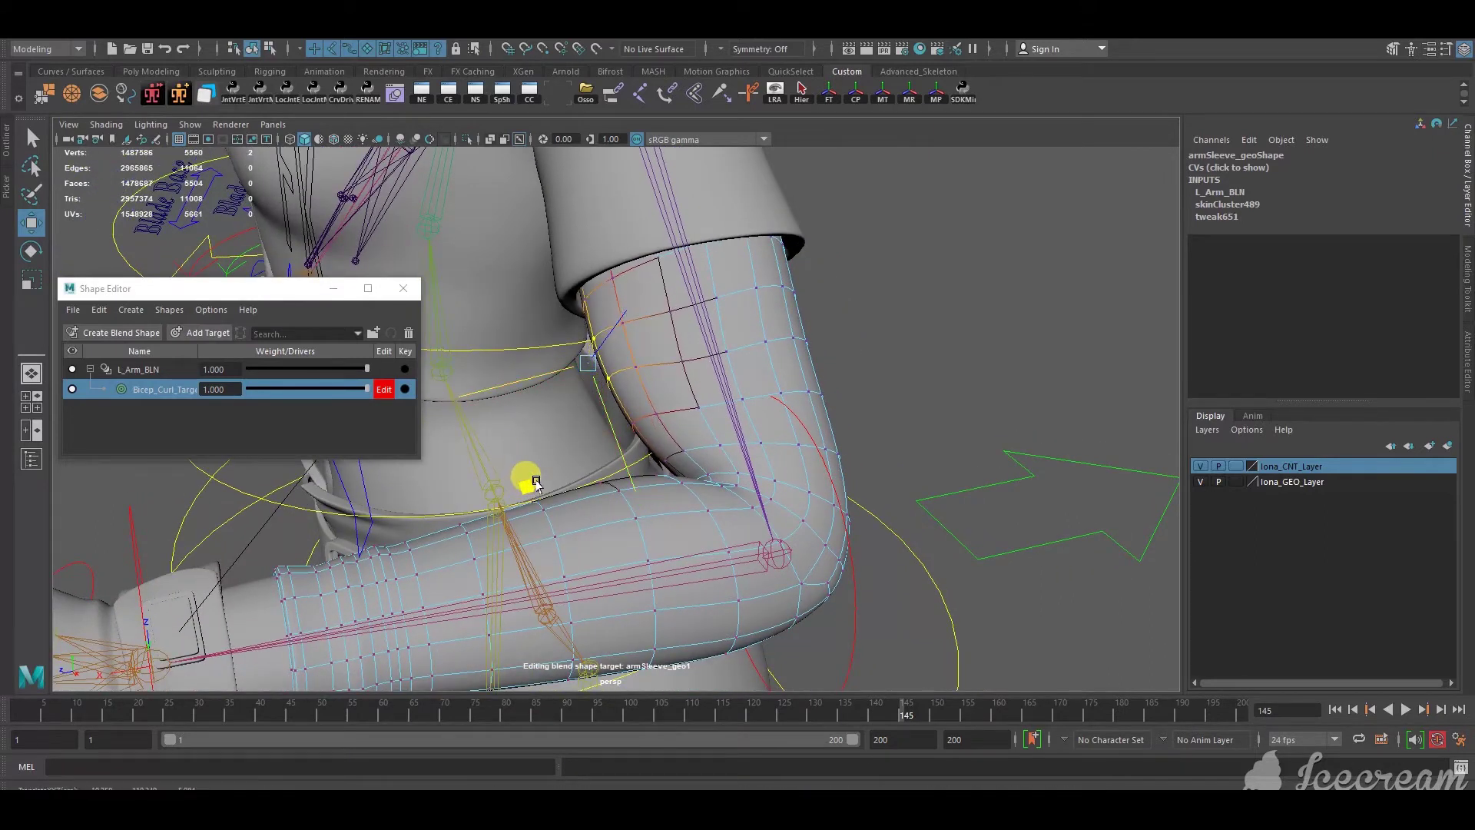
Deselect the sleeve vertices and set the Bicep_Curl_Target weight to 0 to check the arm without the correction
alt+drag(566, 481, 520, 445)
click(852, 434)
alt+drag(852, 433, 724, 428)
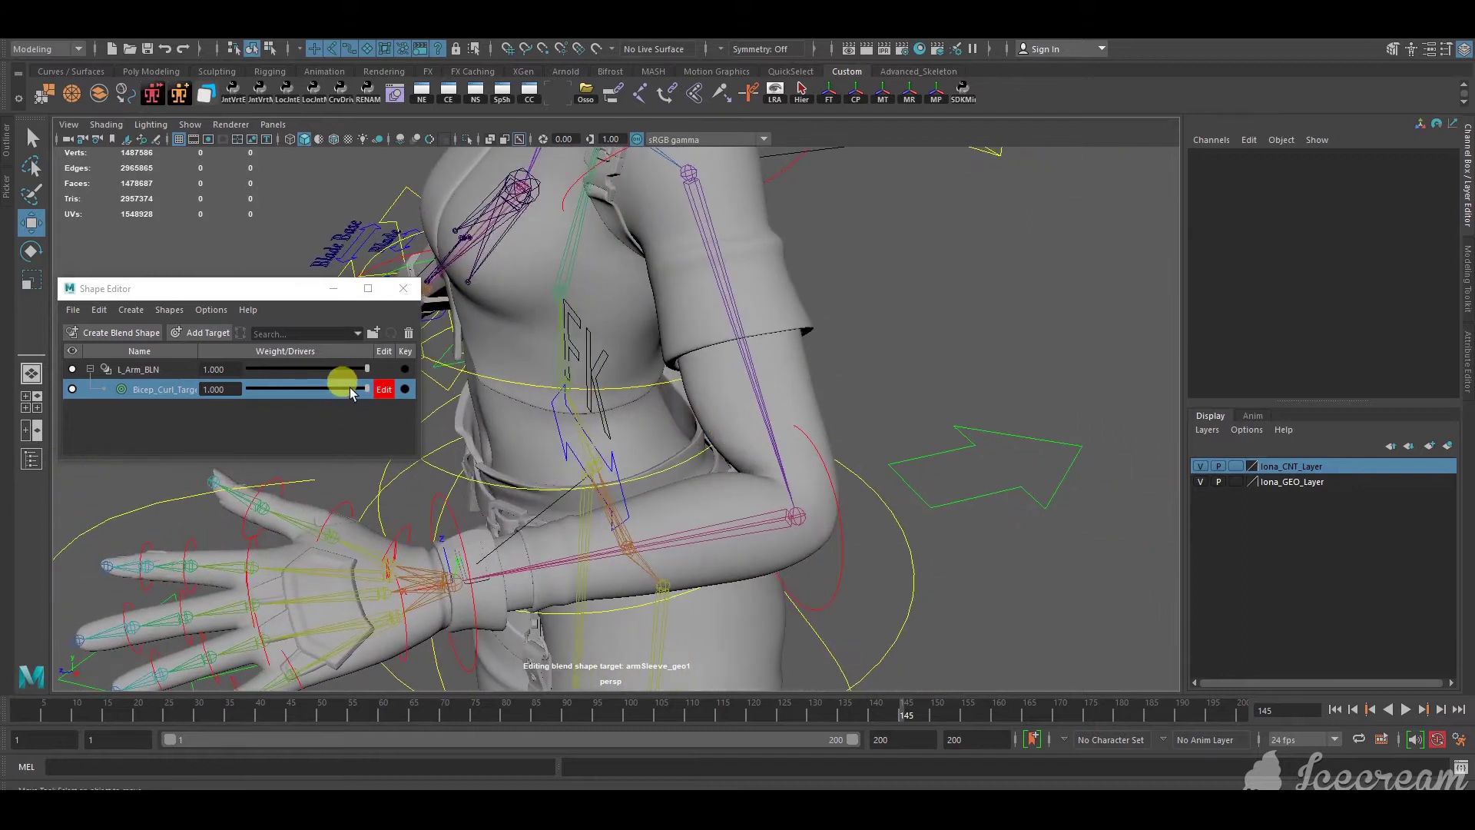
drag(366, 394, 185, 395)
alt+drag(724, 411, 688, 428)
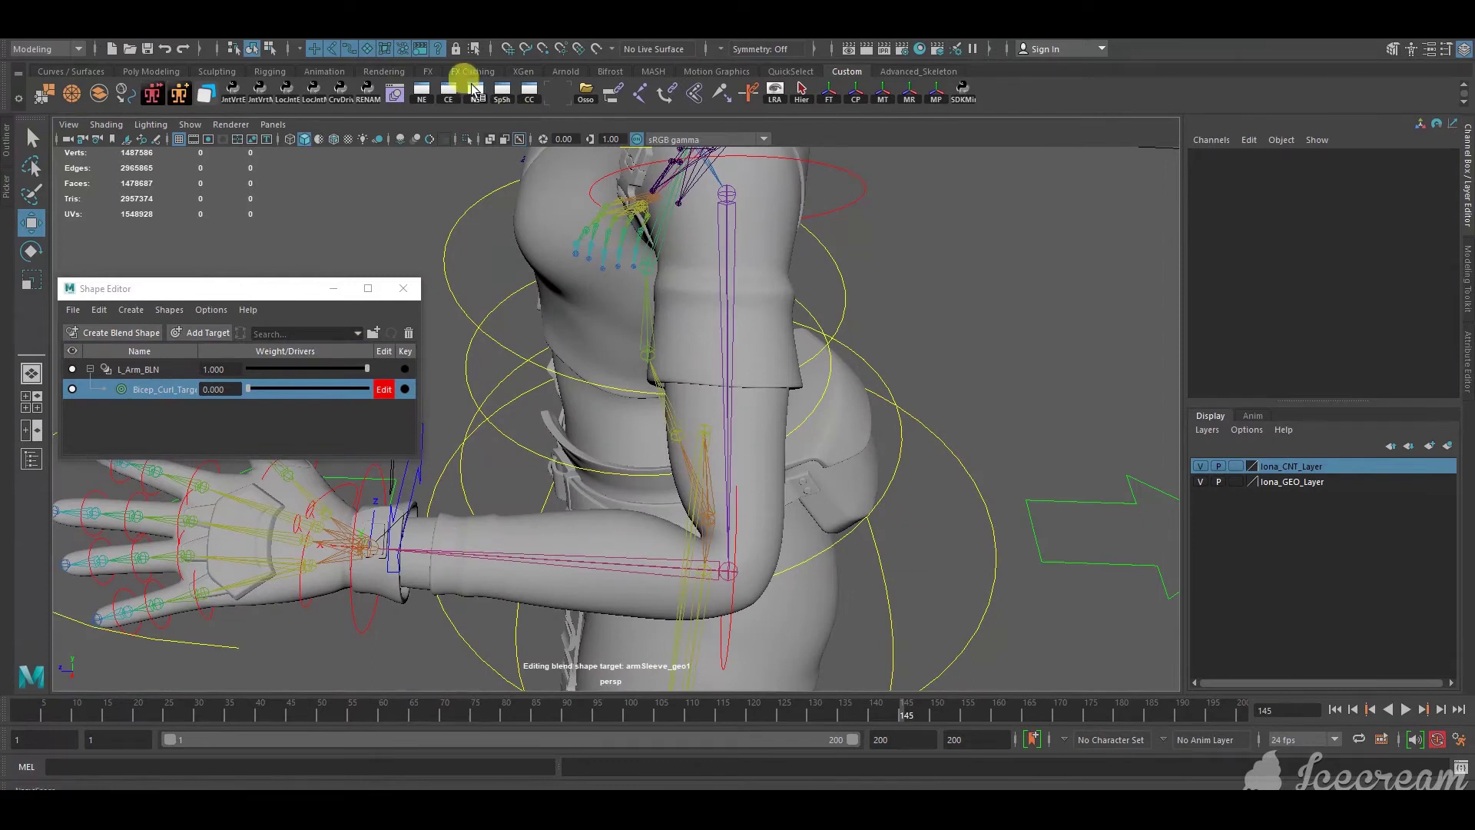
Hide the joints in the viewport and set the Bicep_Curl_Target weight back to 1 to preview the bicep bulge
click(192, 124)
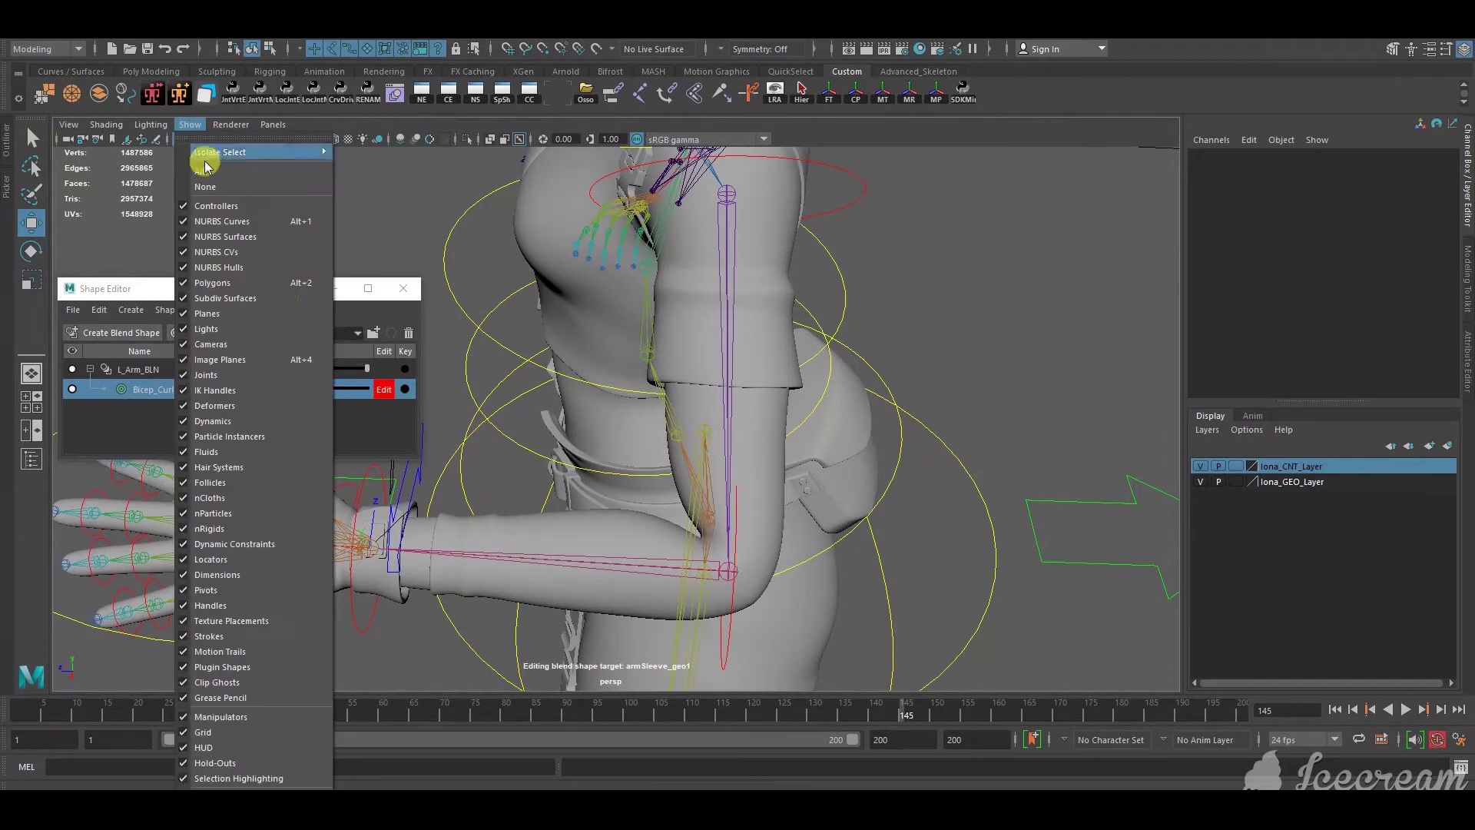
click(243, 373)
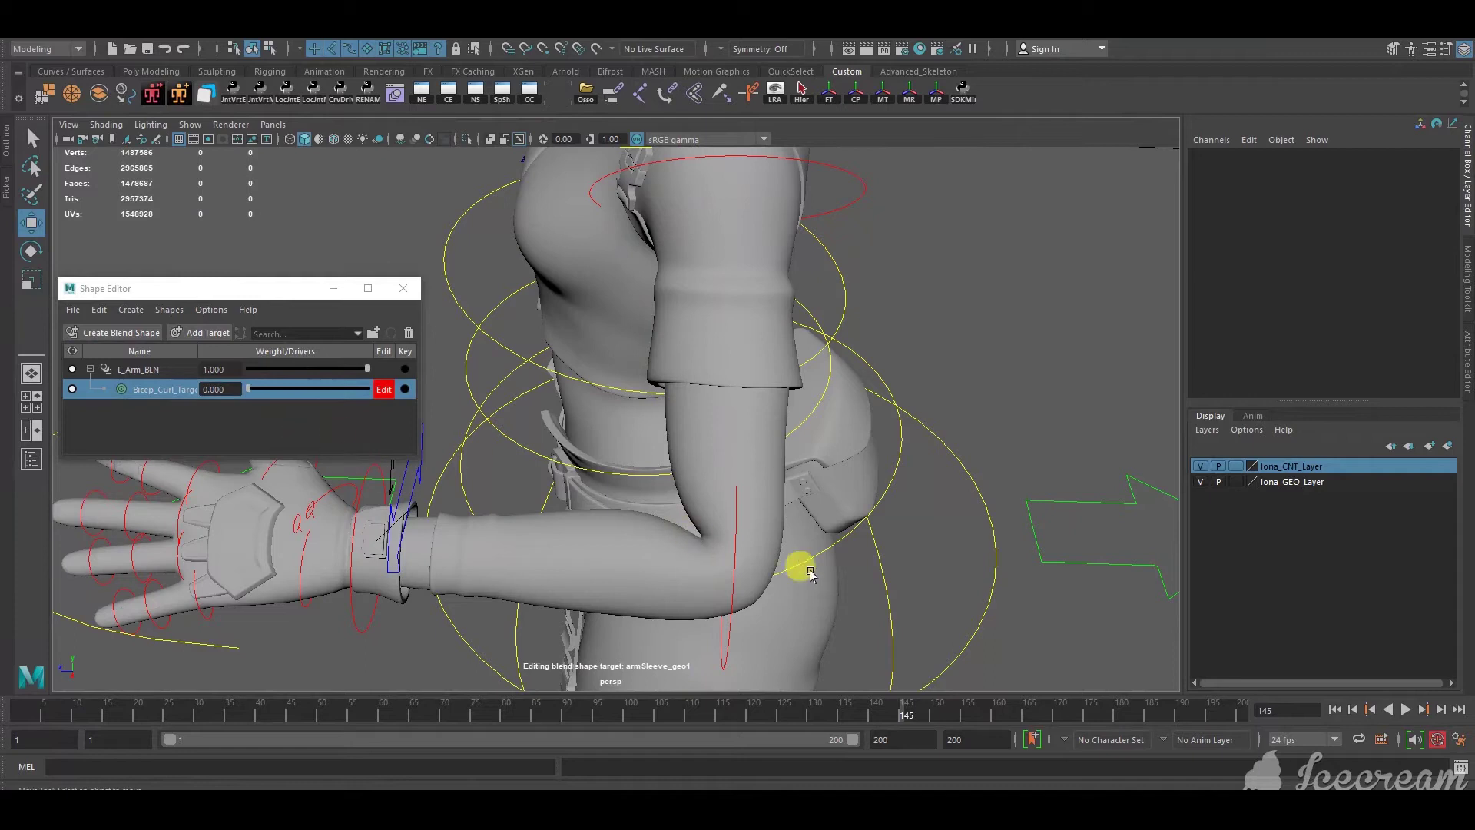
drag(251, 390, 422, 388)
alt+drag(619, 435, 566, 458)
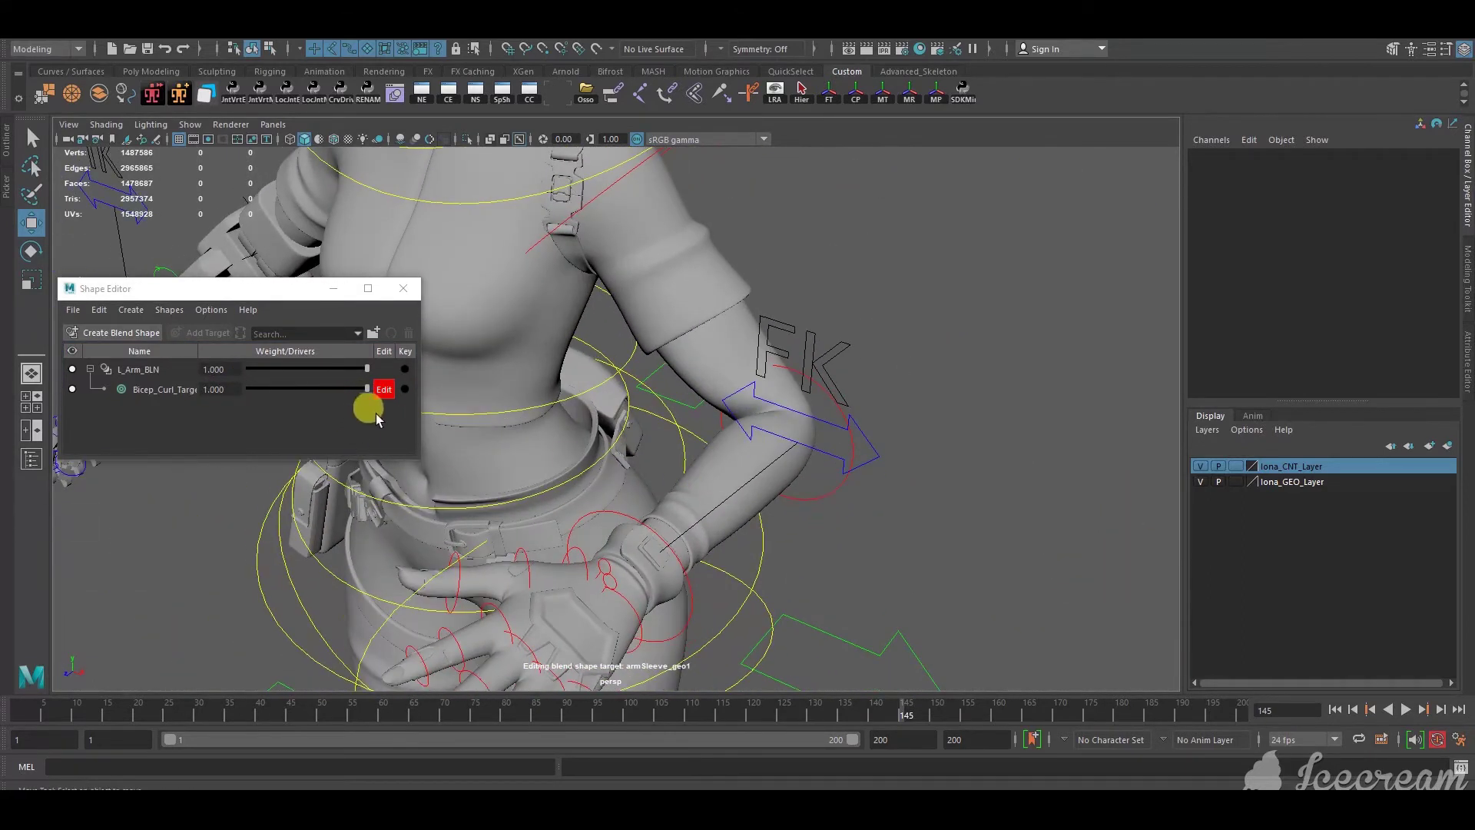
Turn off editing for the Bicep_Curl_Target shape and show the joints in the viewport again
click(383, 390)
click(384, 390)
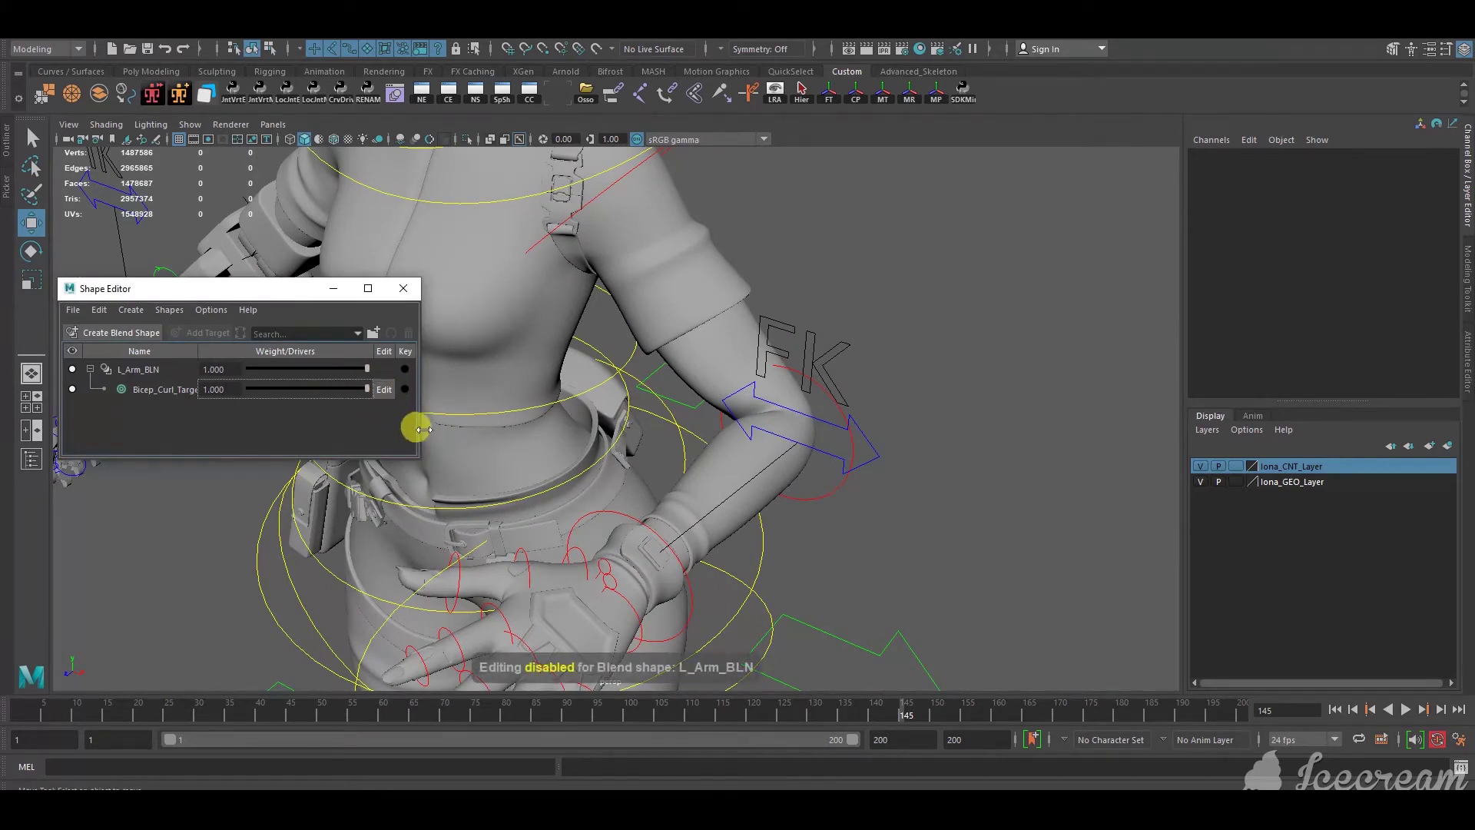
alt+drag(797, 488, 845, 444)
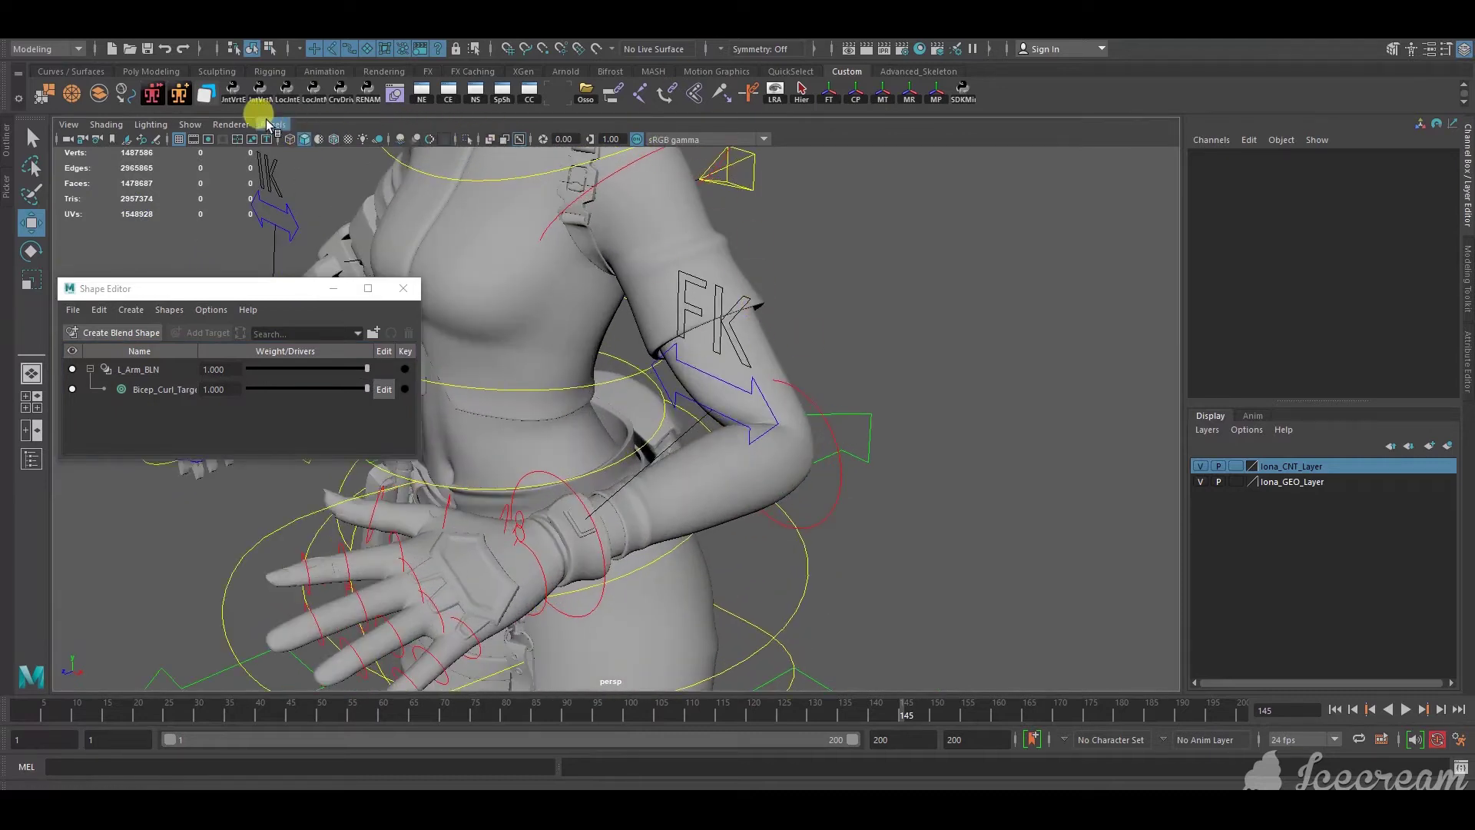
click(189, 125)
click(237, 372)
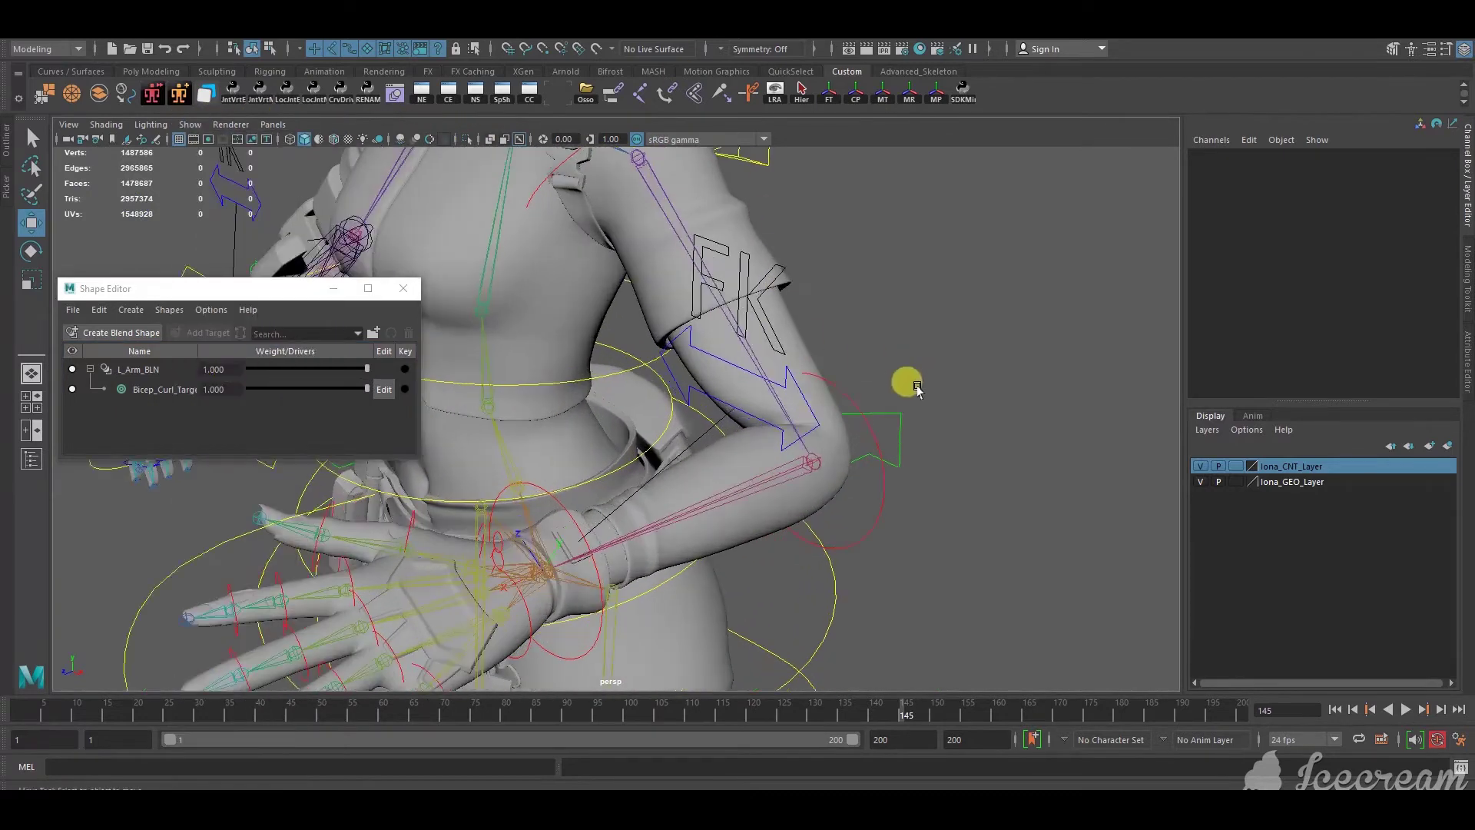
Select the left elbow joint to examine its rotation channels, and deselect it
alt+drag(925, 413, 840, 527)
click(794, 496)
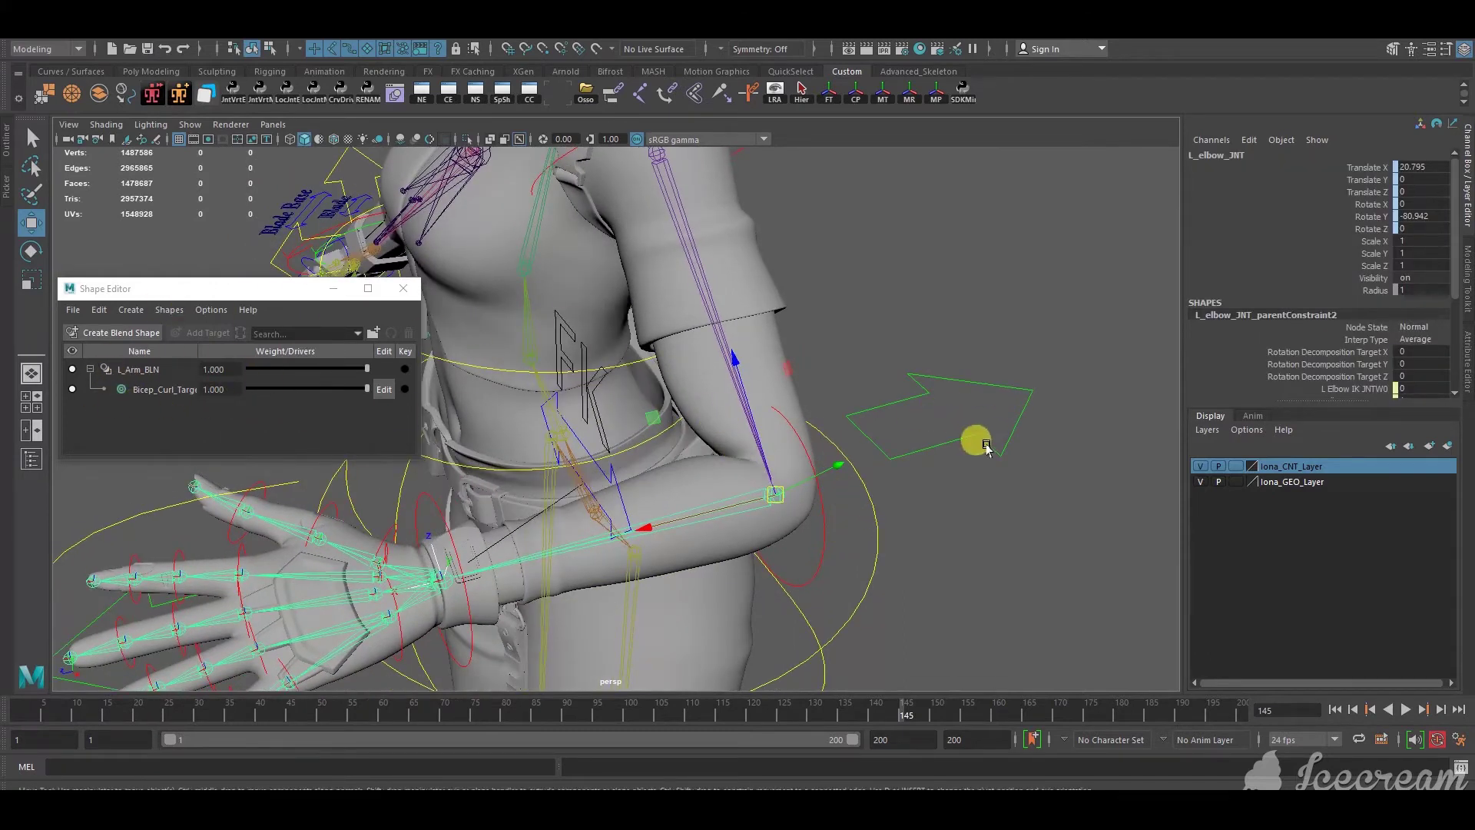
alt+drag(979, 438, 896, 438)
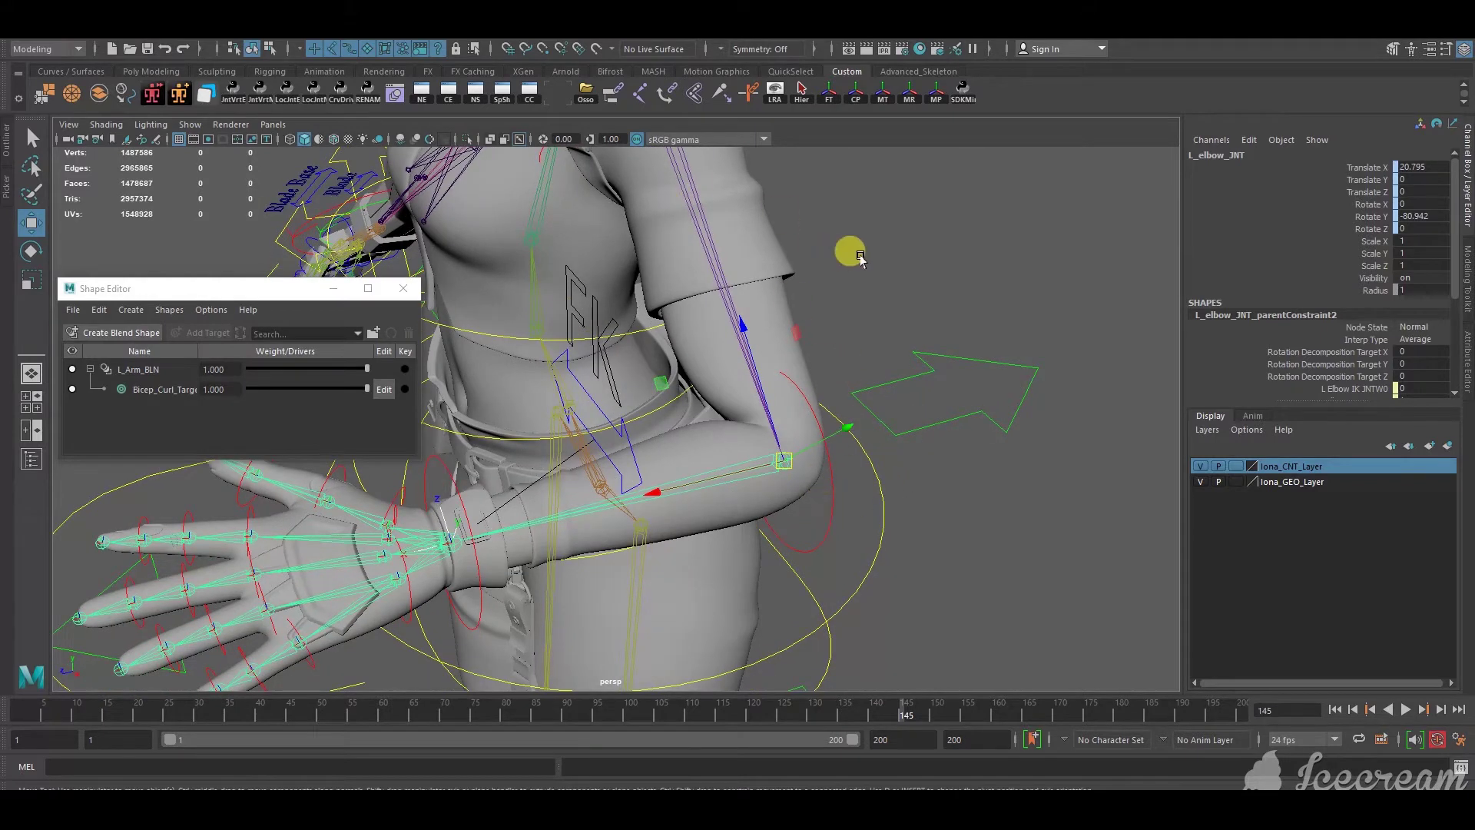
click(877, 248)
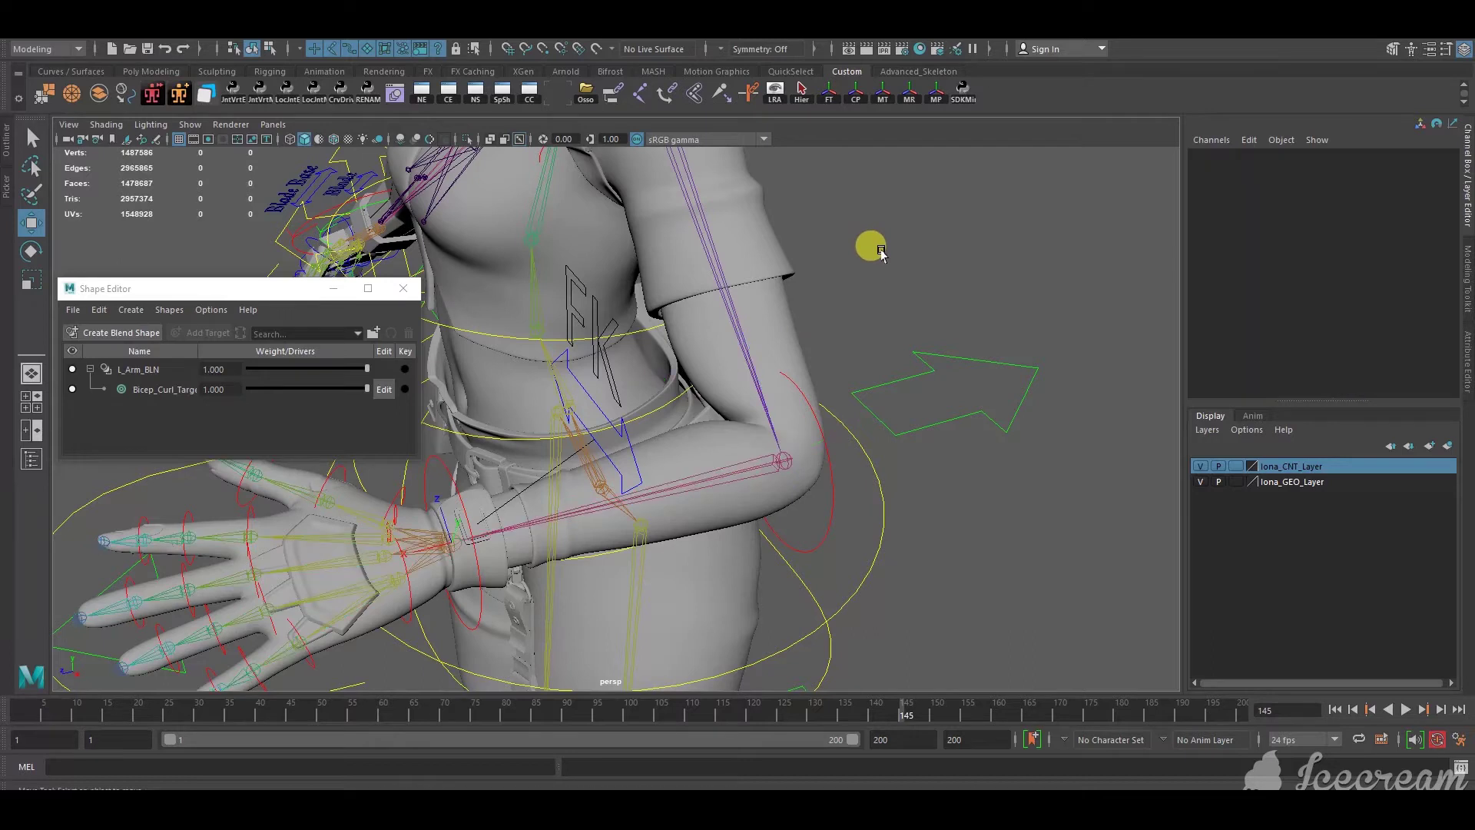
Open the Node Editor and move its window up so that the whole graph is visible
click(223, 36)
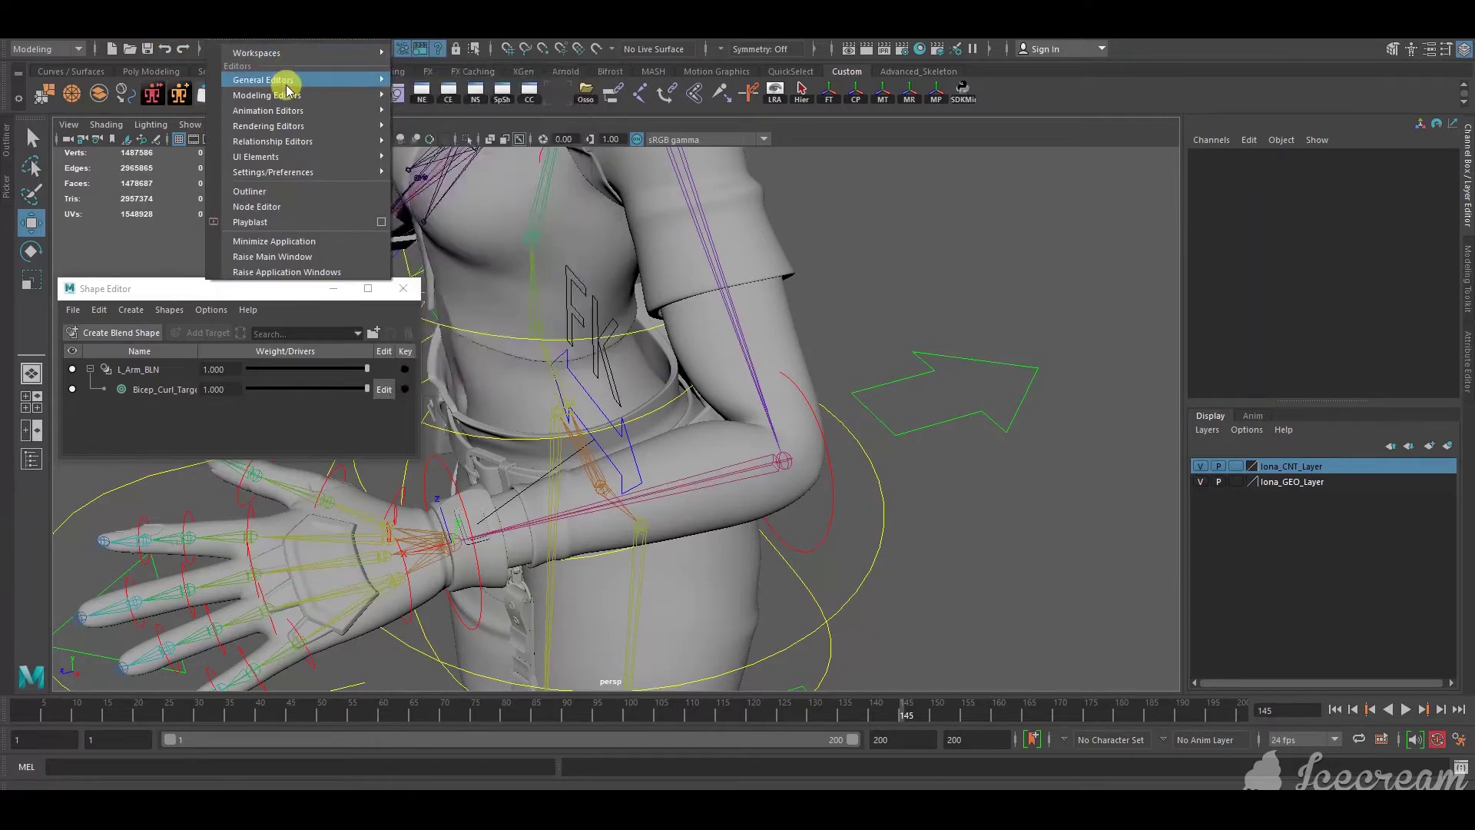
mouse_move(288, 83)
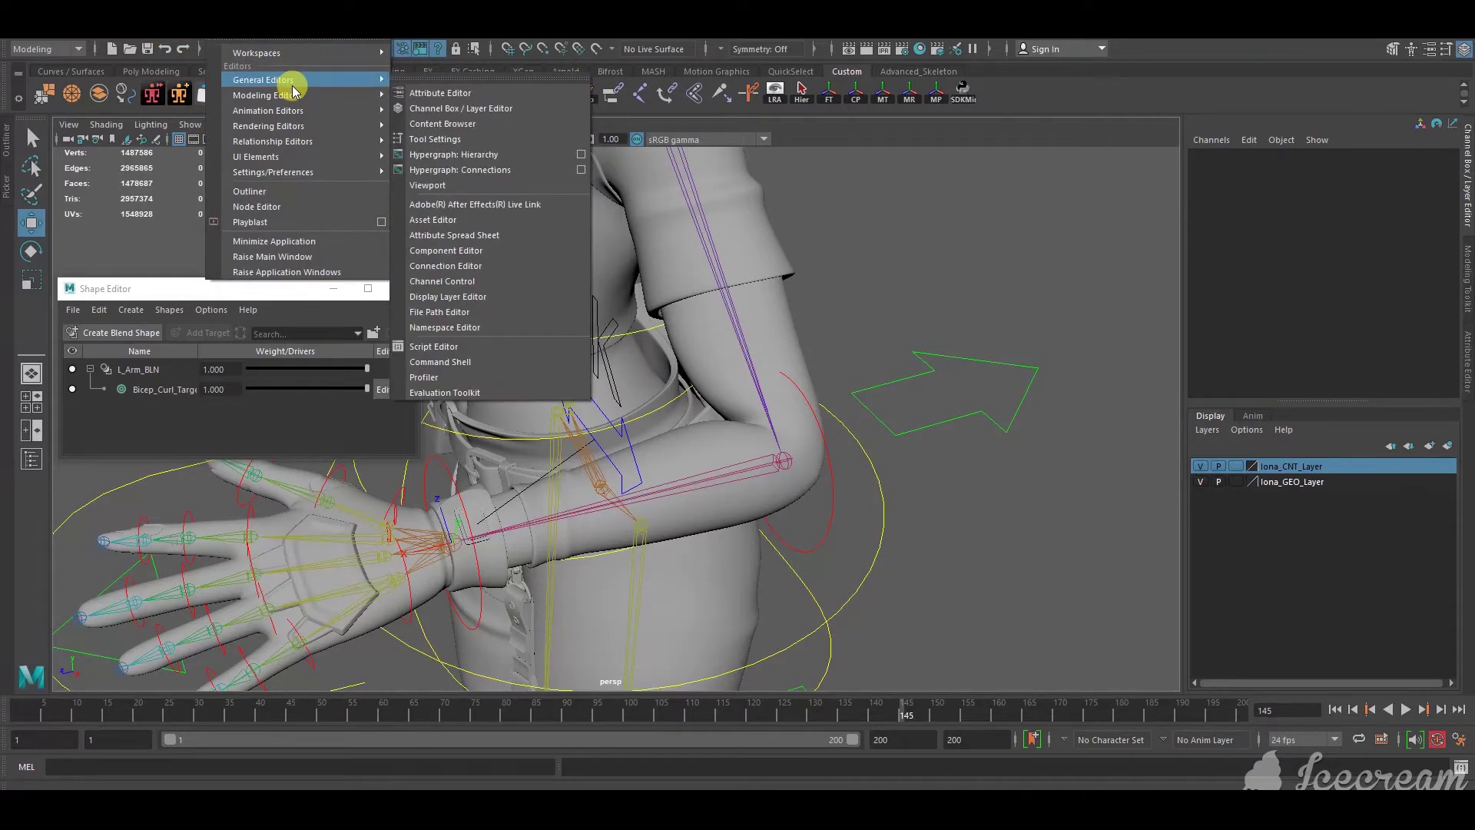
mouse_move(309, 115)
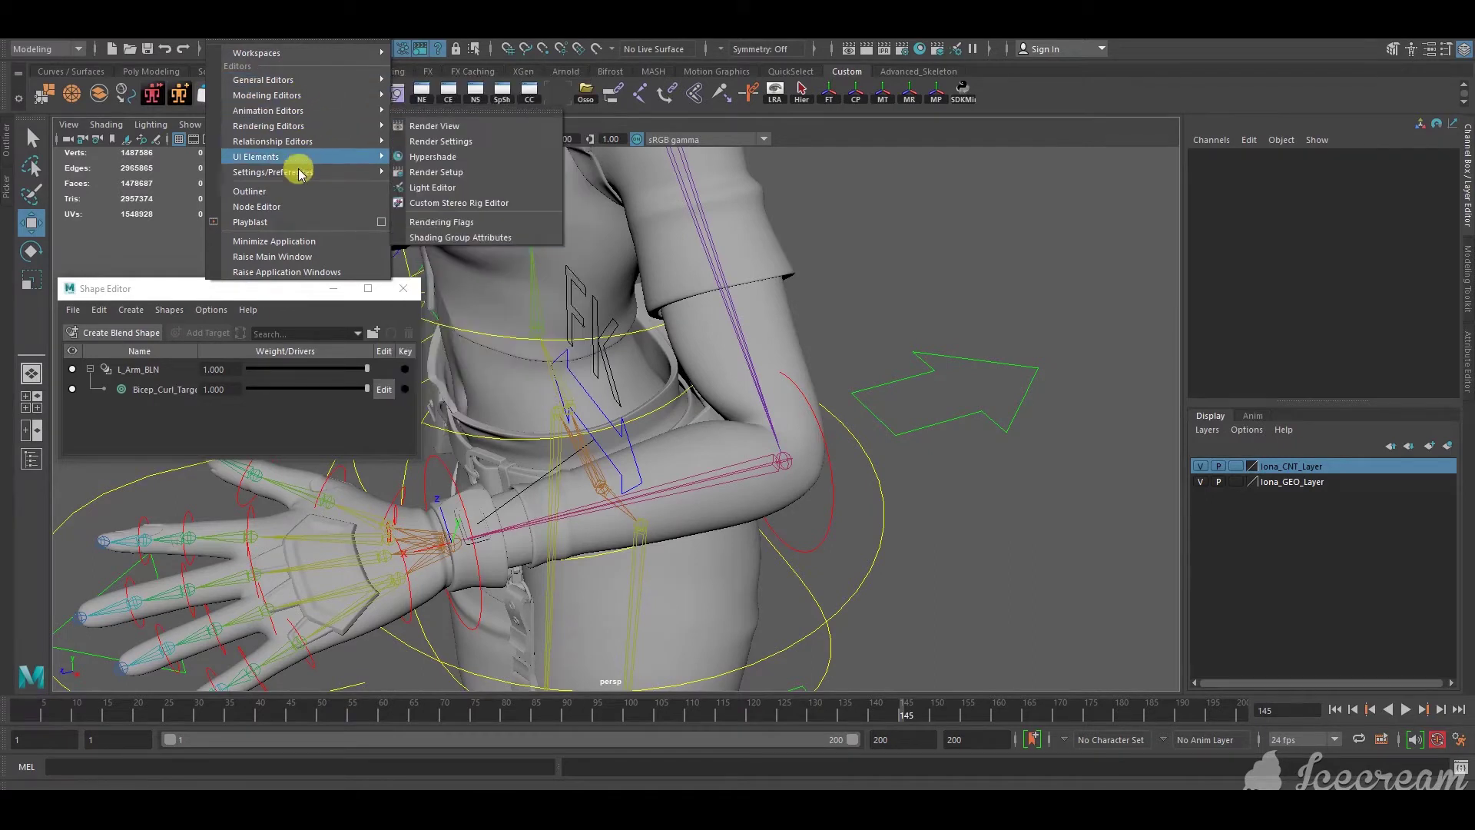
click(274, 206)
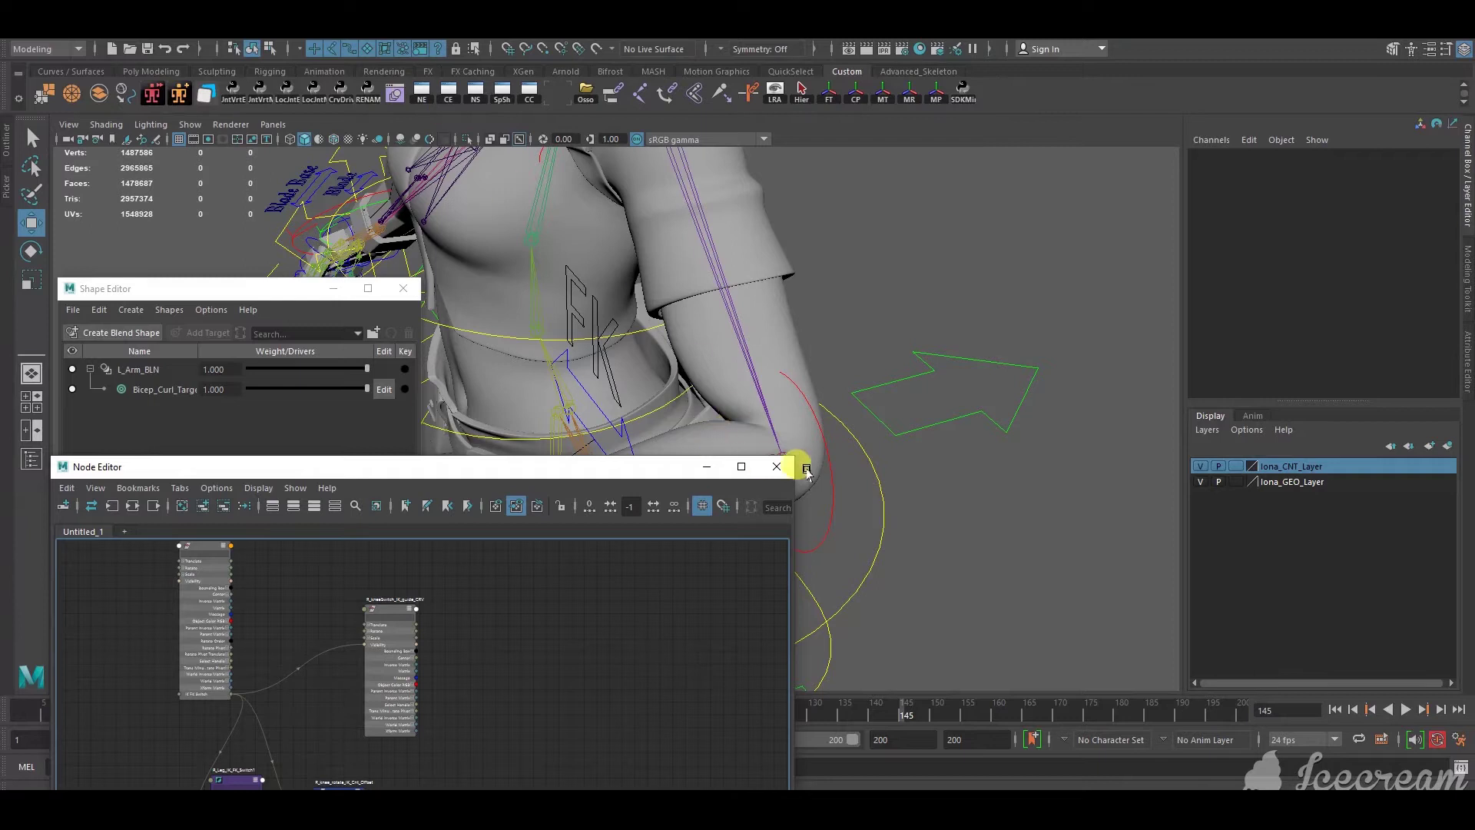
click(776, 467)
click(421, 93)
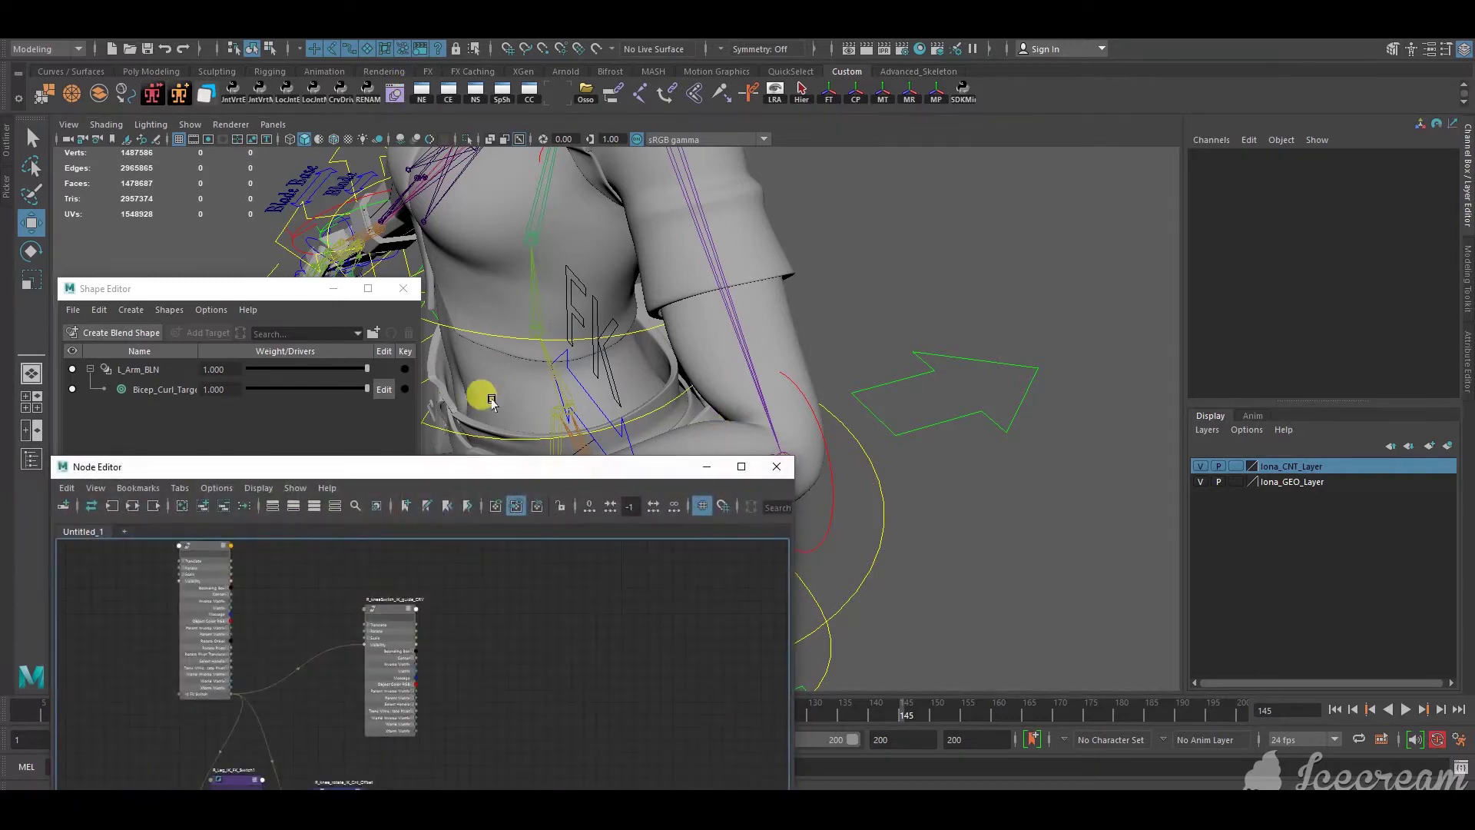
drag(511, 464, 634, 158)
alt+middle_drag(602, 399, 655, 431)
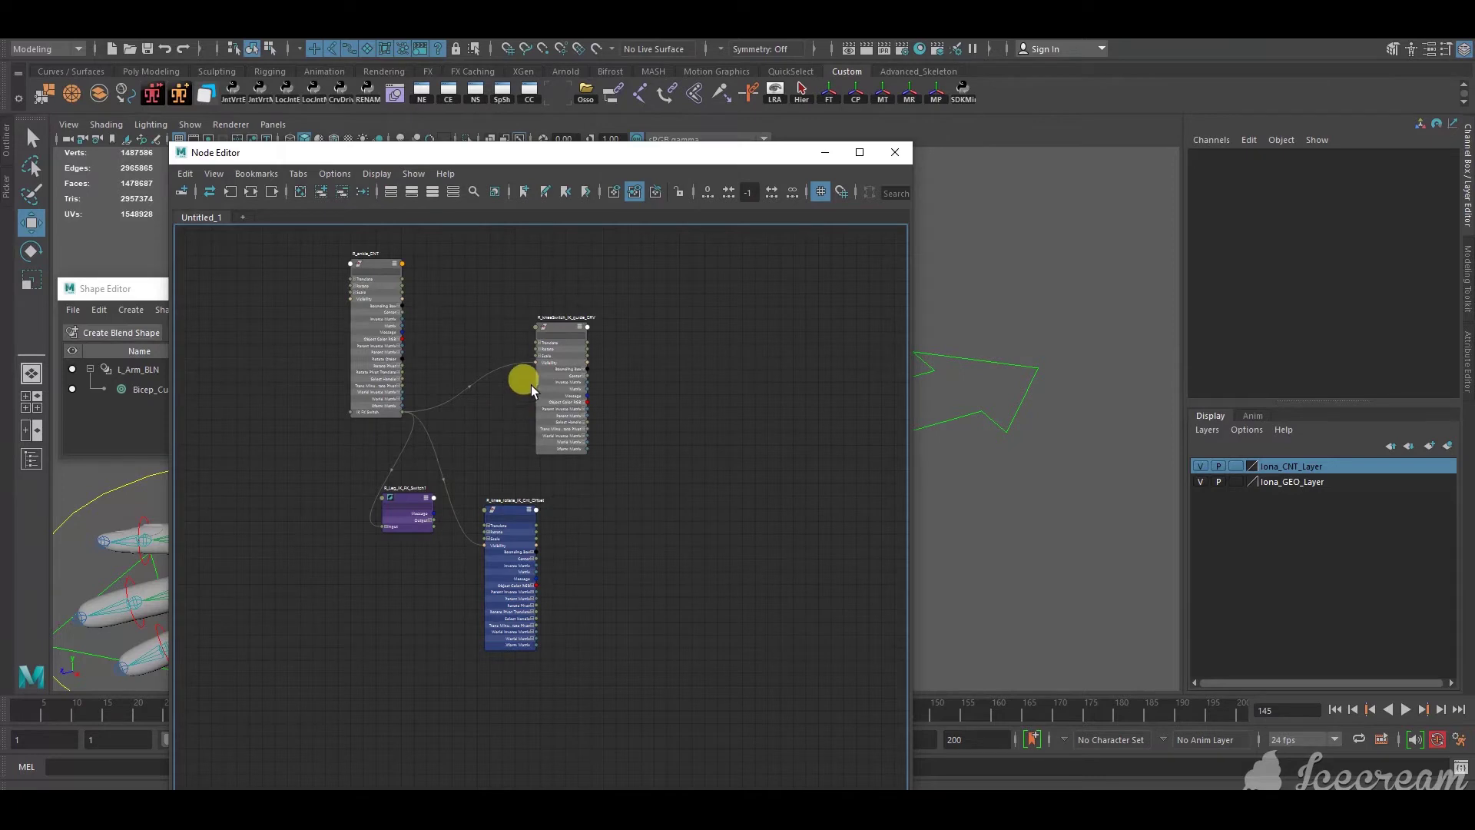
scroll(578, 473, up, 3)
scroll(578, 481, down, 5)
scroll(578, 481, up, 3)
alt+middle_drag(611, 513, 671, 575)
scroll(670, 555, down, 3)
scroll(670, 554, up, 3)
scroll(670, 554, down, 2)
alt+middle_drag(748, 453, 749, 435)
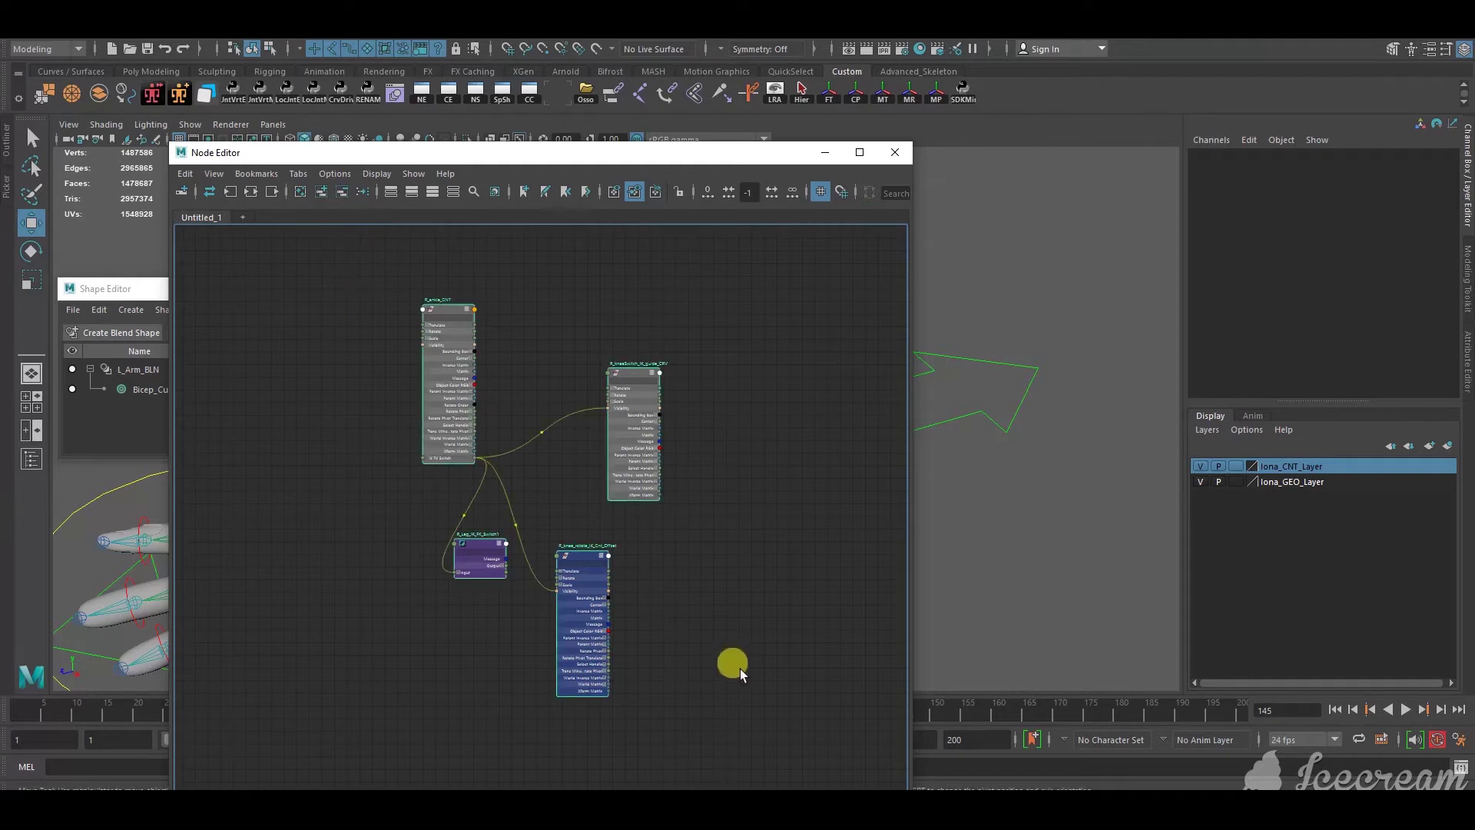
Select all the leg nodes in the Node Editor and rearrange their layout
click(733, 664)
drag(328, 281, 776, 711)
click(358, 191)
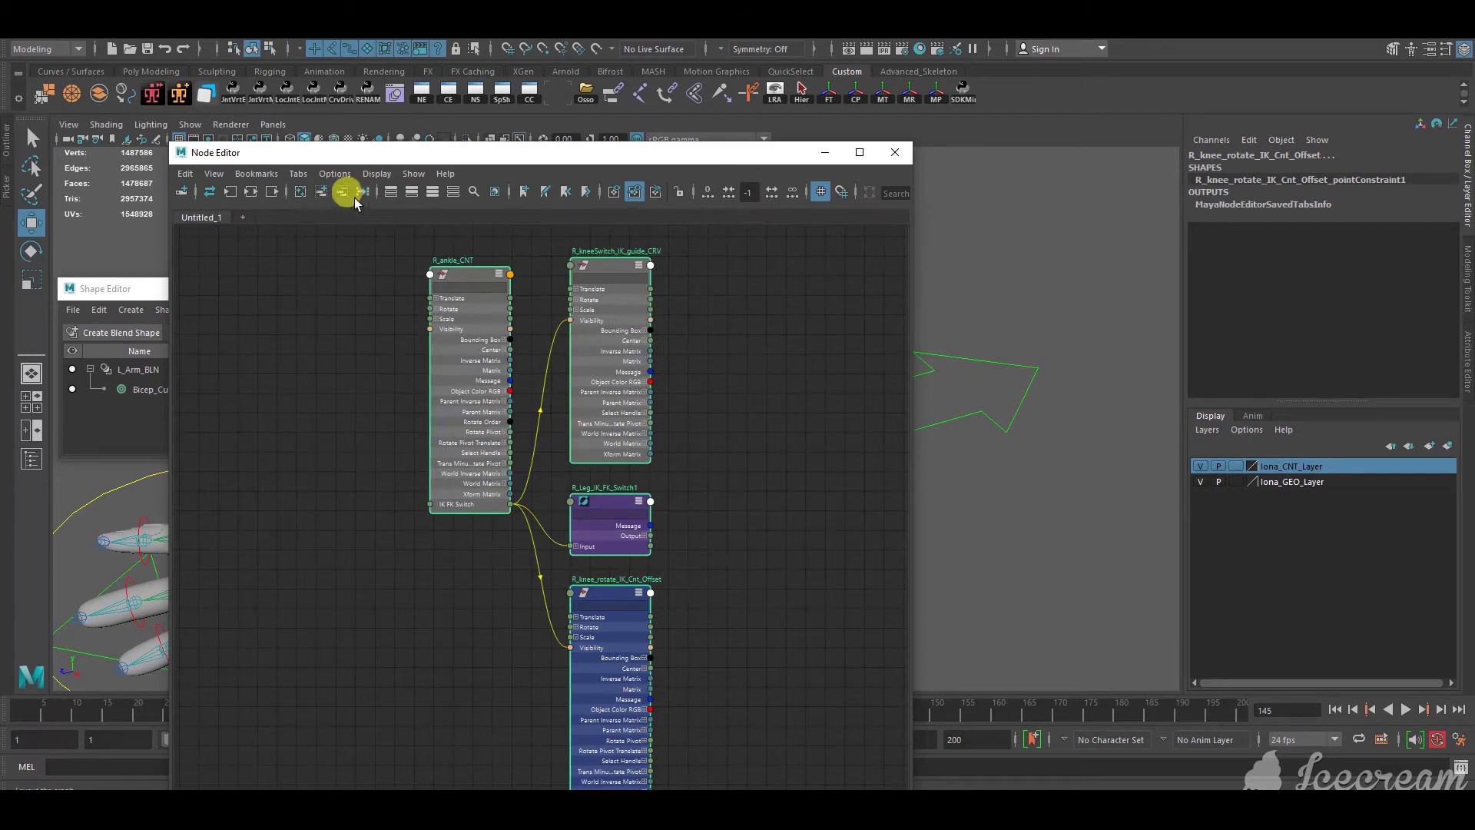
click(494, 402)
scroll(431, 538, down, 2)
drag(430, 531, 391, 511)
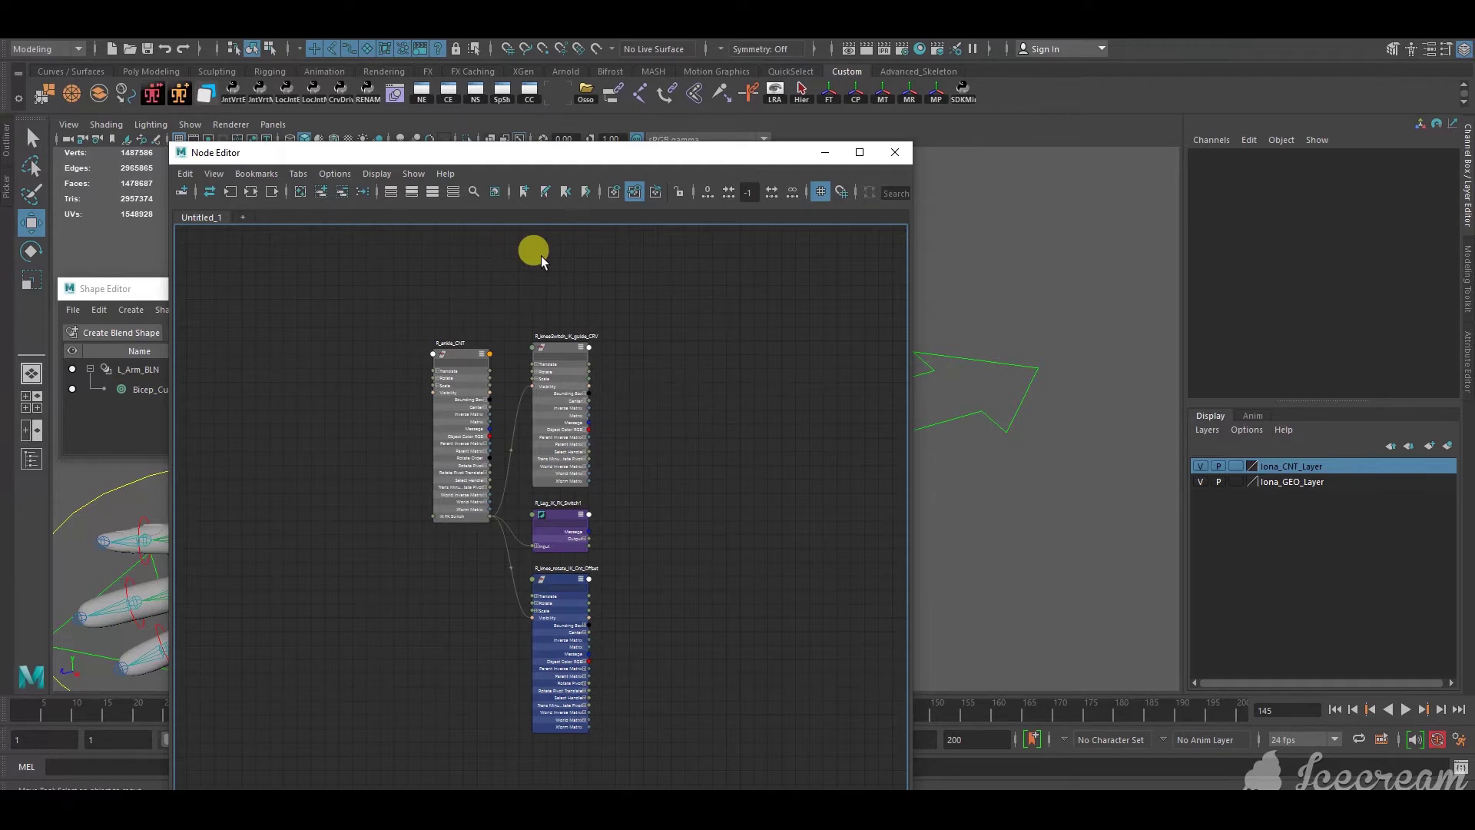
Remove all the leg nodes from the Node Editor graph and move its window off the character's upper arm
drag(356, 264, 707, 749)
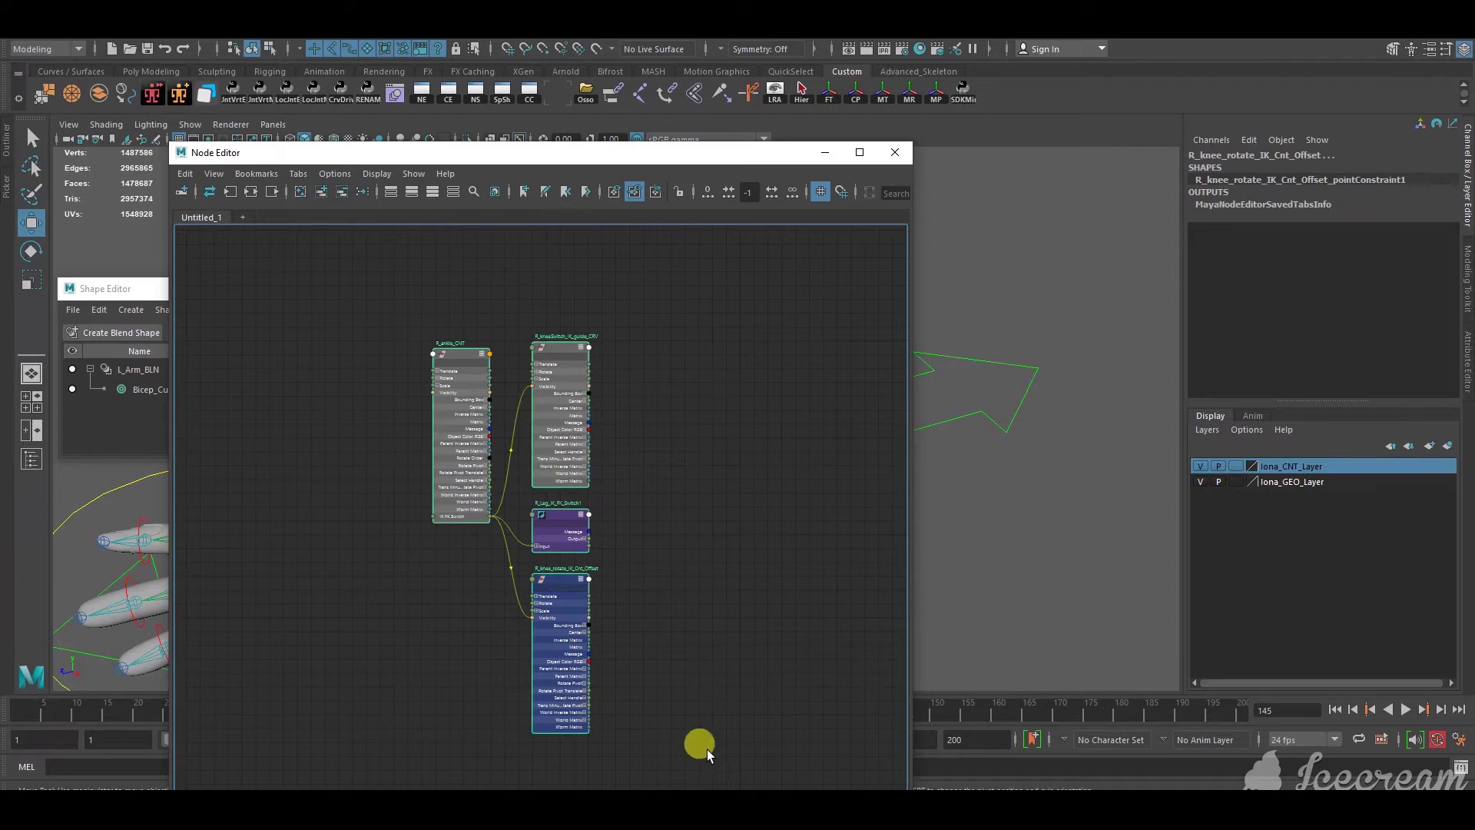
click(341, 192)
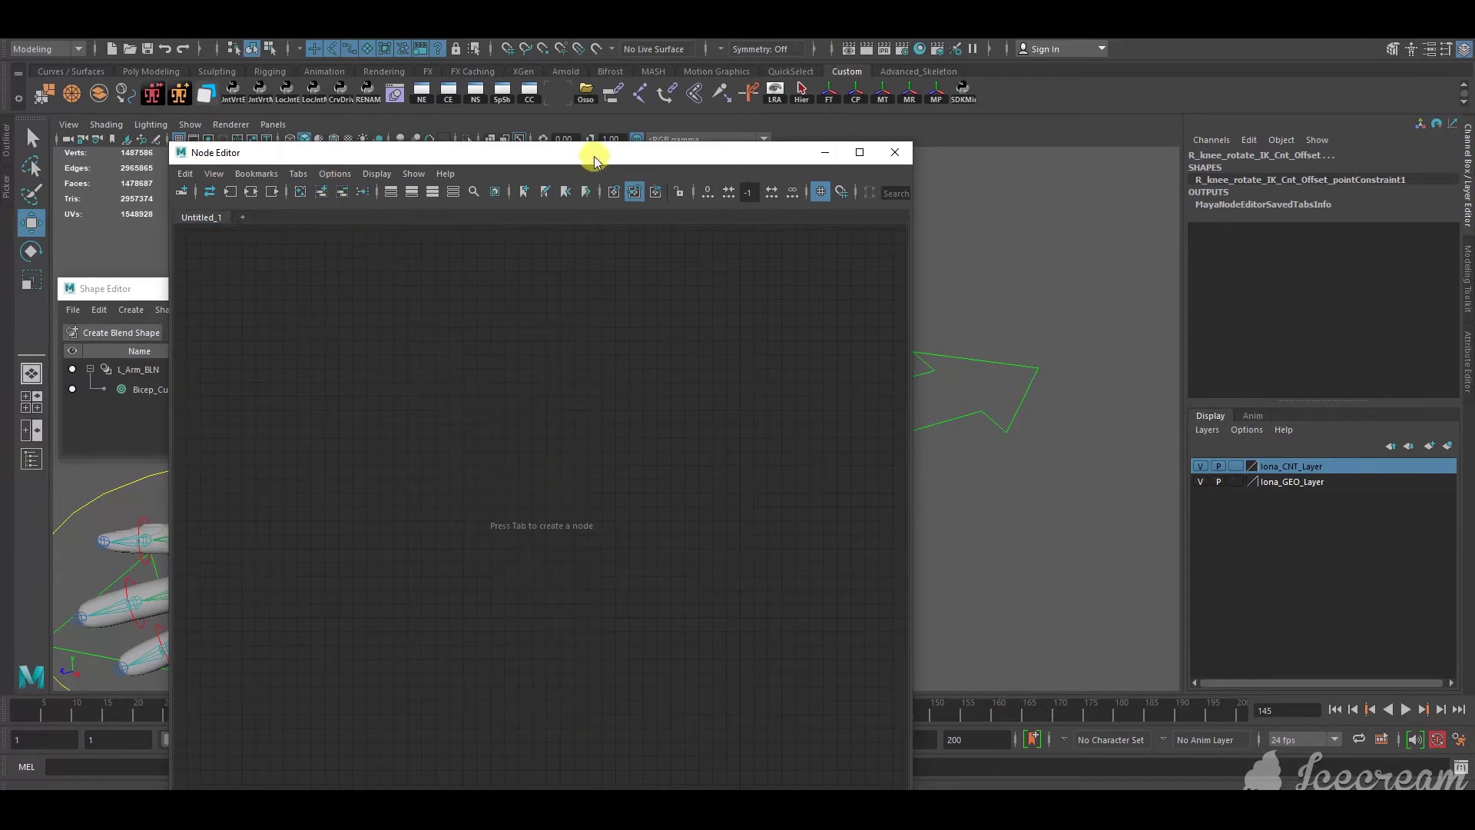
drag(593, 152, 1082, 422)
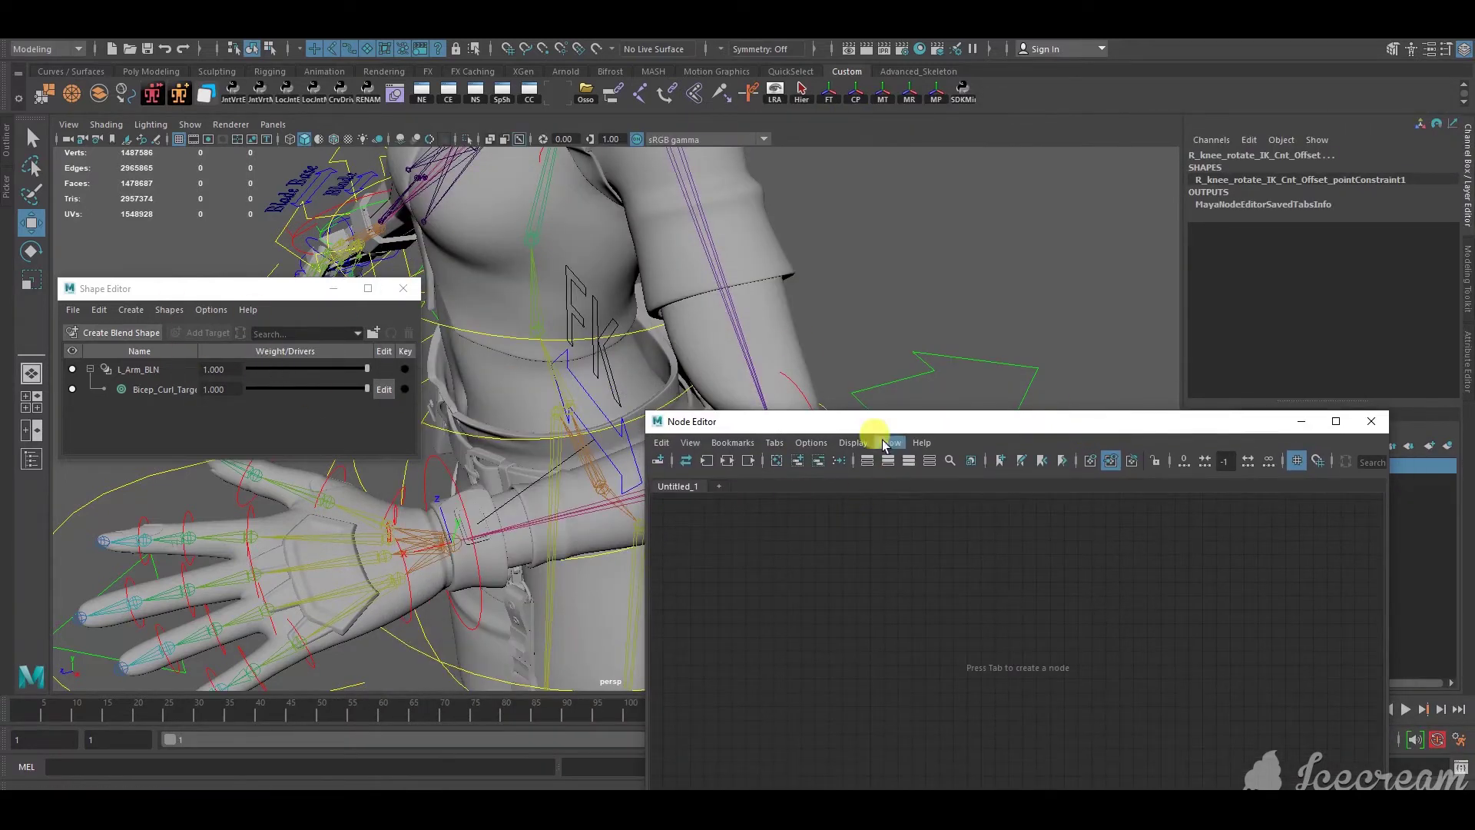
drag(876, 422, 658, 509)
Select the left arm sleeve mesh and graph its input connections, framing all the nodes in the Node Editor
click(710, 342)
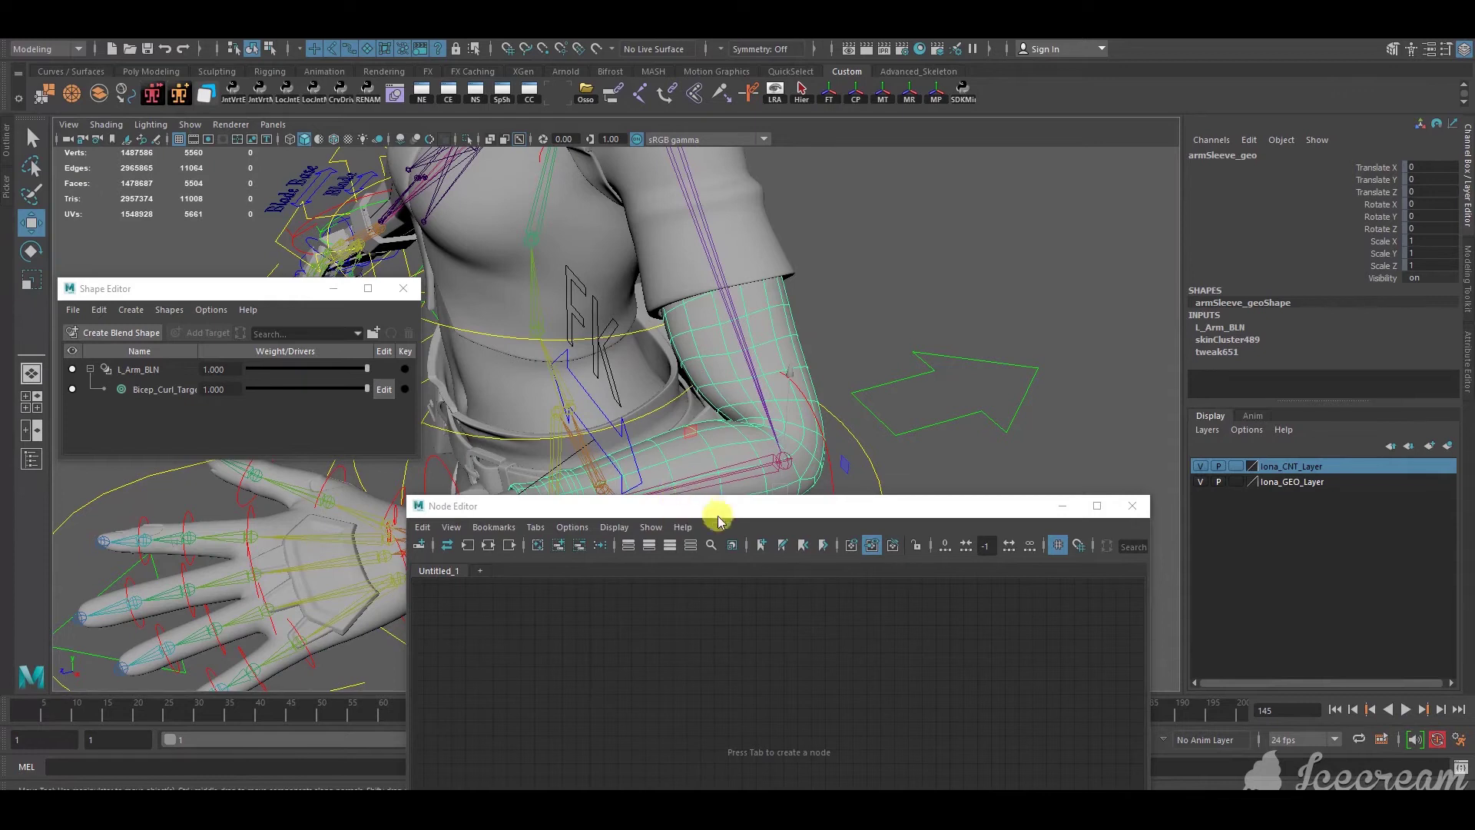
drag(719, 514, 764, 220)
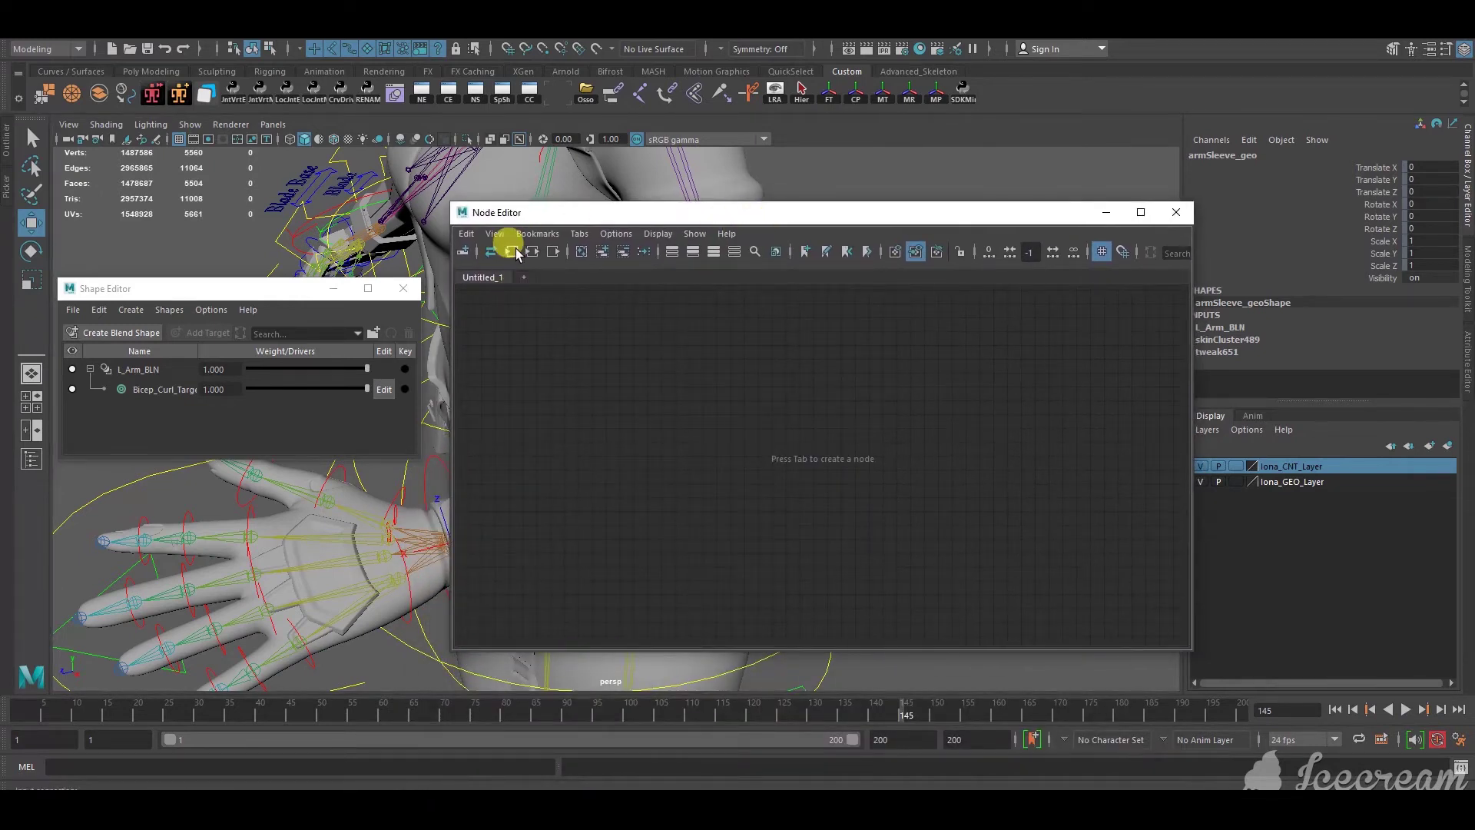
click(512, 252)
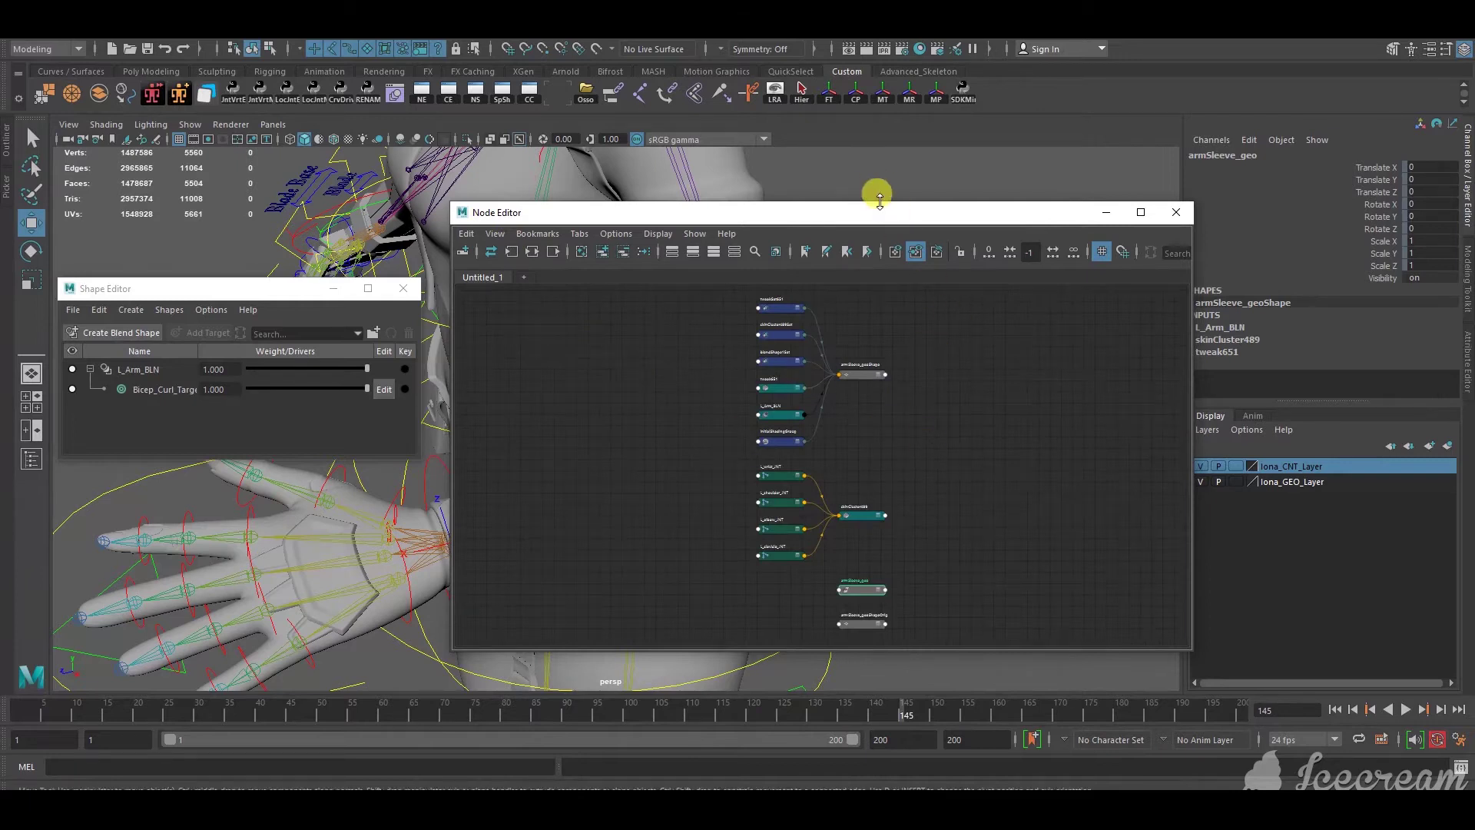
drag(879, 206, 873, 46)
key(a)
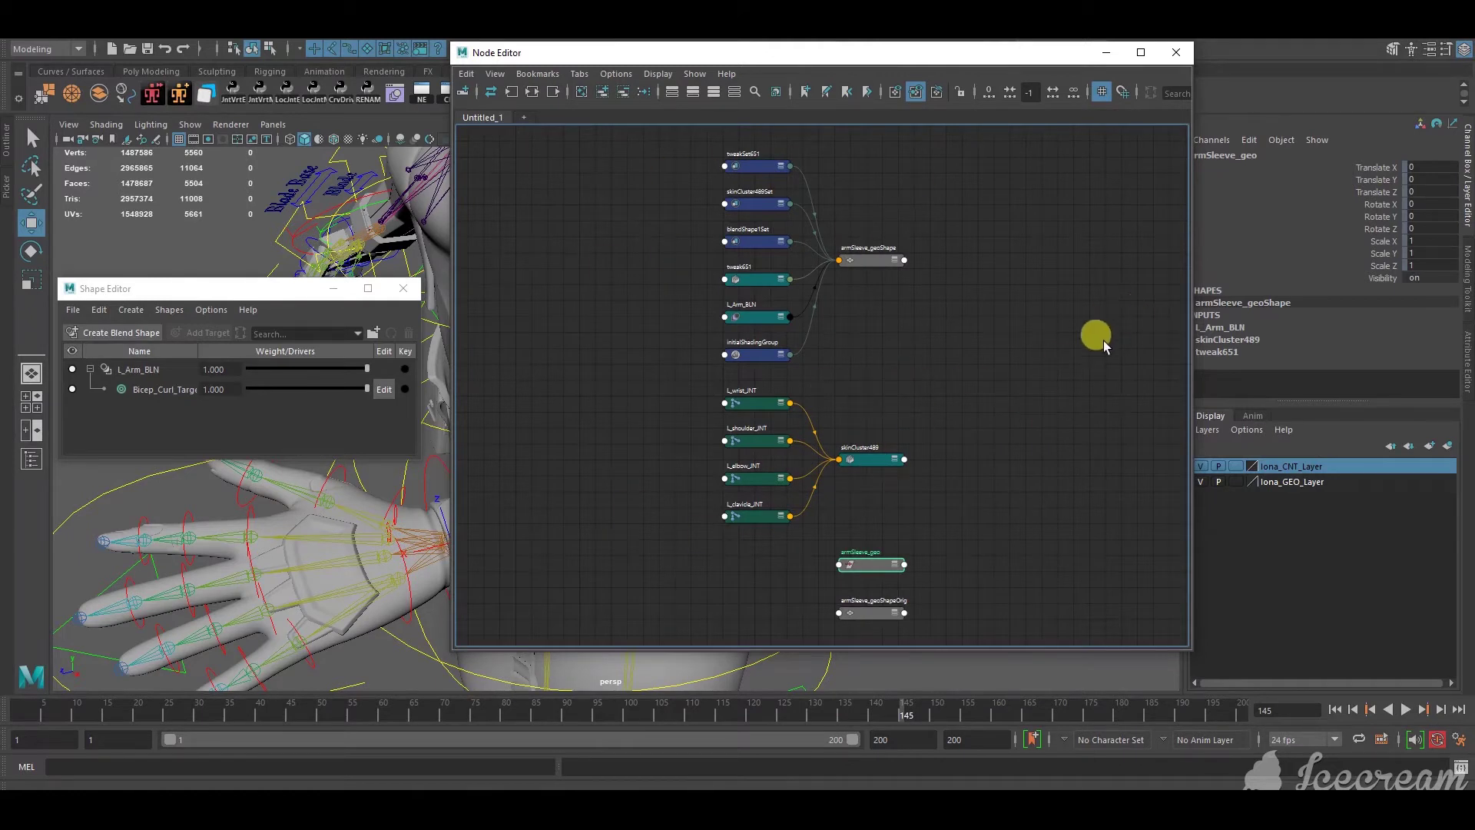
Move the L_Arm_BLN node apart from the others and remove all the other nodes from the graph
drag(202, 290, 199, 277)
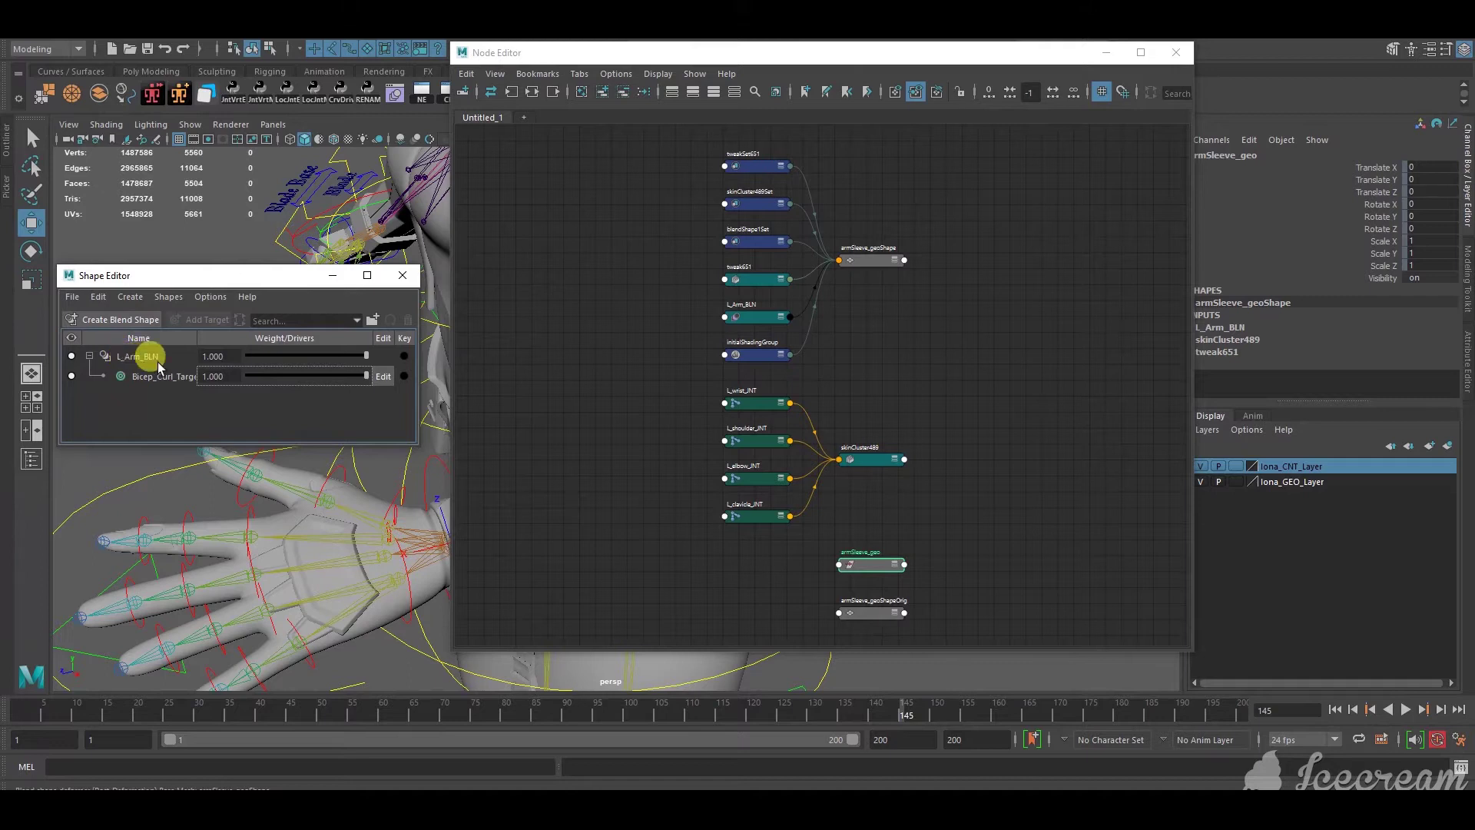
alt+middle_drag(631, 280, 596, 336)
drag(637, 185, 889, 264)
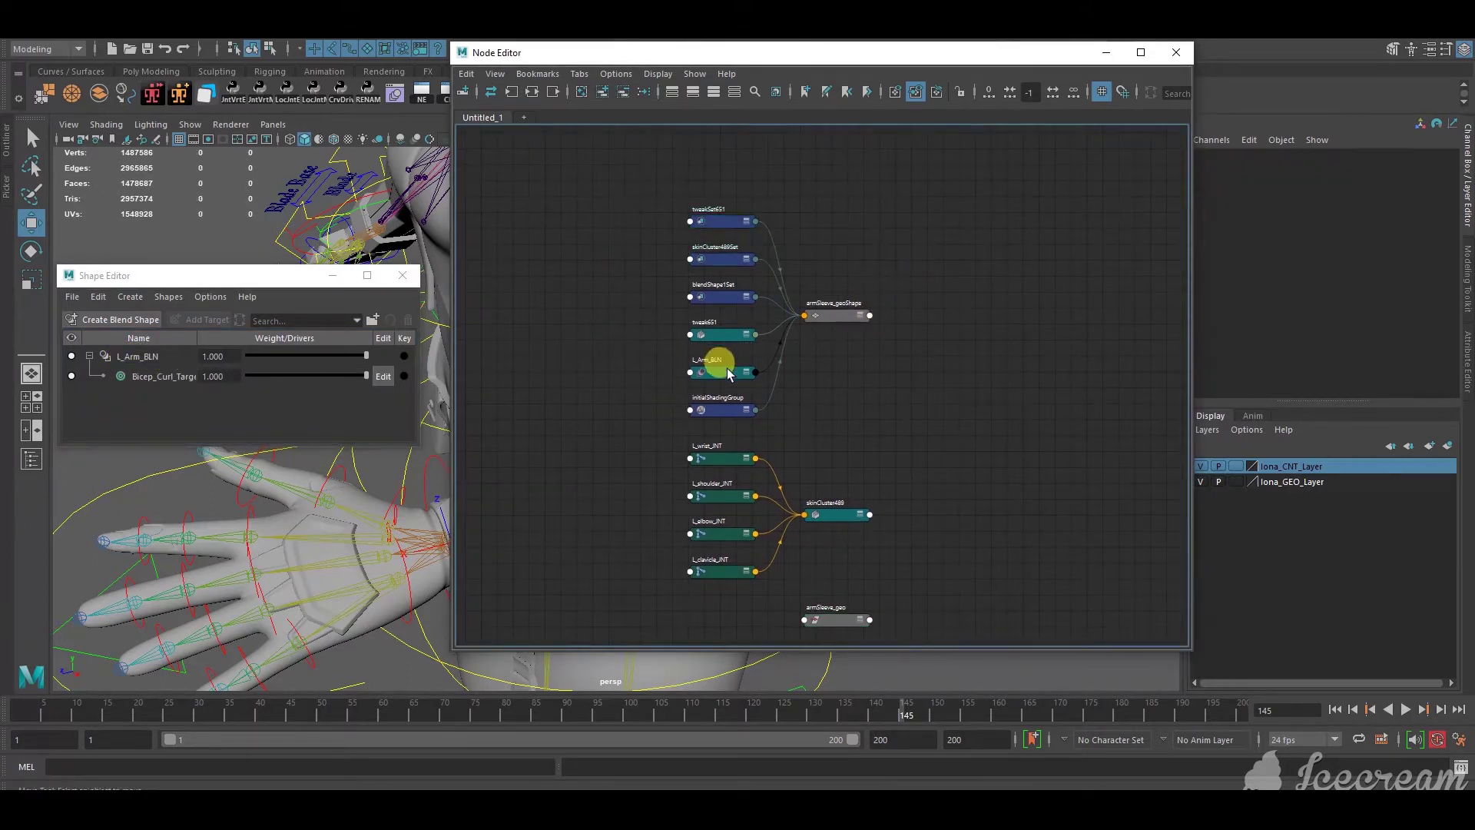
drag(727, 356, 529, 307)
scroll(810, 338, down, 2)
alt+middle_drag(883, 436, 873, 396)
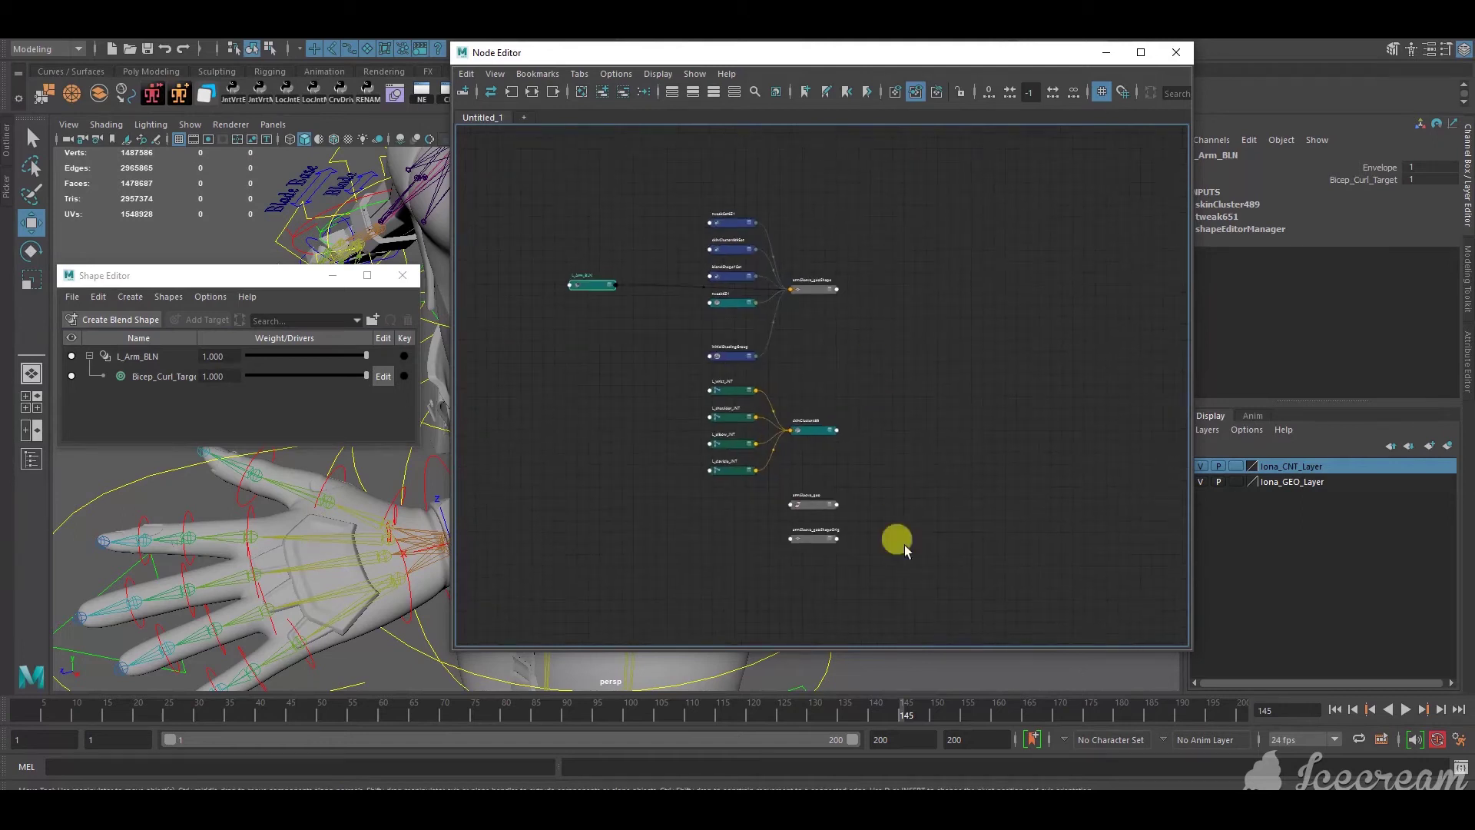
drag(904, 605, 682, 144)
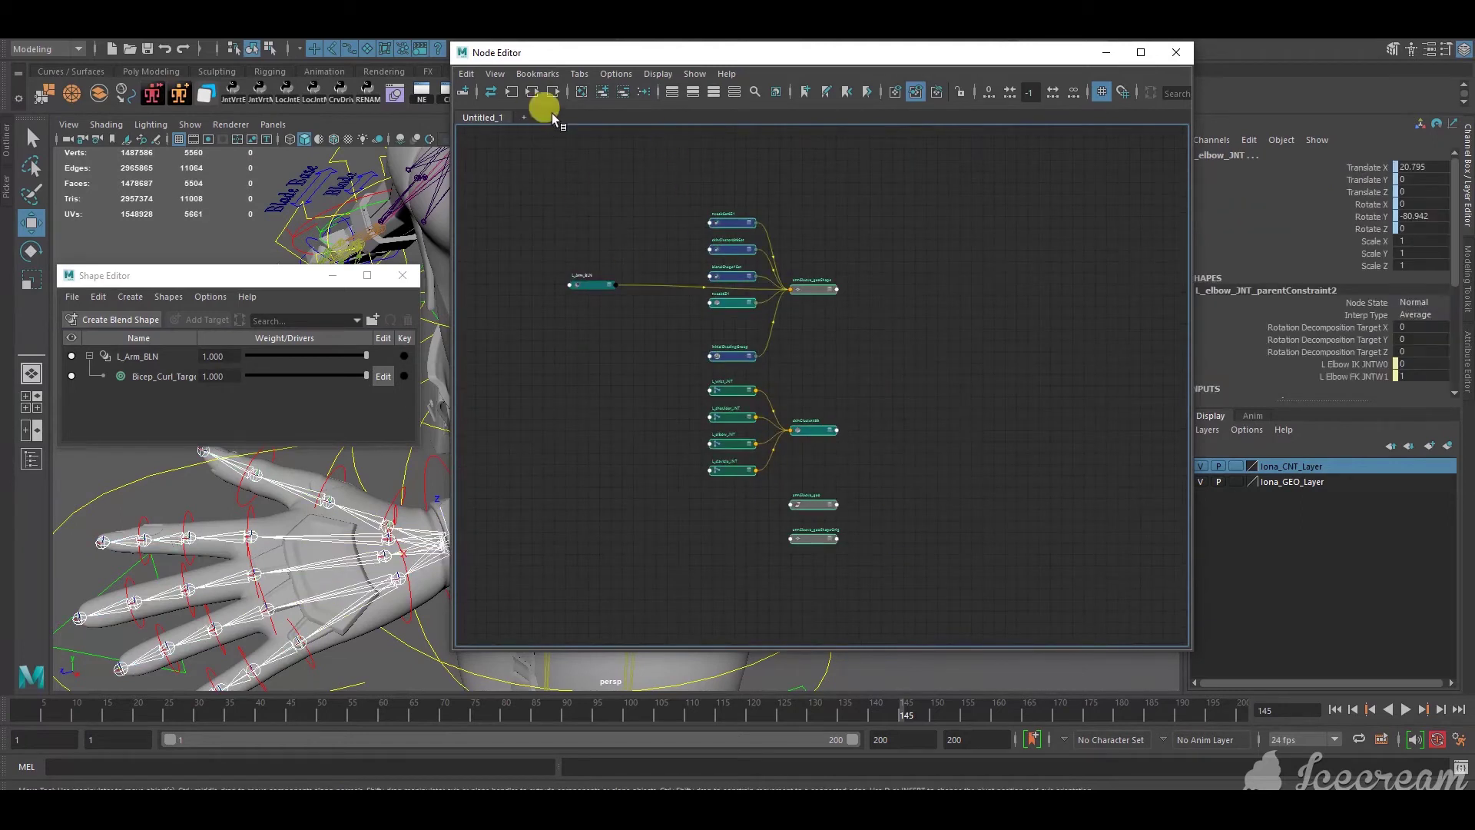
click(623, 91)
Select the L_Arm_BLN node, try its different attribute display modes and leave it fully expanded
scroll(550, 208, up, 3)
alt+middle_drag(869, 358, 969, 303)
drag(855, 420, 647, 251)
key(3)
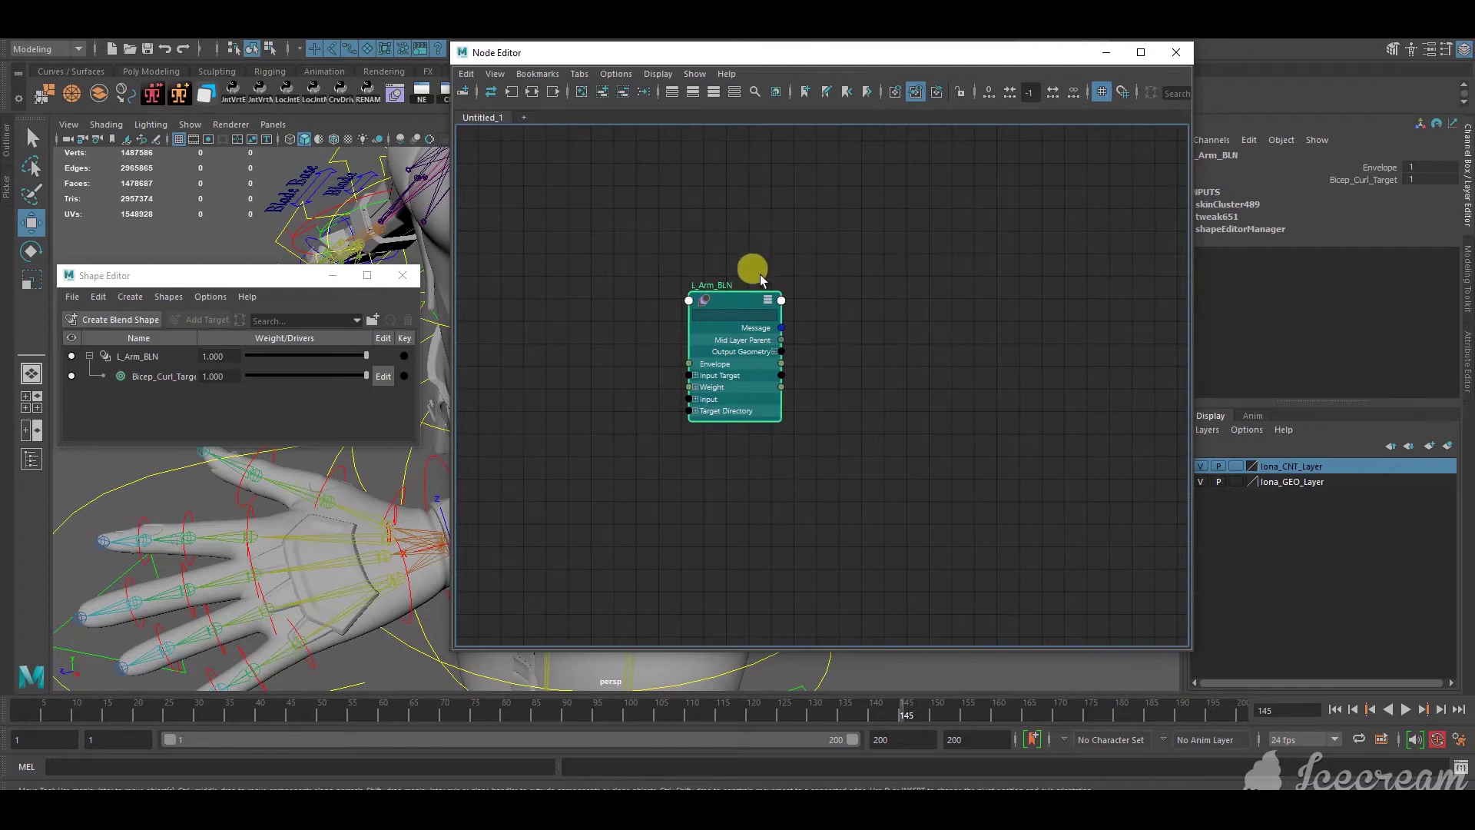
click(767, 298)
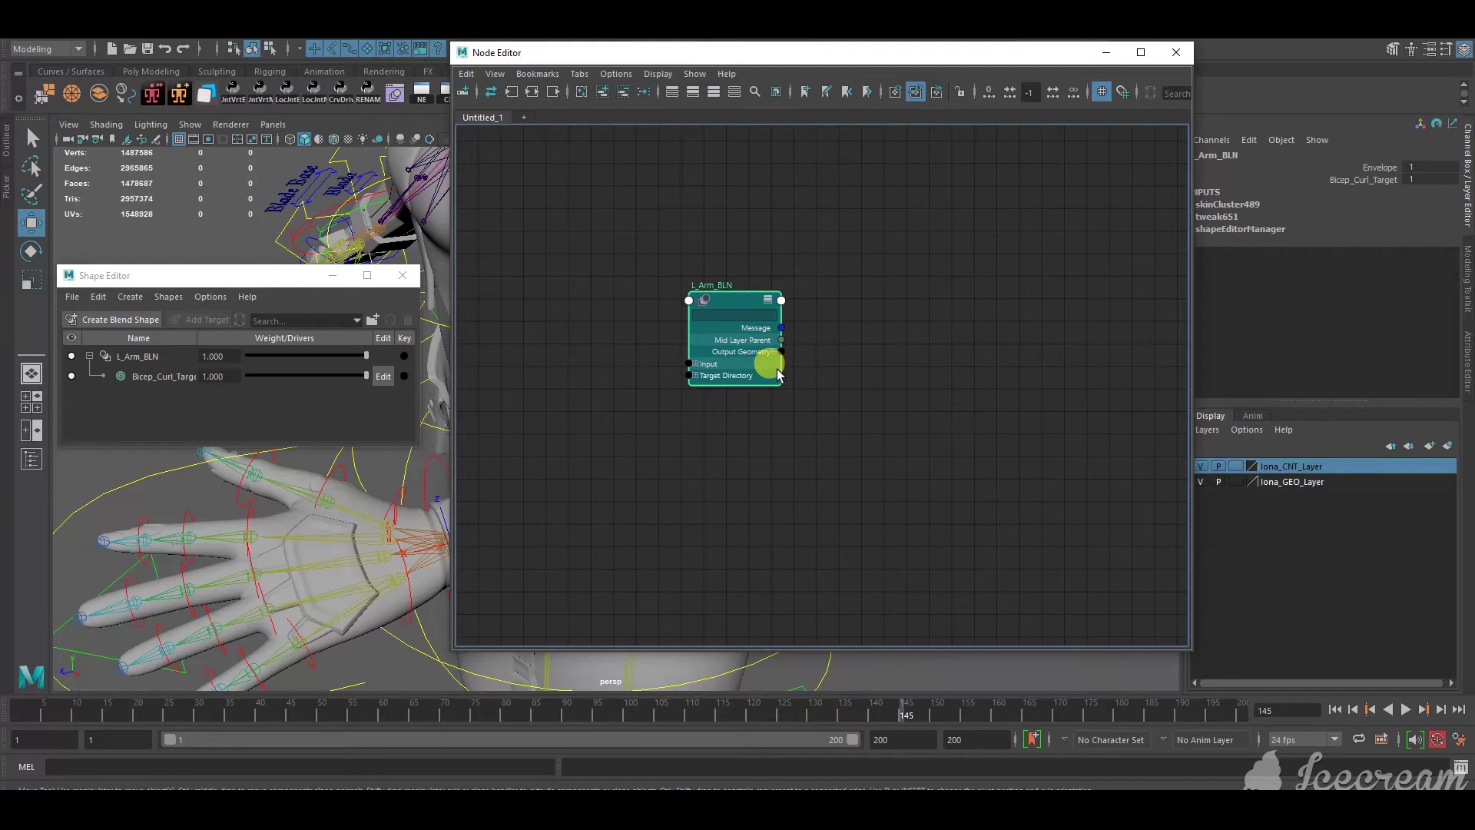
key(1)
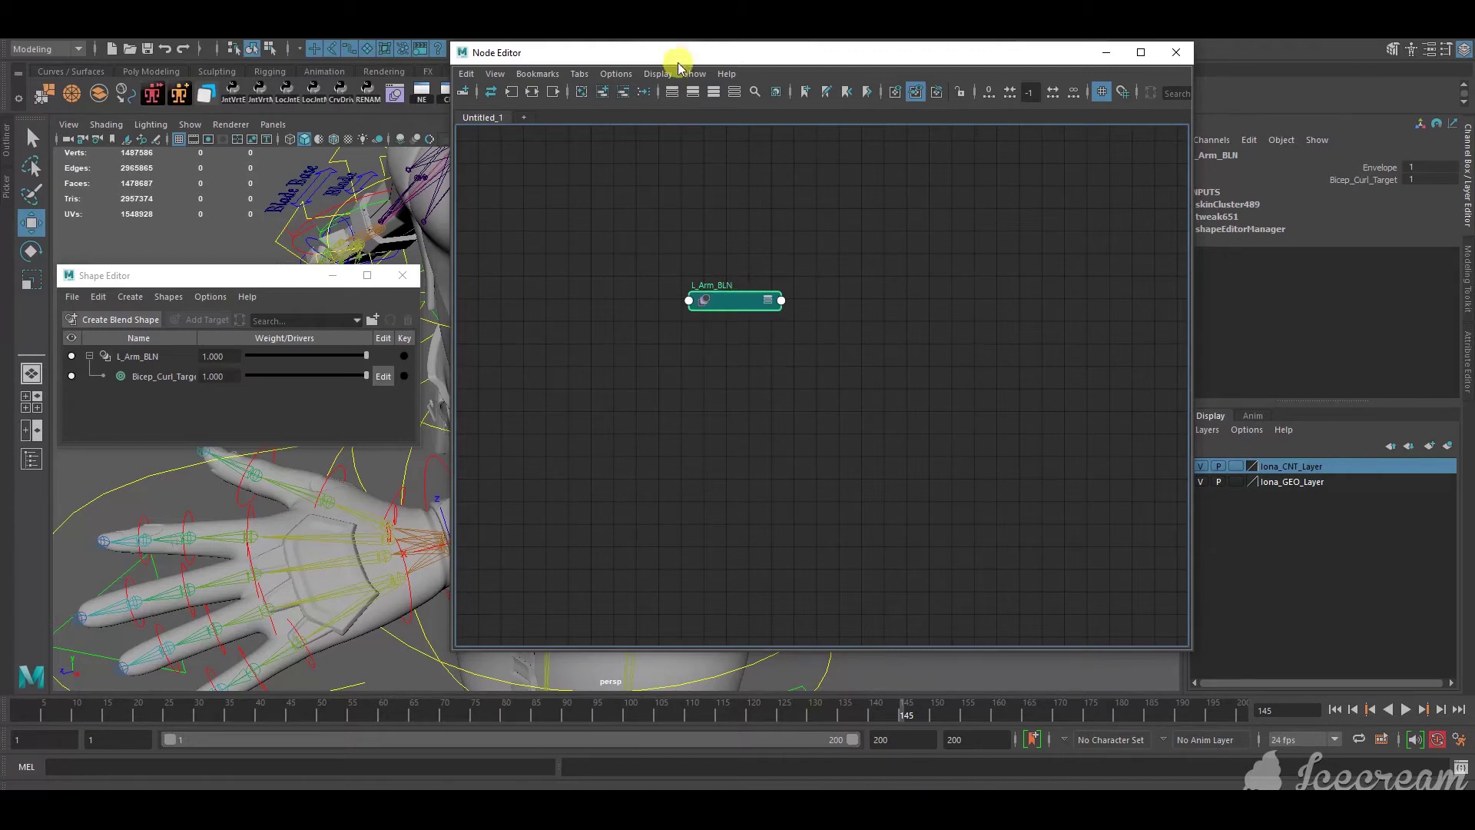
key(3)
scroll(863, 336, down, 3)
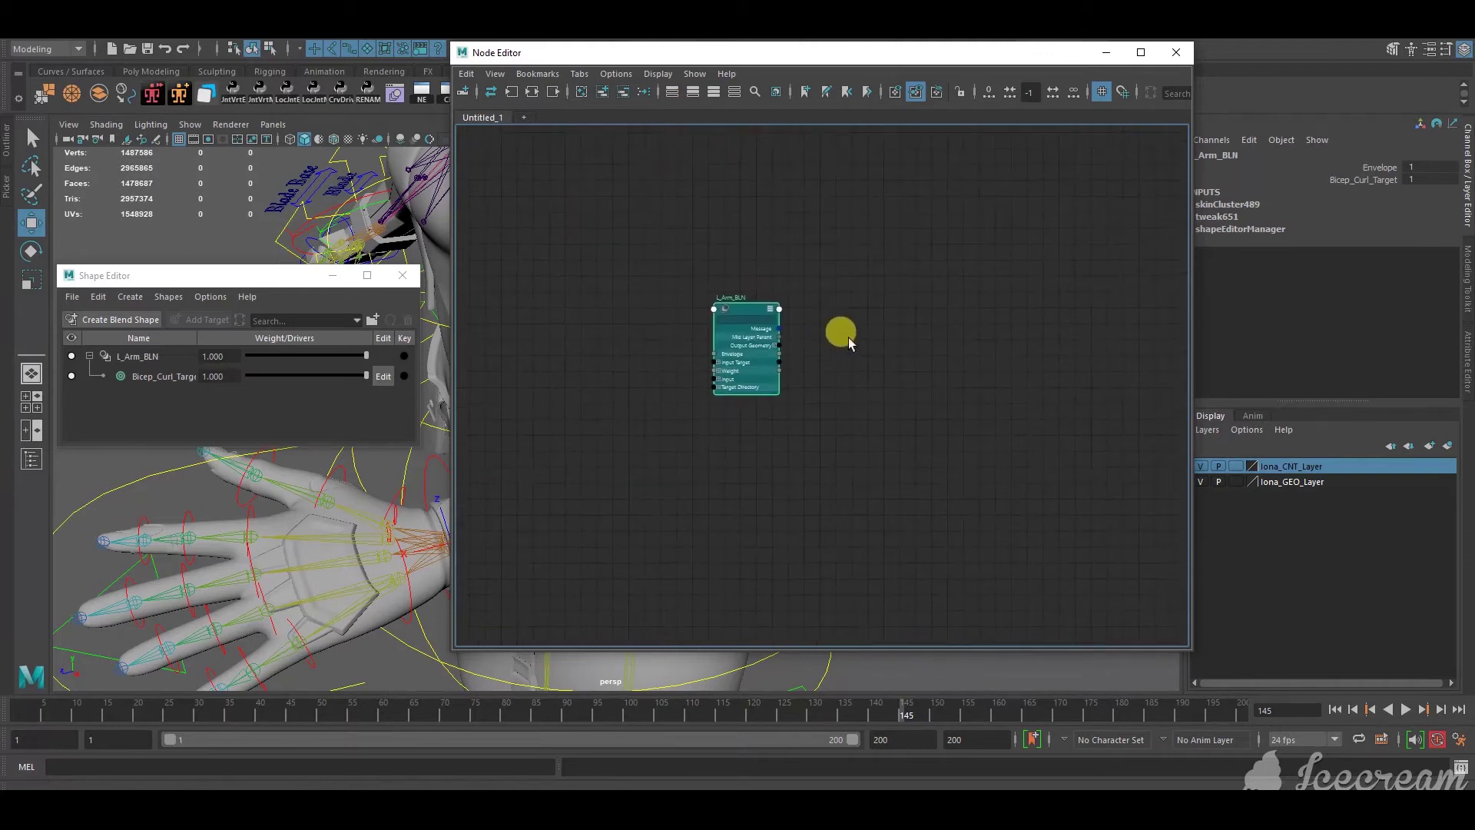
Move the Node Editor window off the bent left arm and select the left elbow joint, L_elbow_JNT
drag(922, 56, 374, 268)
alt+middle_drag(813, 435, 895, 355)
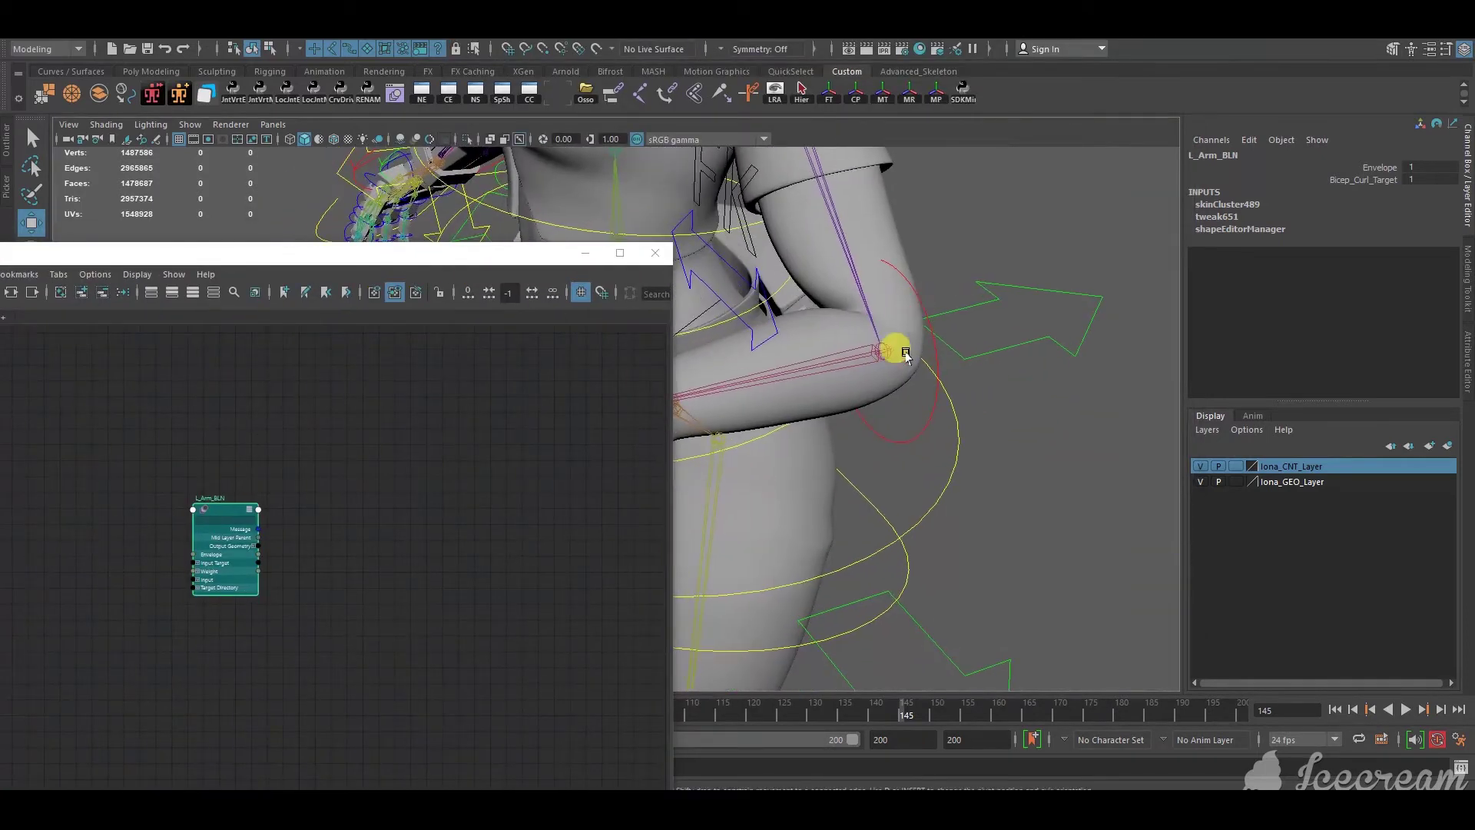
click(874, 351)
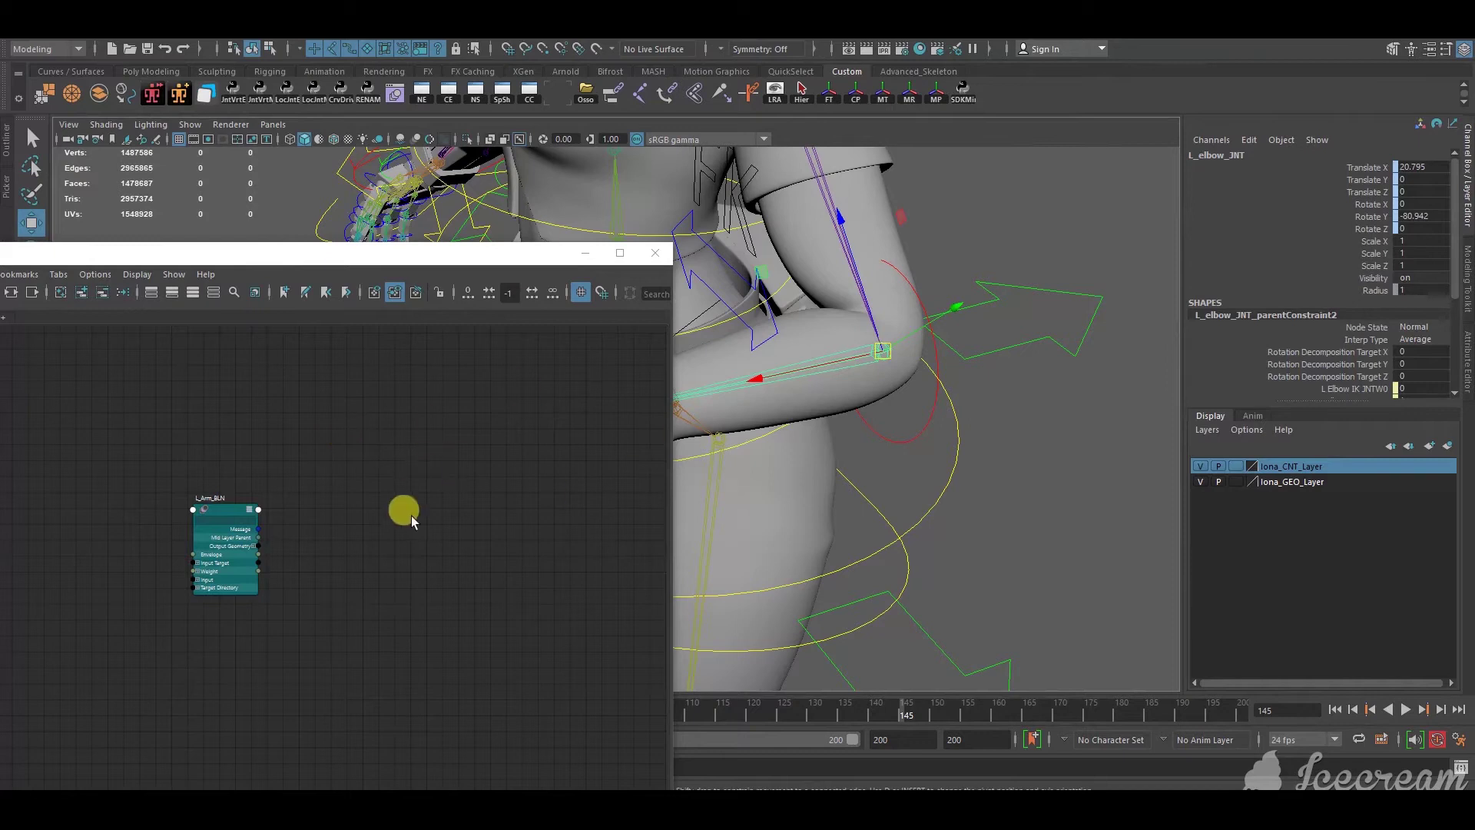
drag(222, 505, 266, 478)
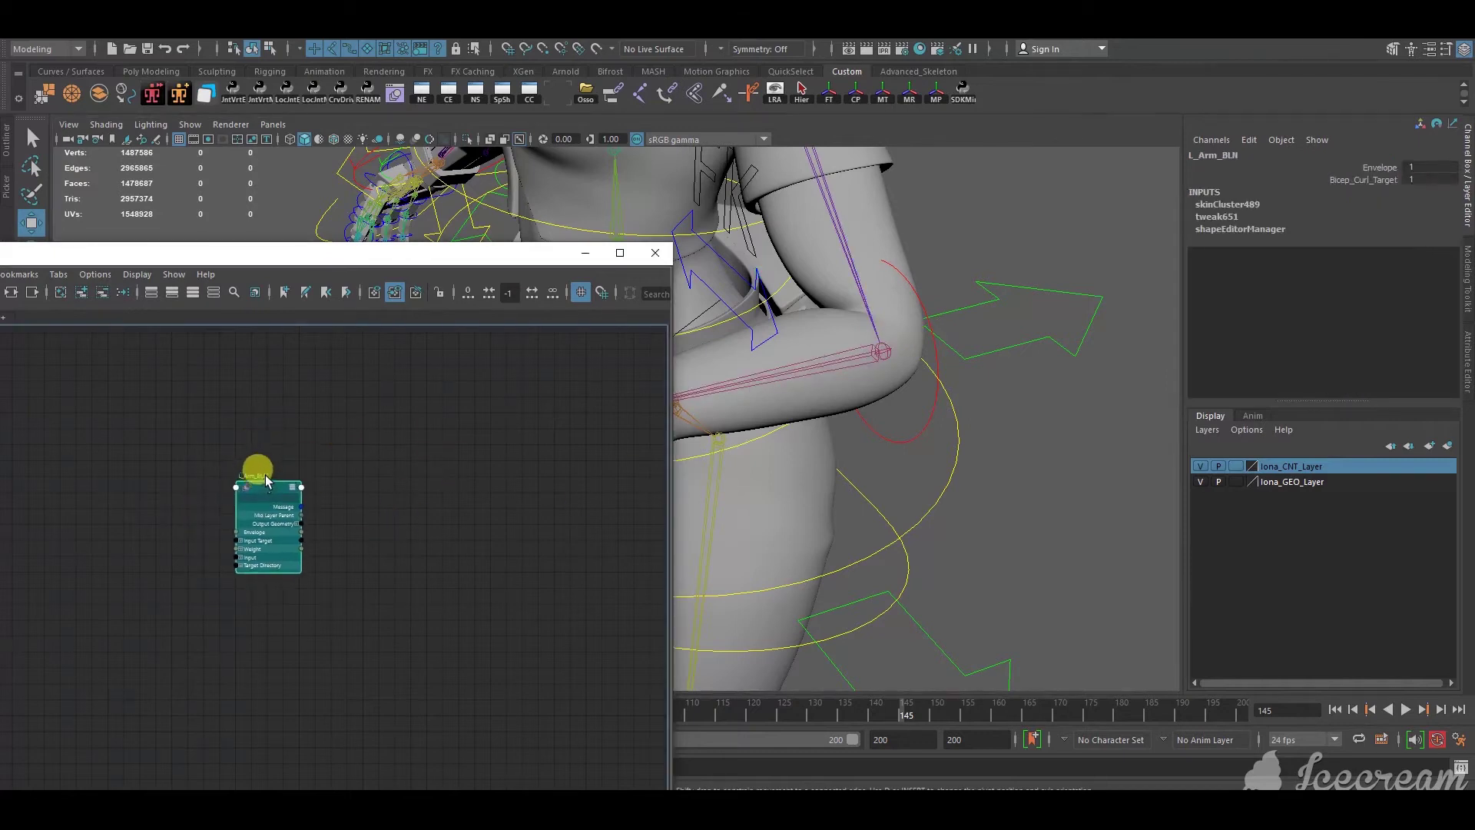
click(878, 352)
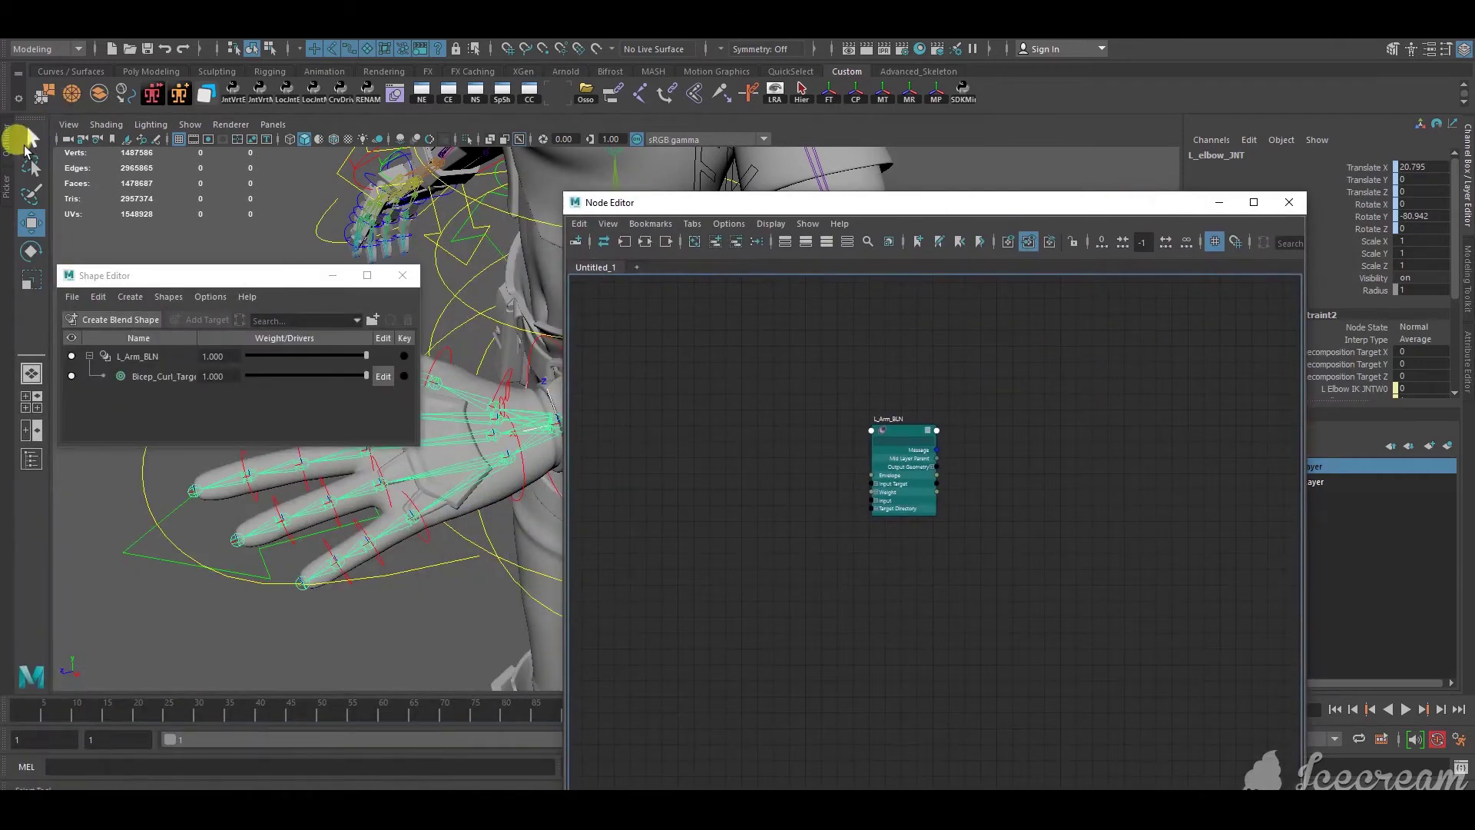
Show the Outliner, minimise the Shape Editor and add the selected L_elbow_JNT from the hierarchy to the Node Editor graph
click(31, 459)
drag(191, 277, 198, 514)
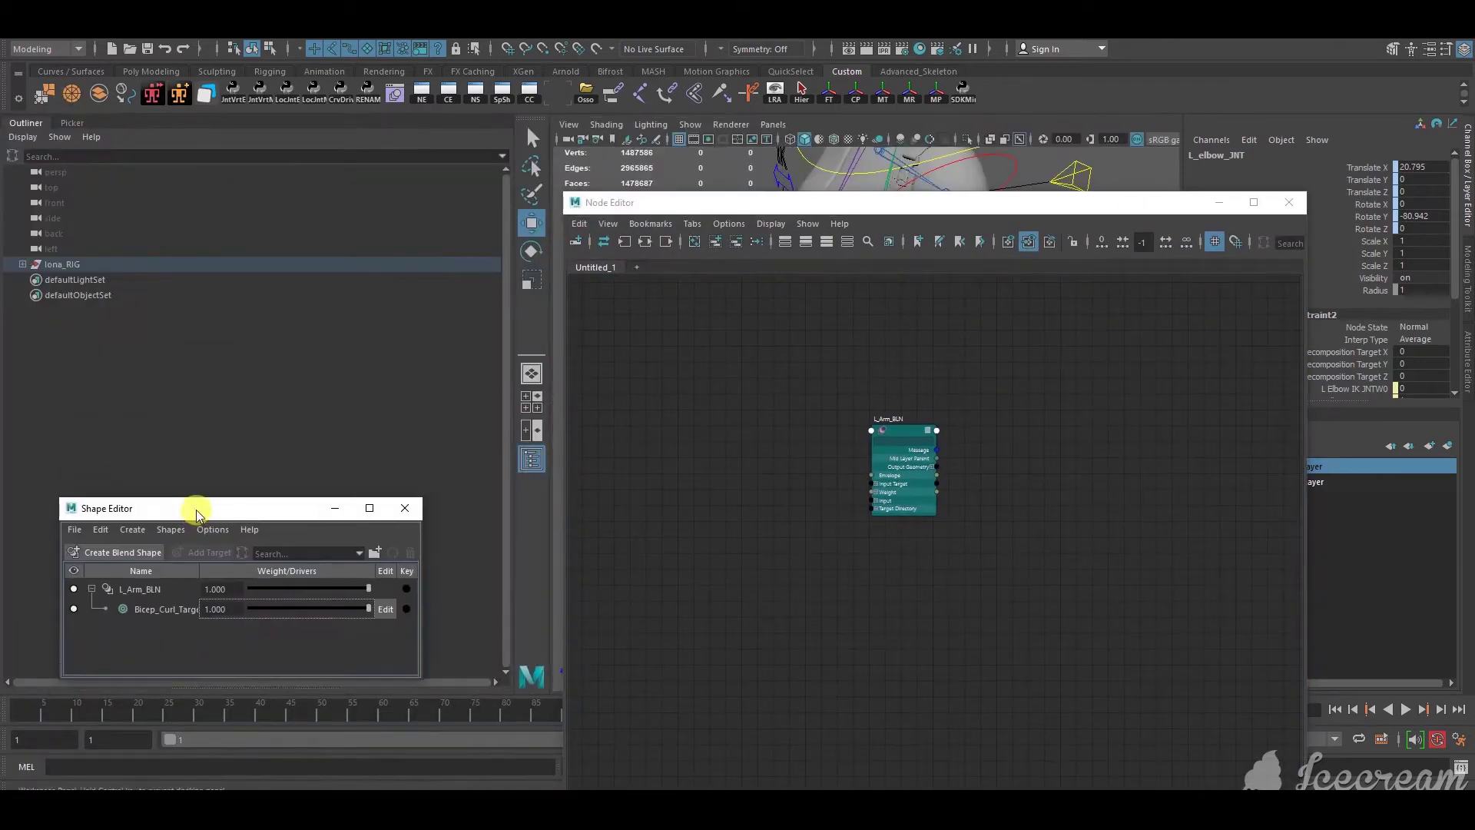
click(335, 508)
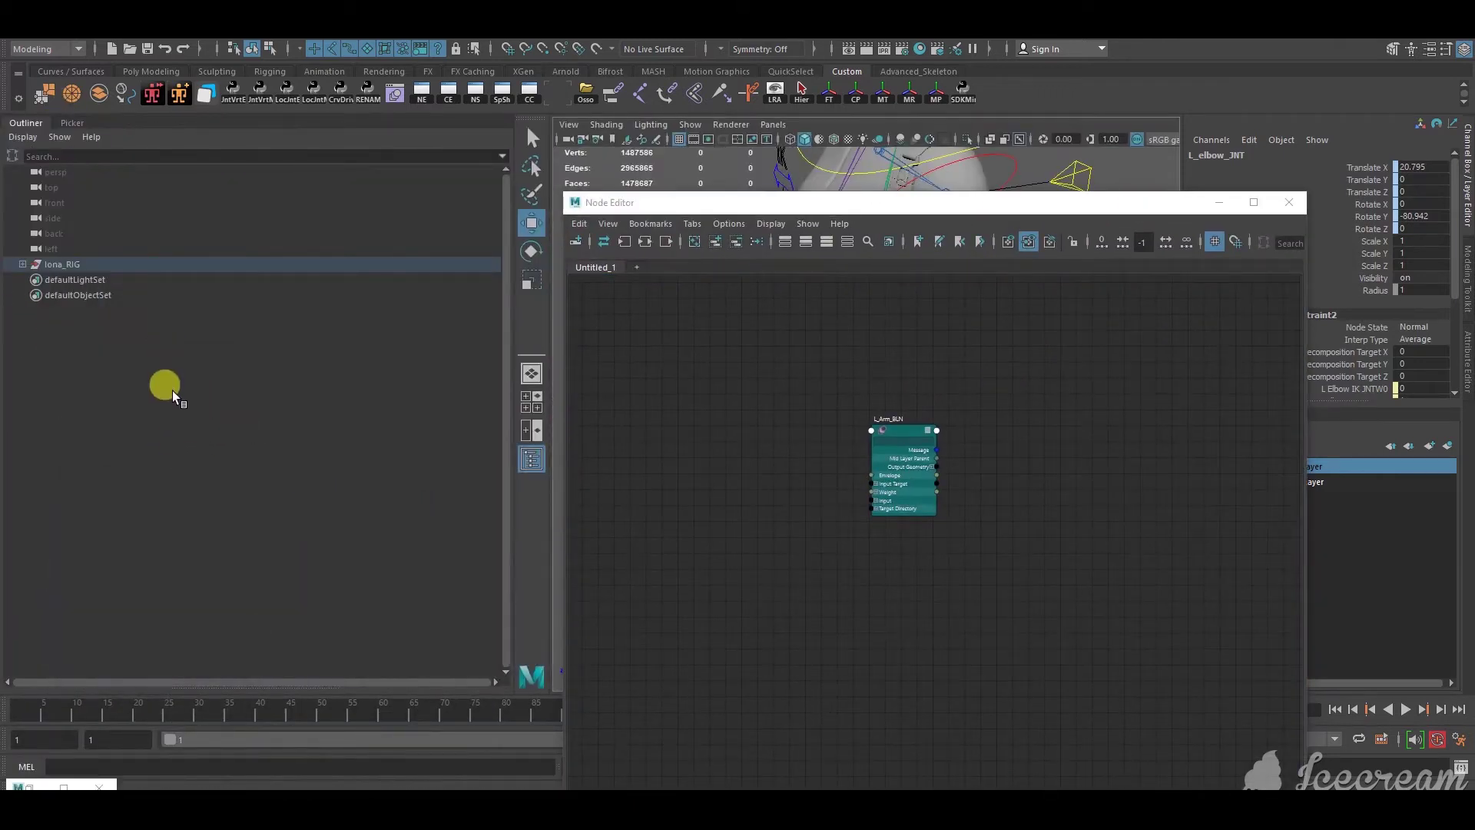
key(f)
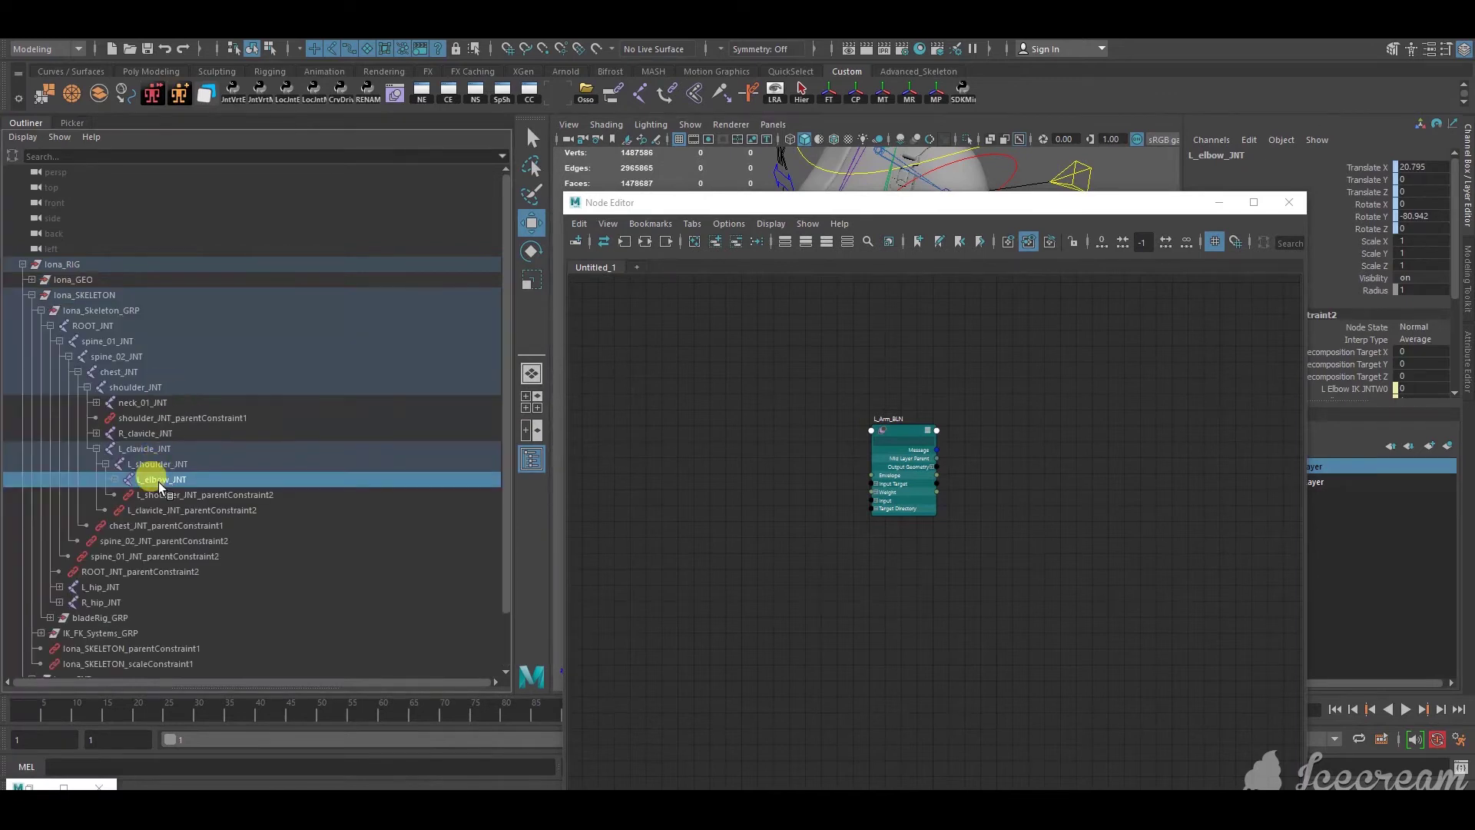
drag(162, 486, 752, 449)
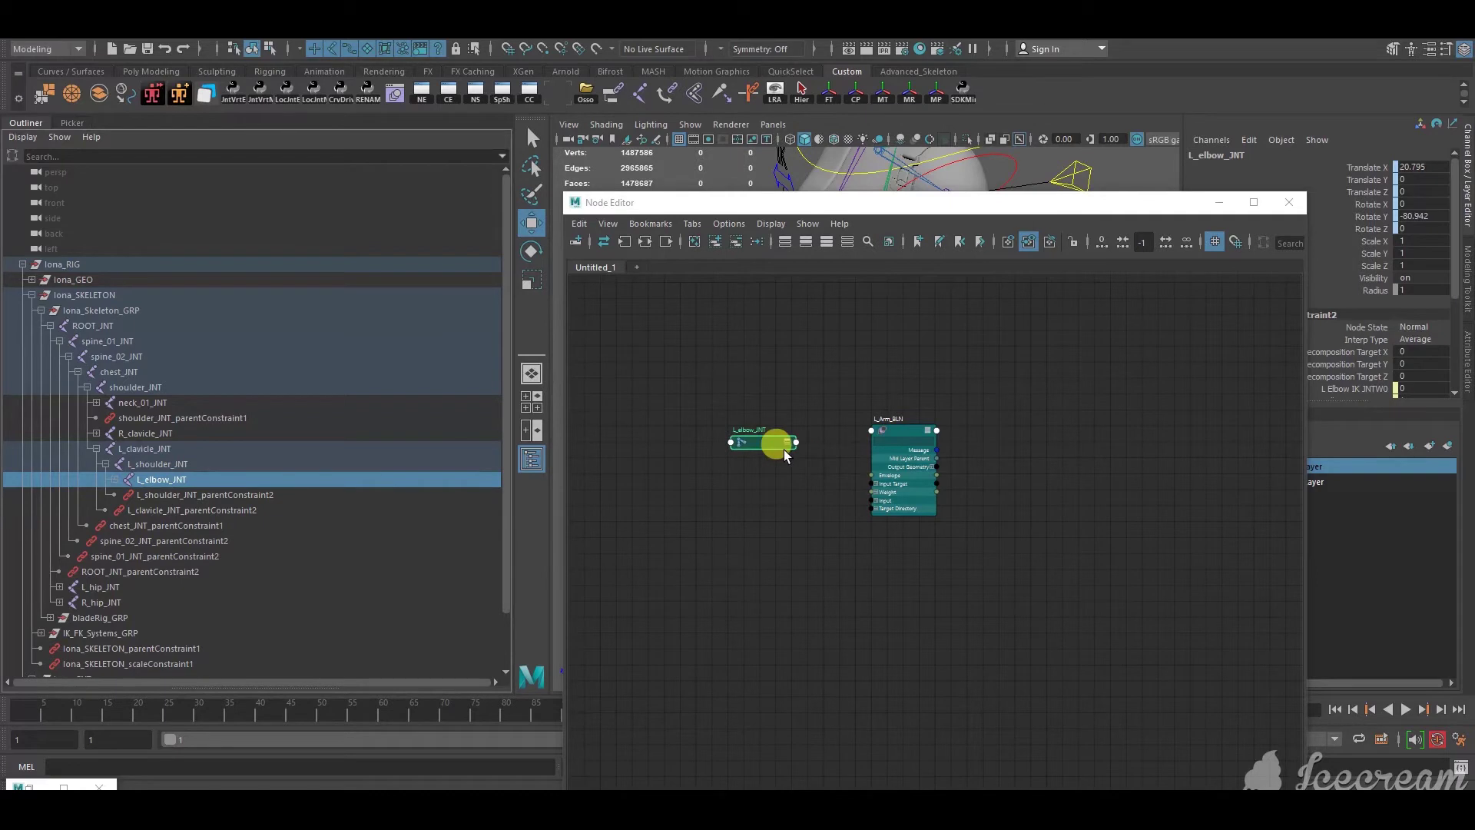
Expand all attributes of the L_elbow_JNT node and space it apart from the L_Arm_BLN node
click(785, 444)
click(913, 455)
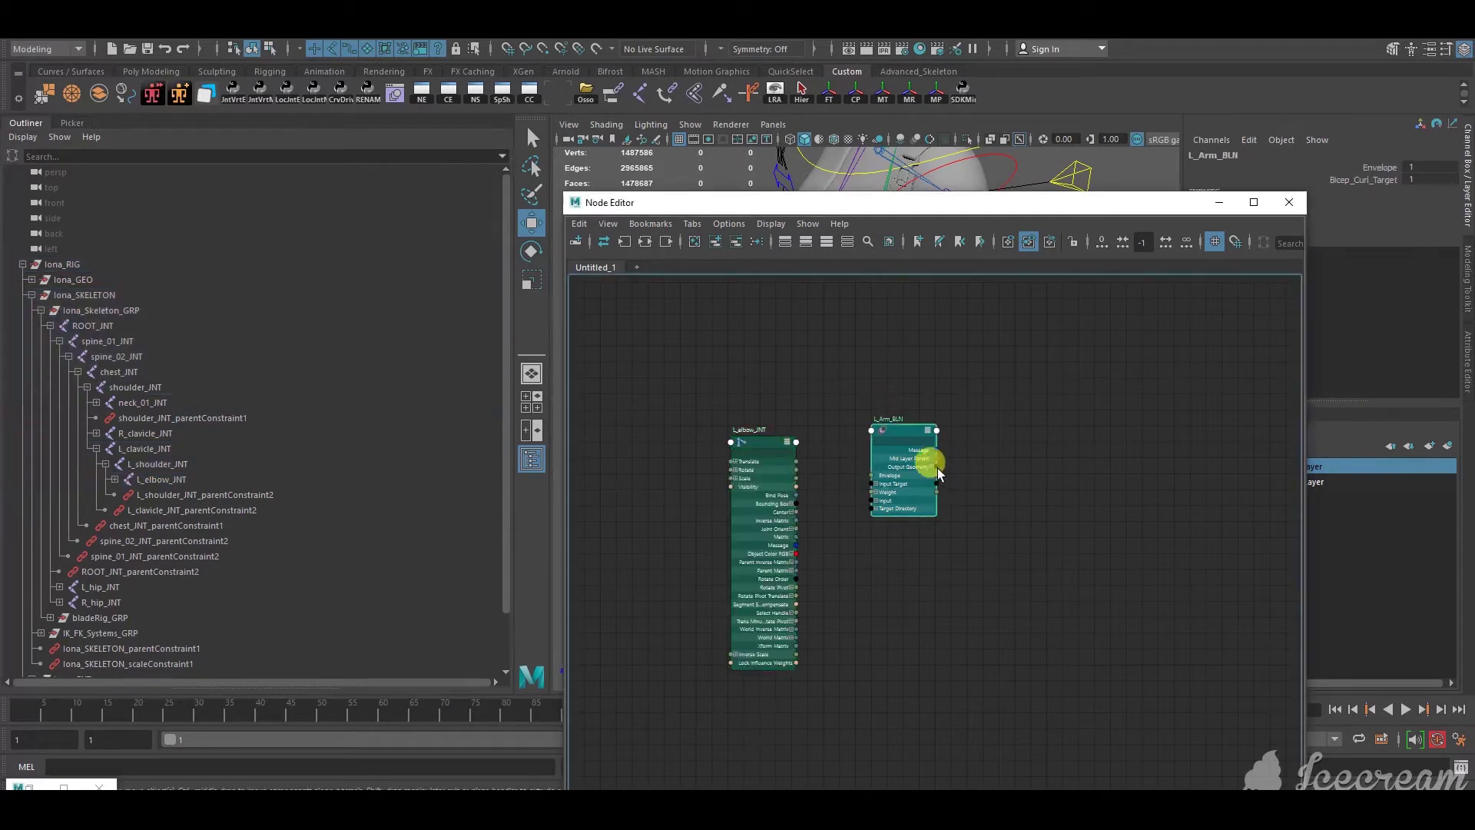
drag(899, 432, 931, 458)
scroll(828, 355, up, 3)
alt+middle_drag(831, 417, 827, 373)
drag(752, 418, 752, 431)
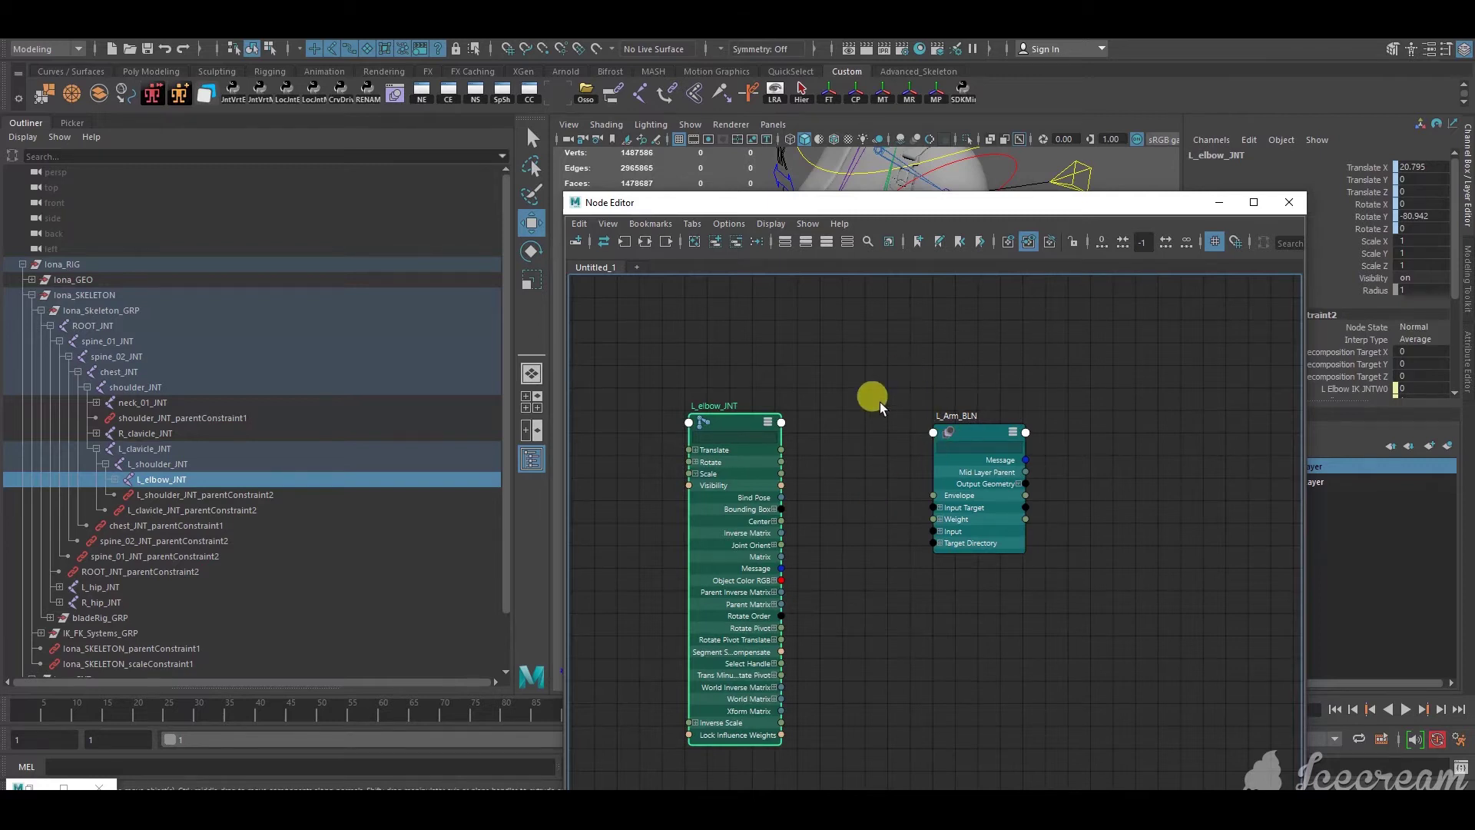
Save the scene as a new version named RIG_CHAR_Iona_v352
key(ctrl+shift+s)
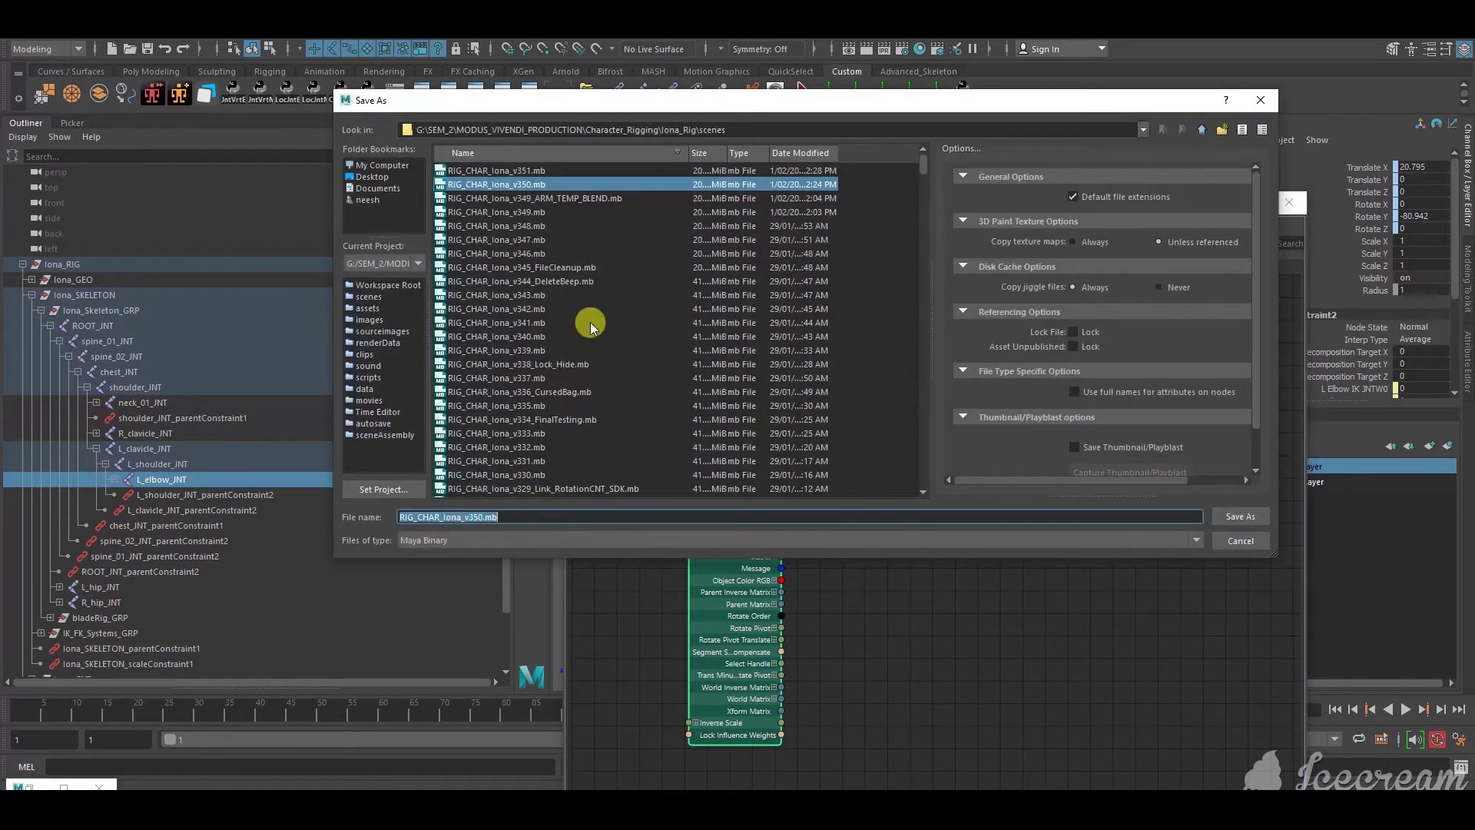
drag(480, 516, 548, 538)
text(2)
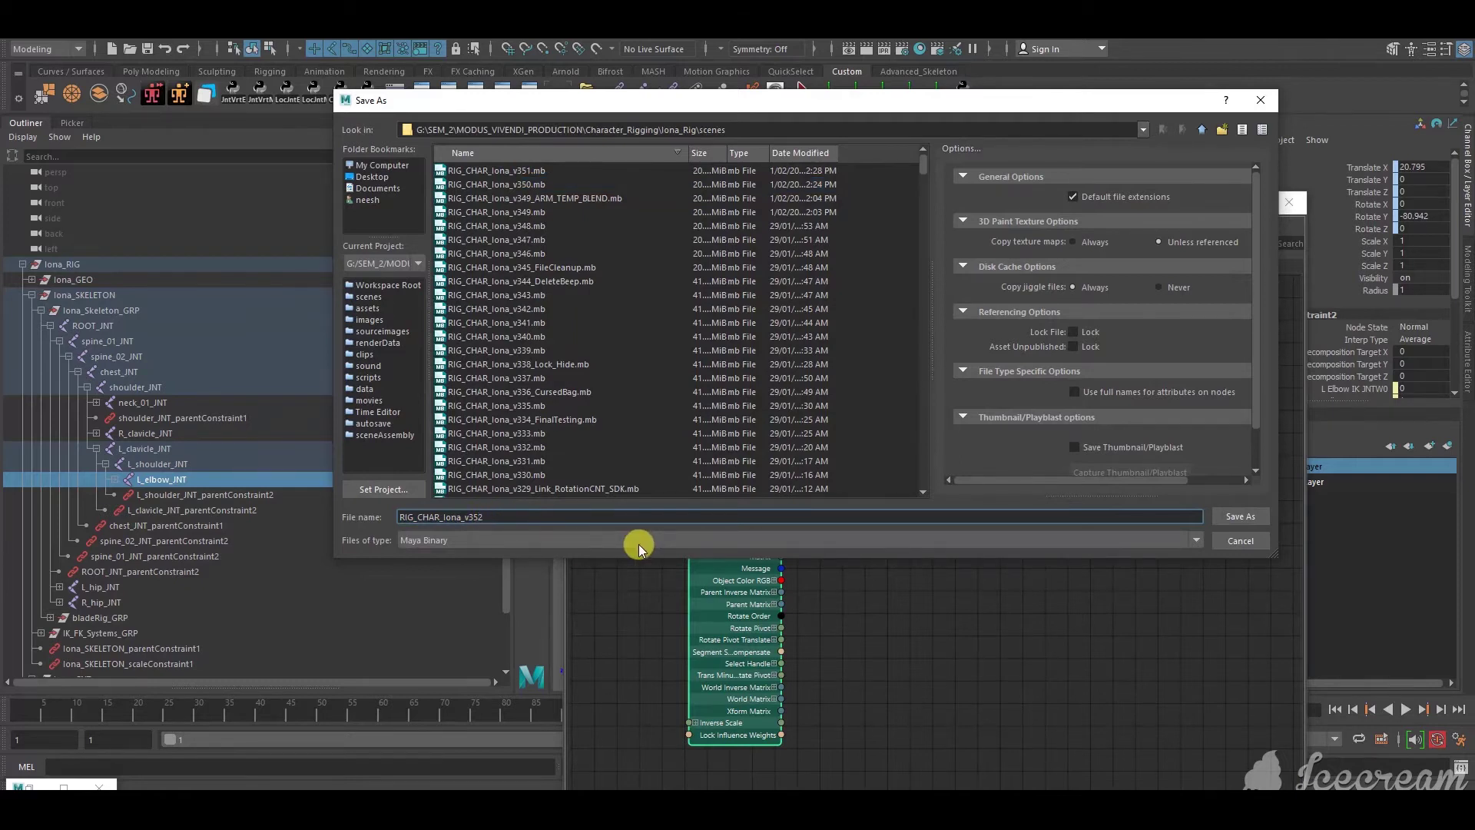
key(Return)
key(w)
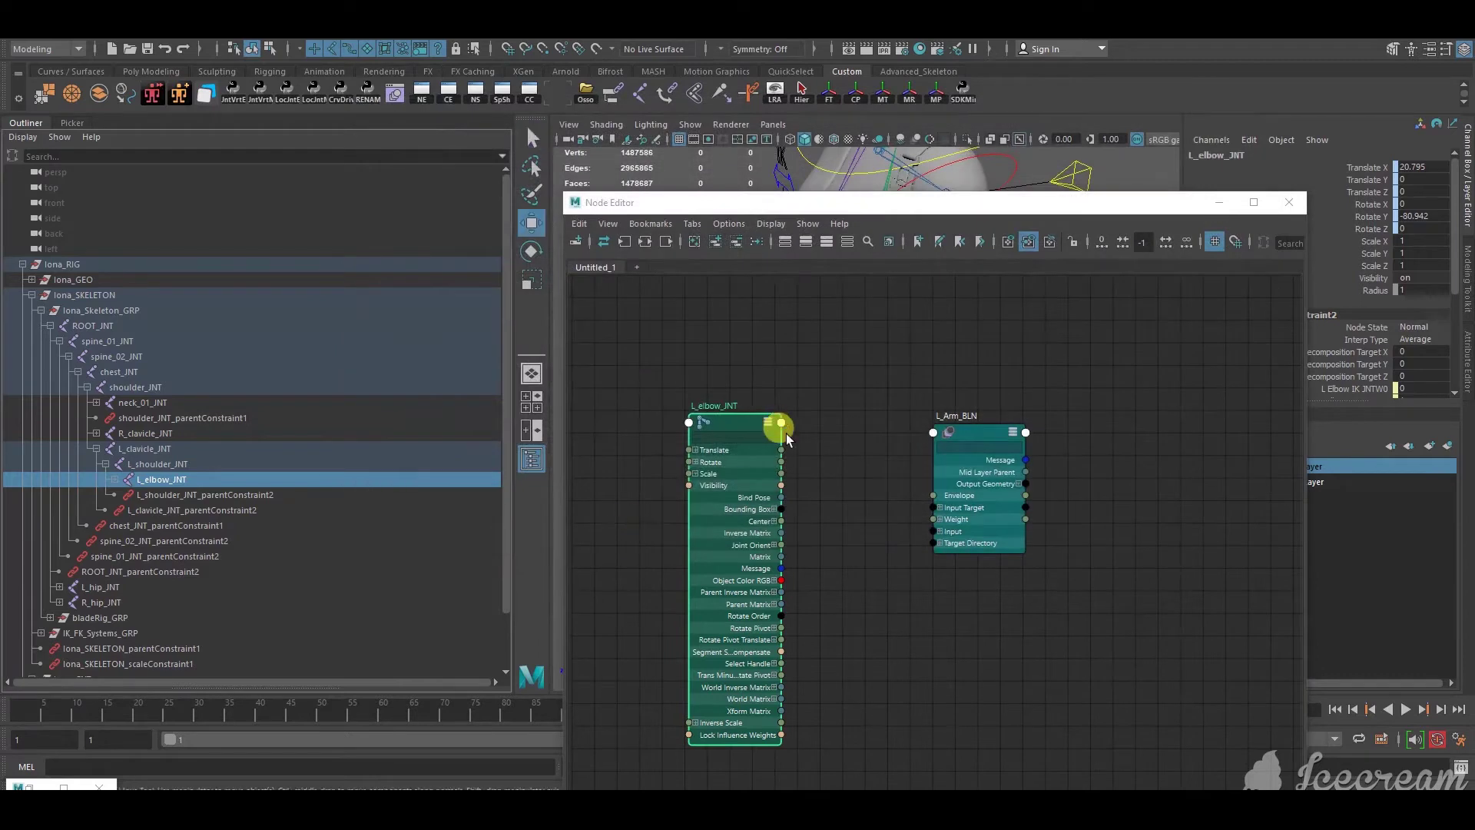
Move the Node Editor window off the left arm and examine the elbow joint's axes up close
drag(1047, 204, 566, 191)
alt+right_drag(1032, 464, 1059, 446)
alt+middle_drag(1060, 445, 949, 513)
alt+right_drag(975, 473, 1027, 458)
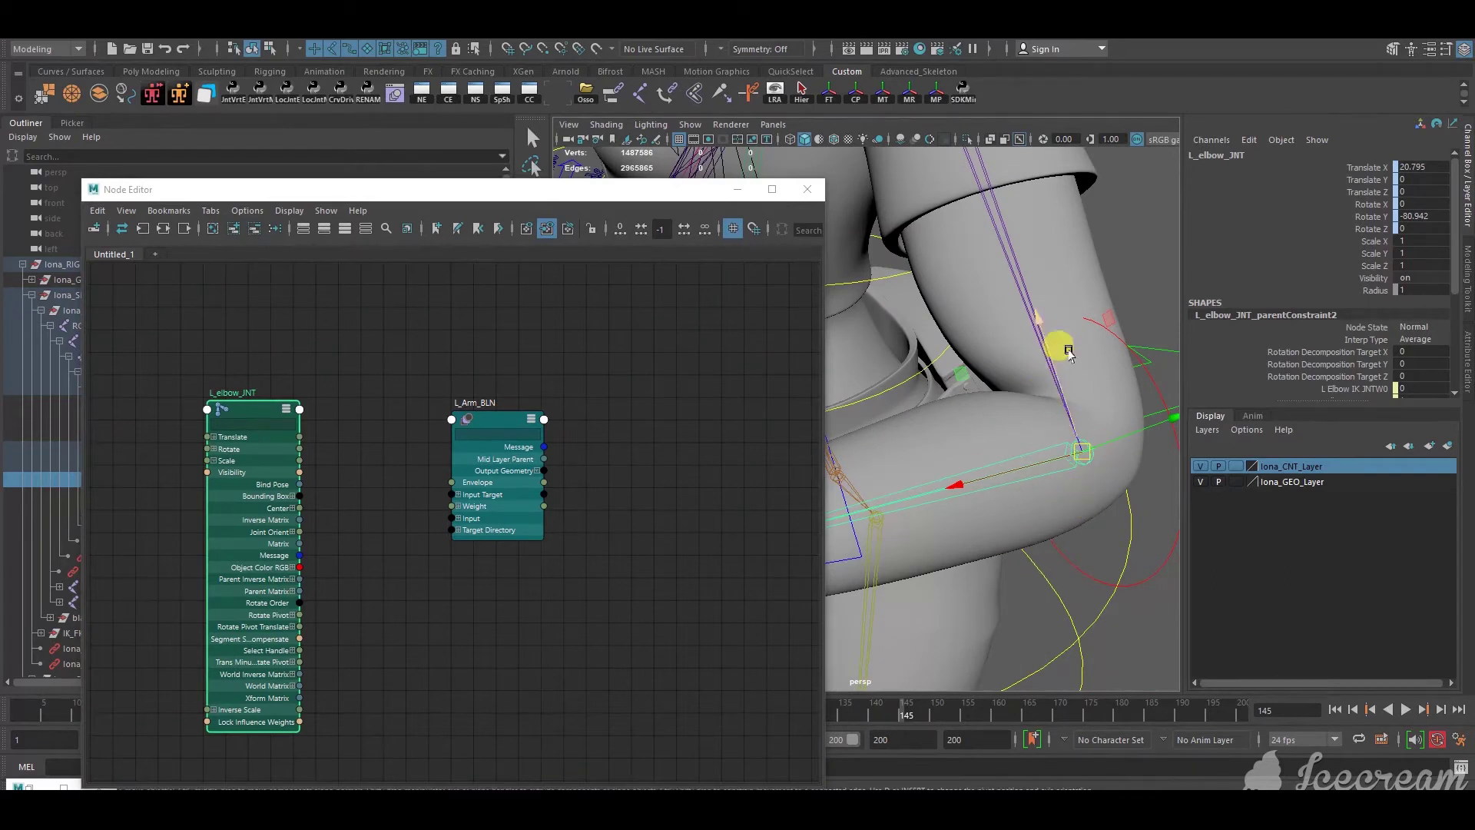
alt+drag(1048, 517, 1067, 538)
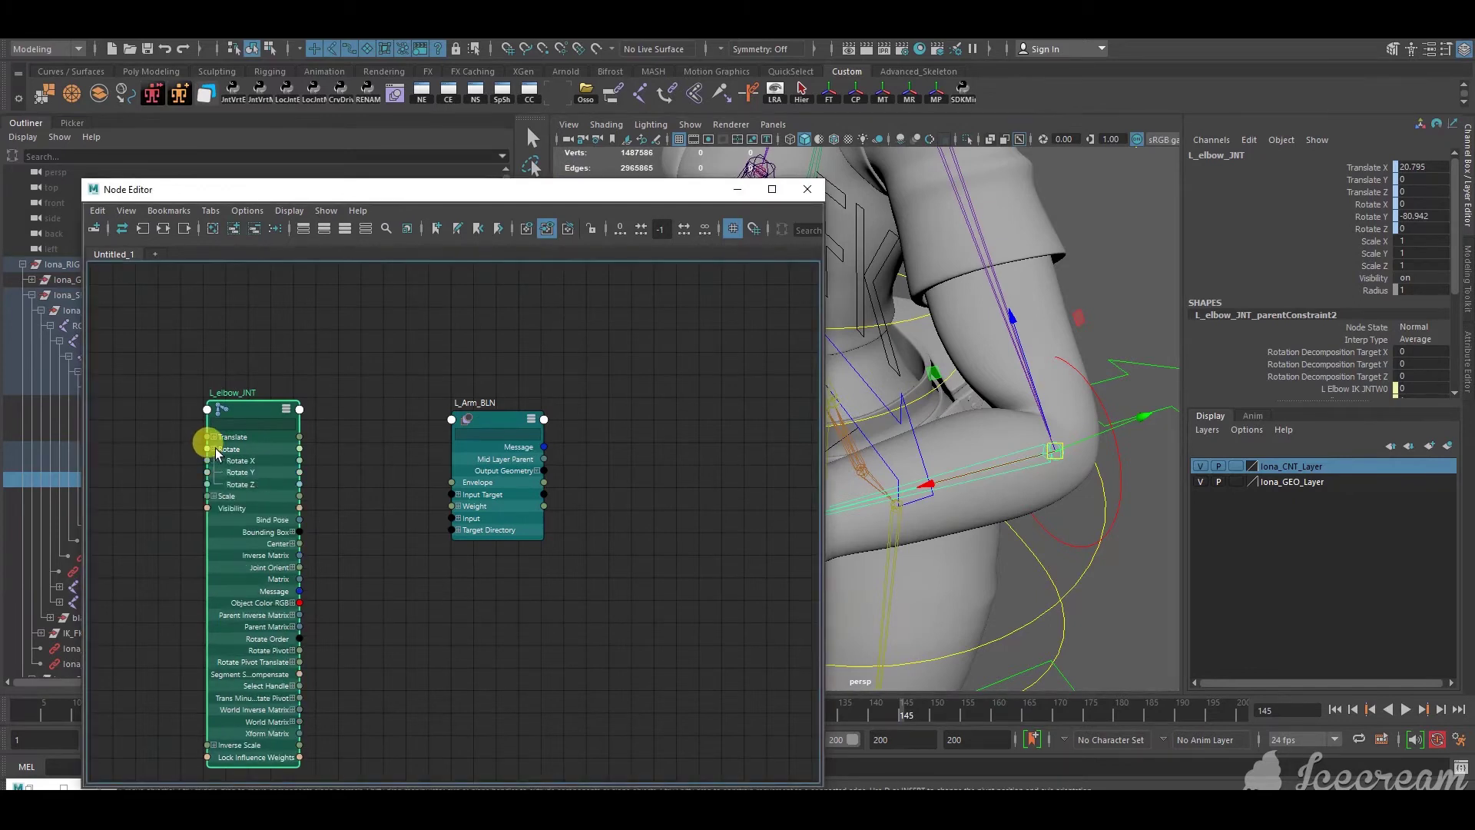
Expand the Rotate attributes of the L_elbow_JNT node and the Weight attributes of the L_Arm_BLN node
click(214, 450)
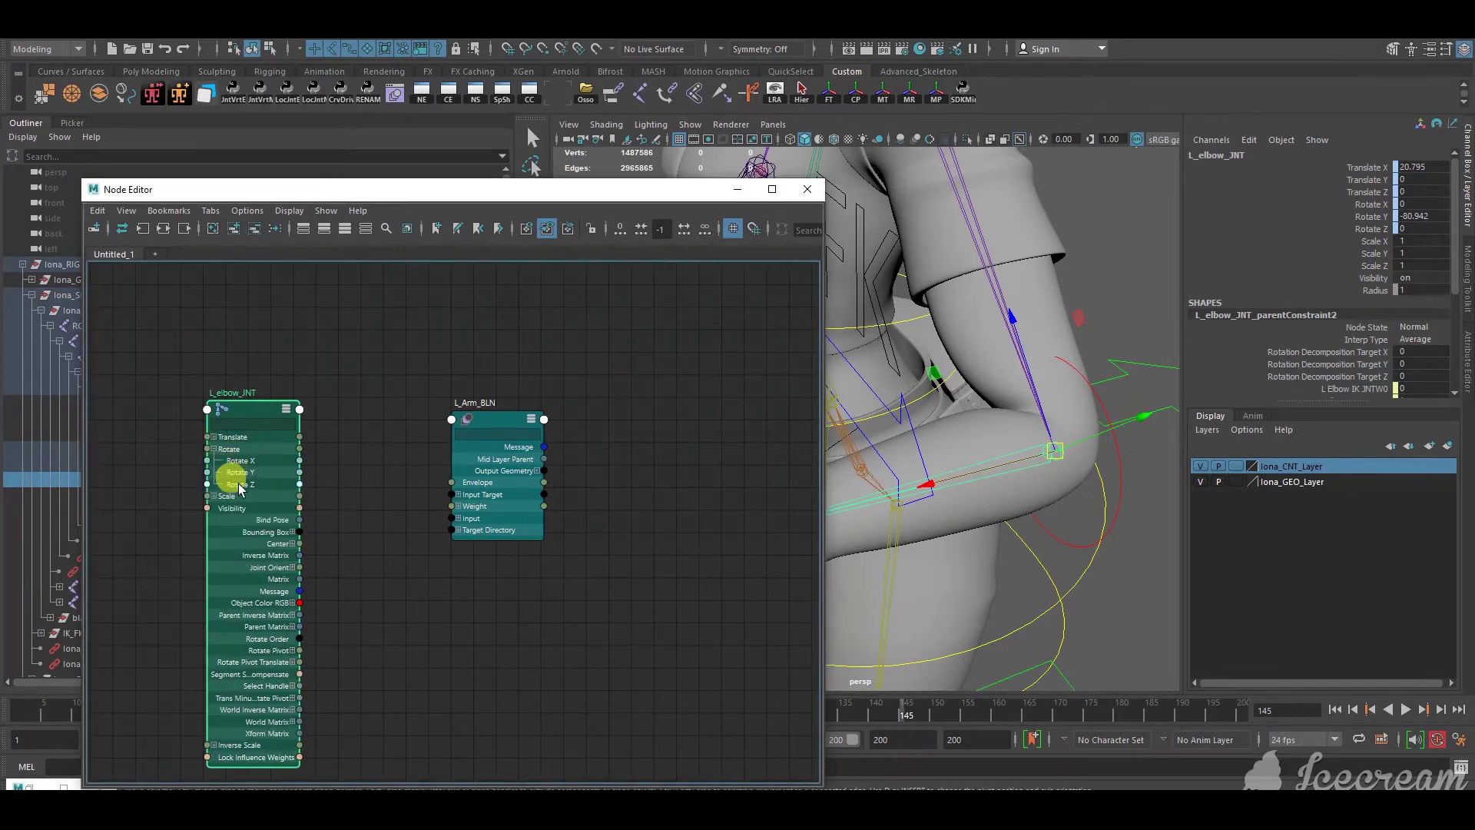
alt+middle_drag(499, 594, 570, 622)
scroll(541, 591, up, 2)
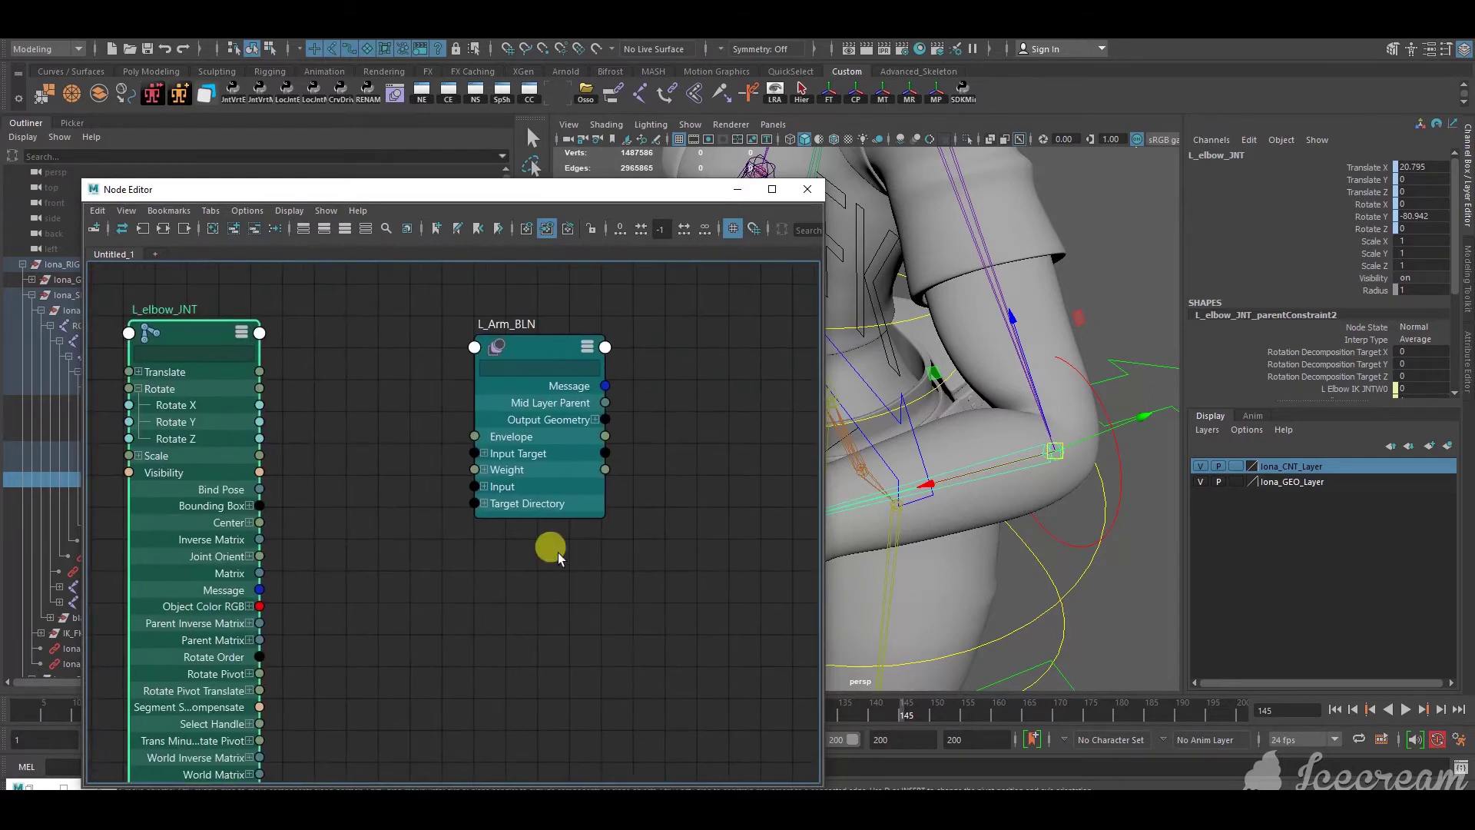
click(484, 470)
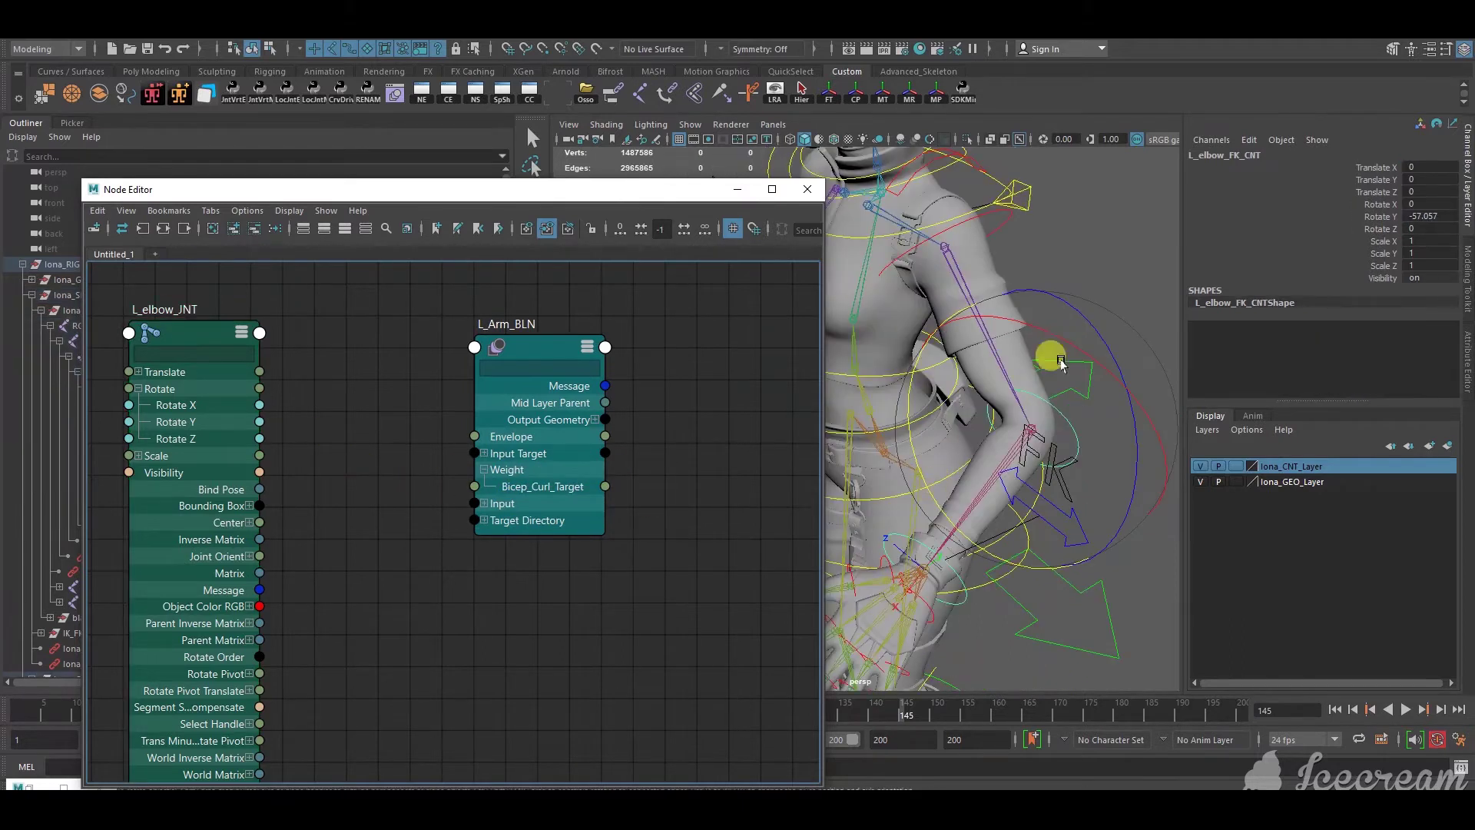
Bend the left elbow FK control to about -75.8 in Rotate Y and check the elbow joint's Rotate Y
drag(896, 454, 899, 390)
alt+right_drag(900, 389, 955, 473)
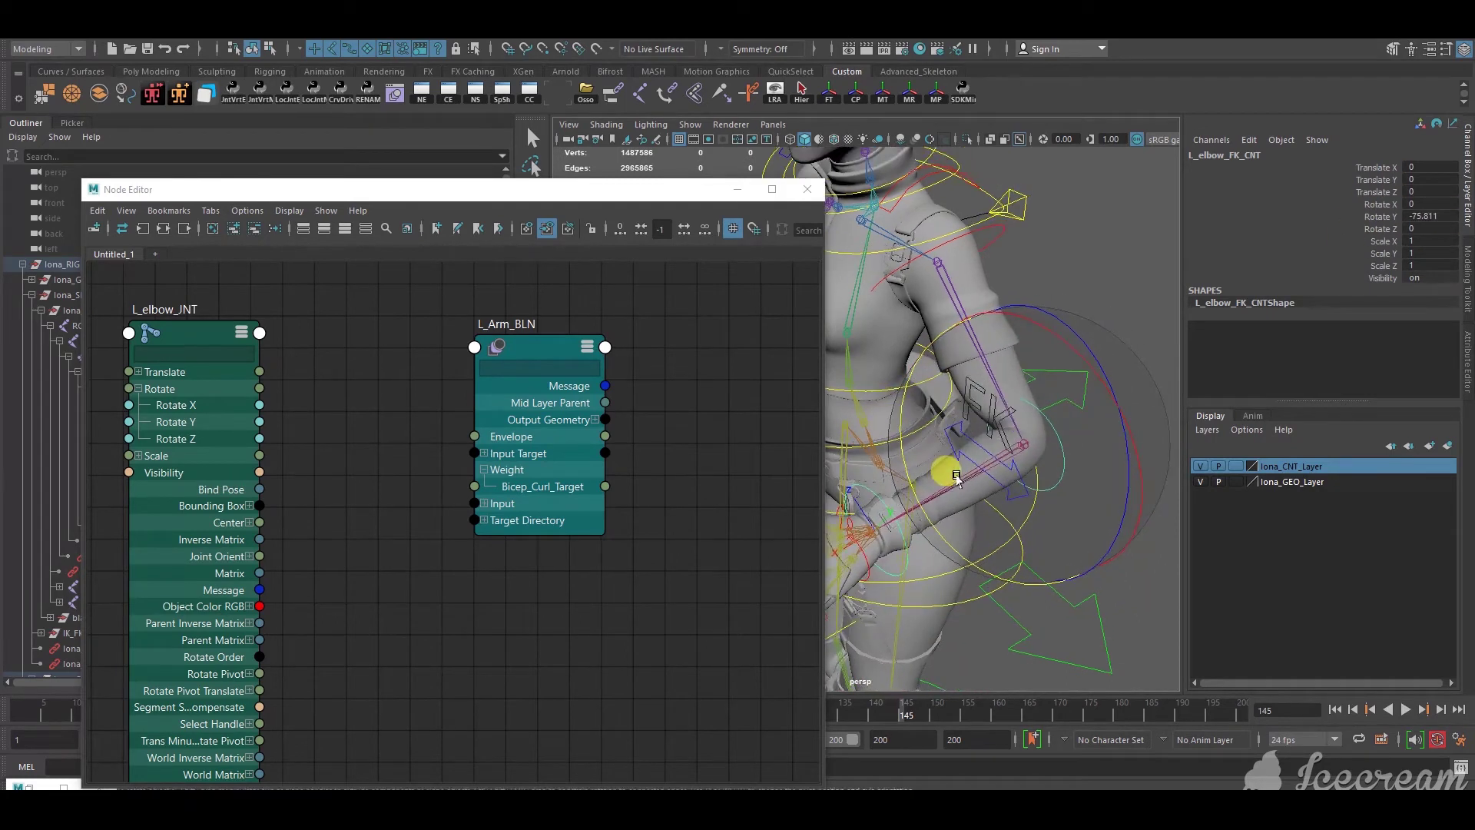
alt+drag(955, 472, 1060, 438)
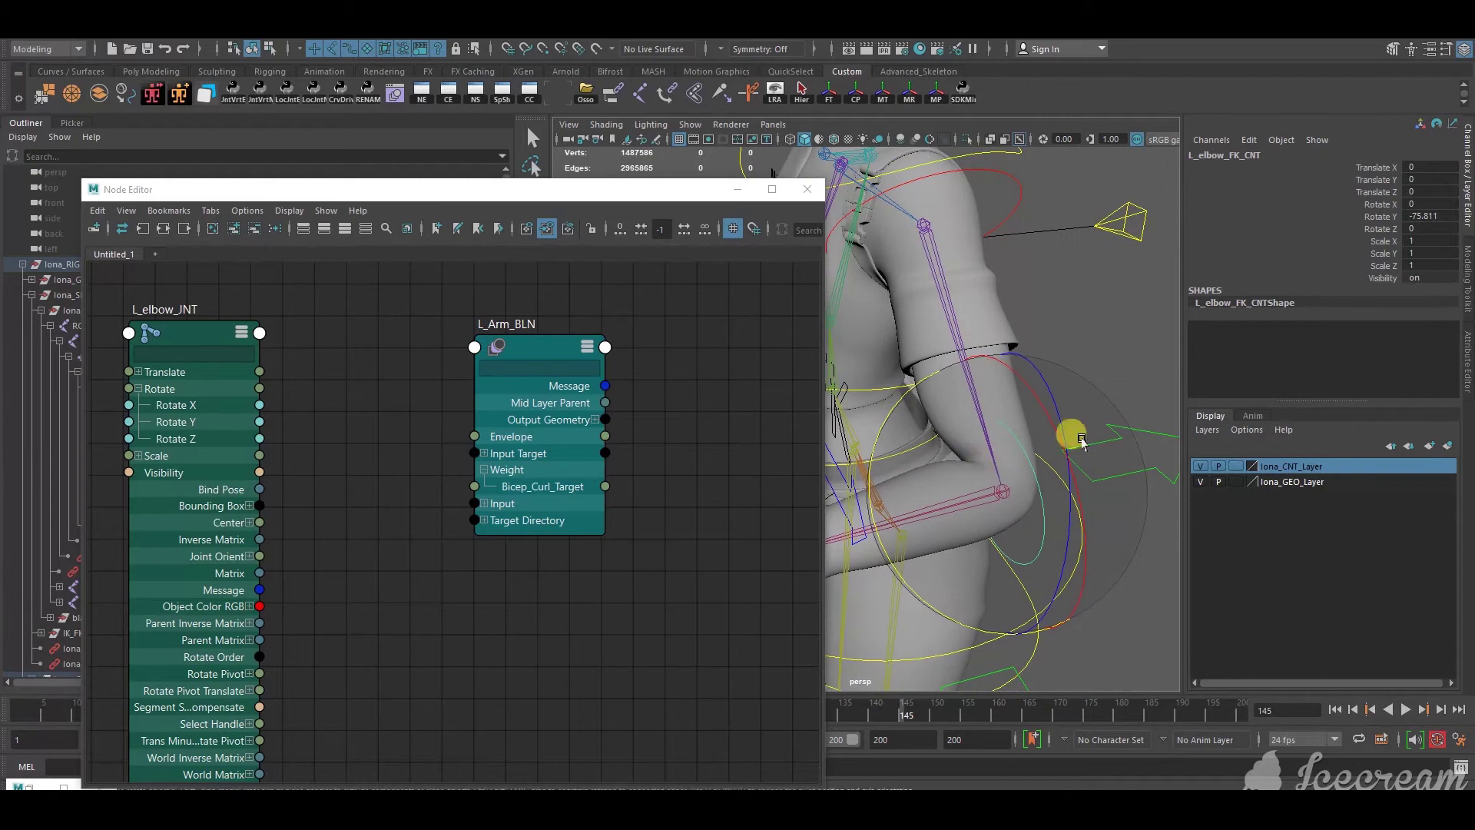
click(1060, 438)
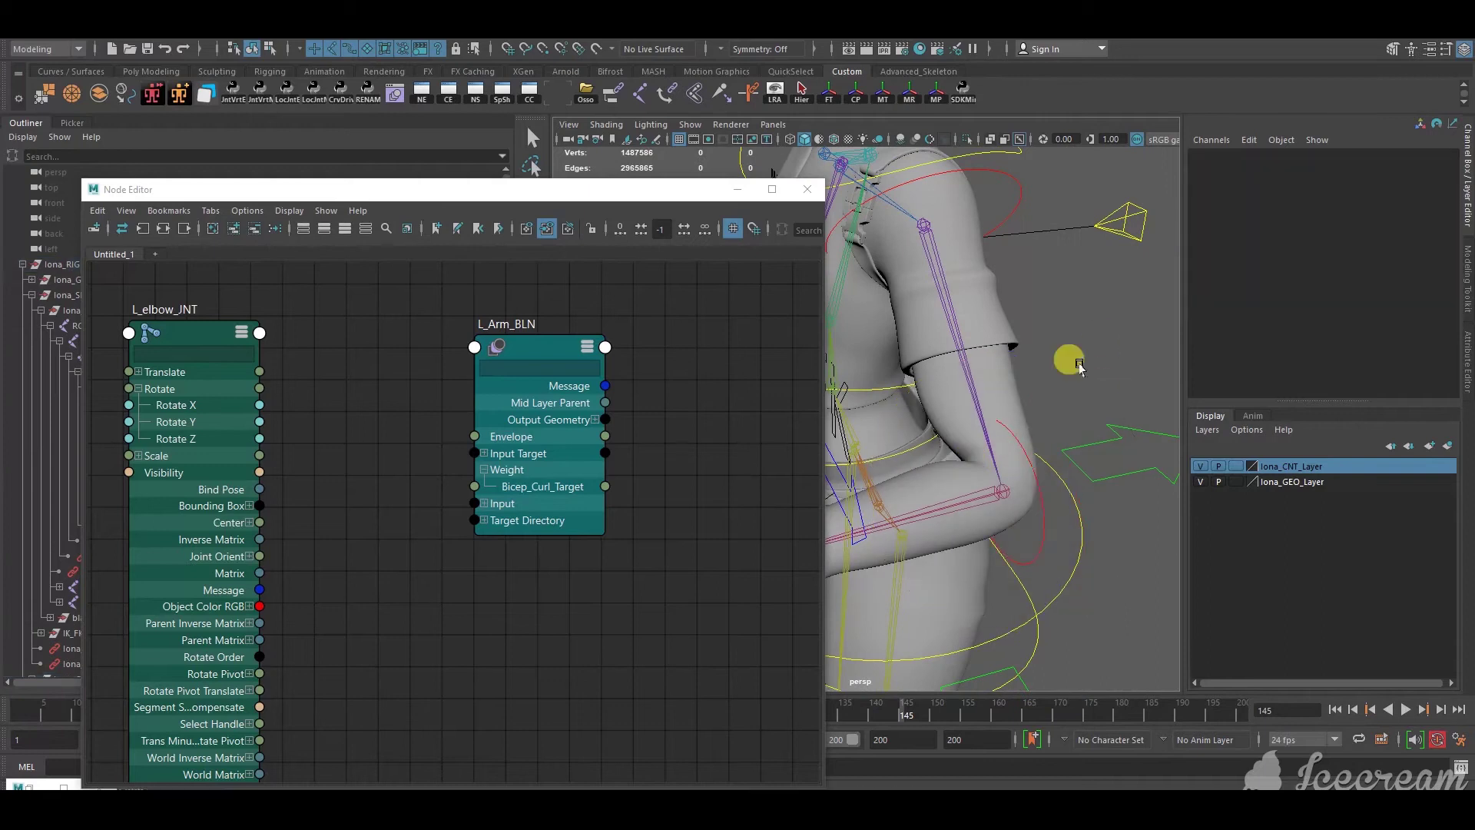
click(1000, 495)
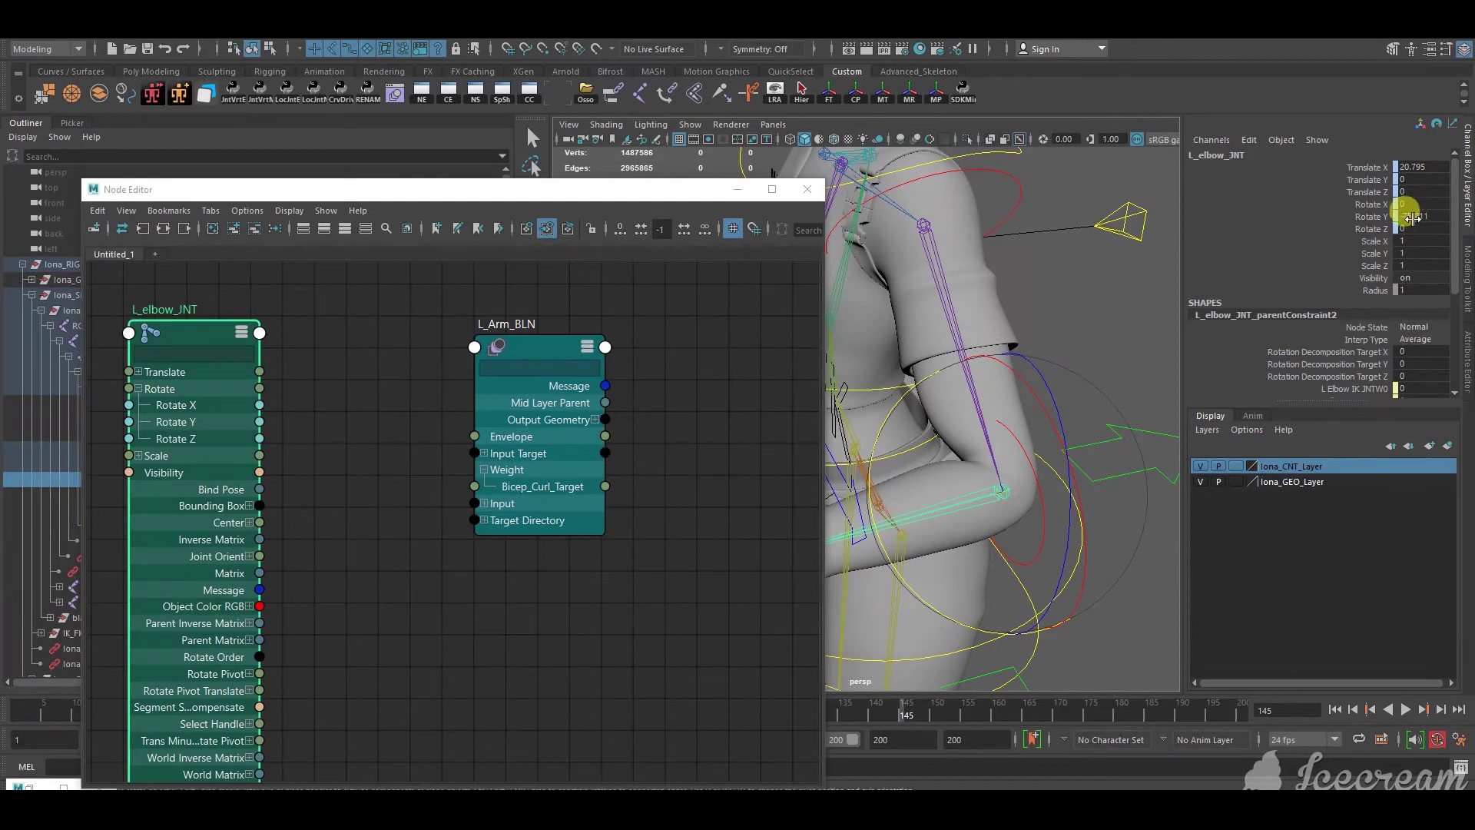
click(1096, 283)
alt+drag(1001, 514, 1014, 521)
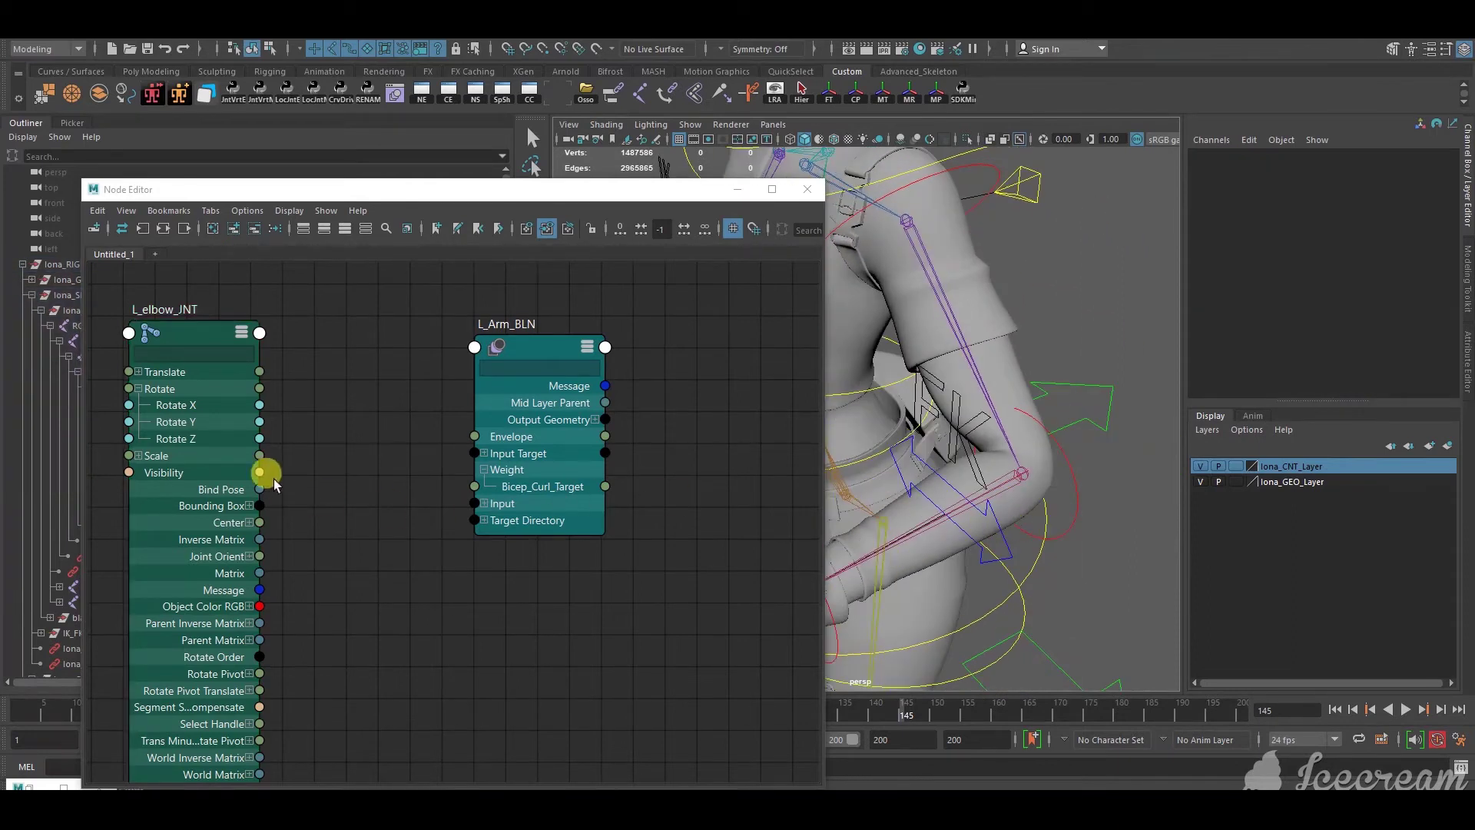
Try connecting L_elbow_JNT's Rotate Y directly to the Bicep_Curl_Target weight of L_Arm_BLN, and inspect the conversion node and mesh
click(260, 422)
drag(273, 427, 471, 484)
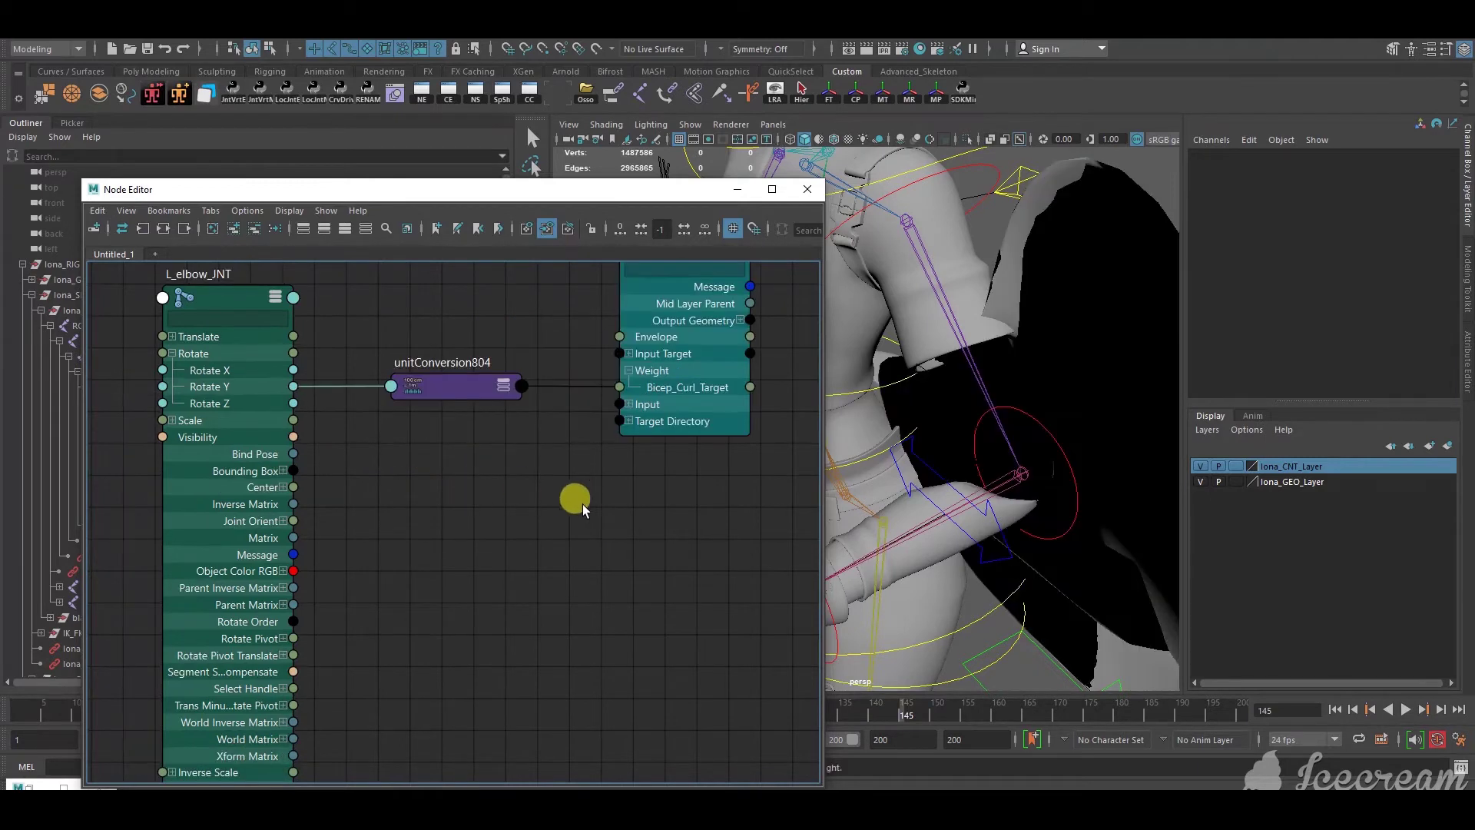
scroll(580, 501, down, 3)
alt+drag(1163, 442, 984, 393)
scroll(966, 419, down, 4)
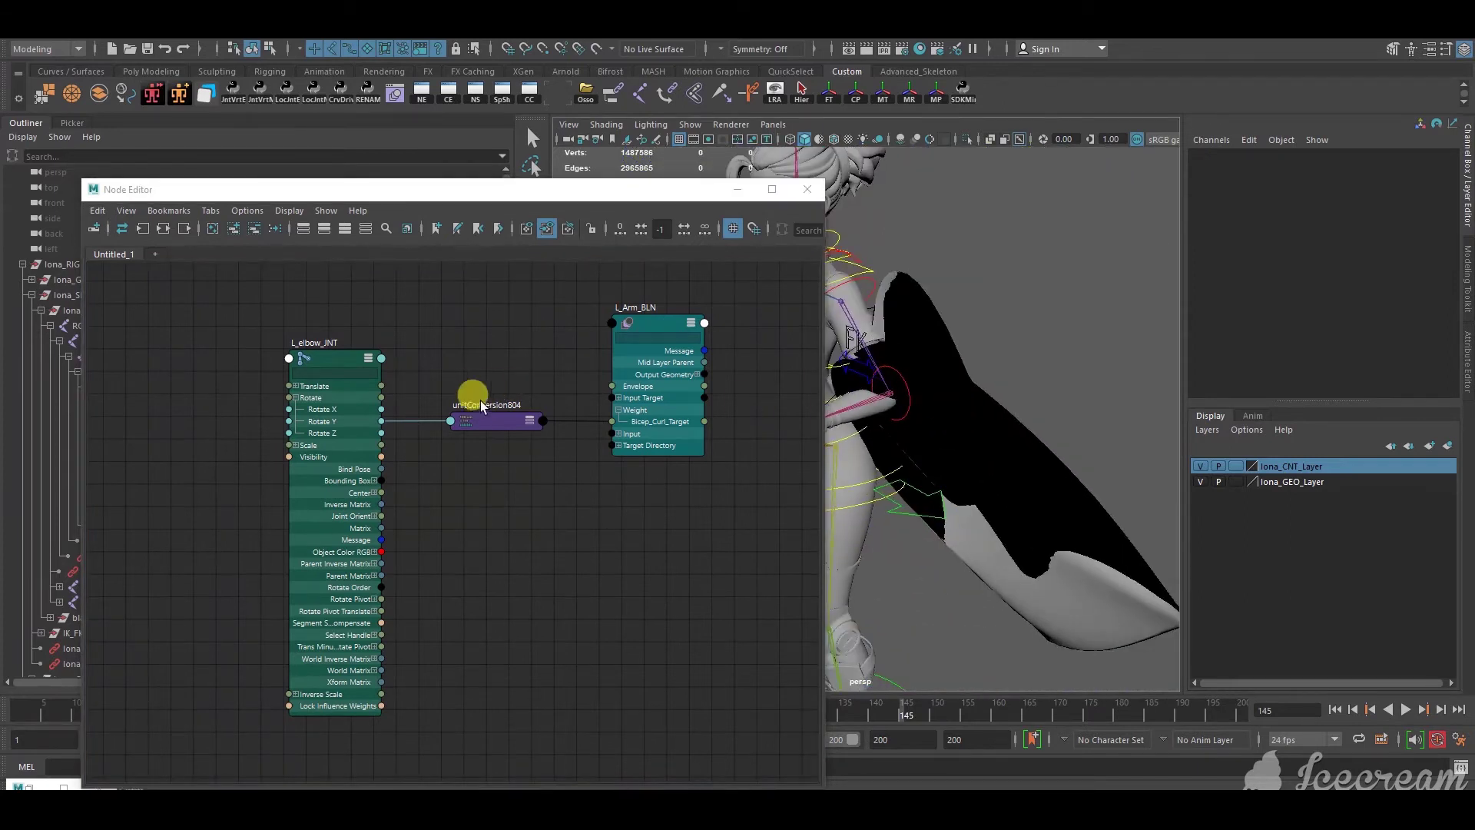
click(469, 420)
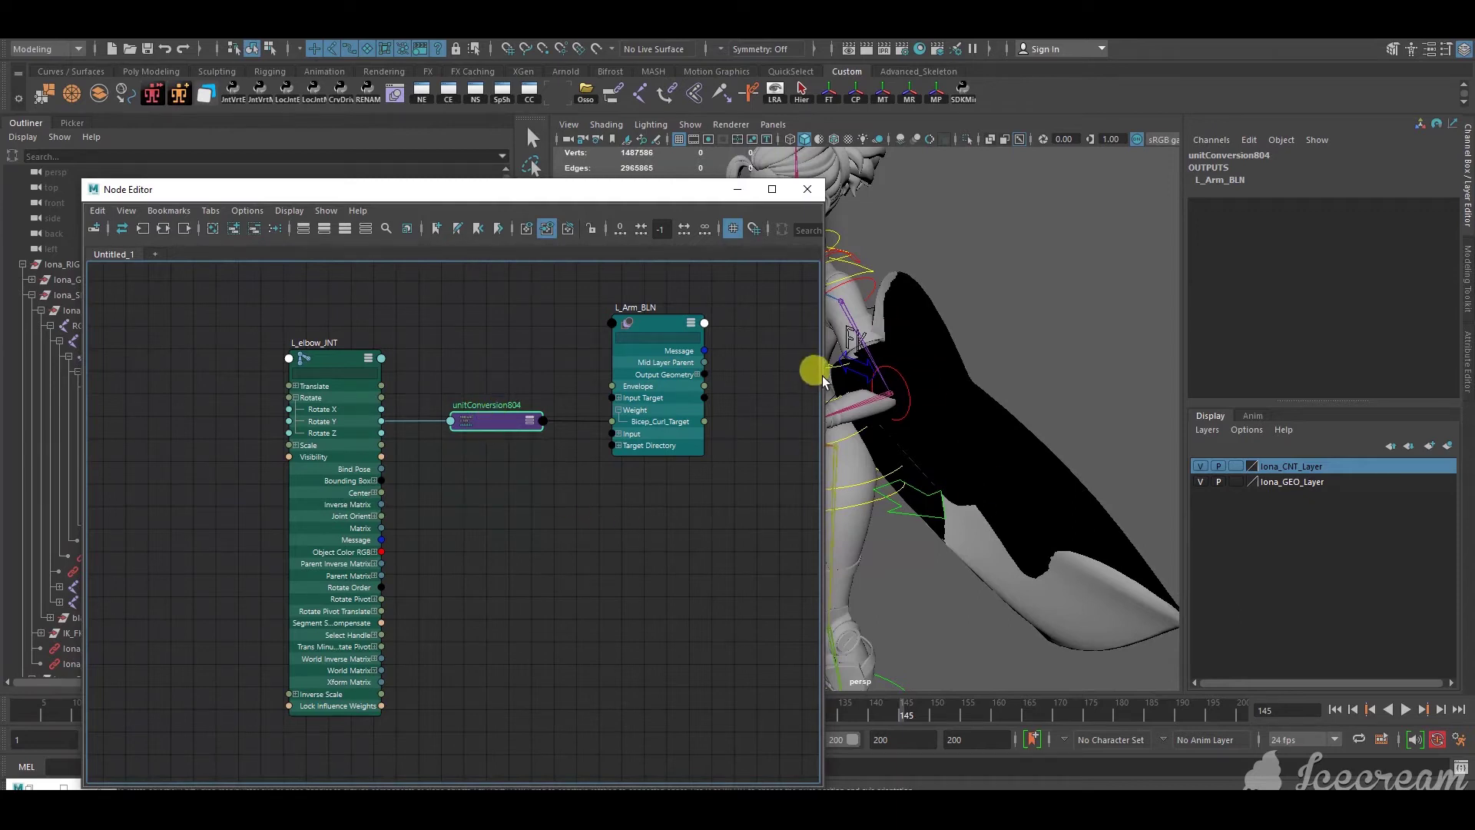
drag(823, 376, 788, 388)
scroll(880, 407, up, 2)
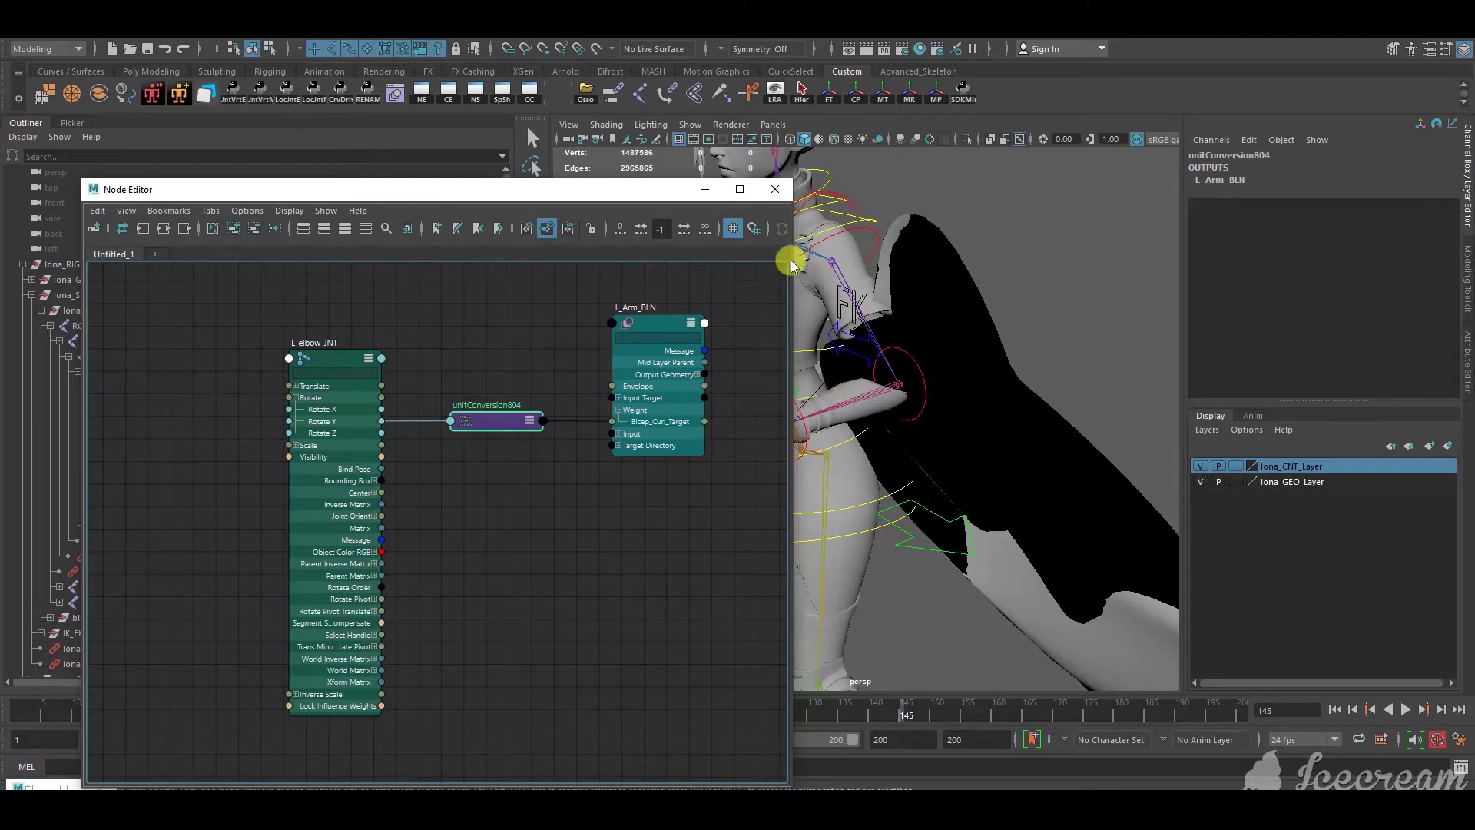
Restore the Shape Editor to check the driven Bicep_Curl_Target weight, and minimise it again
click(31, 784)
drag(207, 514, 334, 398)
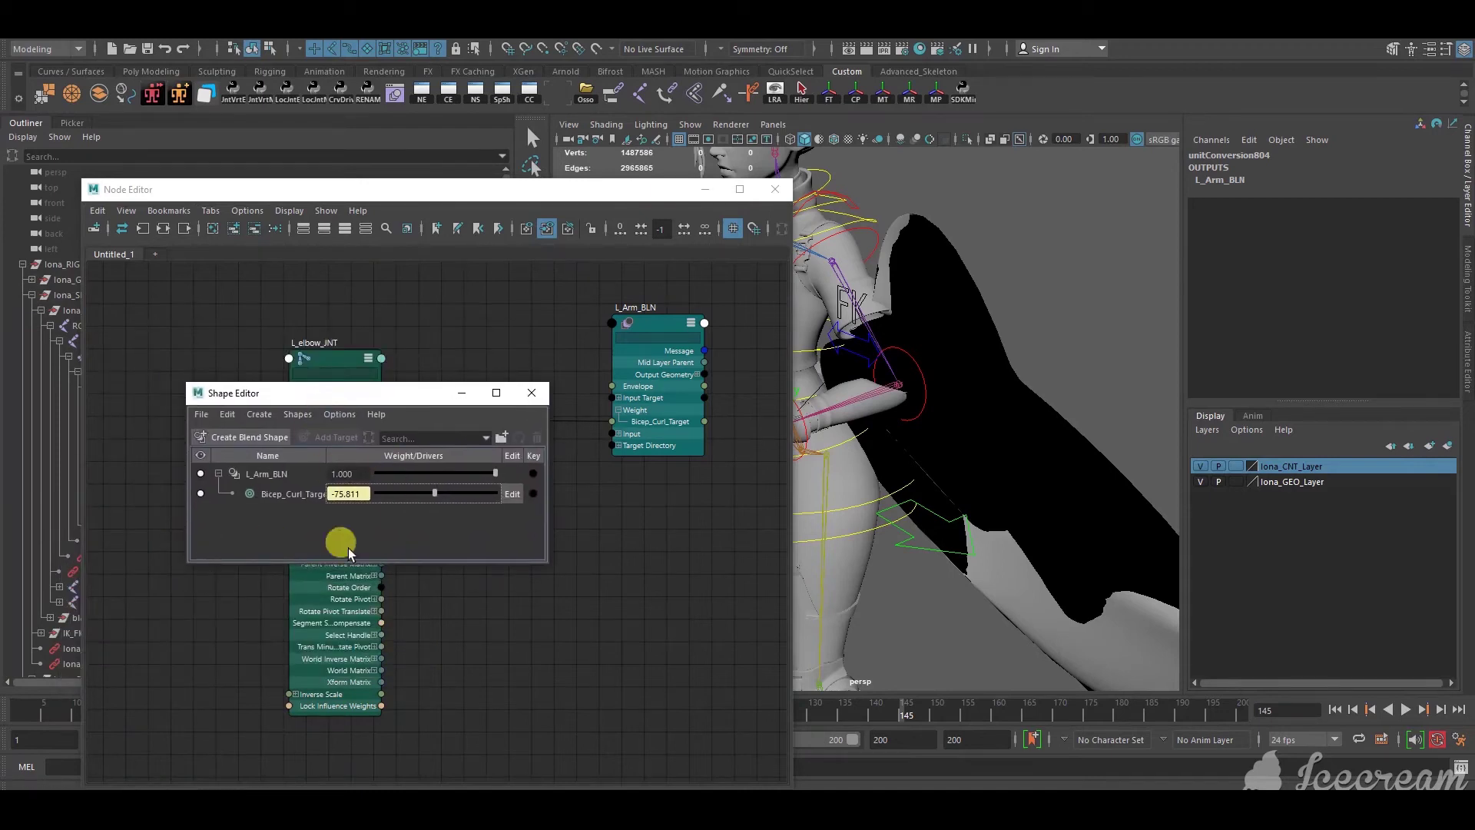
click(358, 498)
click(461, 394)
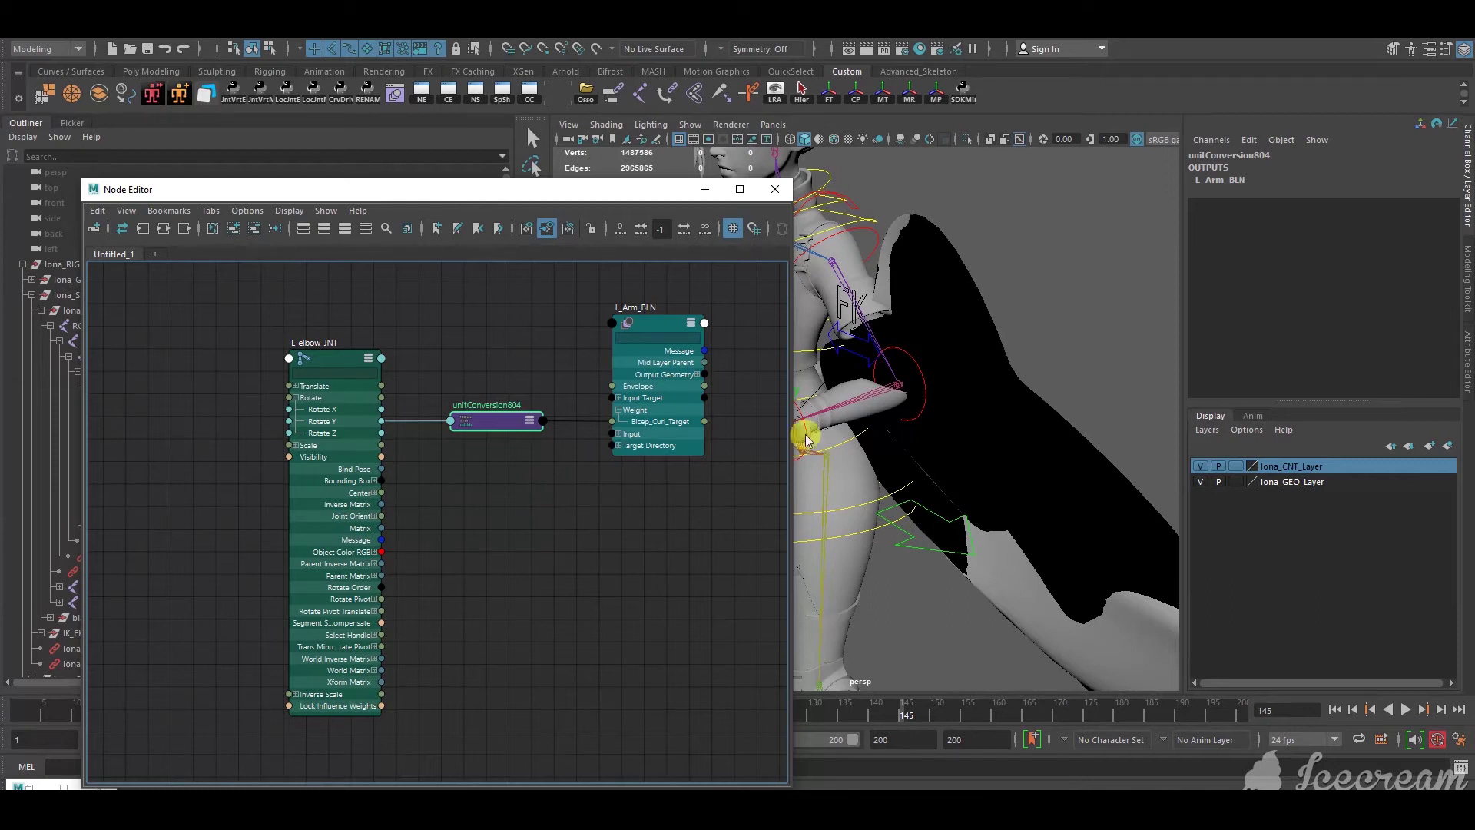
Undo the direct connection between the elbow's Rotate Y and the Bicep_Curl_Target weight
middle_drag(621, 542, 628, 519)
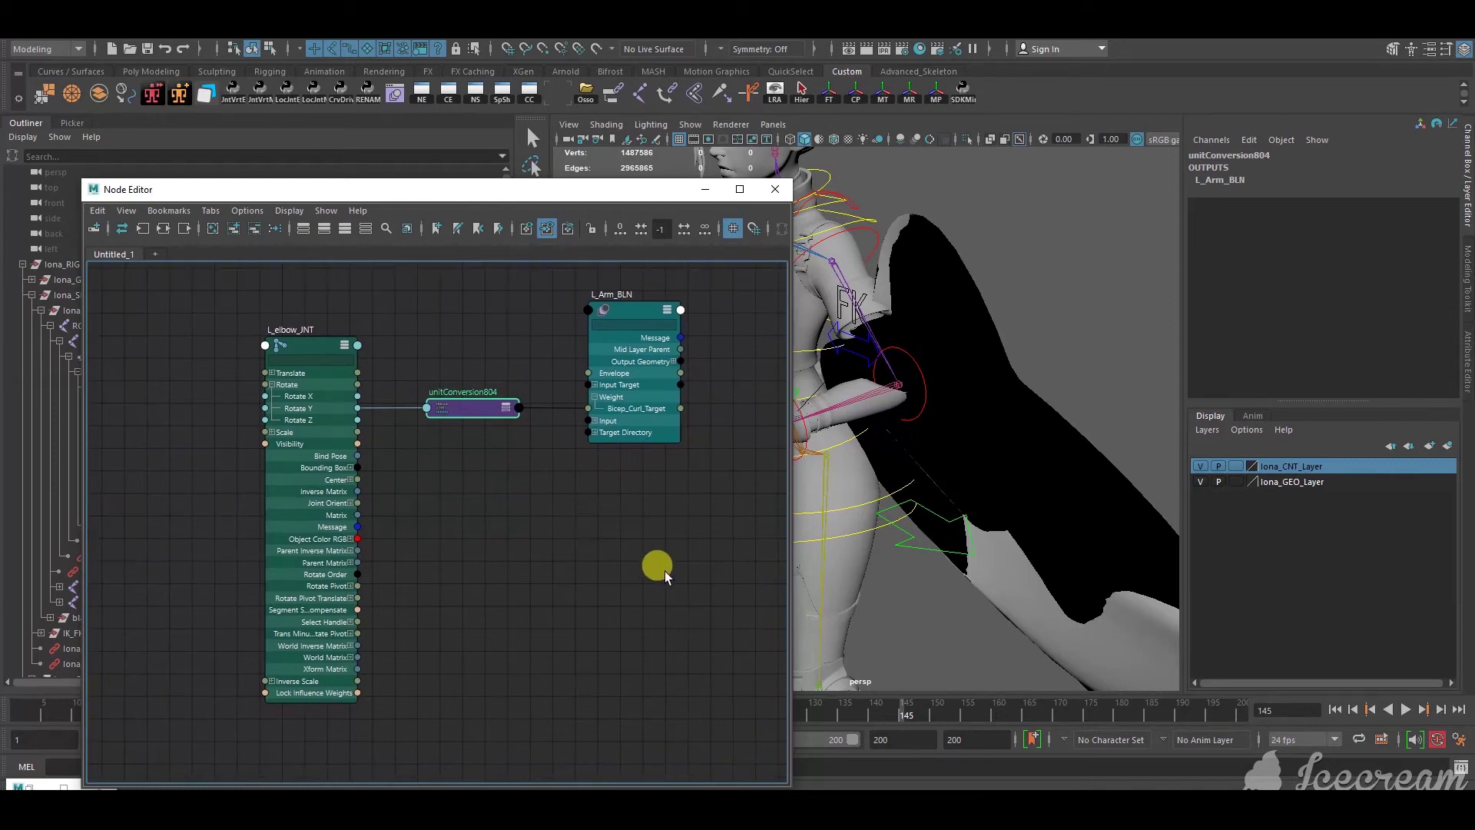
key(ctrl+z)
key(ctrl+z)
key(ctrl+z)
Select the left elbow FK control and inspect the bent arm in the viewport
alt+drag(900, 513, 916, 597)
alt+right_drag(915, 597, 1099, 585)
click(1061, 556)
click(964, 461)
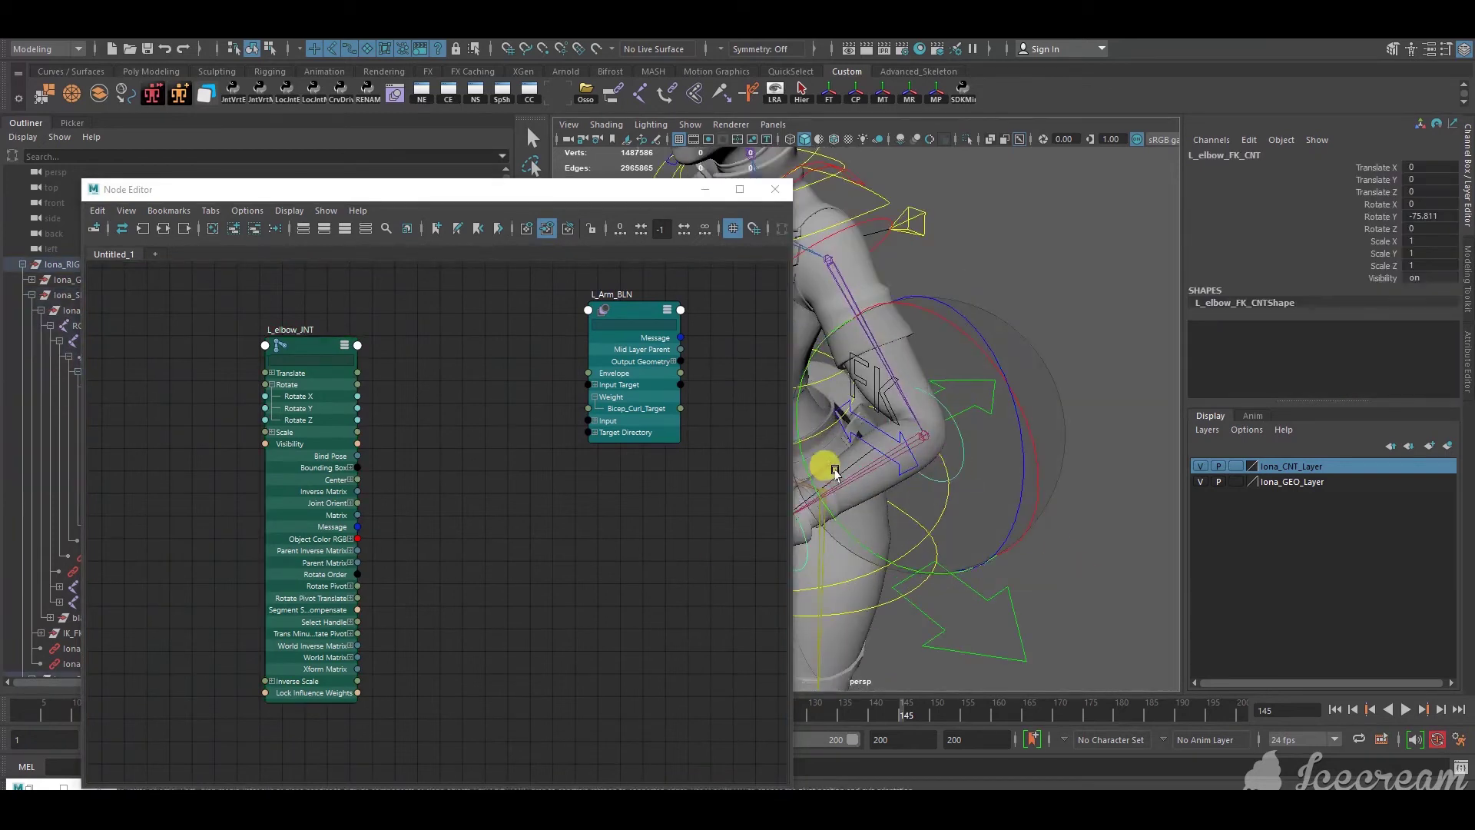
drag(833, 469, 827, 508)
alt+middle_drag(827, 508, 961, 523)
scroll(983, 536, down, 3)
Shift the L_Arm_BLN node, add a floatMath node between it and L_elbow_JNT, and expand the new node's attributes
mouse_move(638, 315)
mouse_down()
mouse_move(663, 358)
mouse_move(636, 352)
mouse_move(668, 333)
mouse_move(640, 341)
mouse_up()
click(473, 412)
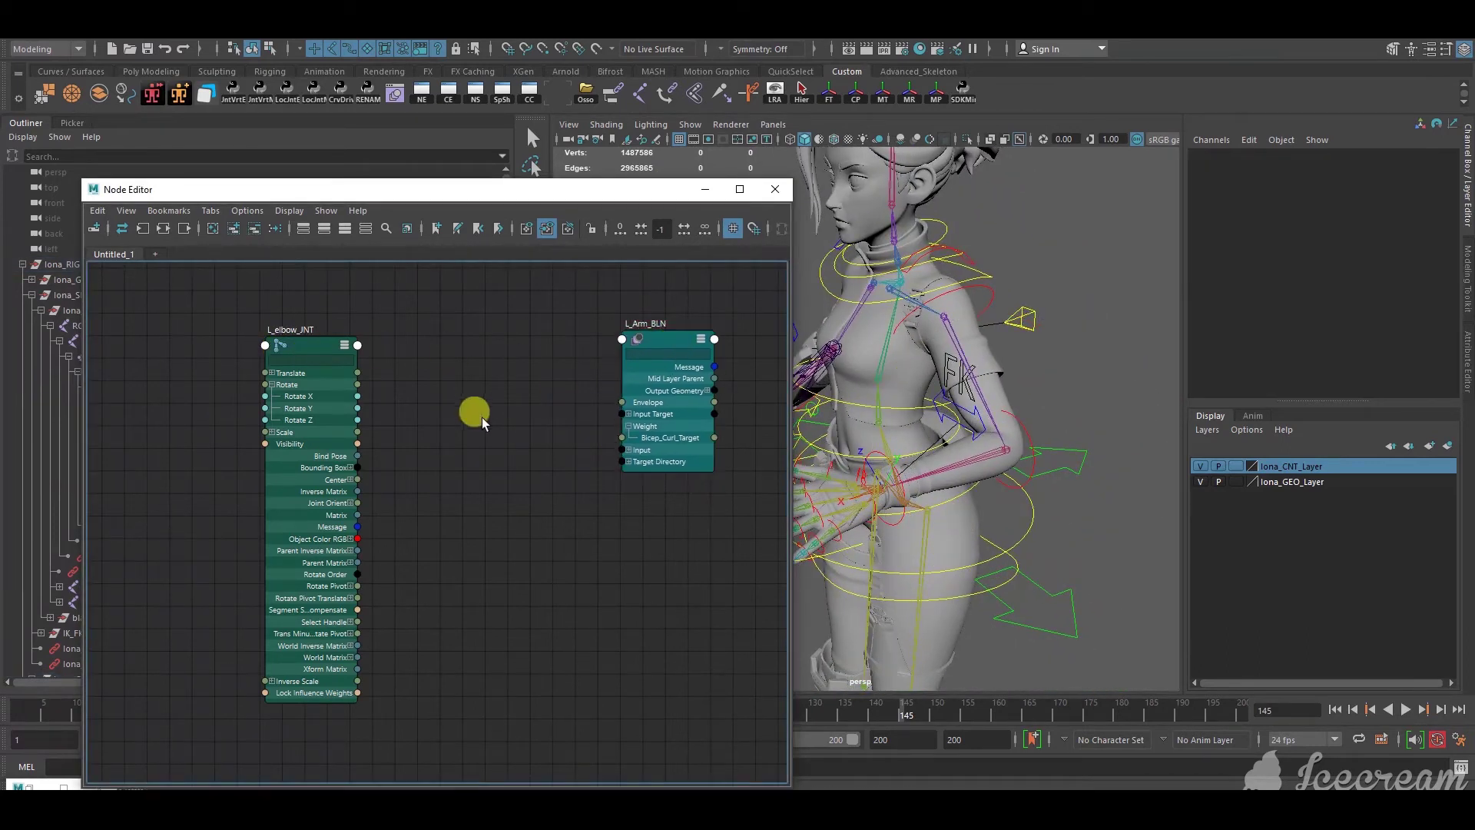
key(Tab)
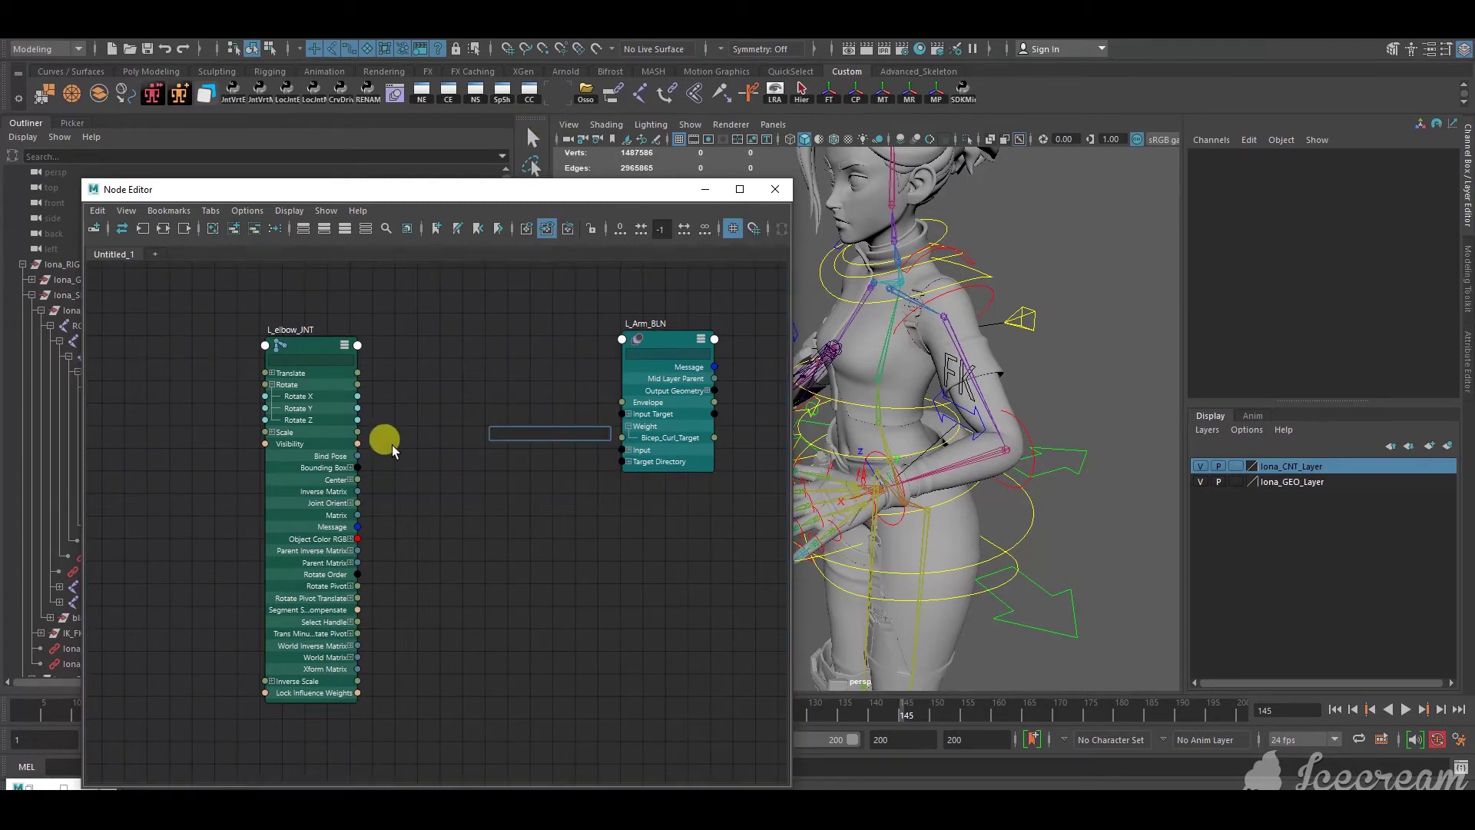
text(math)
click(508, 458)
drag(507, 447, 478, 409)
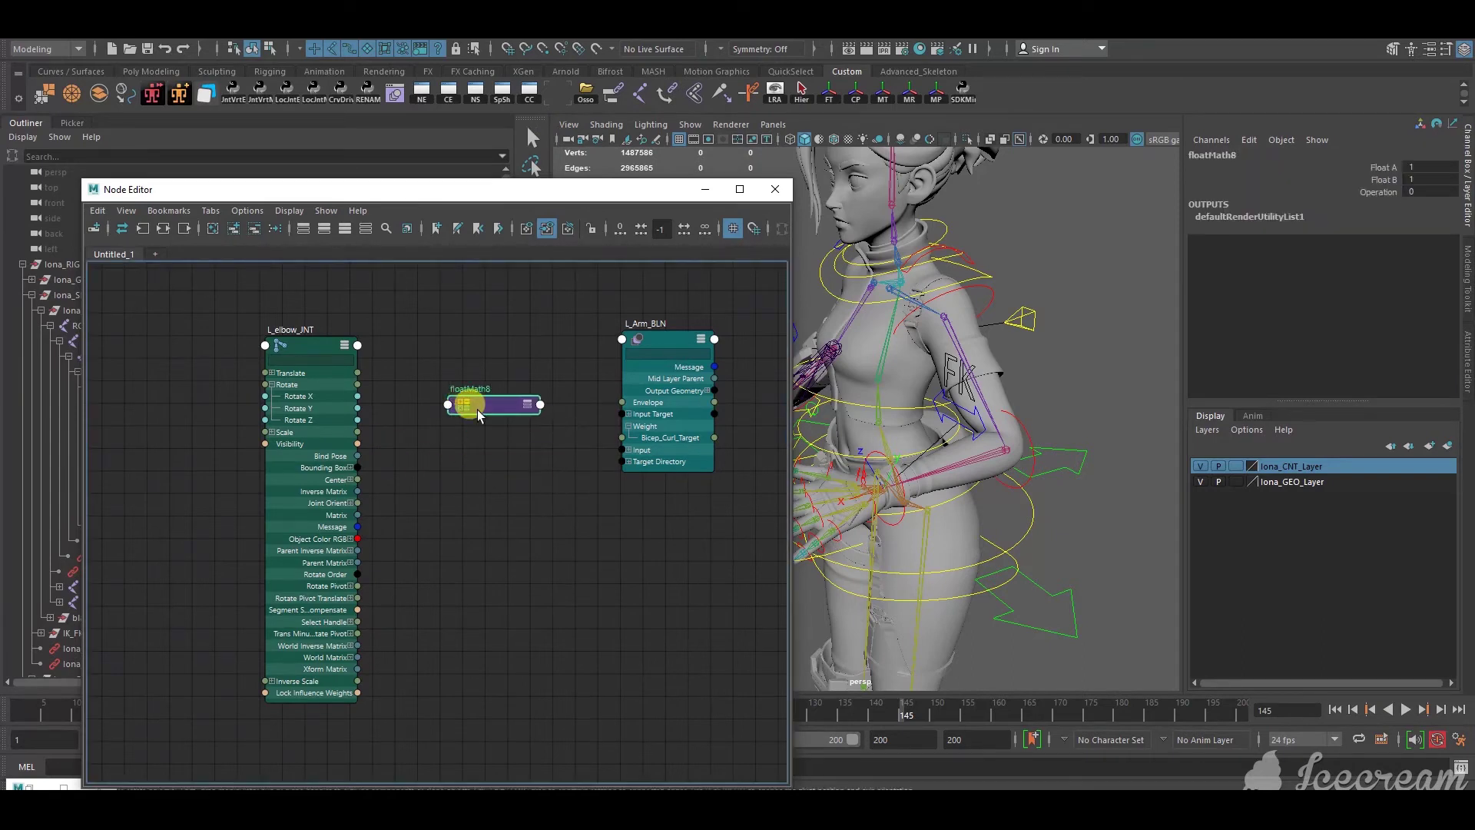
key(2)
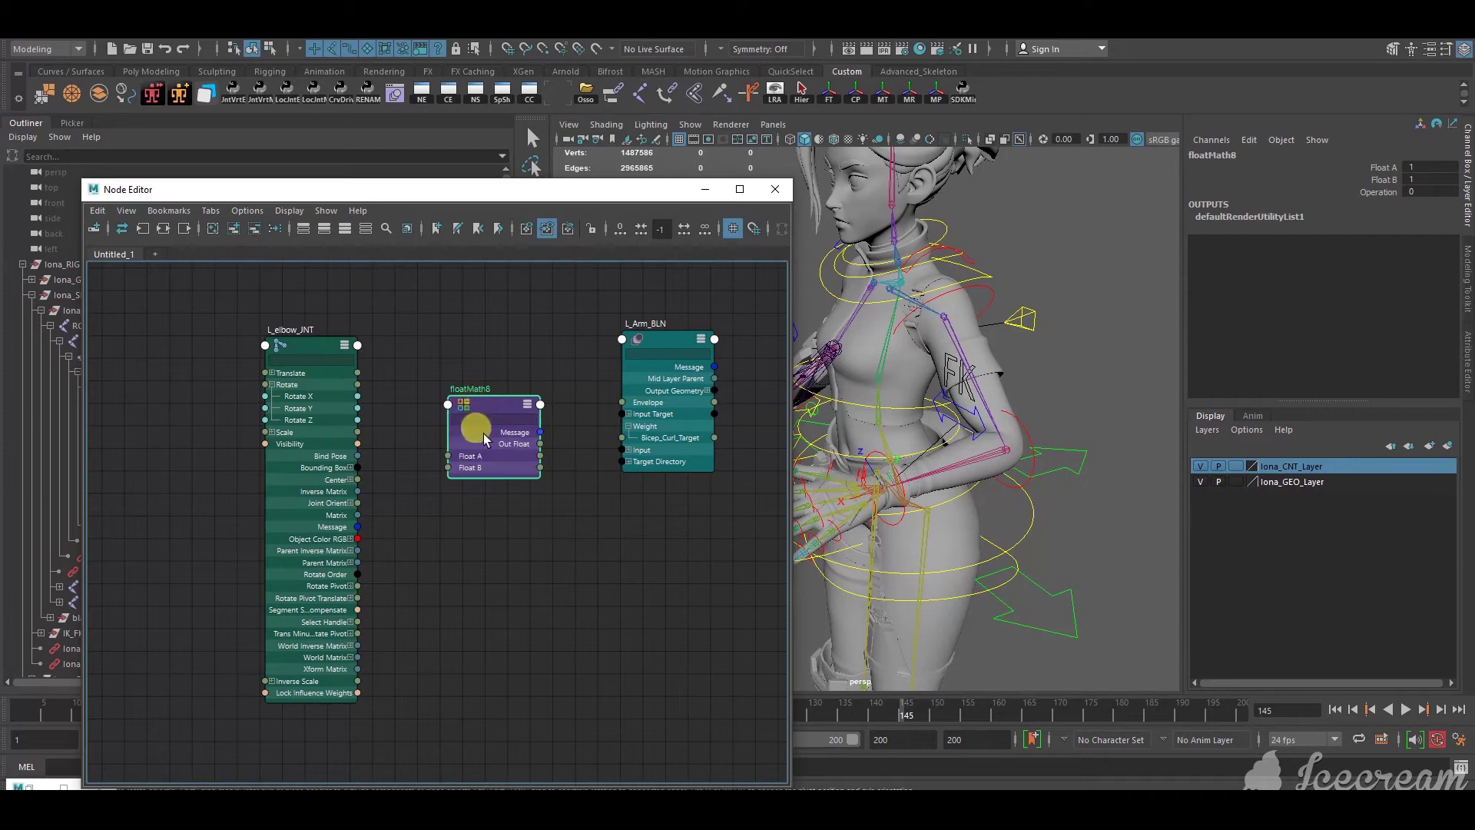
Rename the new floatMath node as Multiply in the Node Editor
click(473, 386)
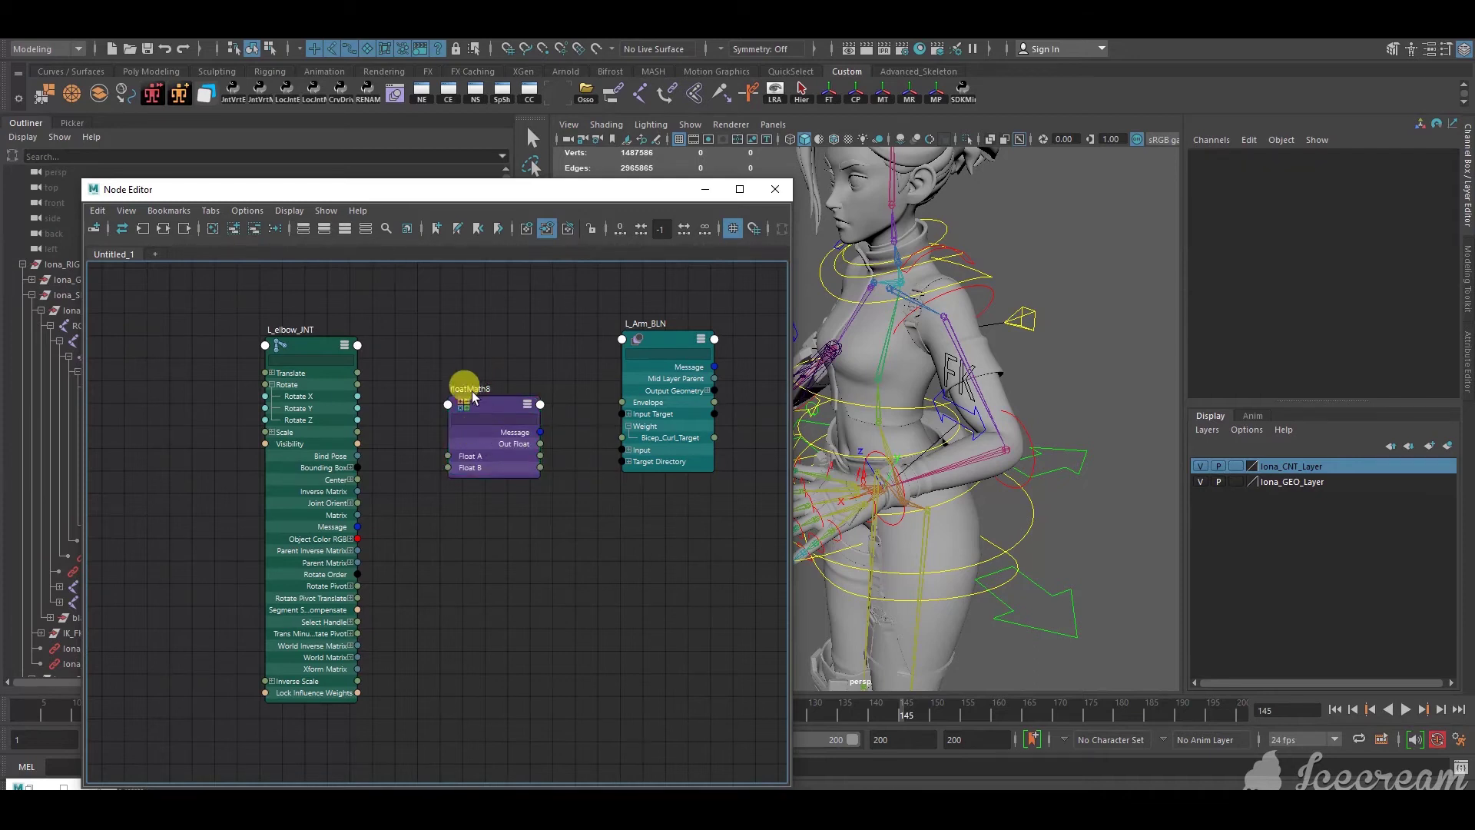
double_click(471, 388)
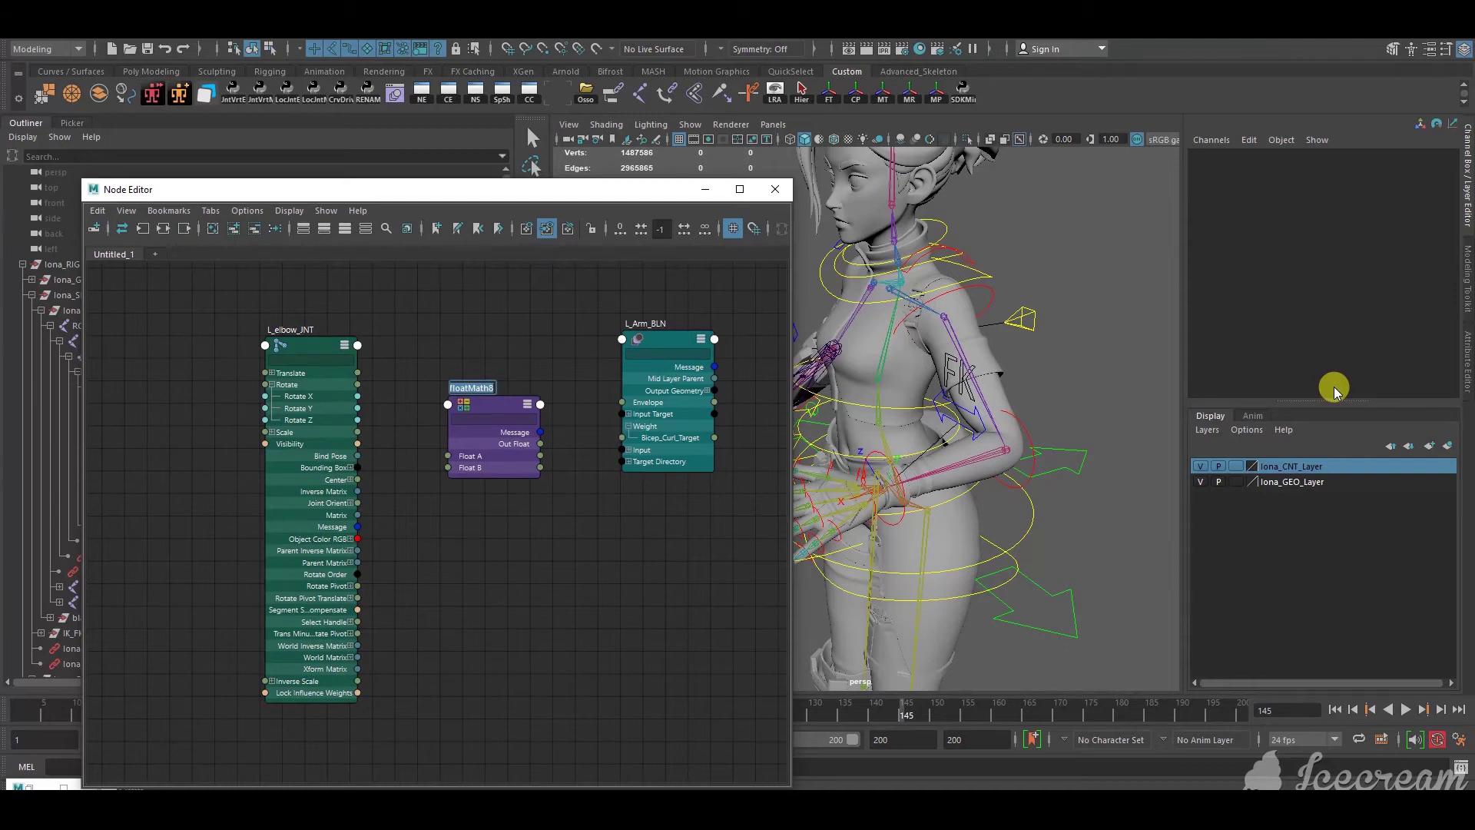
text(Multiply)
key(Return)
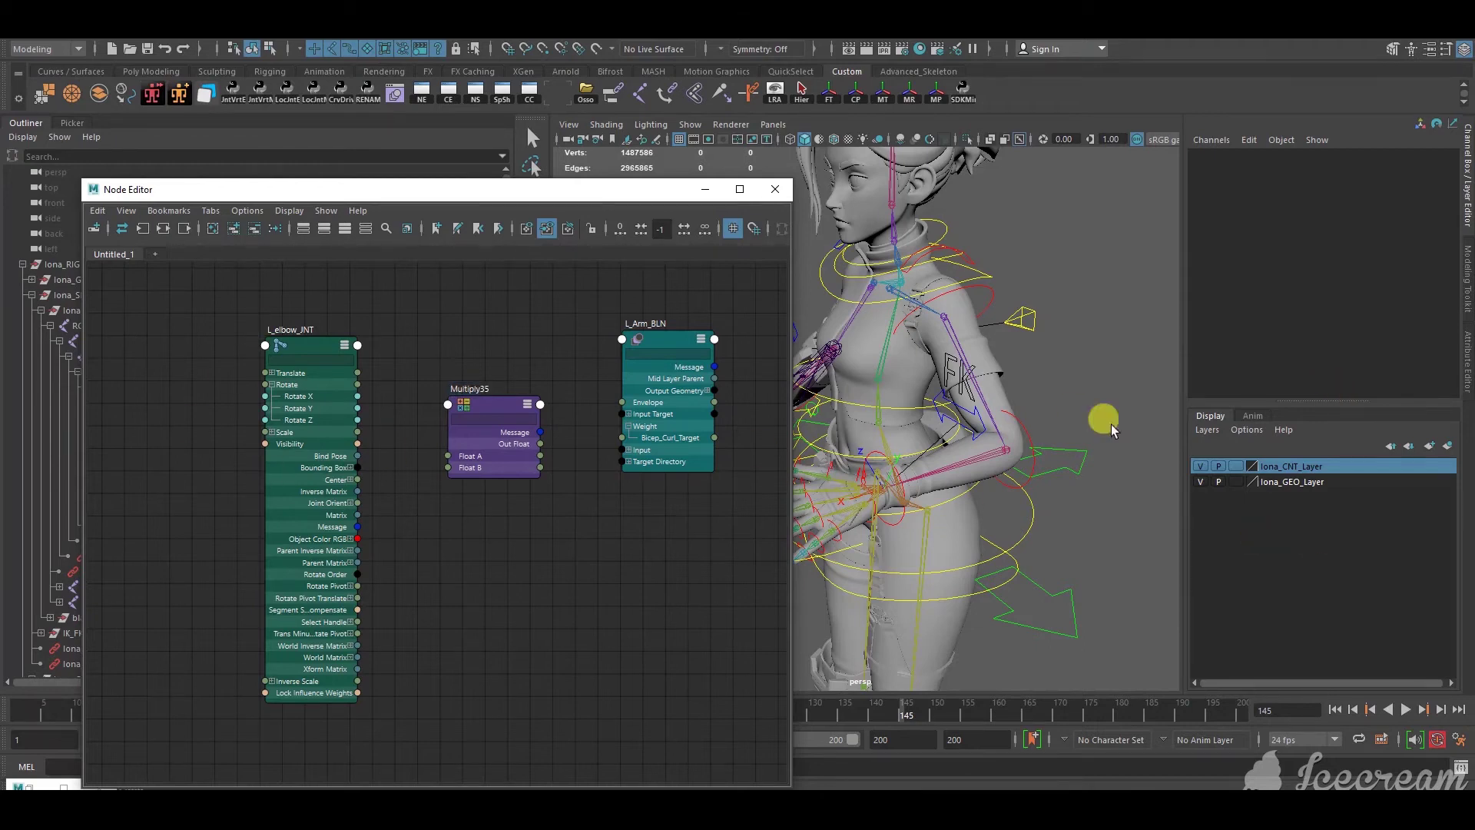
Show the renamed floatMath node's attributes in the Attribute Editor and set its math operation to Multiply
click(498, 401)
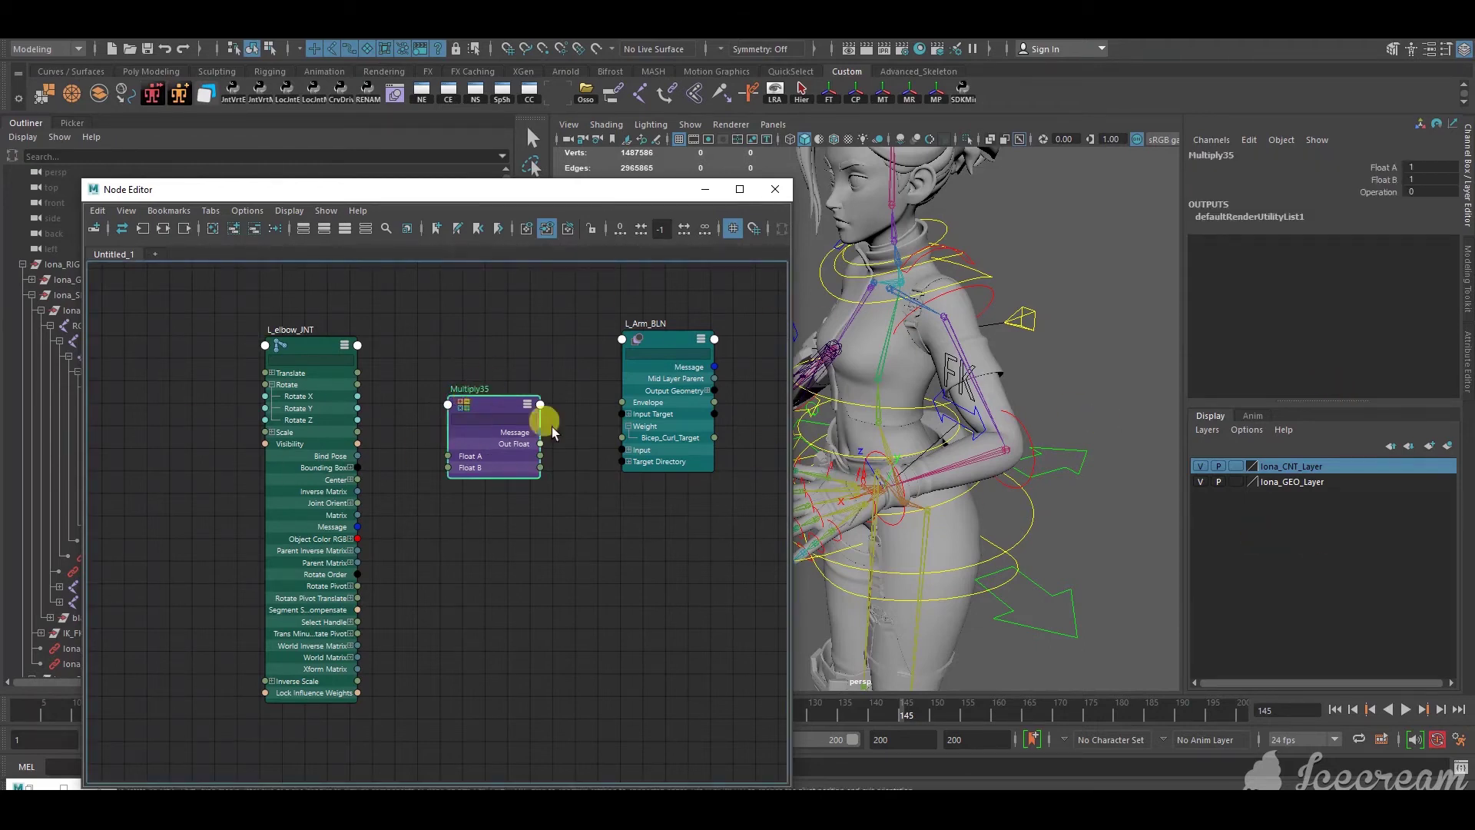
click(1468, 365)
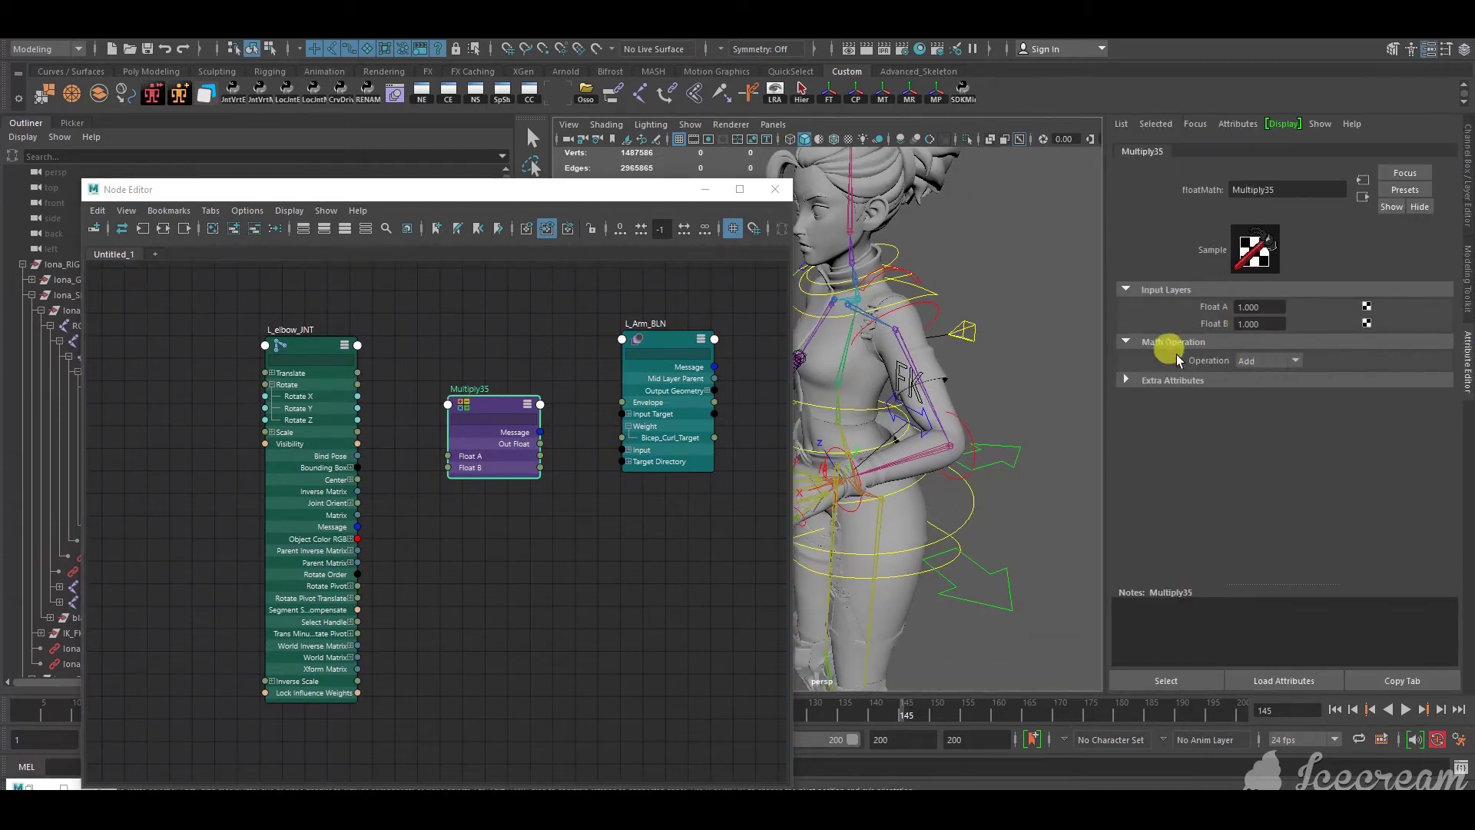
click(1257, 366)
click(1252, 400)
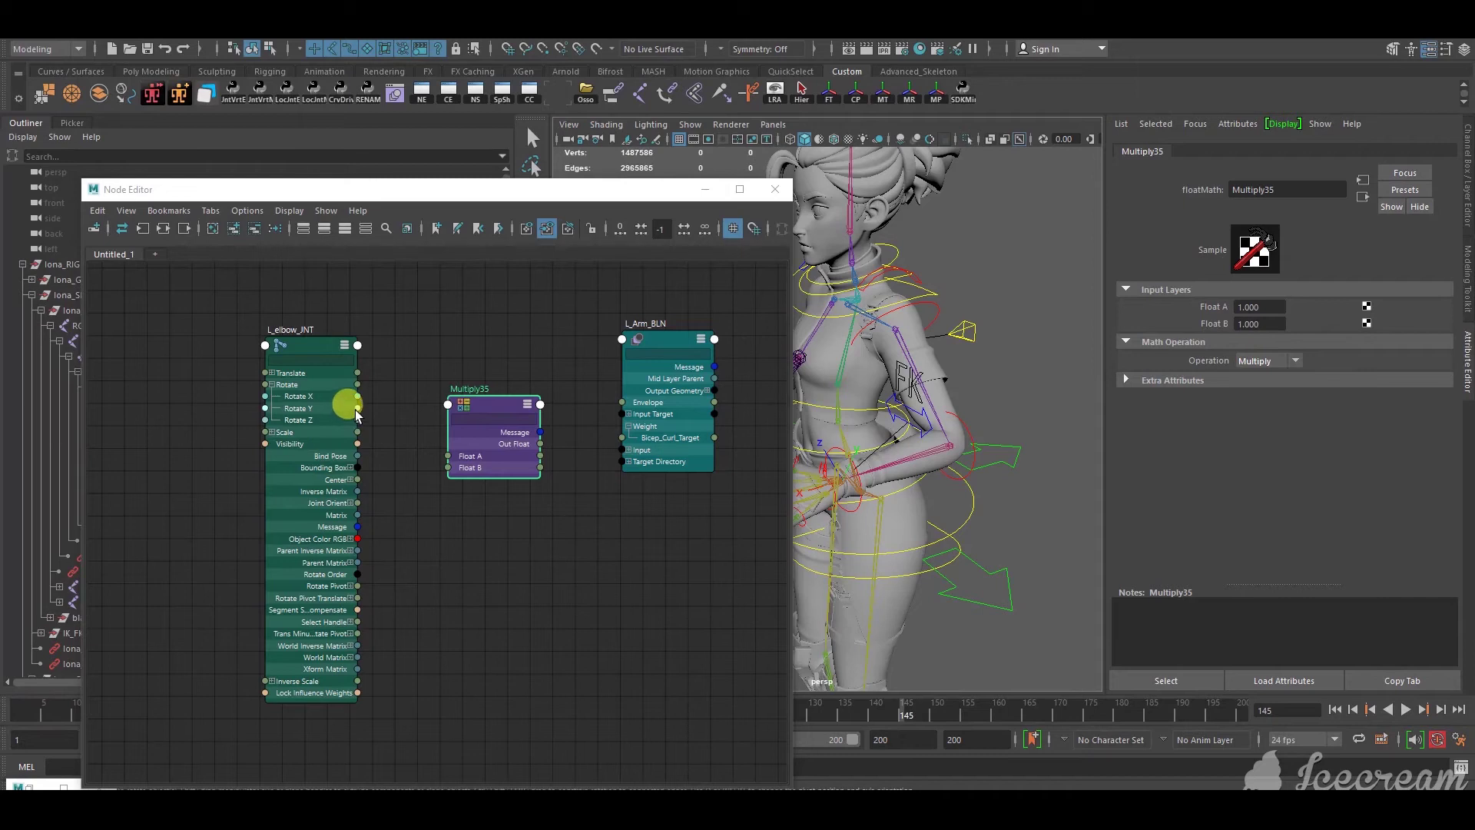
Connect the Multiply35 node's Out Float to the Bicep_Curl_Target weight and L_elbow_JNT's Rotate Y to its Float A
drag(357, 410, 424, 430)
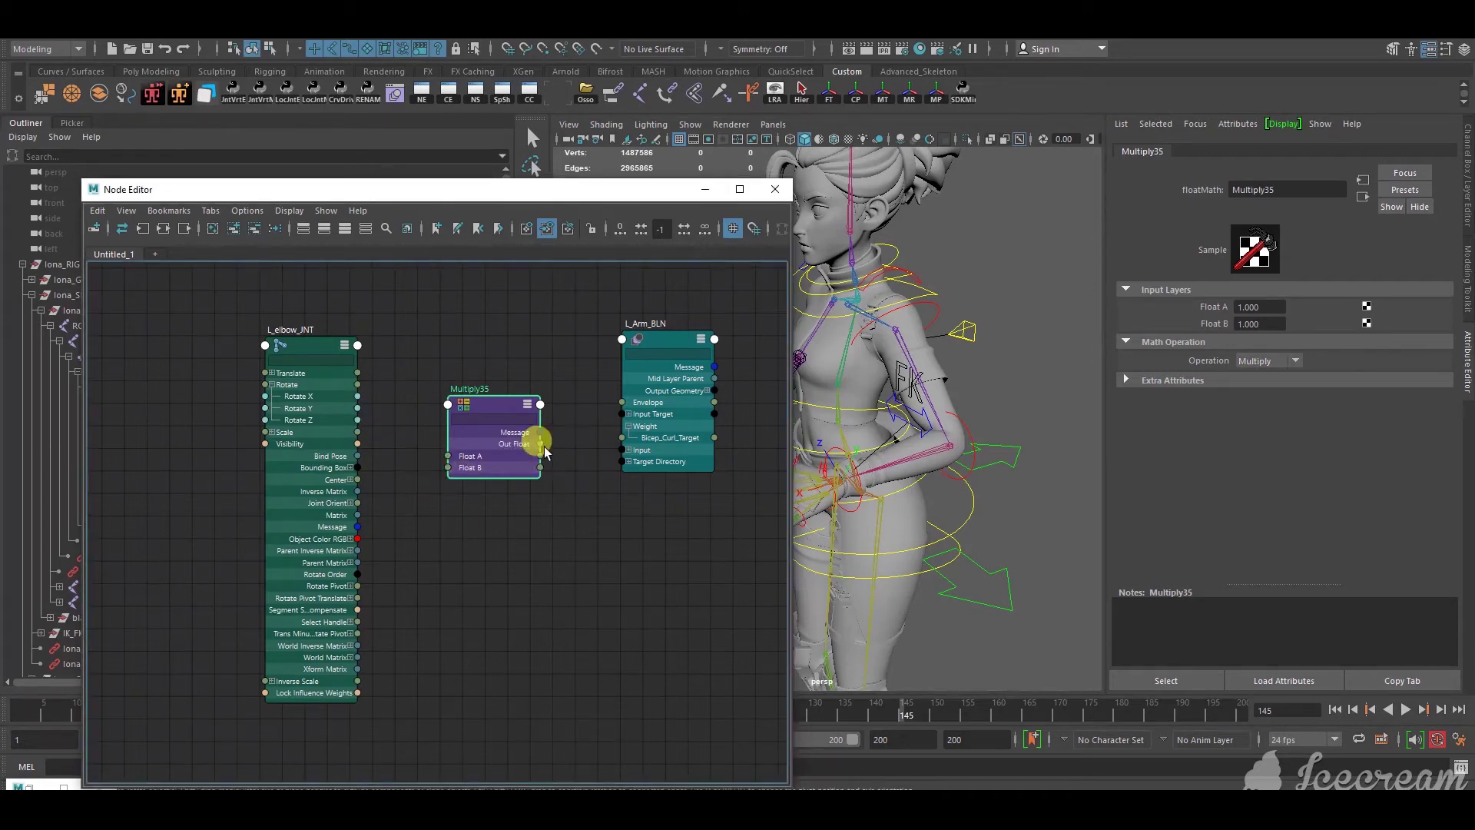
drag(541, 446, 620, 438)
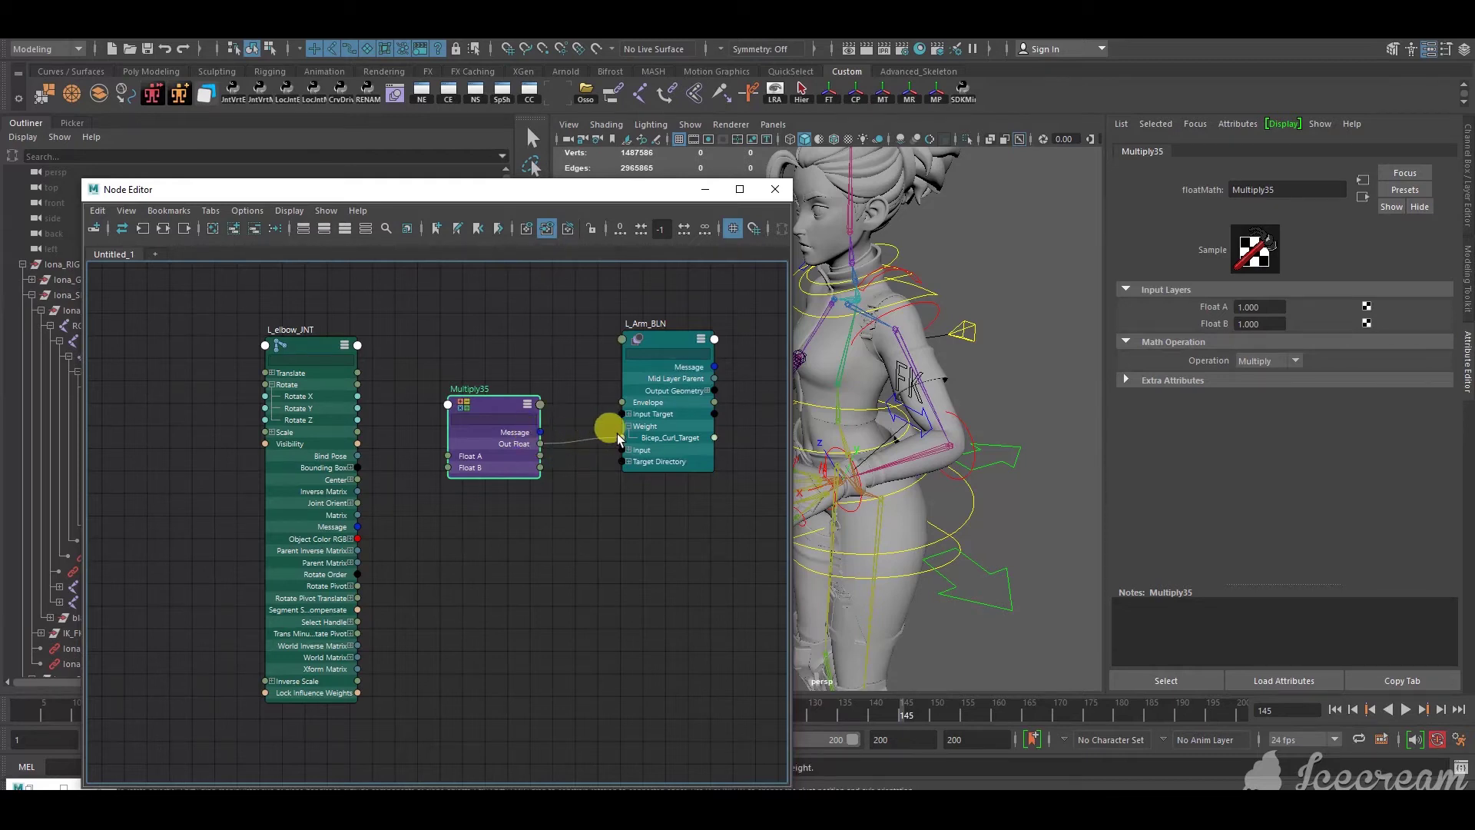
drag(358, 408, 449, 457)
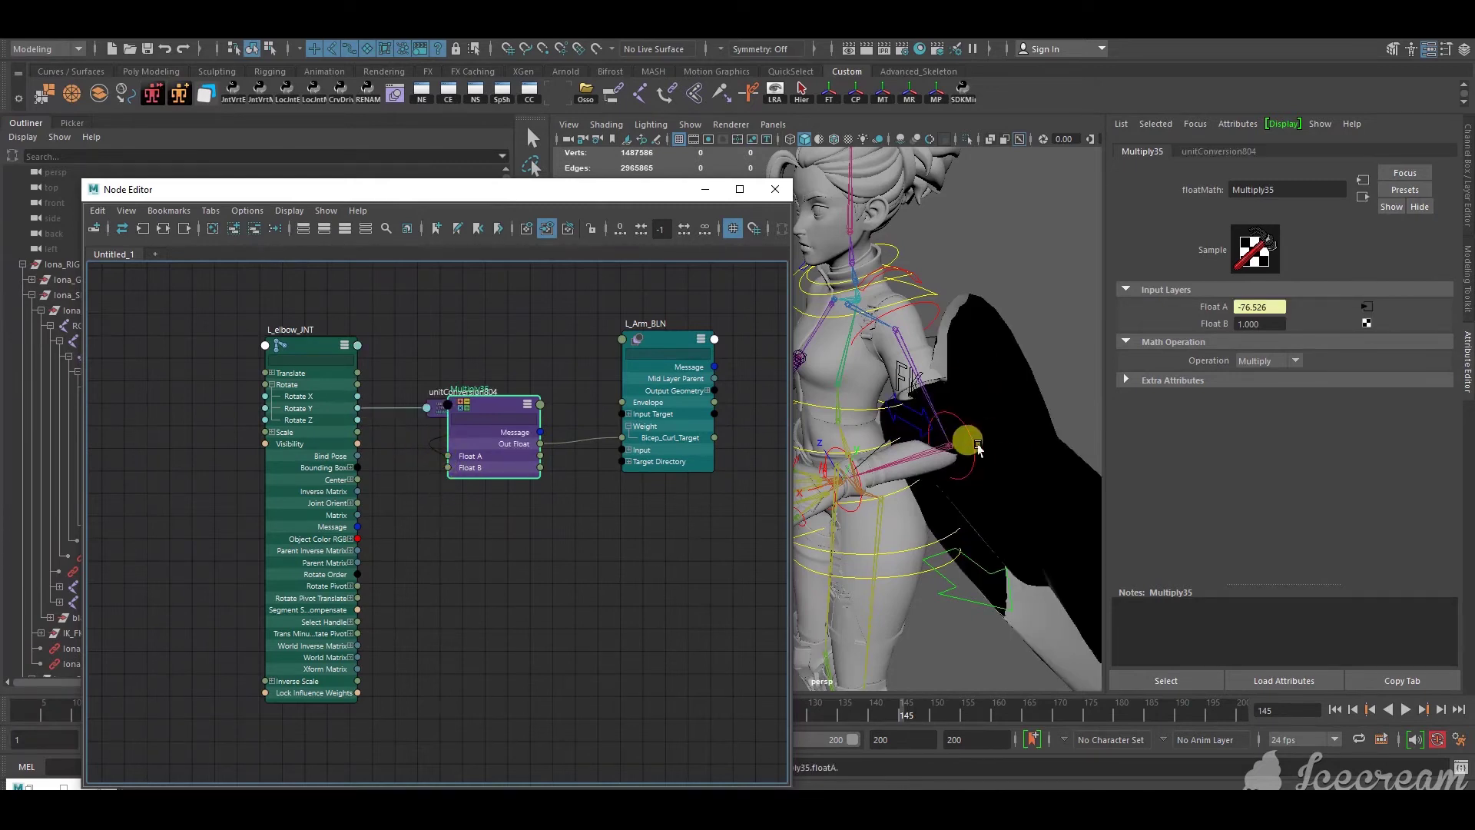
Spread out the L_elbow_JNT, unitConversion804 and Multiply35 nodes so that they no longer overlap, leaving Multiply35 selected
drag(514, 406, 546, 491)
drag(254, 308, 345, 403)
drag(518, 490, 508, 389)
click(512, 341)
click(510, 388)
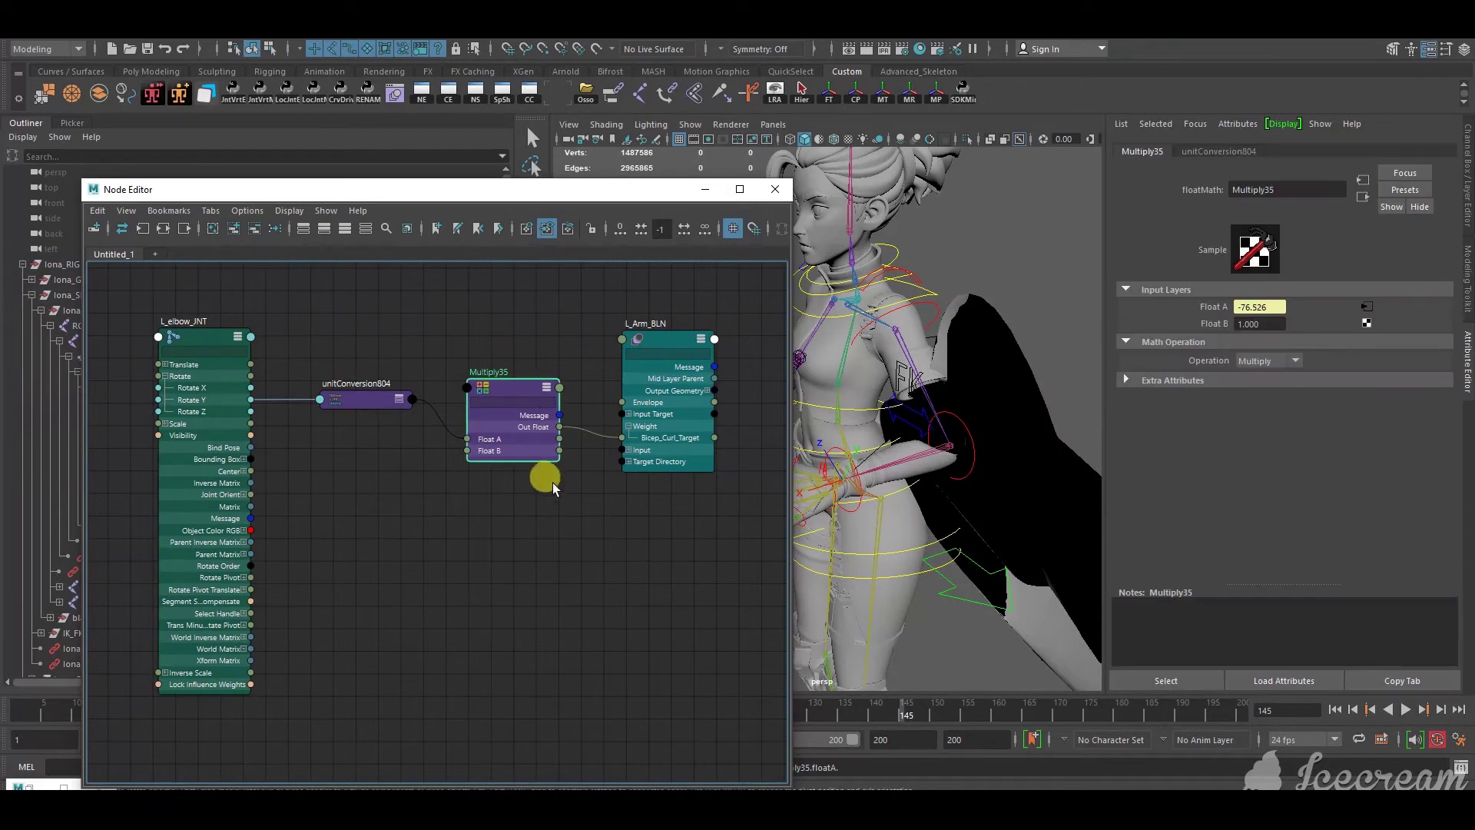
Set the Multiply35 node's Float B to -0.01 and inspect the bent left elbow in the viewport
click(1252, 325)
double_click(1255, 324)
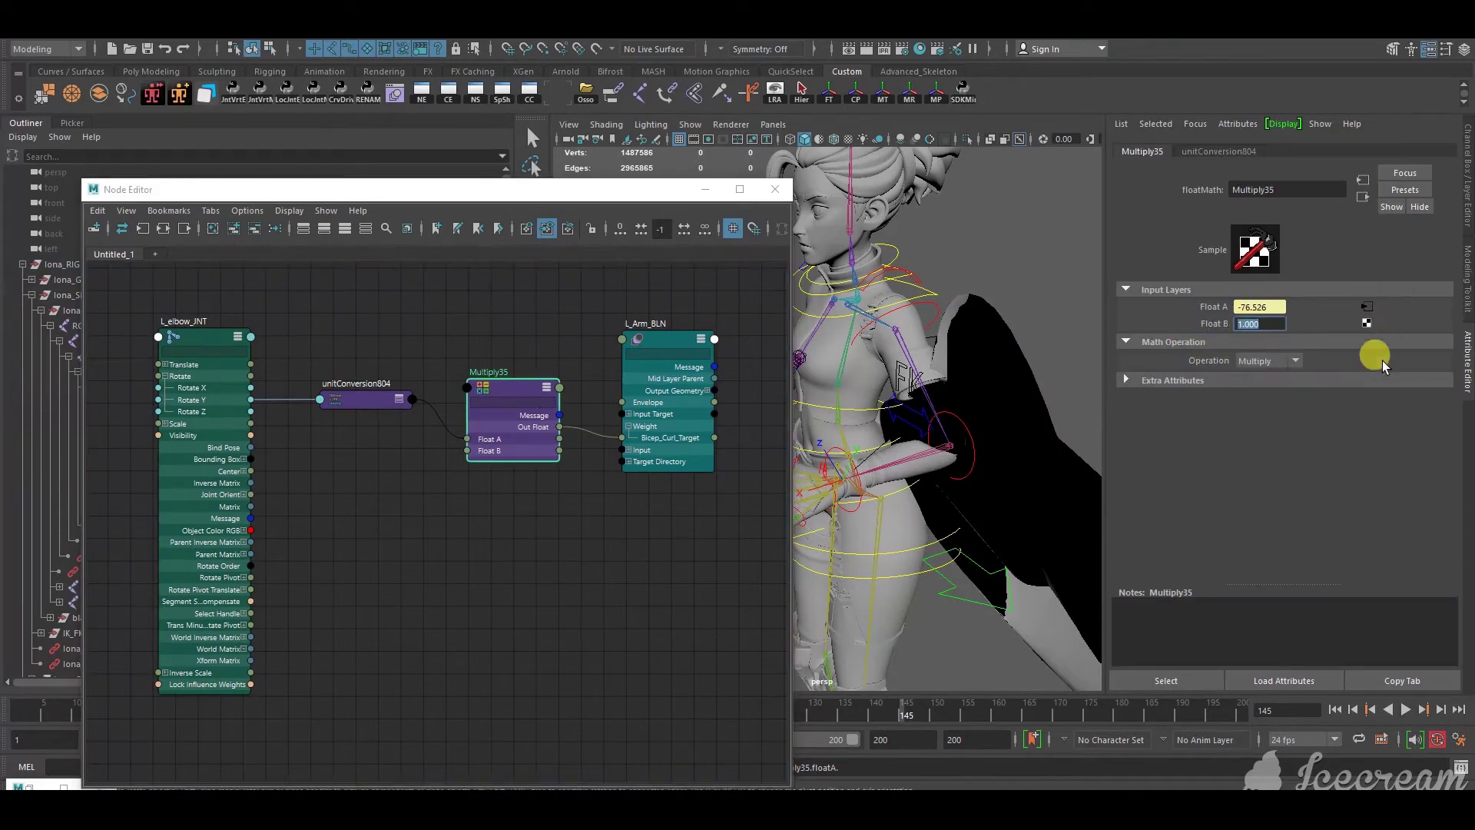
click(1253, 311)
text(1)
key(Return)
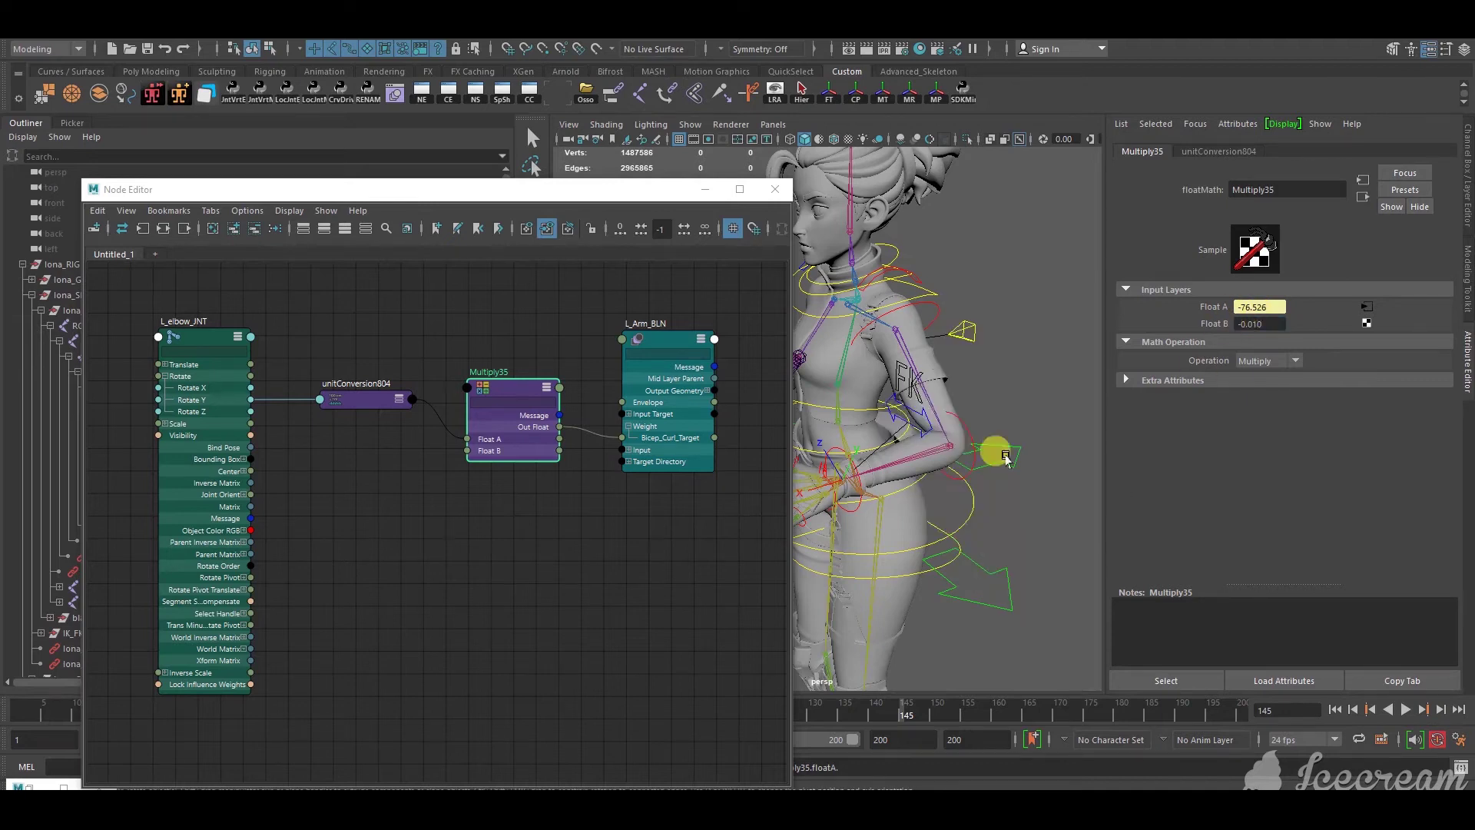
scroll(991, 449, up, 6)
mouse_move(994, 452)
alt+mouse_down()
mouse_move(953, 449)
mouse_move(982, 443)
alt+mouse_up()
alt+drag(1014, 362, 960, 411)
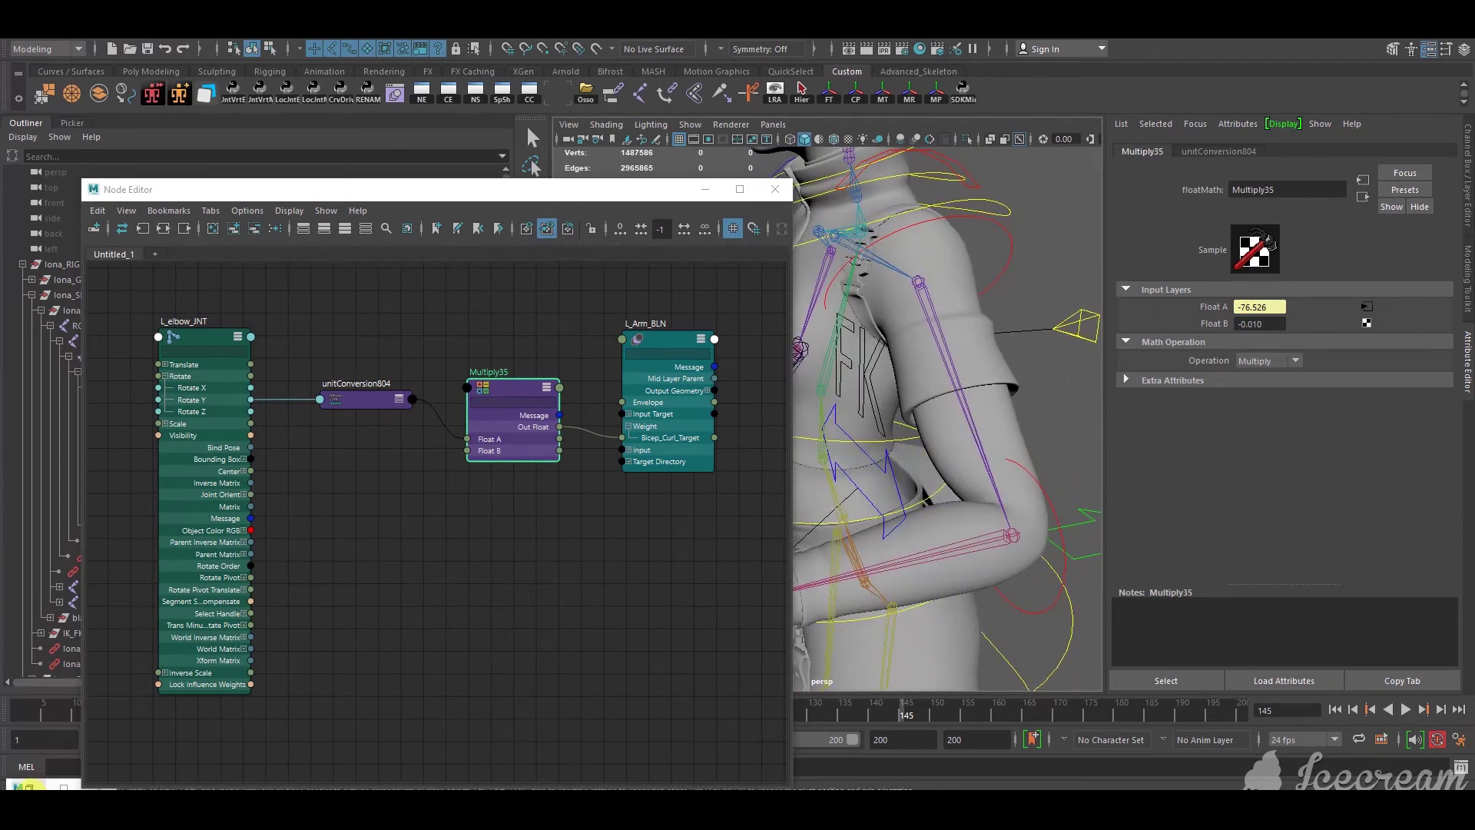
Restore the Shape Editor and tune the Multiply35 node's Float B, trying -0.02 and -0.015 and settling on -0.014
click(30, 786)
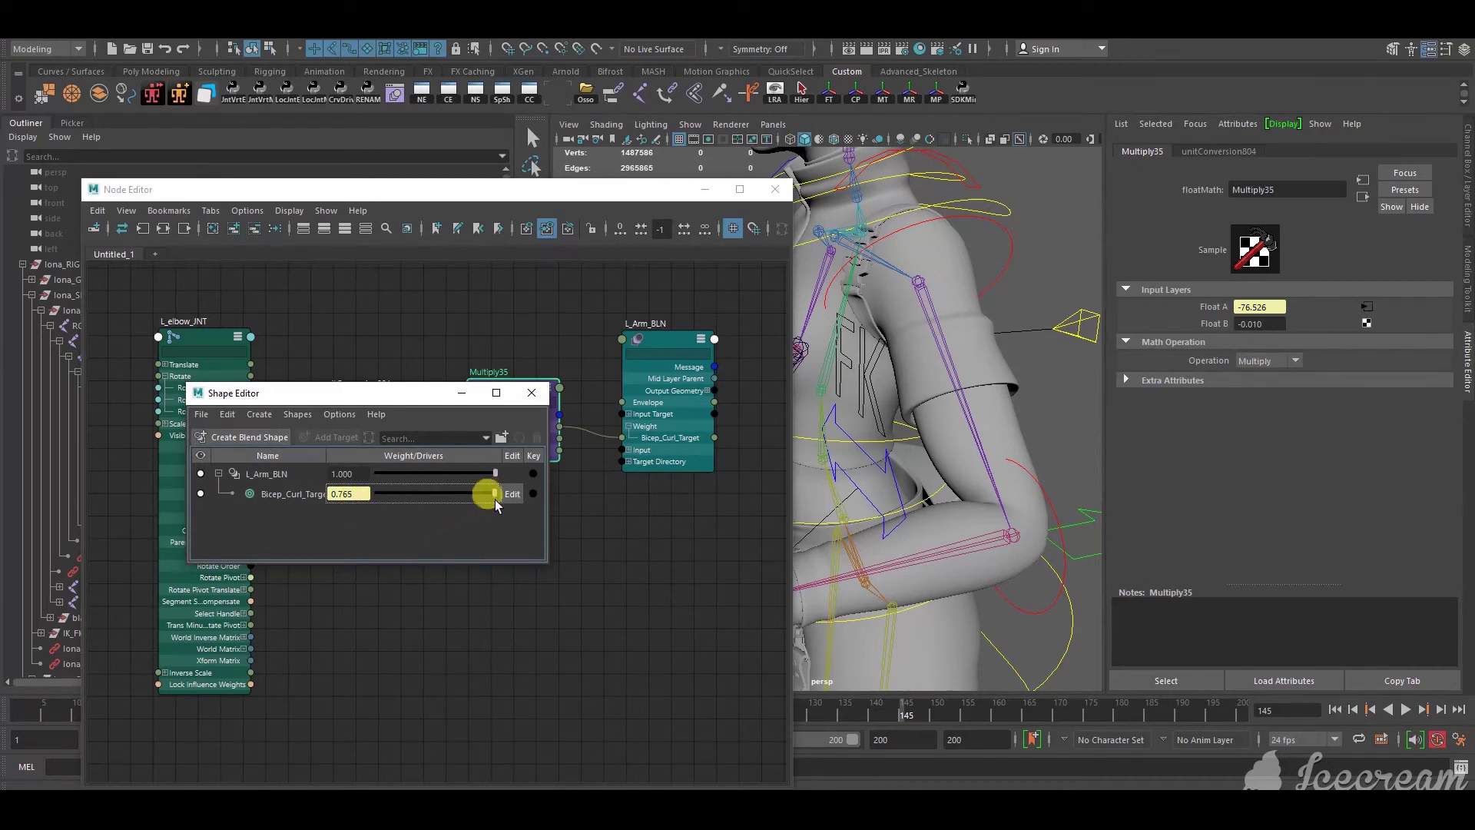
click(1251, 323)
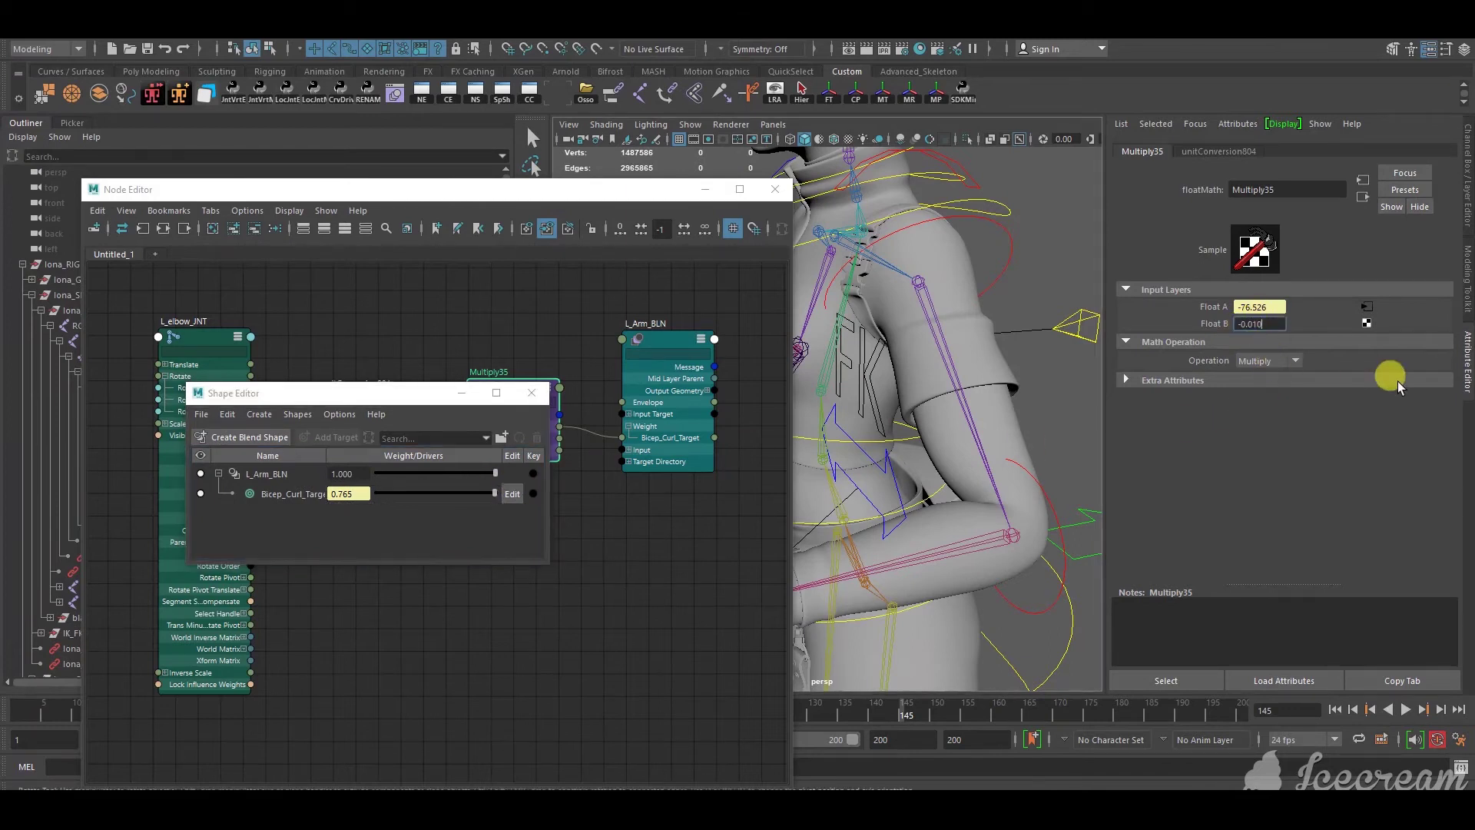
key(BackSpace)
key(BackSpace)
text(2)
key(Return)
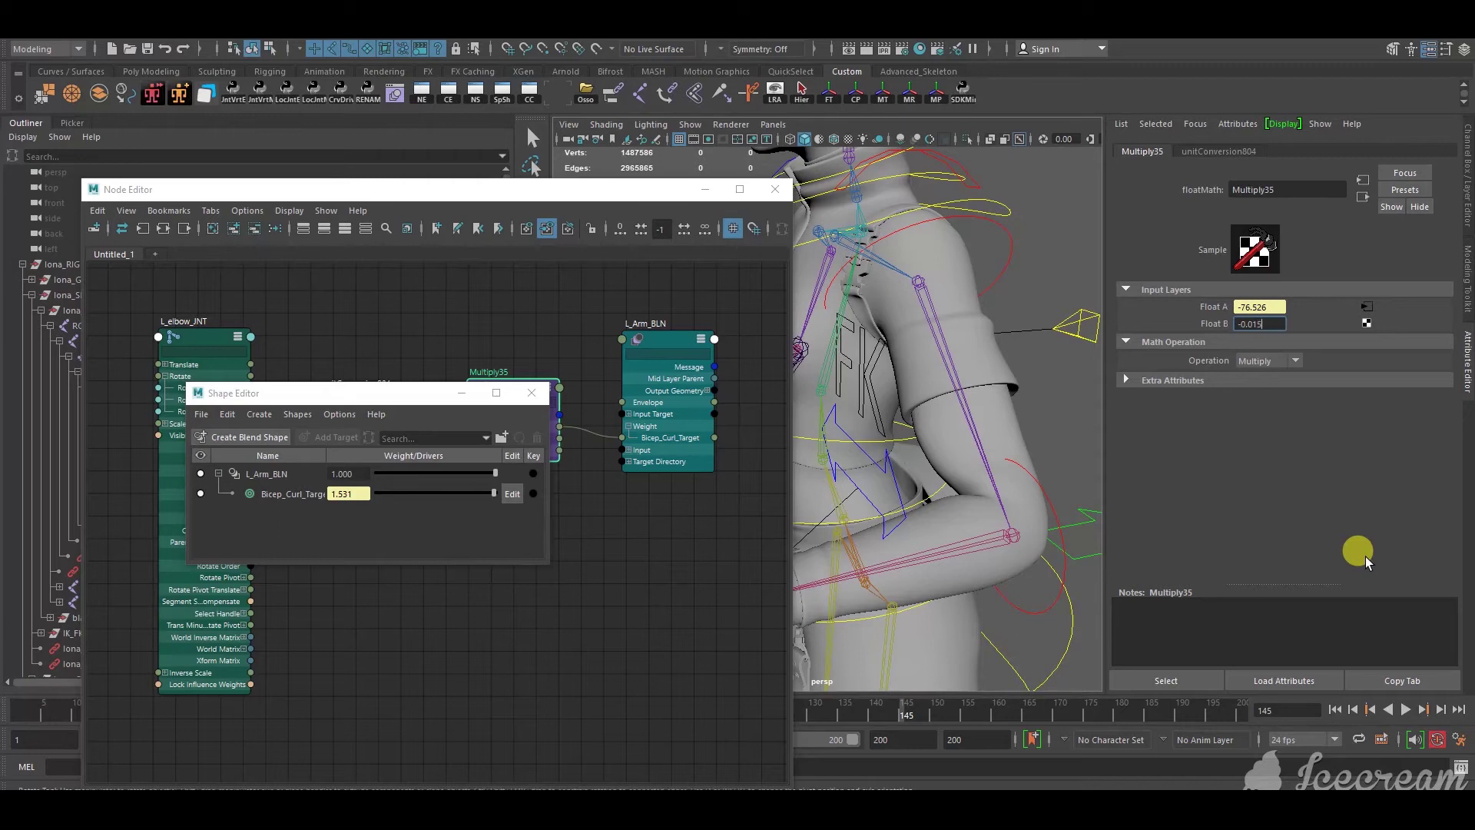
key(Return)
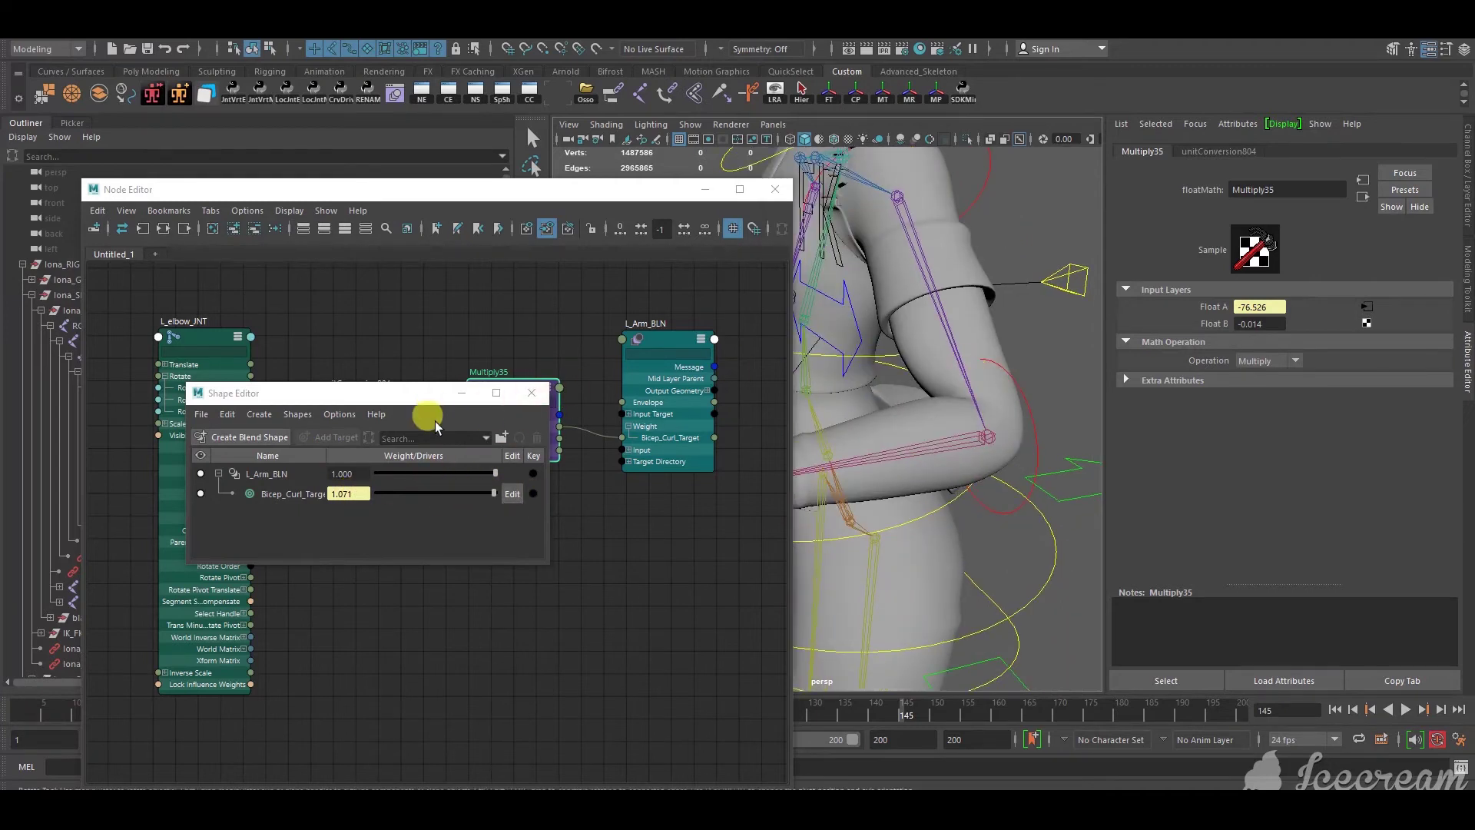
Select the left elbow FK control and minimise the Node Editor and Shape Editor to clear the view of the arm
drag(422, 397, 255, 497)
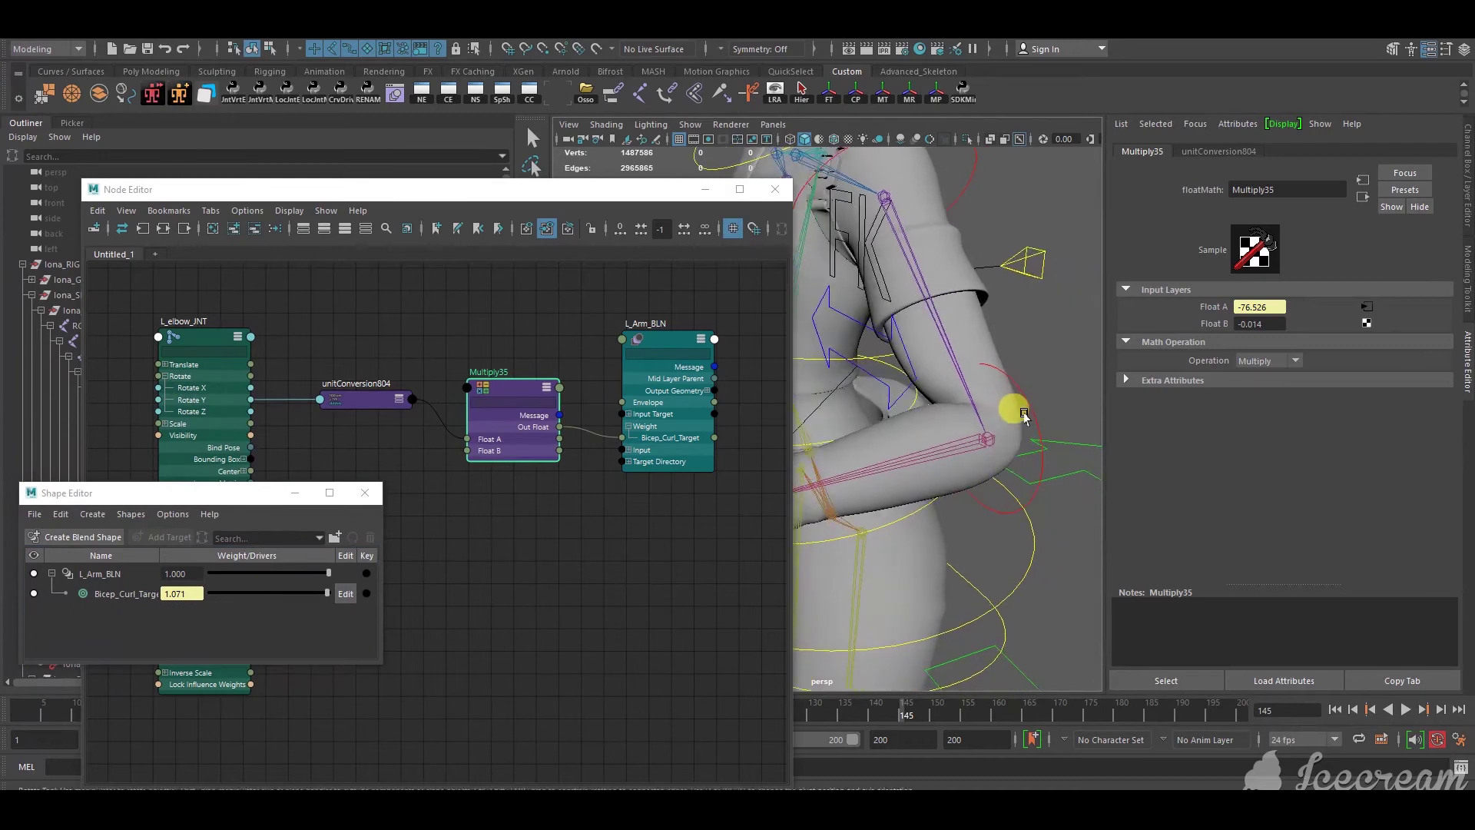
alt+drag(961, 429, 969, 417)
click(973, 425)
alt+middle_drag(974, 426, 1001, 381)
alt+drag(928, 469, 866, 454)
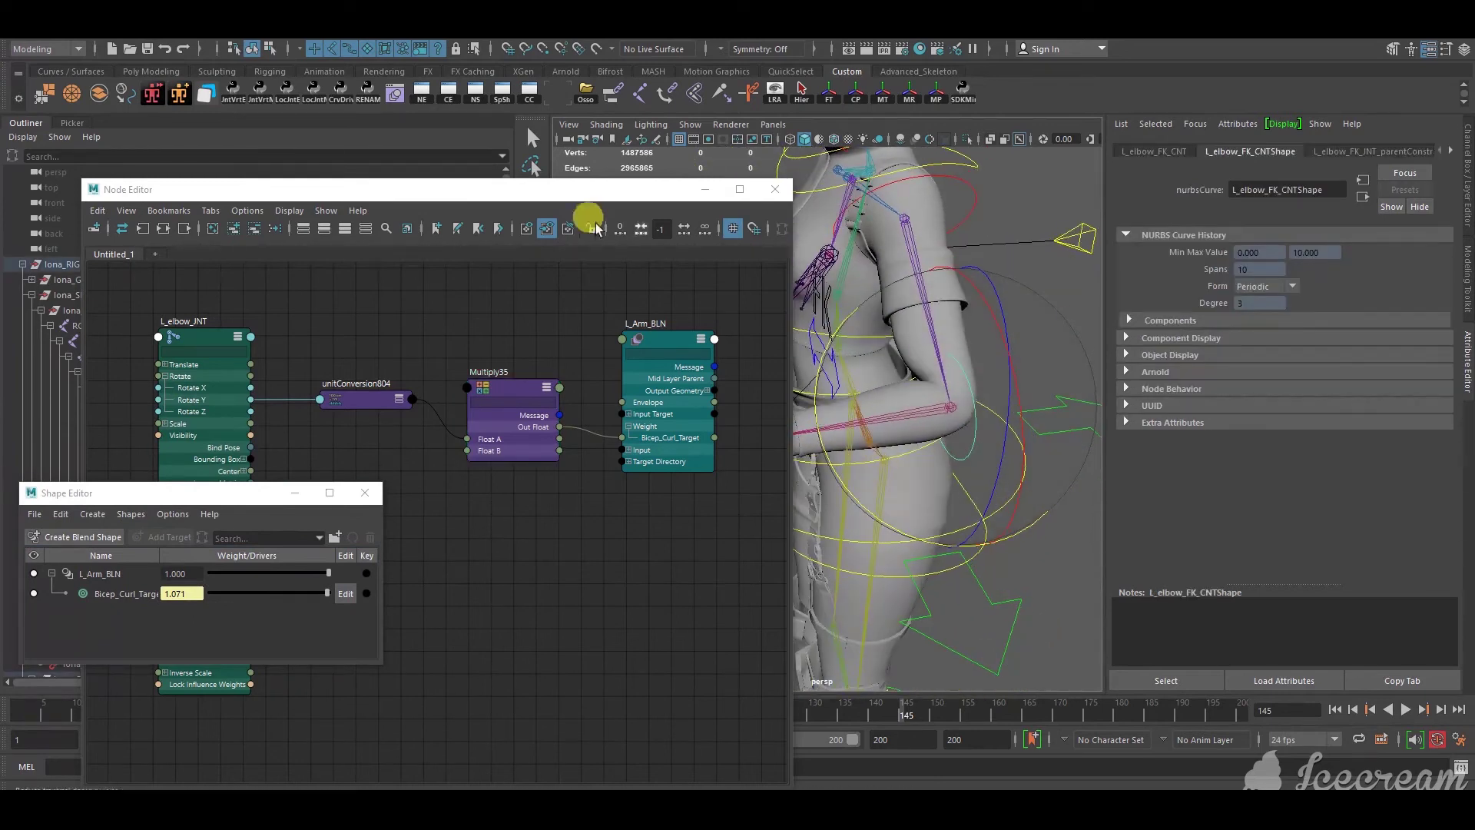
click(704, 198)
click(295, 492)
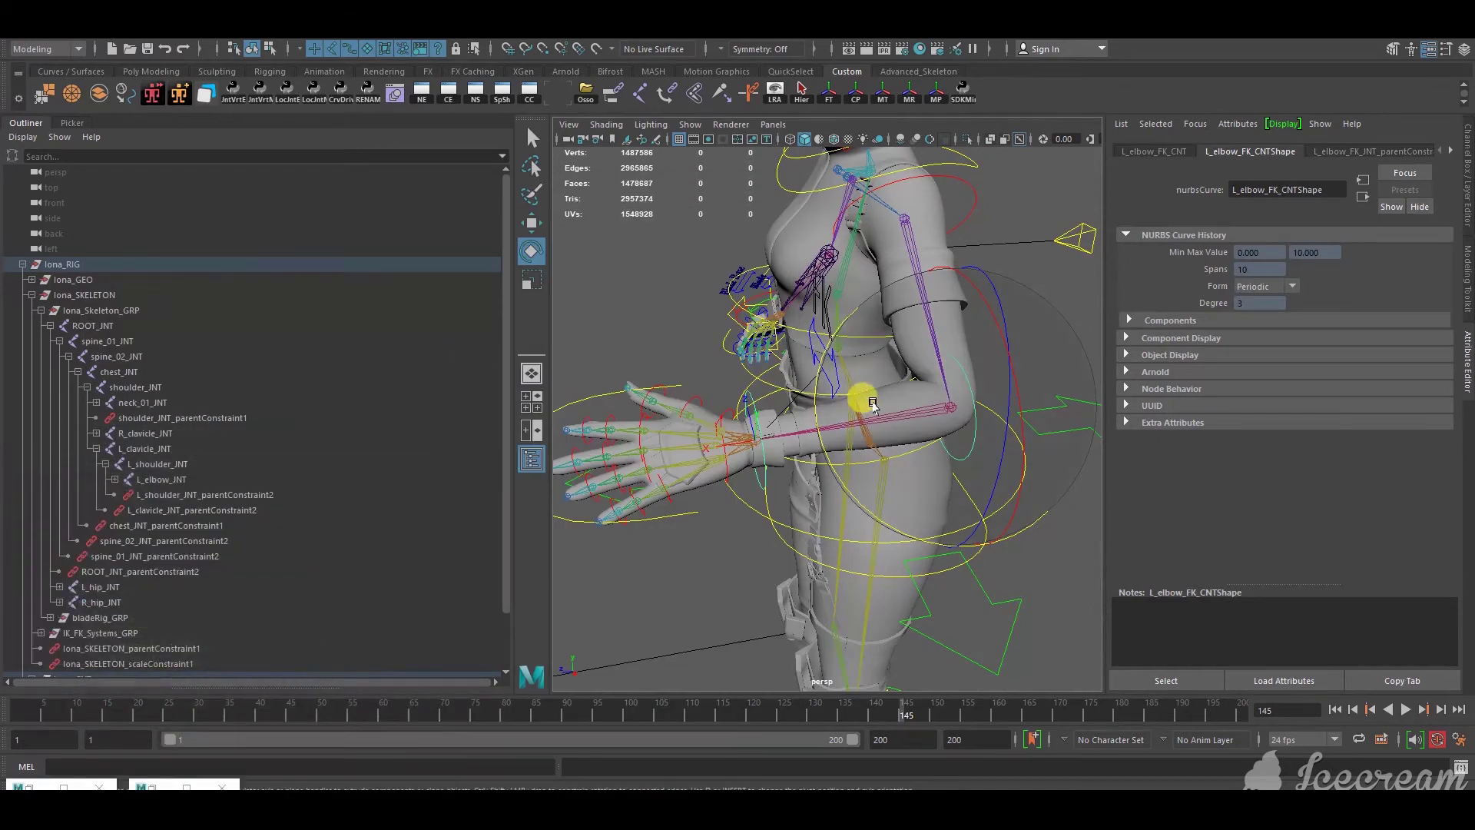
alt+drag(850, 399, 780, 422)
alt+drag(763, 478, 817, 487)
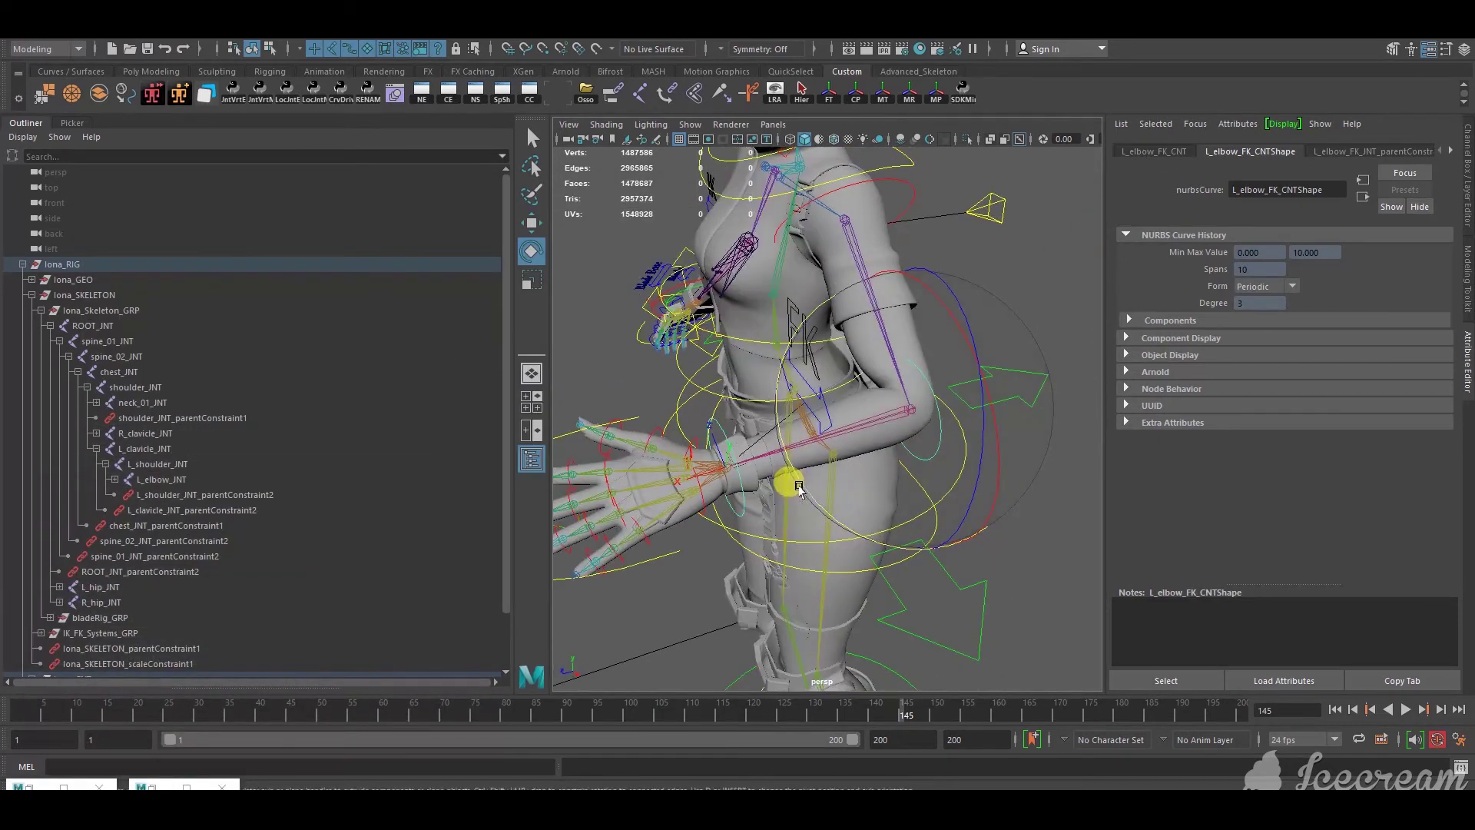
Show the elbow control's channels in the Channel Box and collapse the Outliner to enlarge the viewport
click(1465, 184)
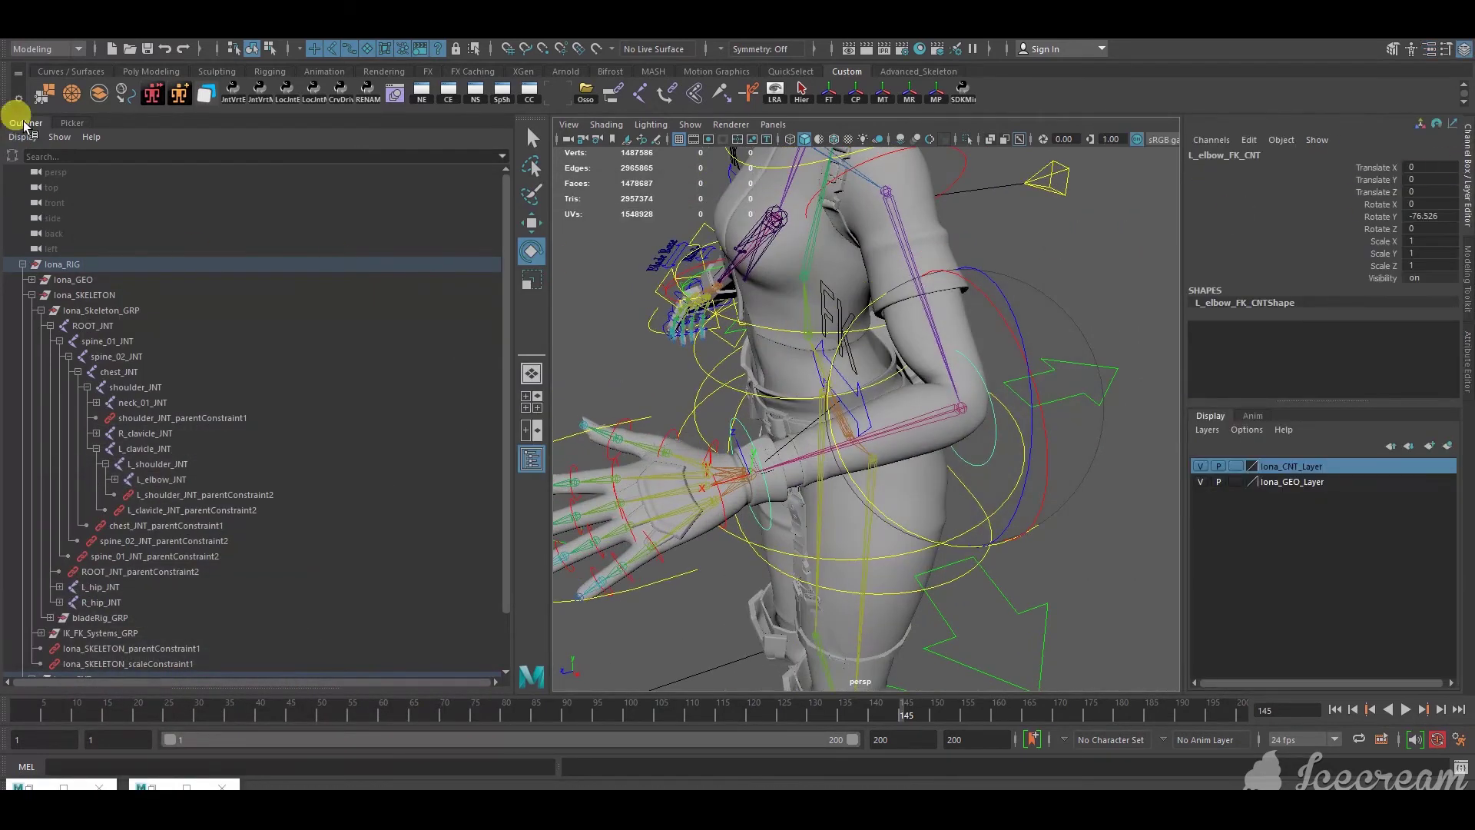
click(17, 108)
alt+drag(734, 399, 621, 466)
Place the restored Shape Editor beside the arm, minimise the Node Editor, and rotate the left elbow FK control to a Rotate Y of about -80
click(63, 786)
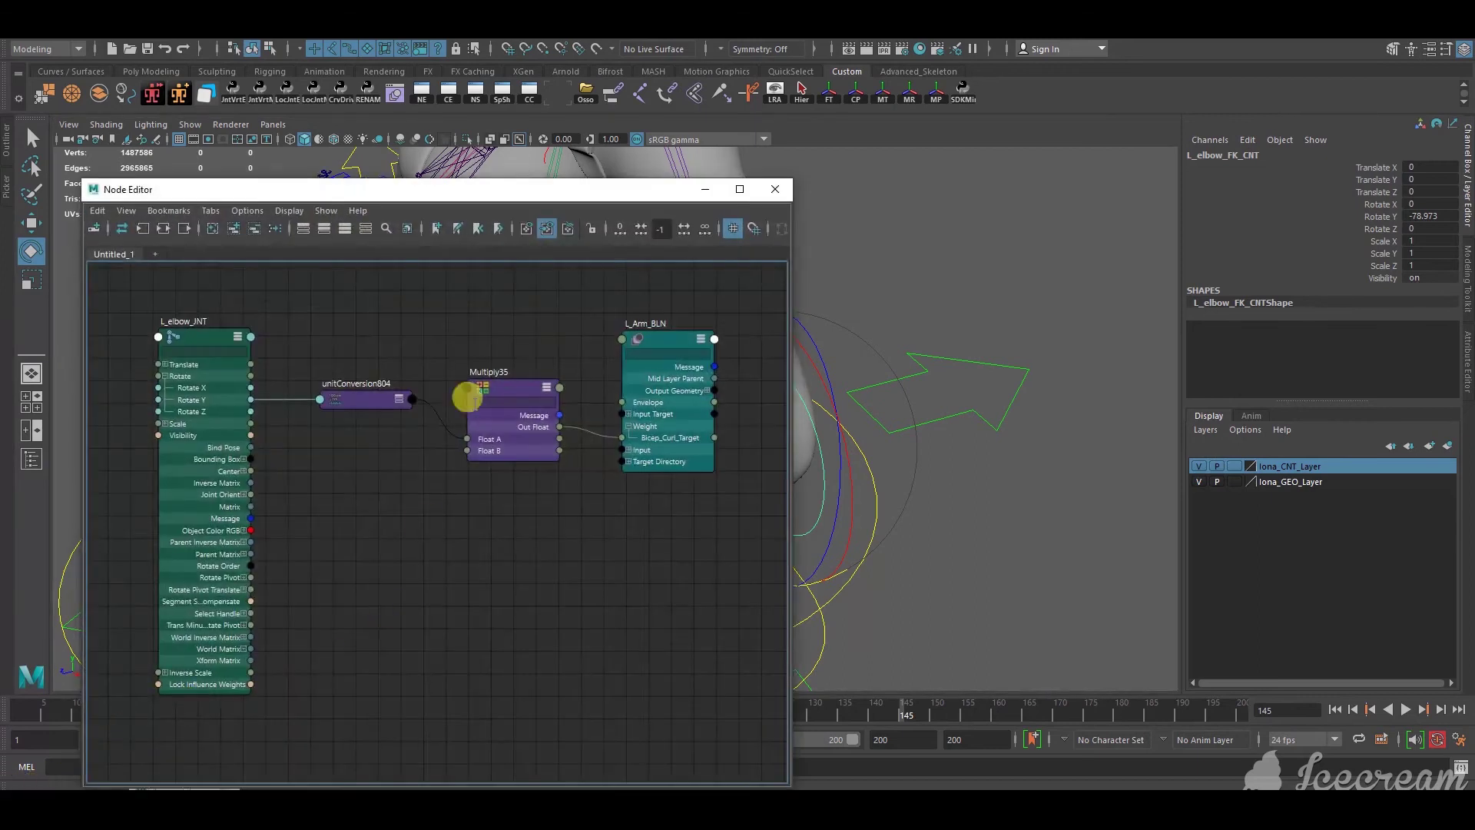
click(150, 785)
click(705, 190)
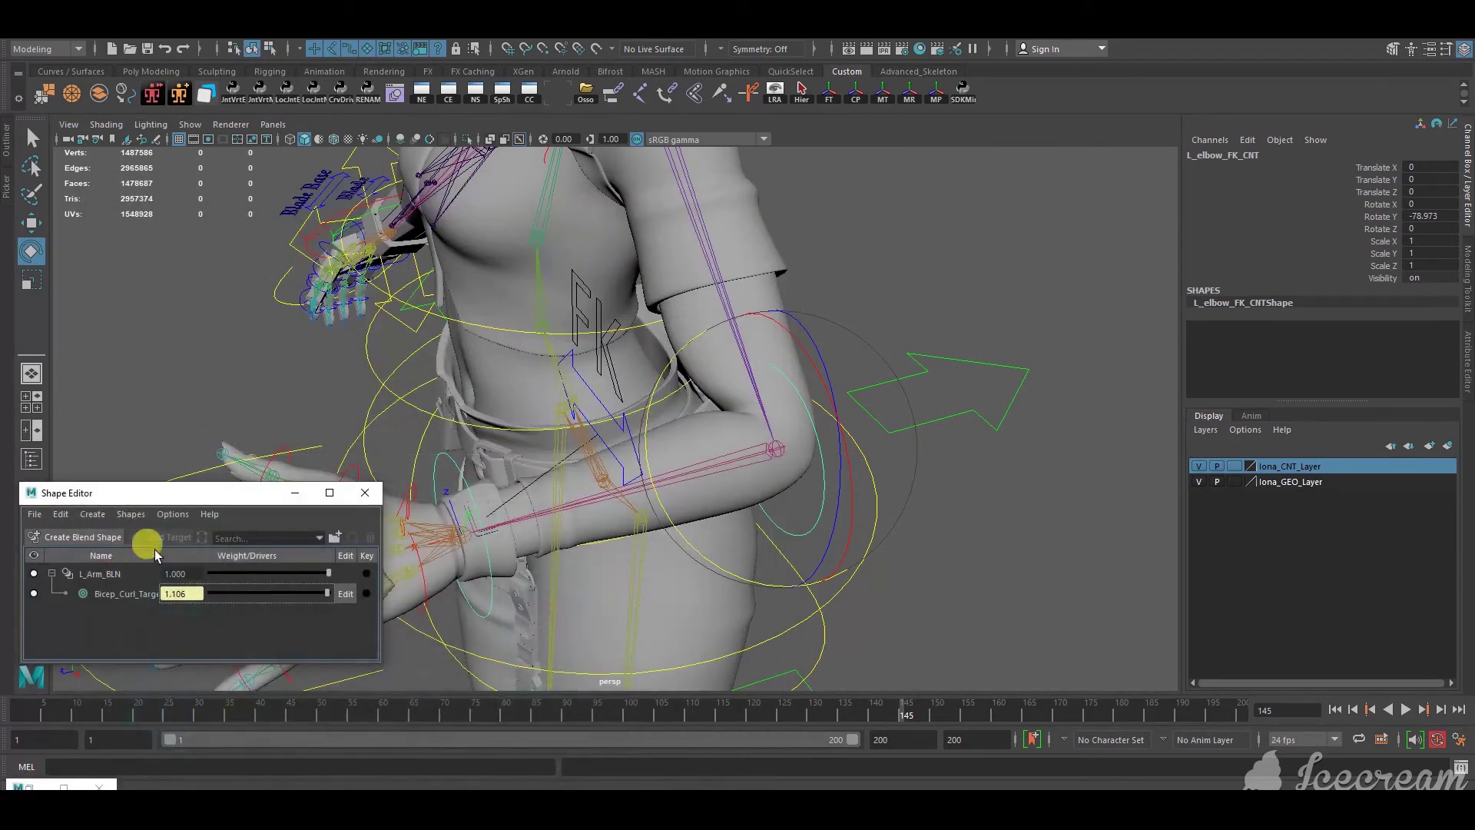
drag(177, 496, 381, 301)
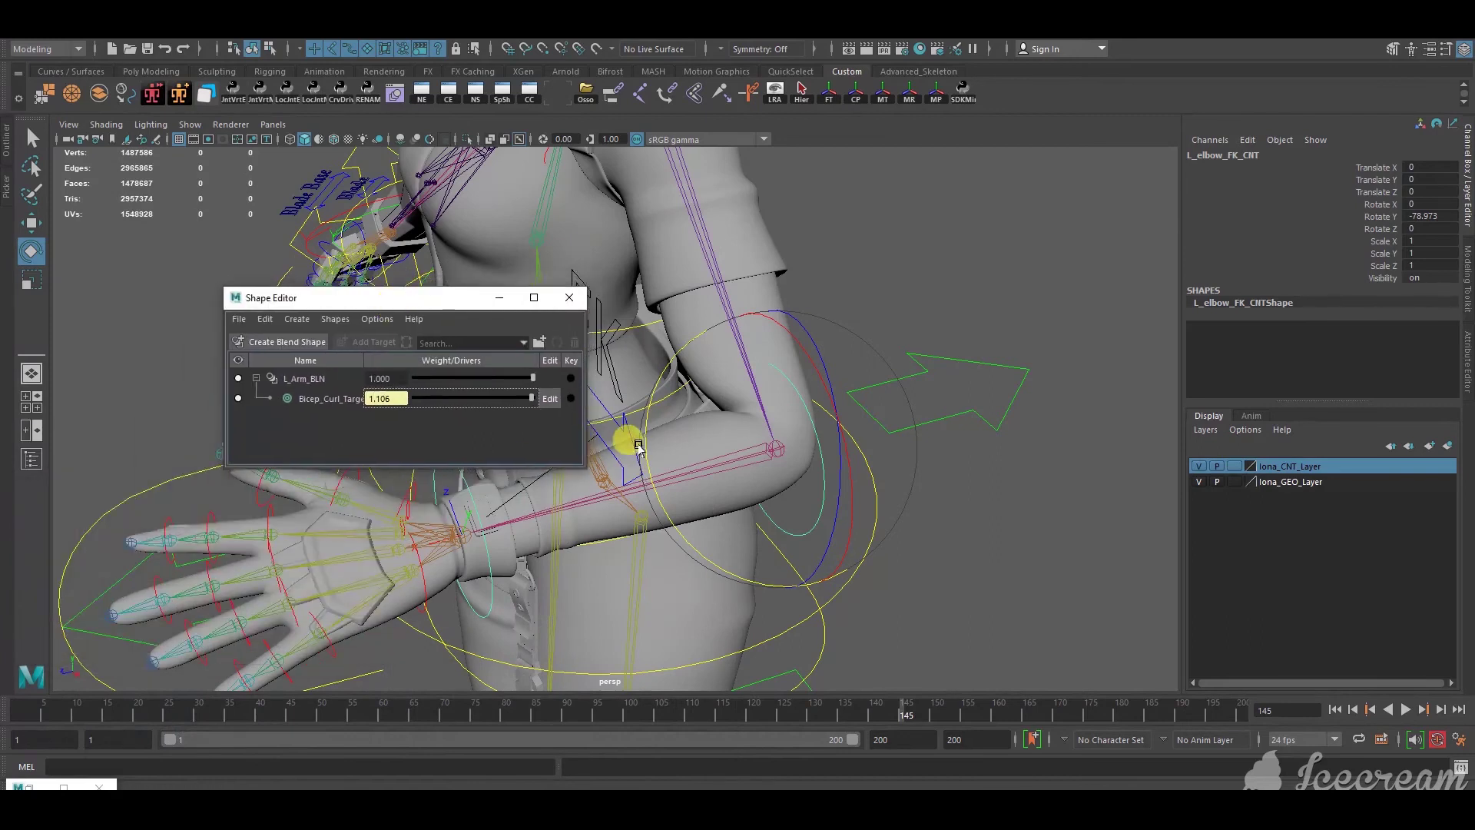
mouse_move(638, 446)
mouse_down()
mouse_move(630, 413)
mouse_move(643, 421)
mouse_up()
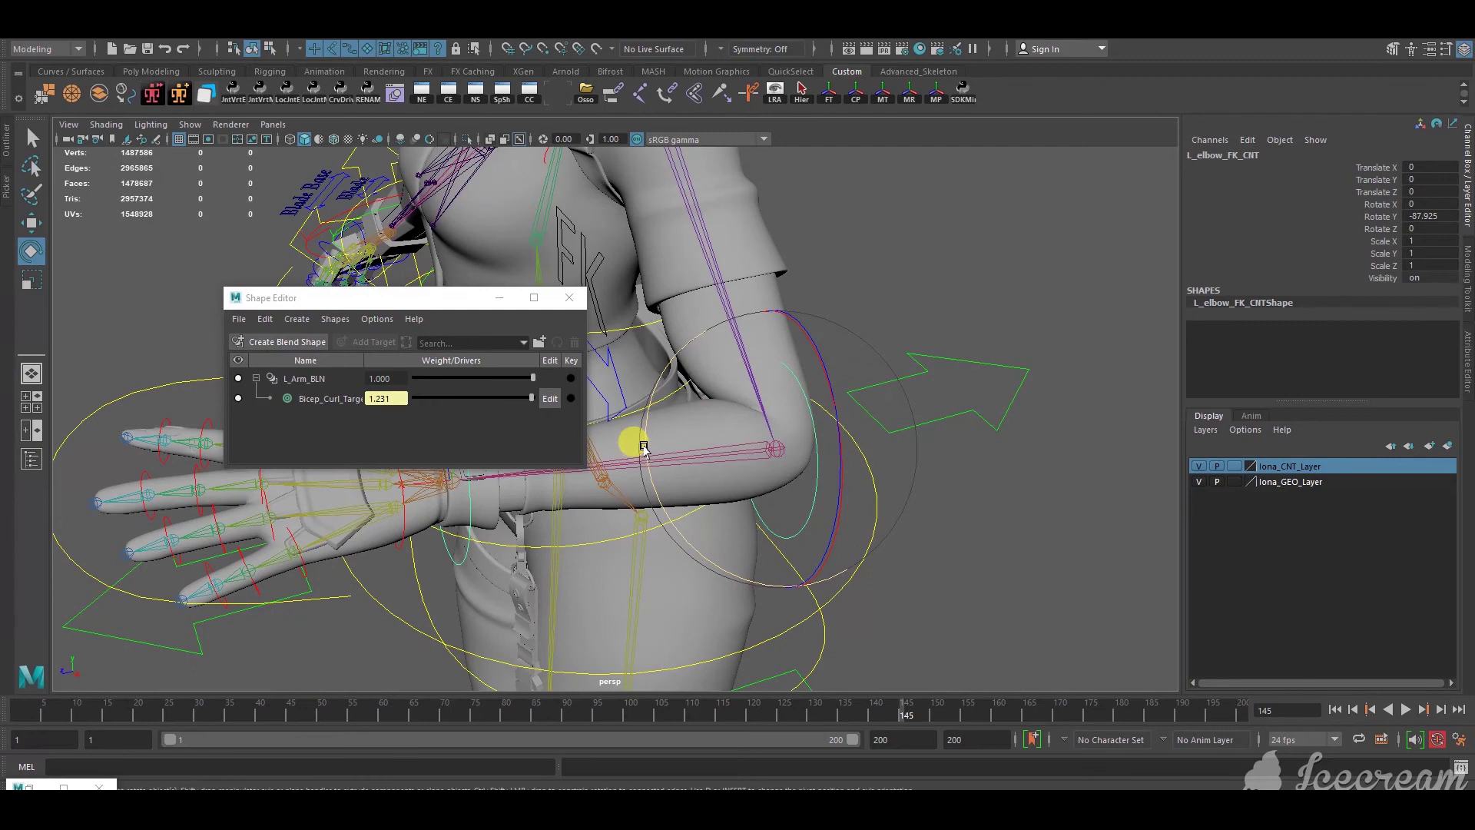
drag(644, 446, 628, 480)
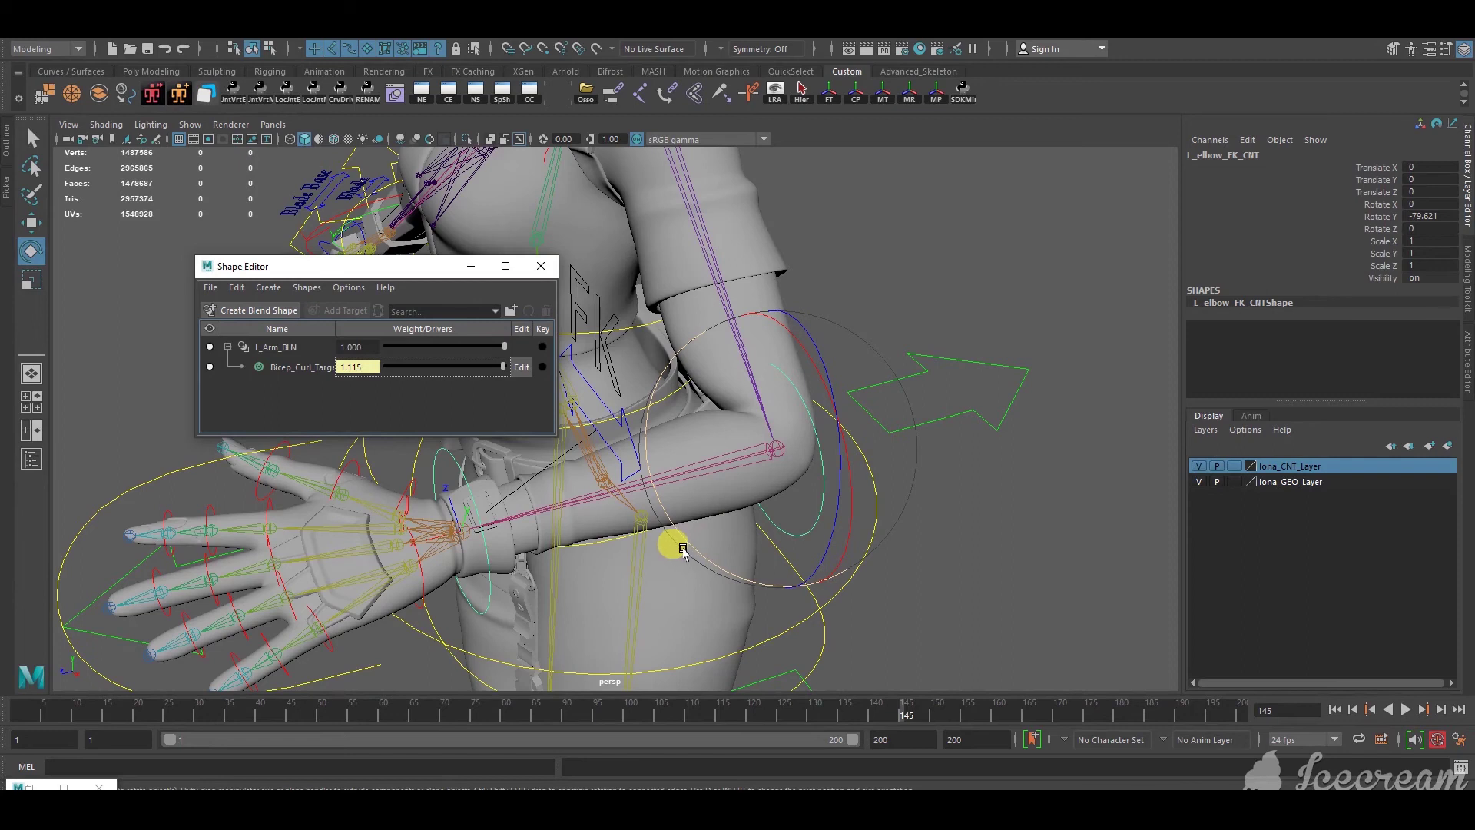
Try left elbow Rotate Y values of about -104 and 27 while checking the Bicep_Curl_Target weight, and undo both rotations
drag(683, 550, 631, 496)
alt+drag(704, 306, 643, 320)
click(356, 370)
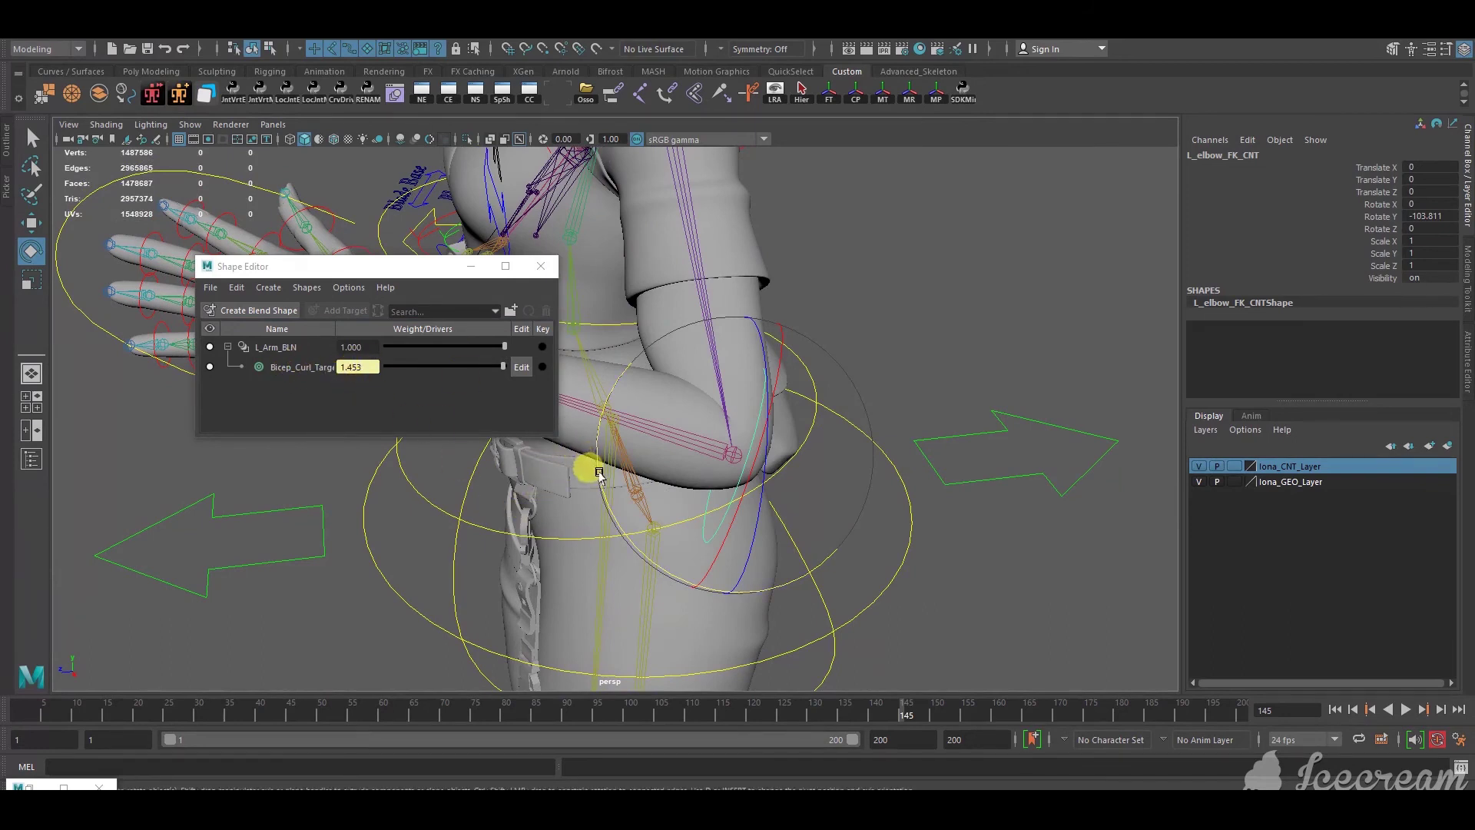
drag(600, 475, 945, 602)
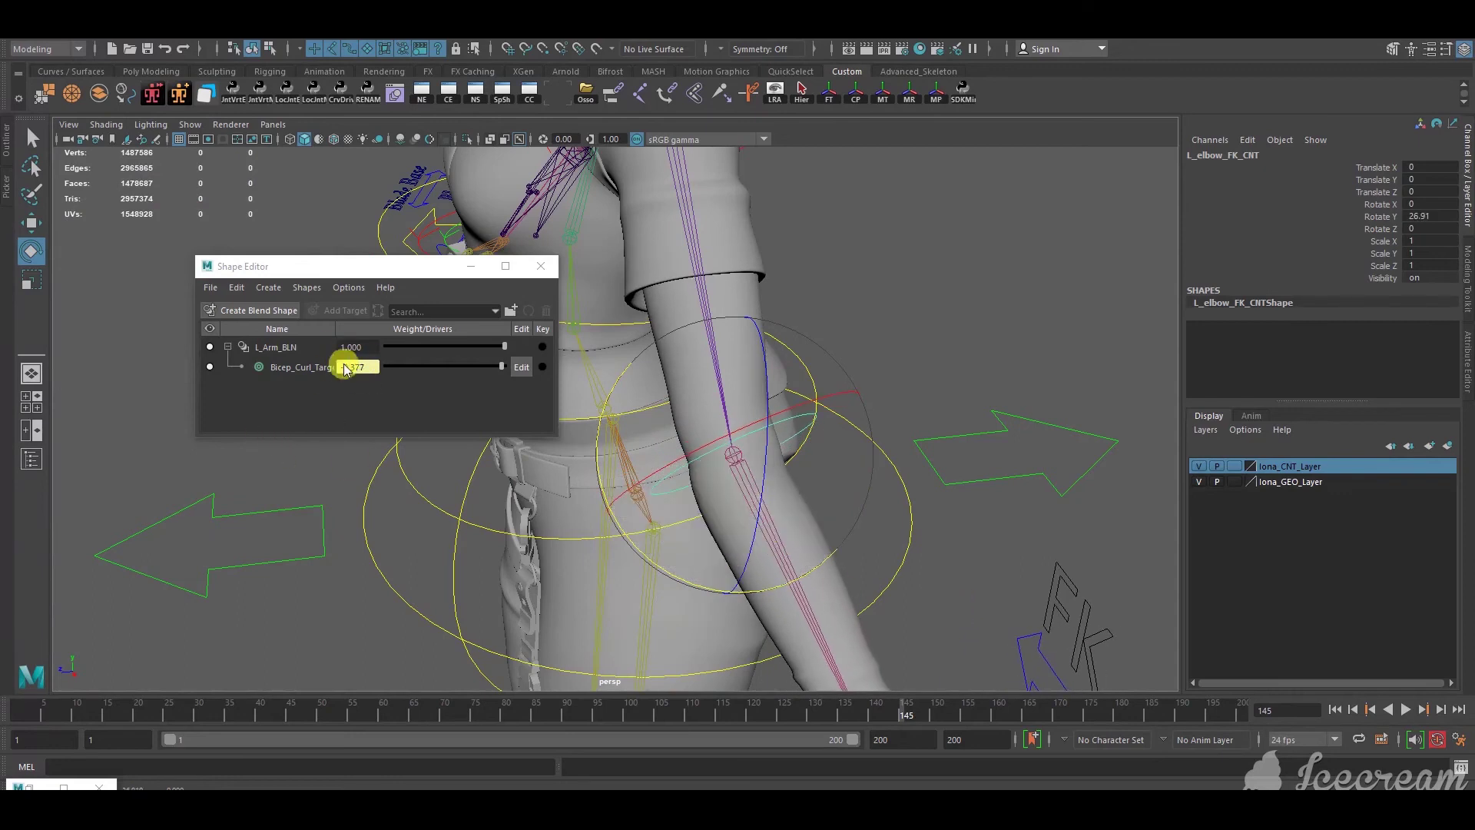
key(ctrl+z)
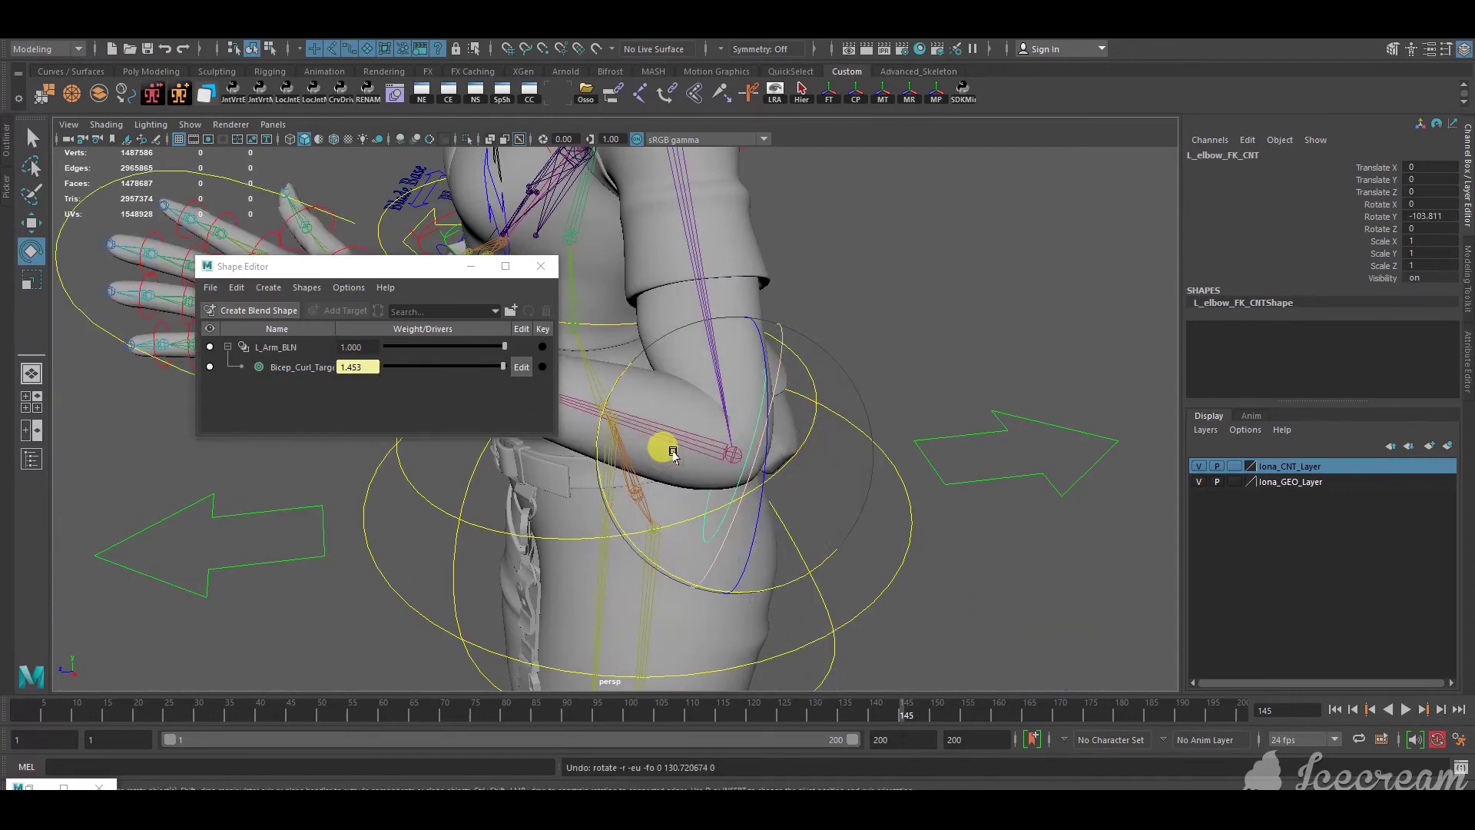
key(ctrl+z)
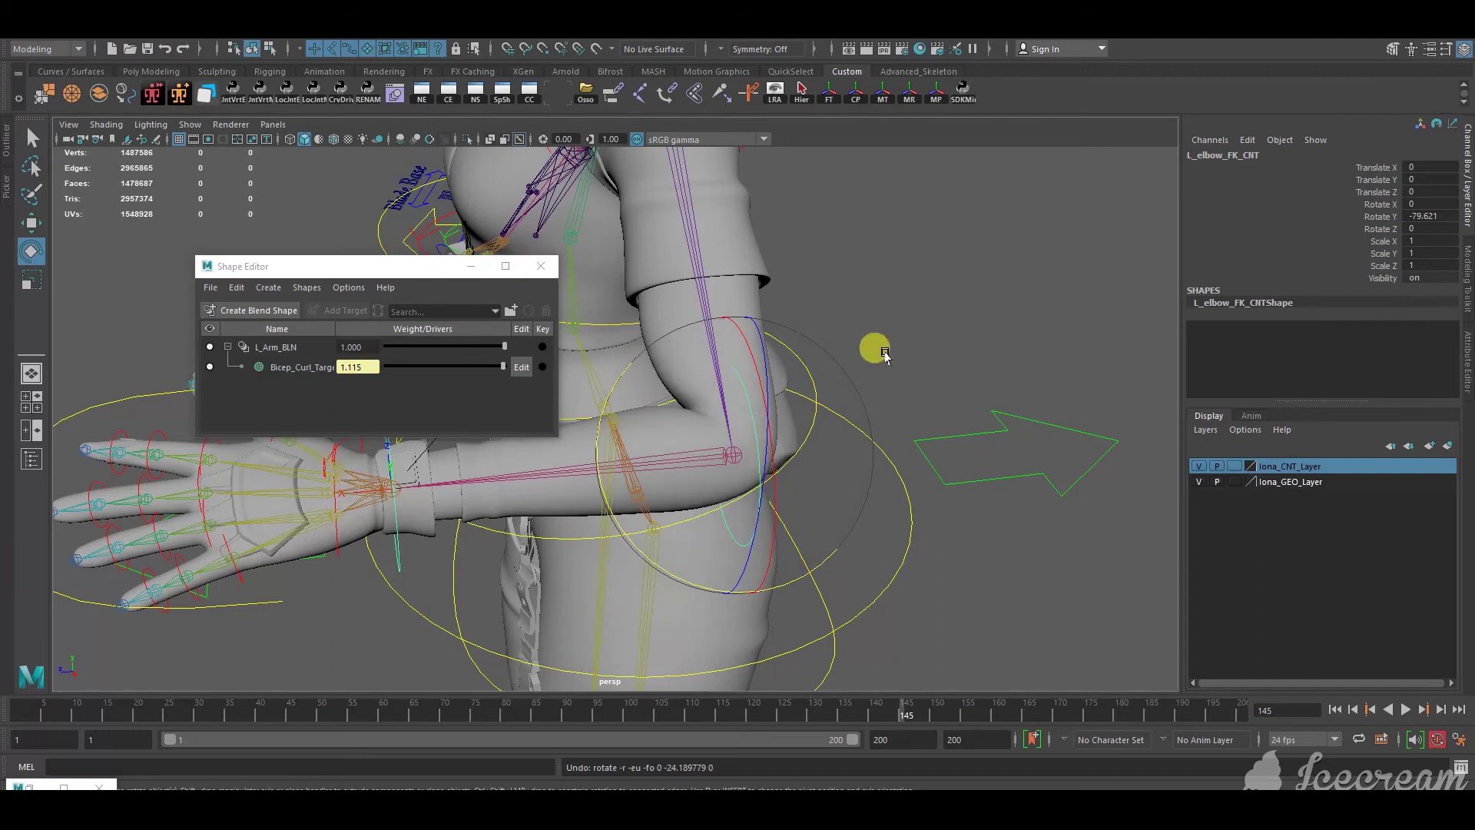
Restore the Node Editor and spread L_Arm_BLN, L_elbow_JNT and unitConversion804 farther apart to make room around the Multiply35 node
click(24, 784)
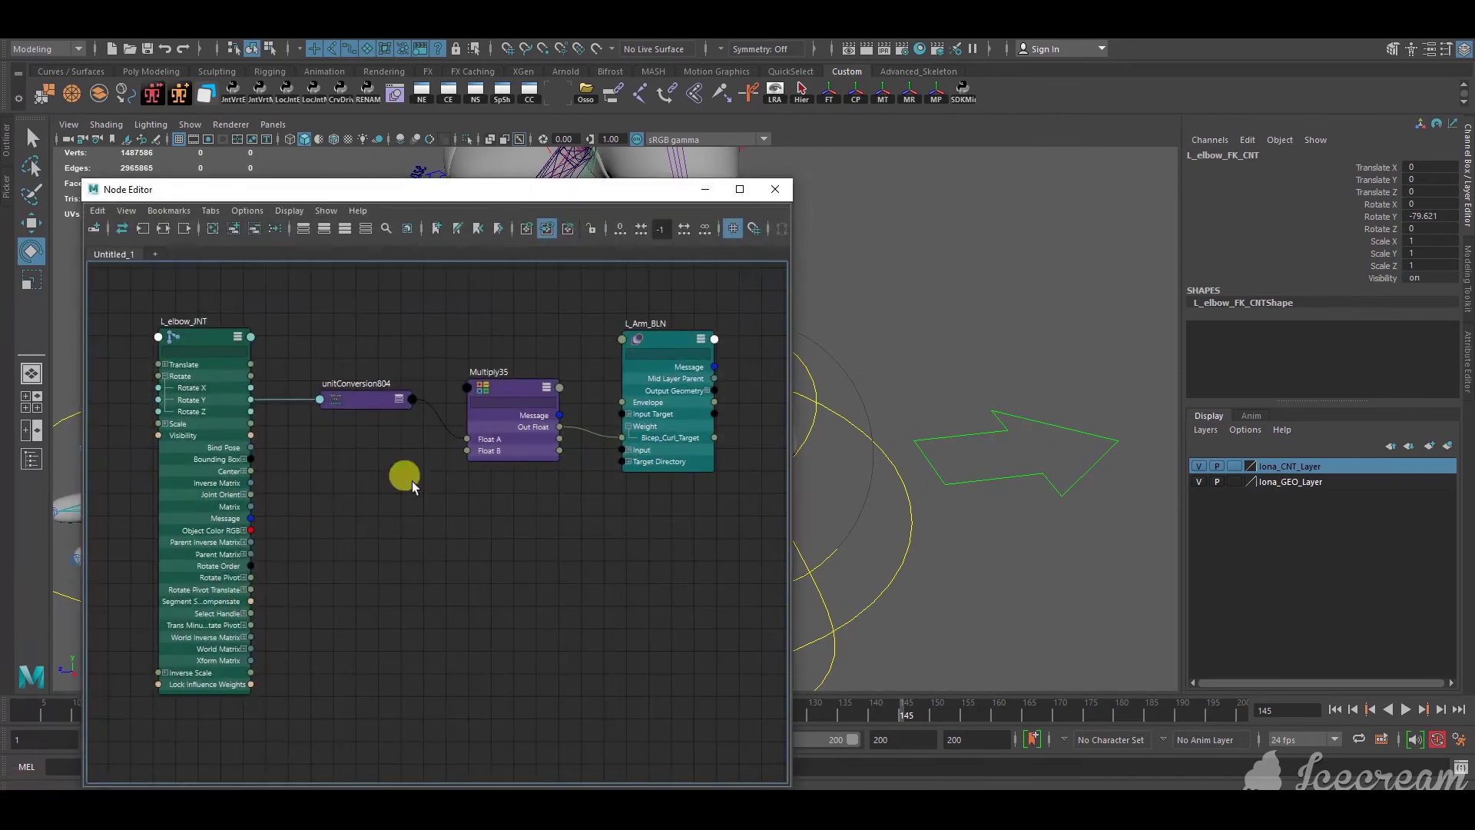
drag(477, 189, 463, 120)
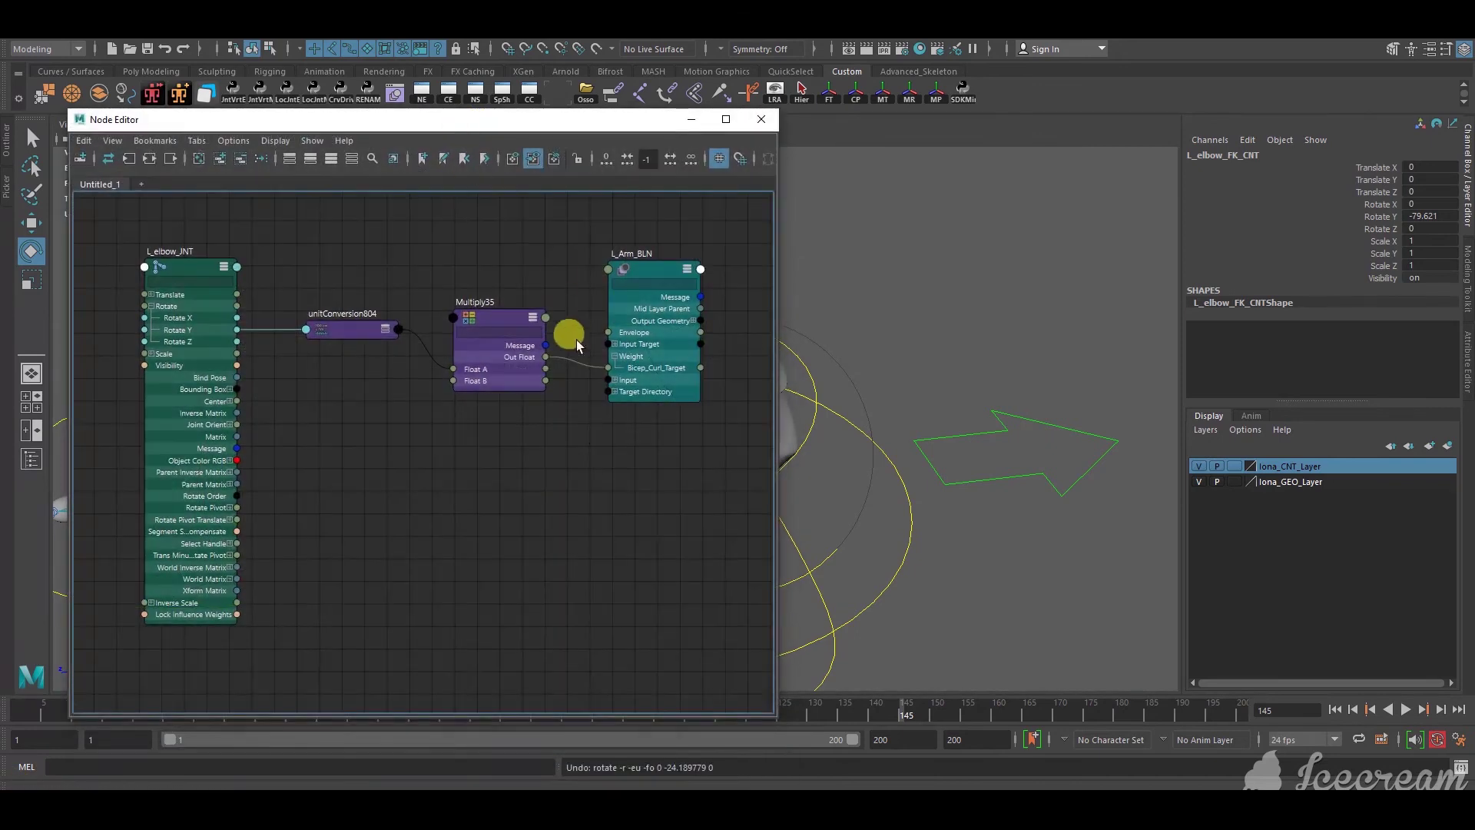
click(637, 265)
drag(657, 275, 776, 278)
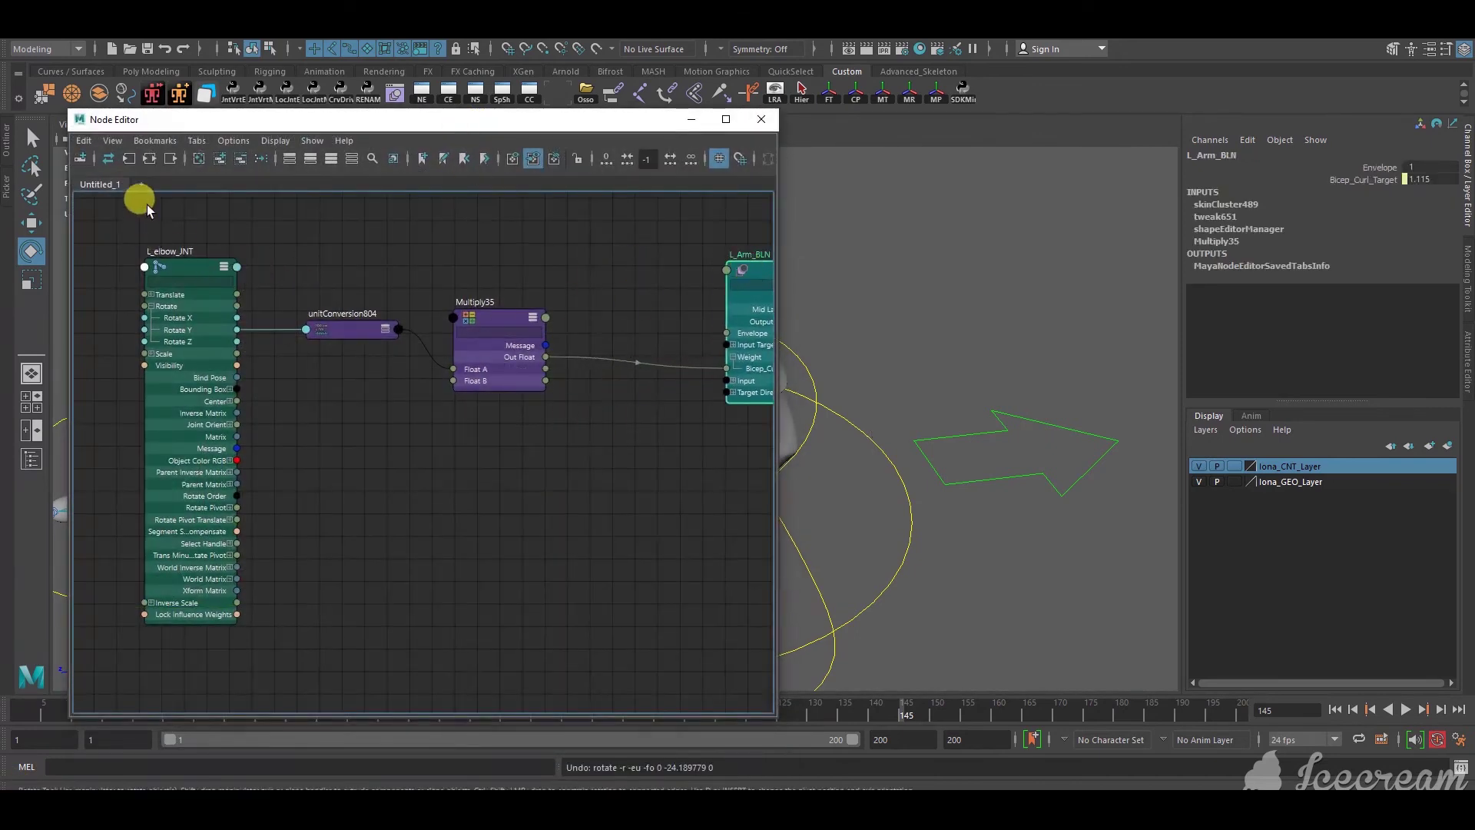
drag(148, 209, 357, 404)
drag(346, 328, 225, 340)
scroll(430, 455, down, 3)
alt+middle_drag(430, 455, 469, 451)
scroll(497, 396, up, 3)
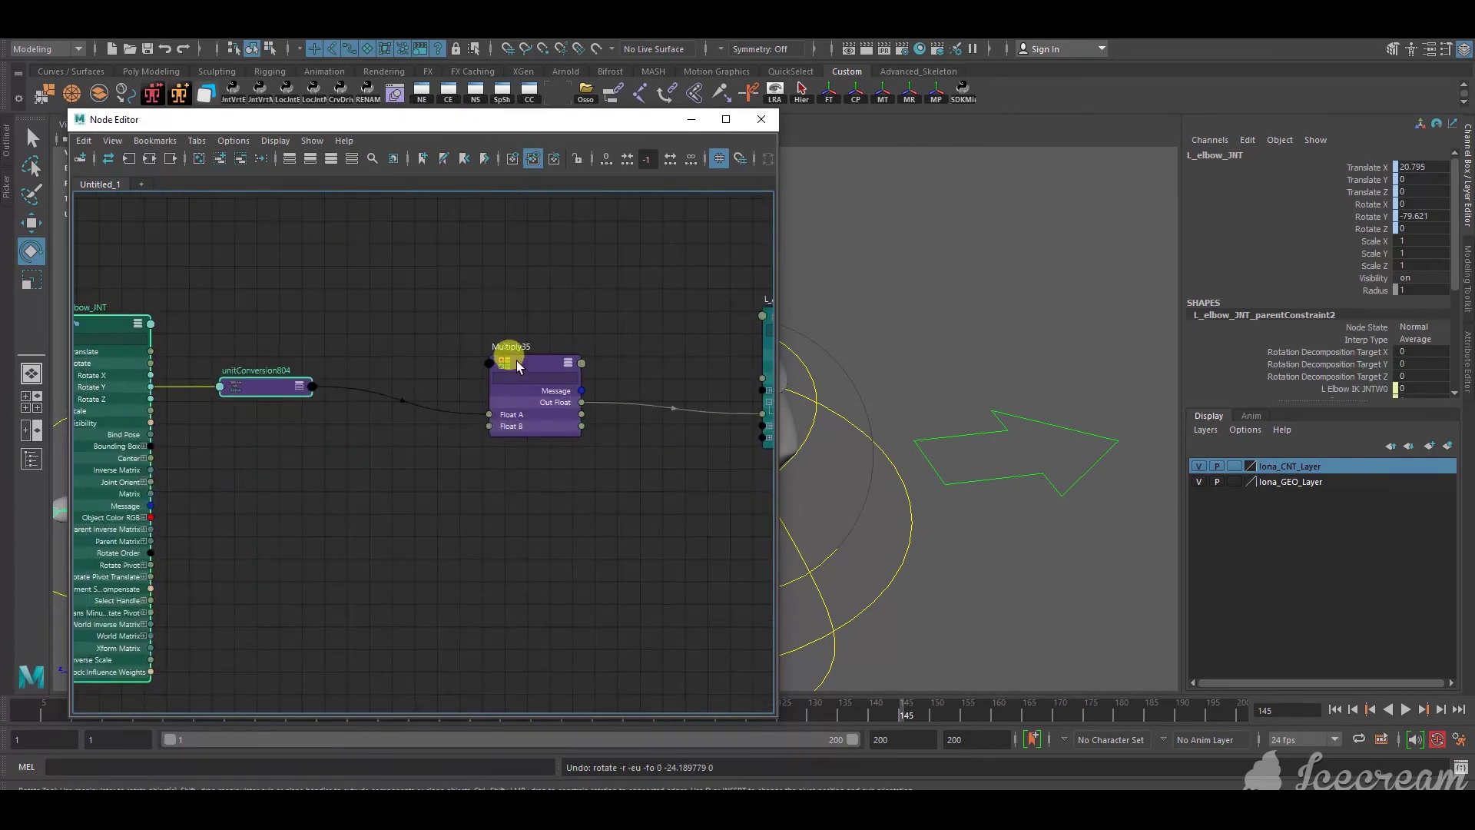
Create a floatMath node between Multiply35 and L_Arm_BLN, name it Max21, and expand it to show its ports
drag(510, 346, 456, 358)
alt+middle_drag(567, 459, 487, 476)
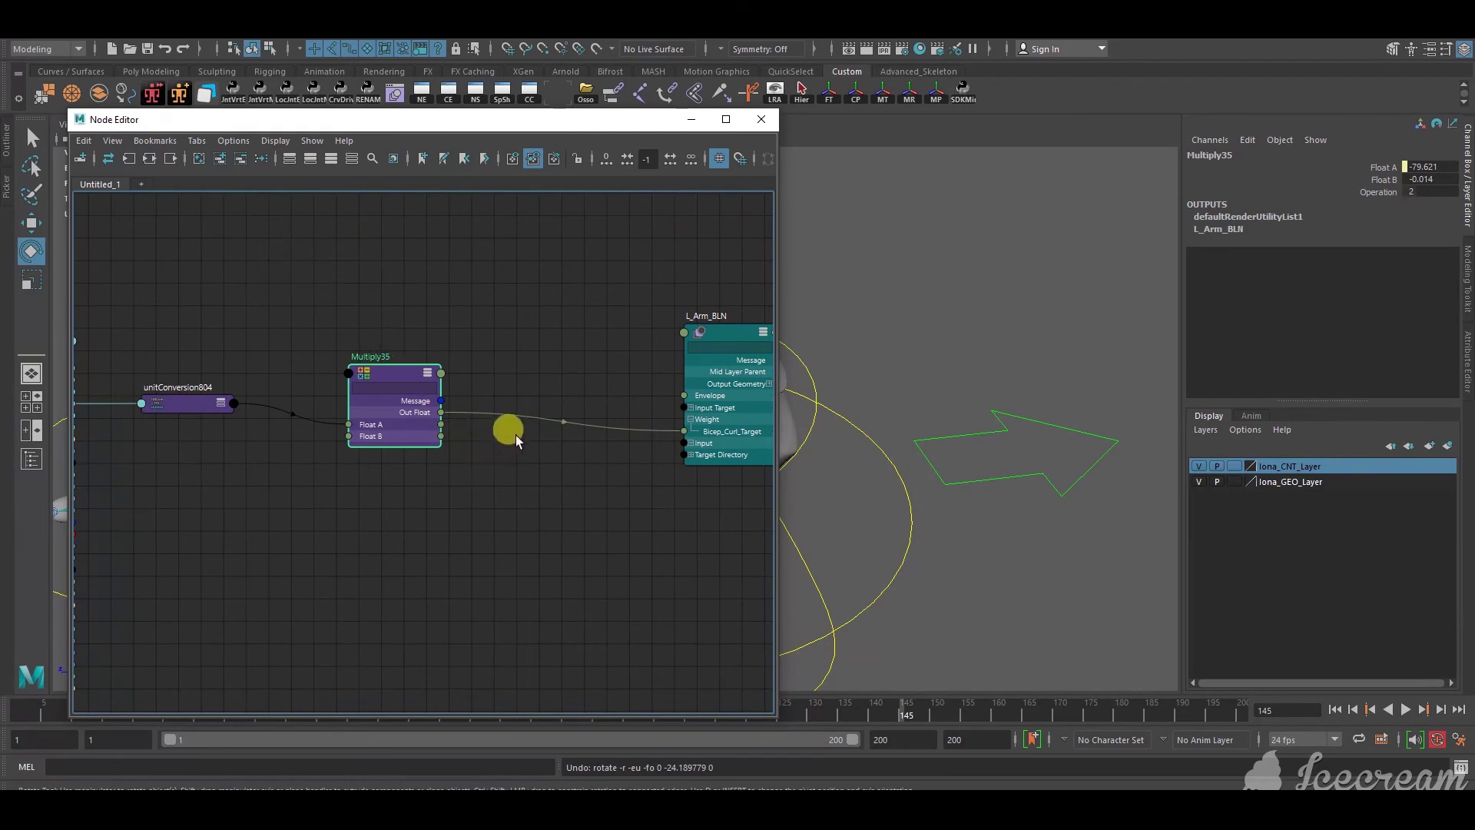
click(519, 385)
key(Tab)
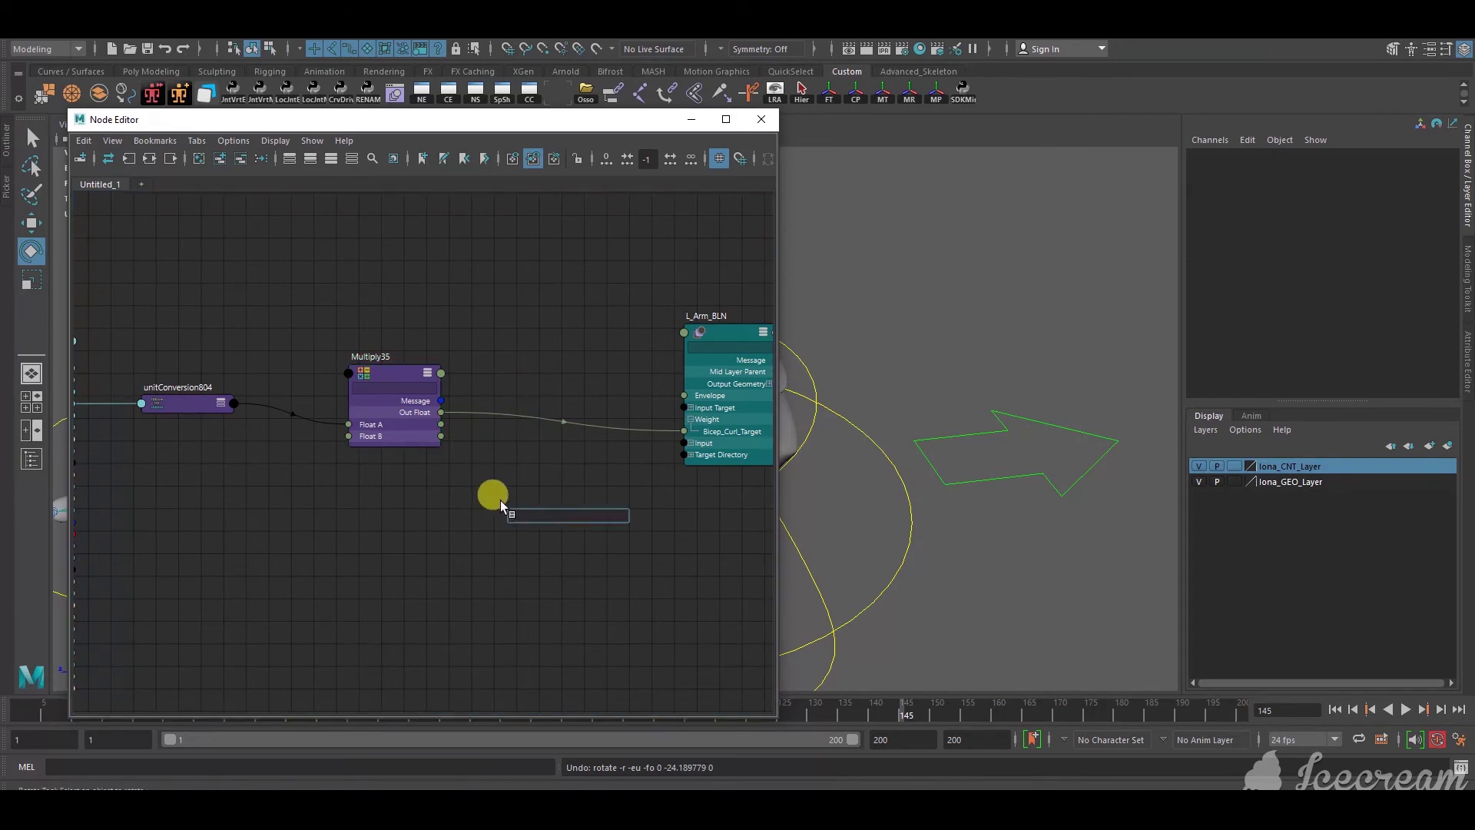
text(math)
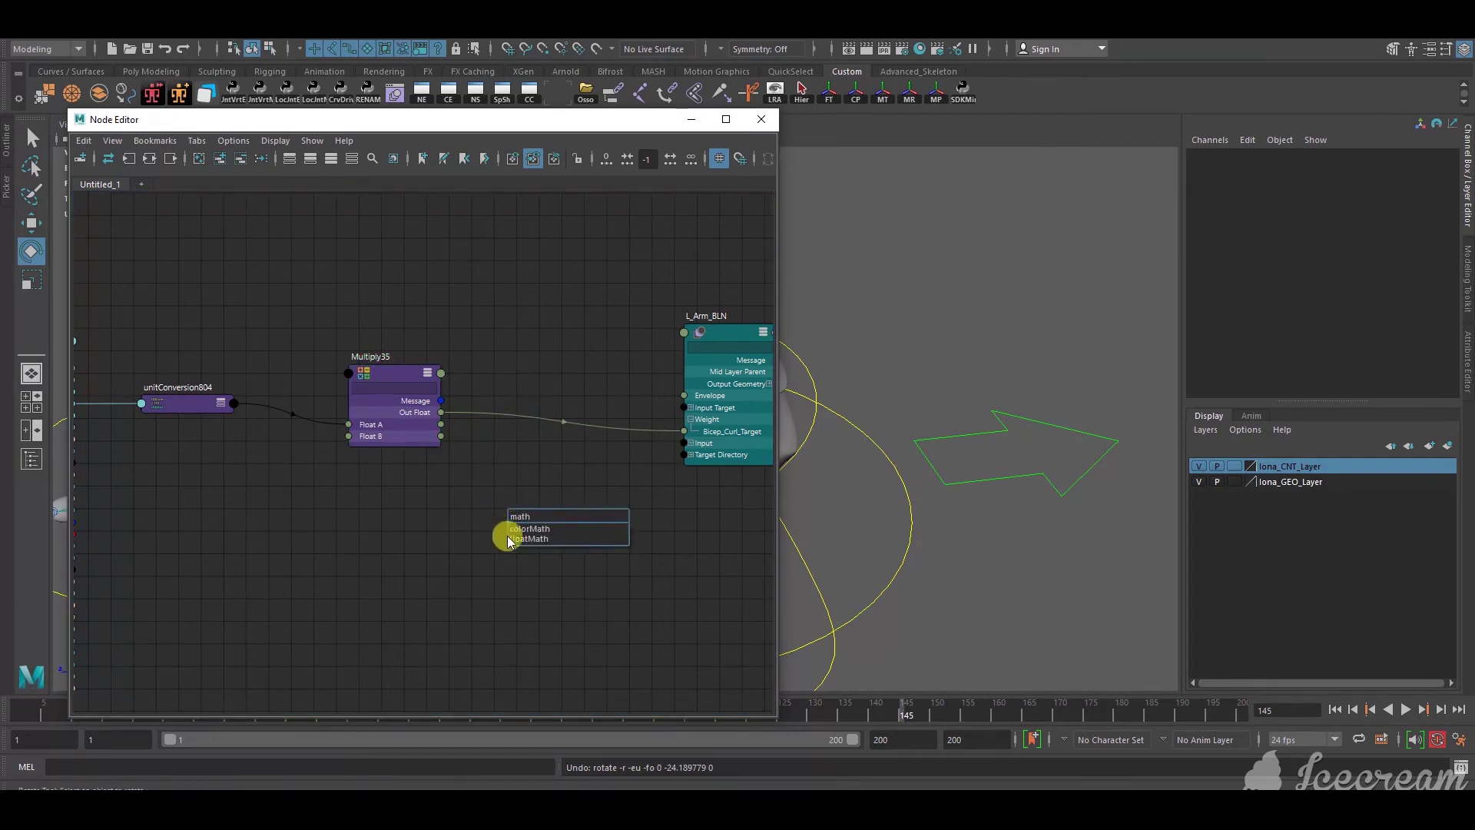
click(529, 540)
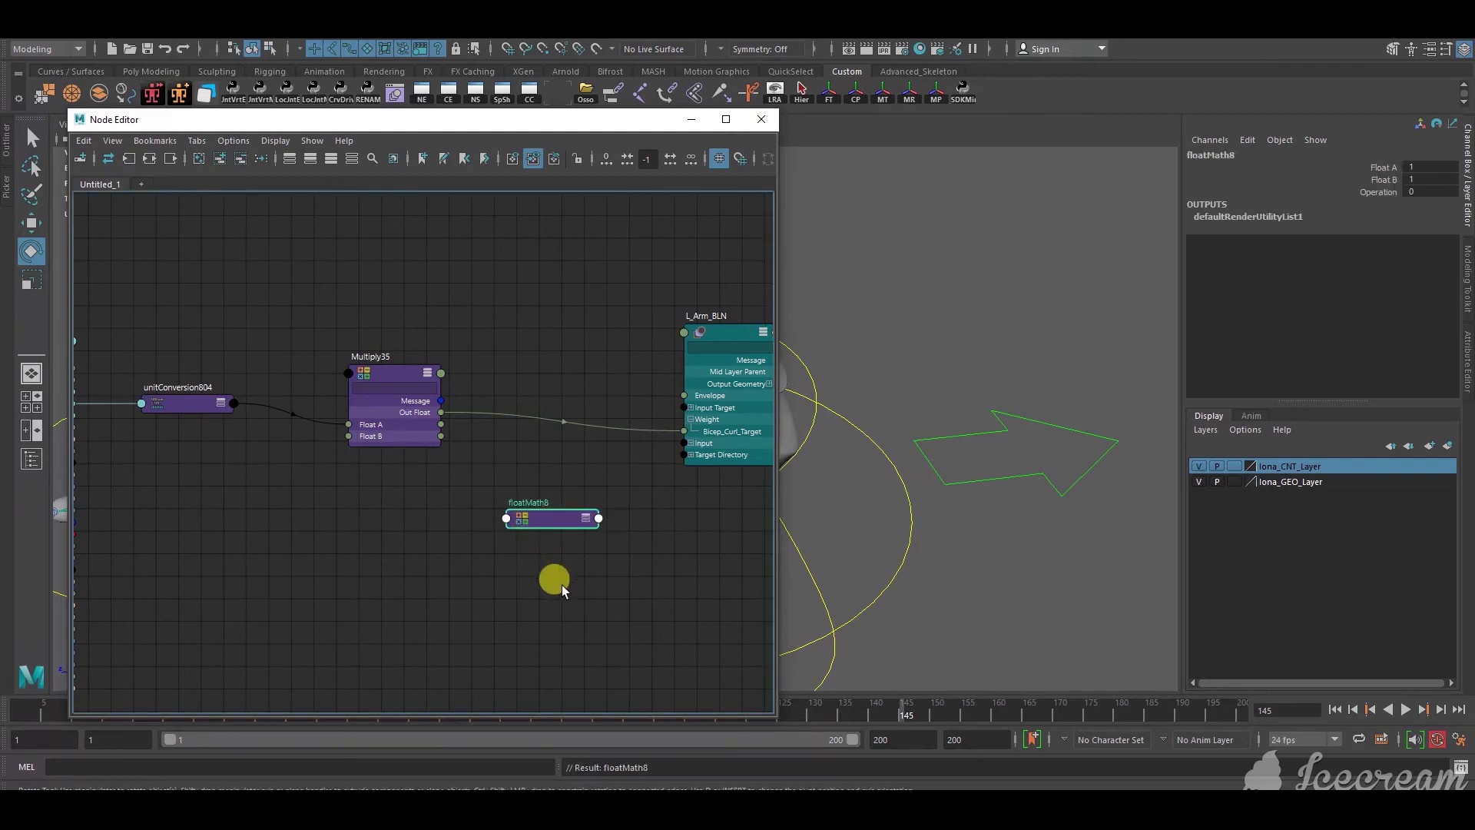
double_click(530, 503)
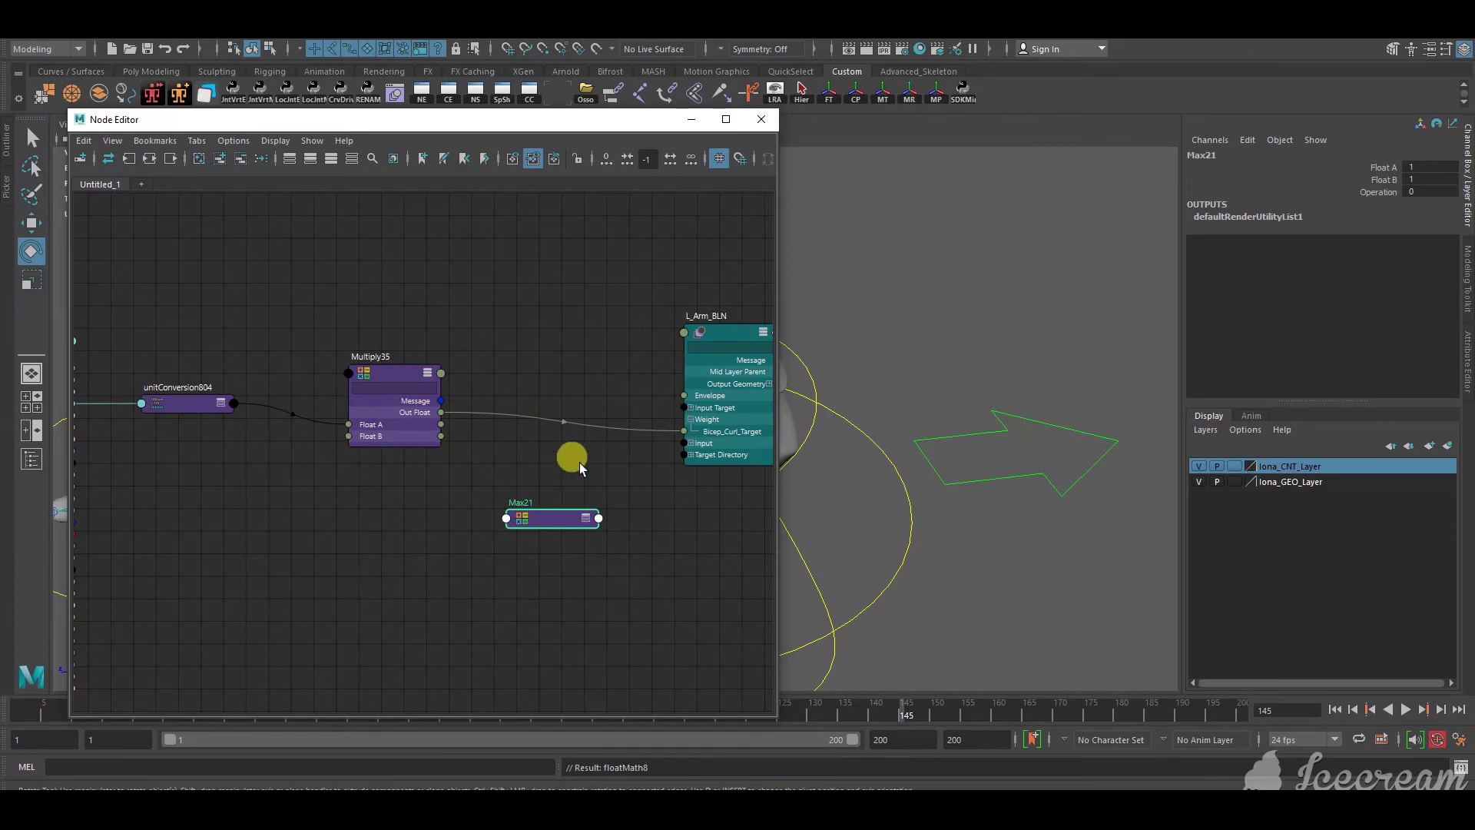
click(587, 519)
drag(548, 524, 542, 471)
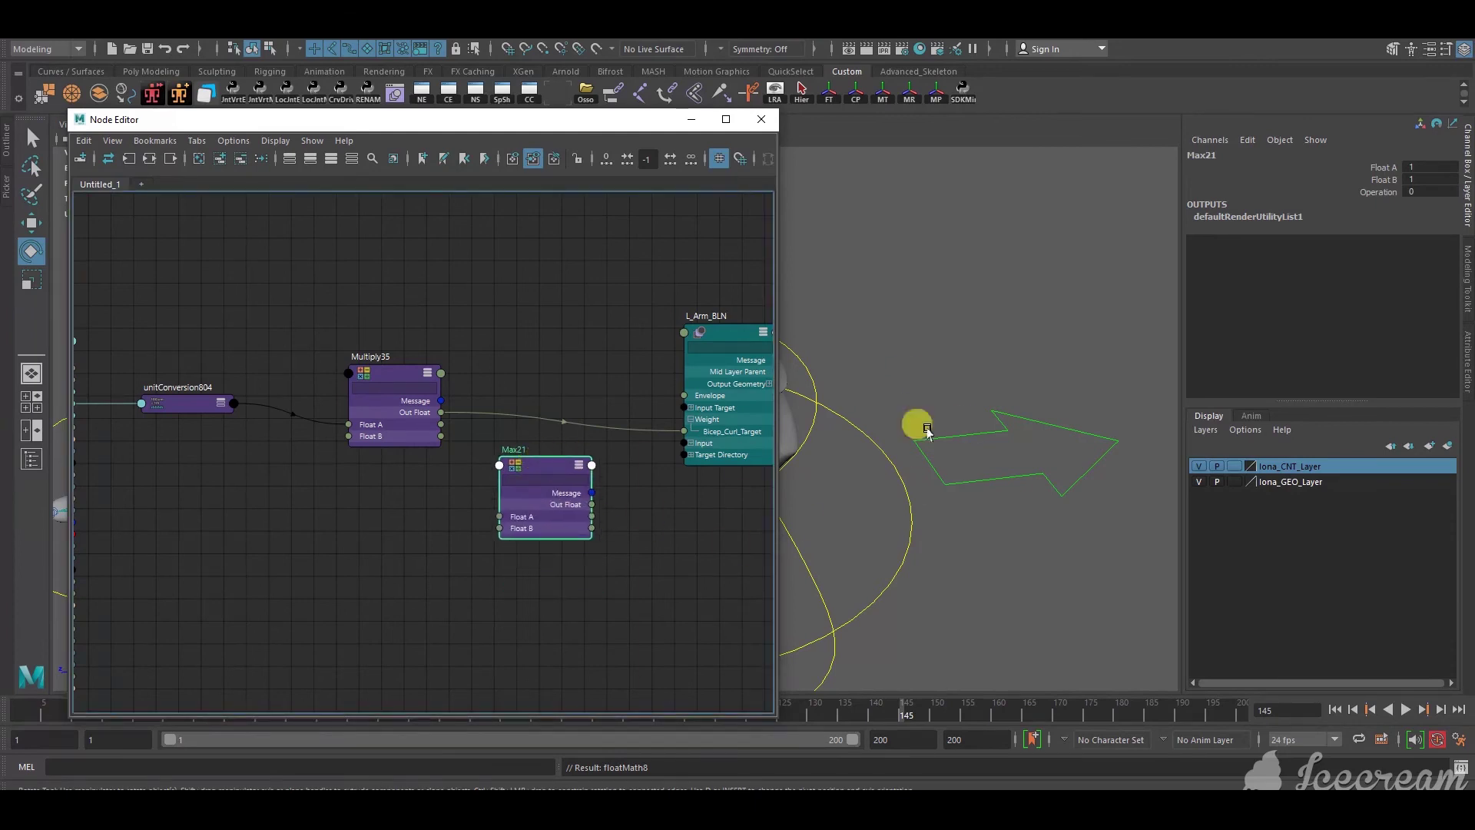
Show the Max21 node's attributes and set its math operation to Min
click(1465, 367)
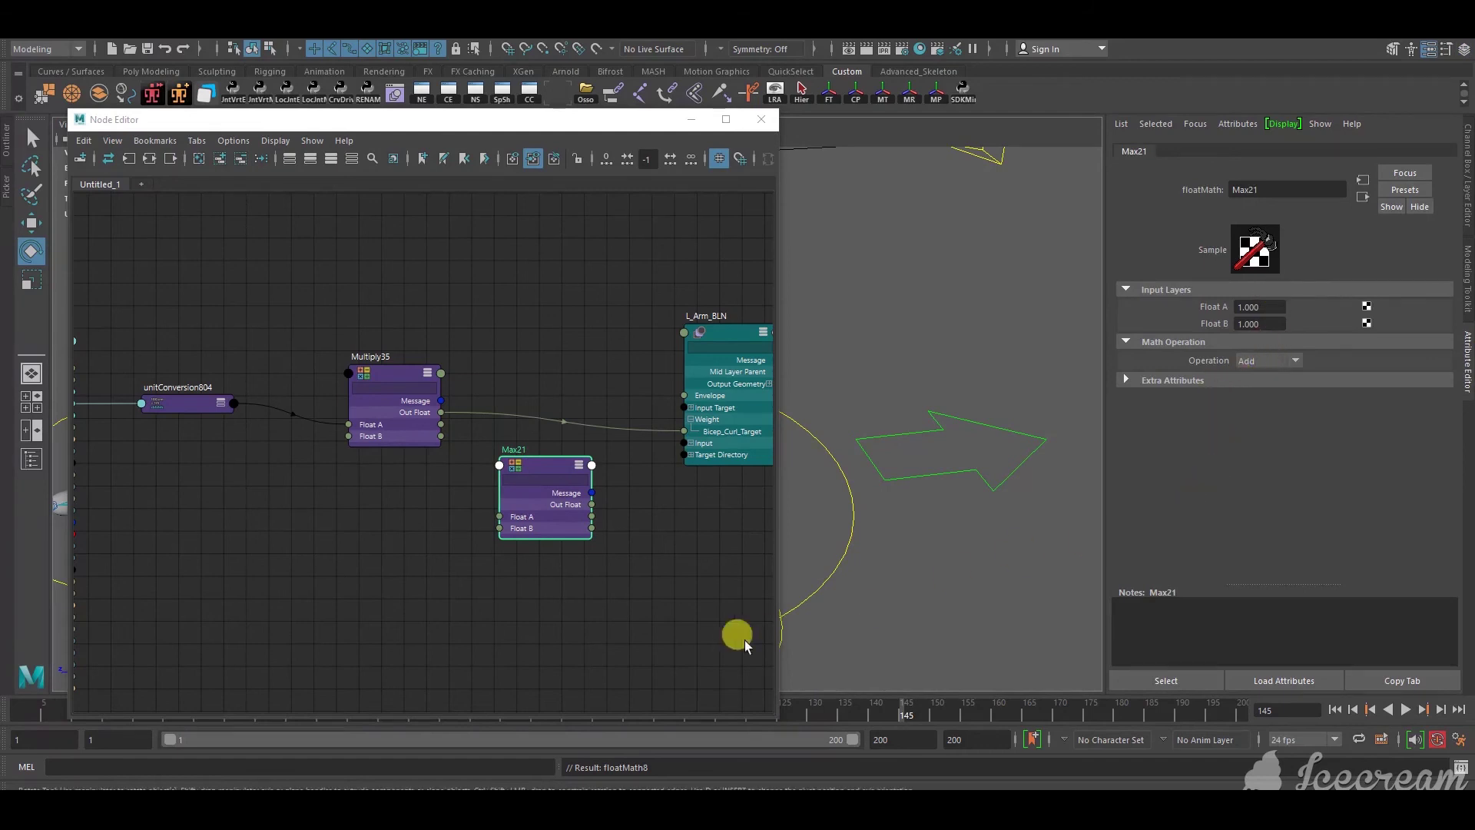
mouse_move(535, 471)
mouse_down()
mouse_move(519, 562)
mouse_move(533, 464)
mouse_up()
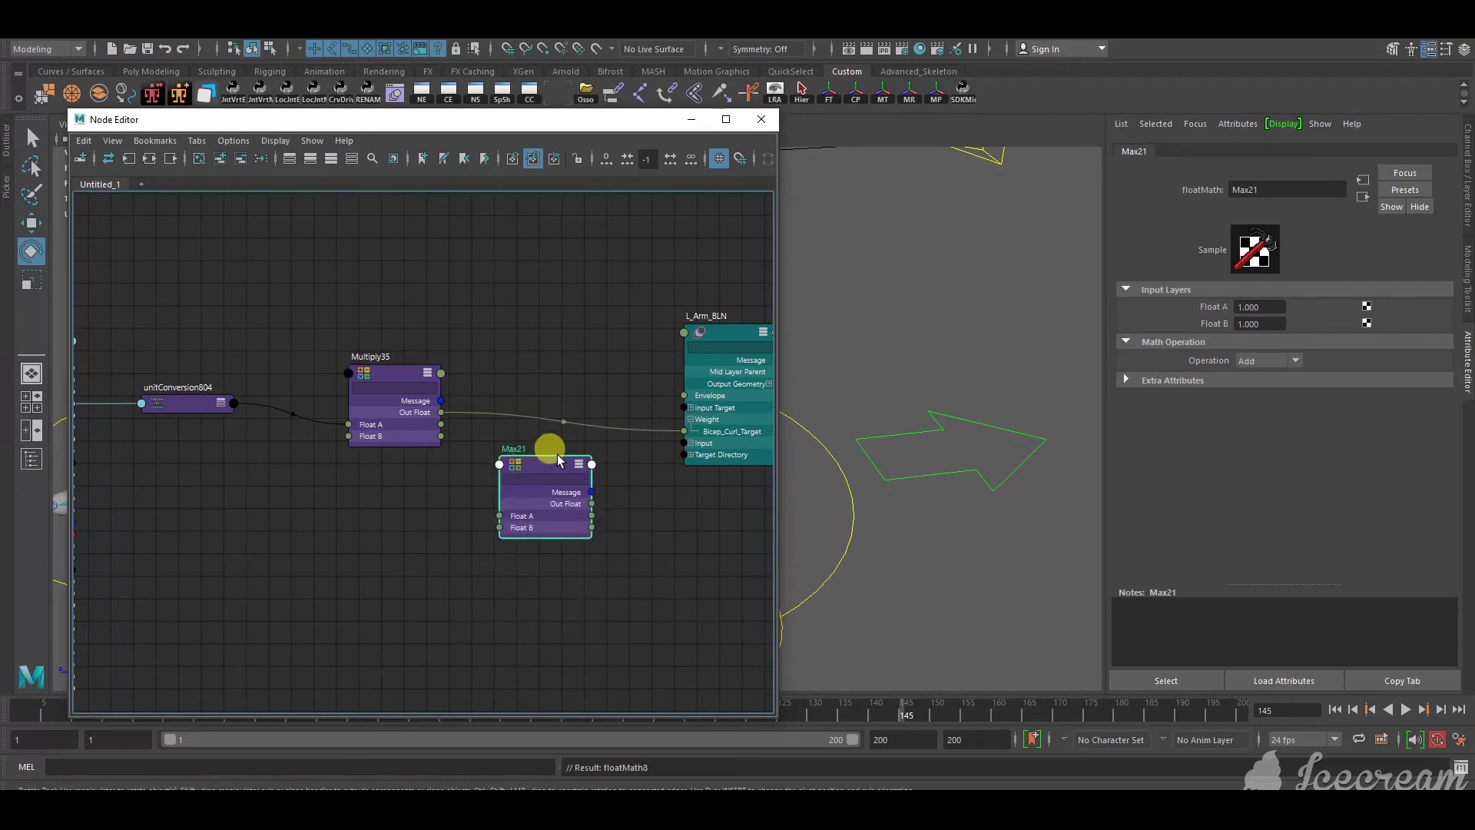
click(1279, 358)
click(1252, 439)
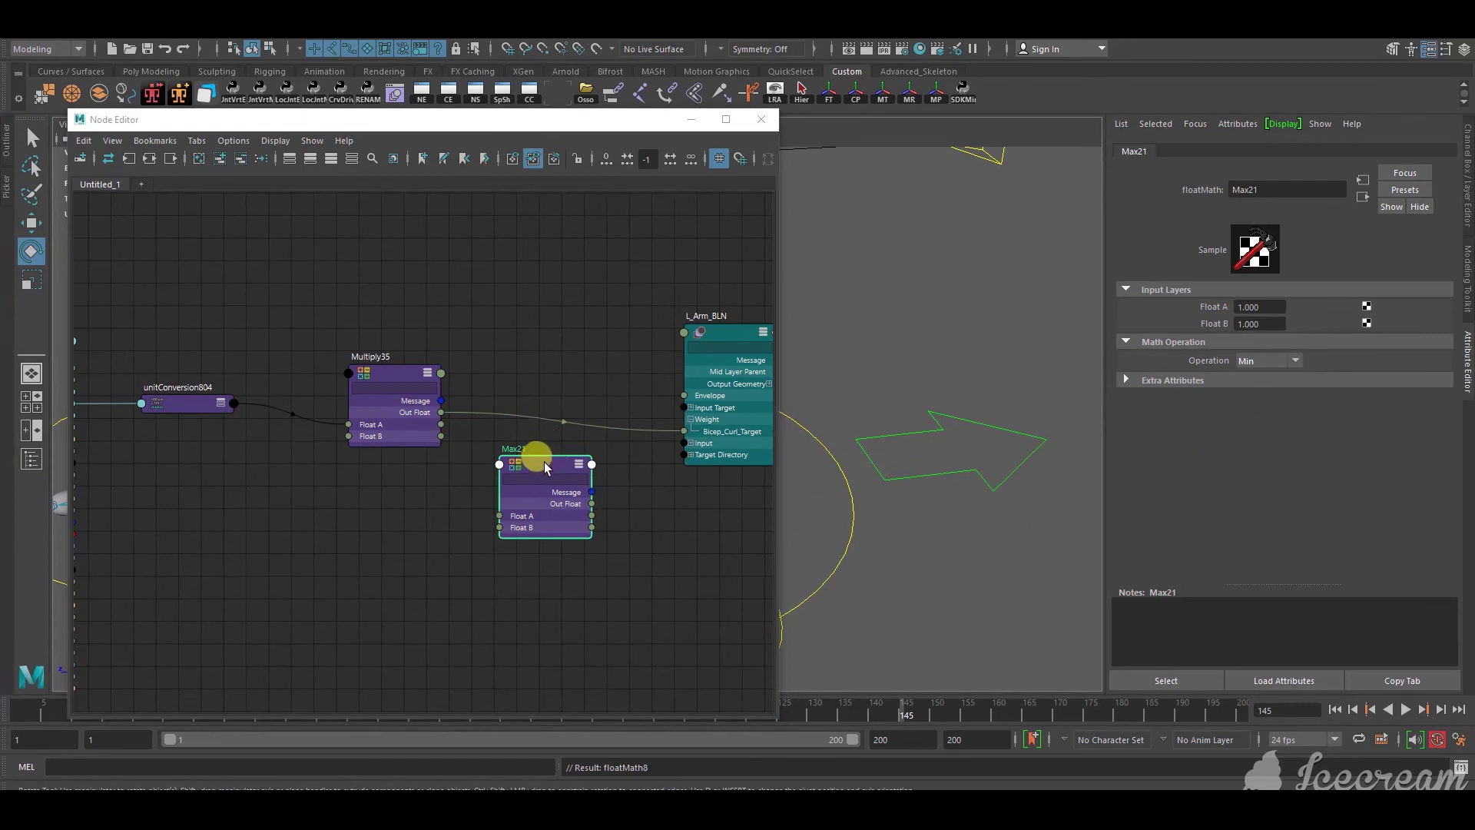
drag(525, 468, 511, 482)
click(1257, 364)
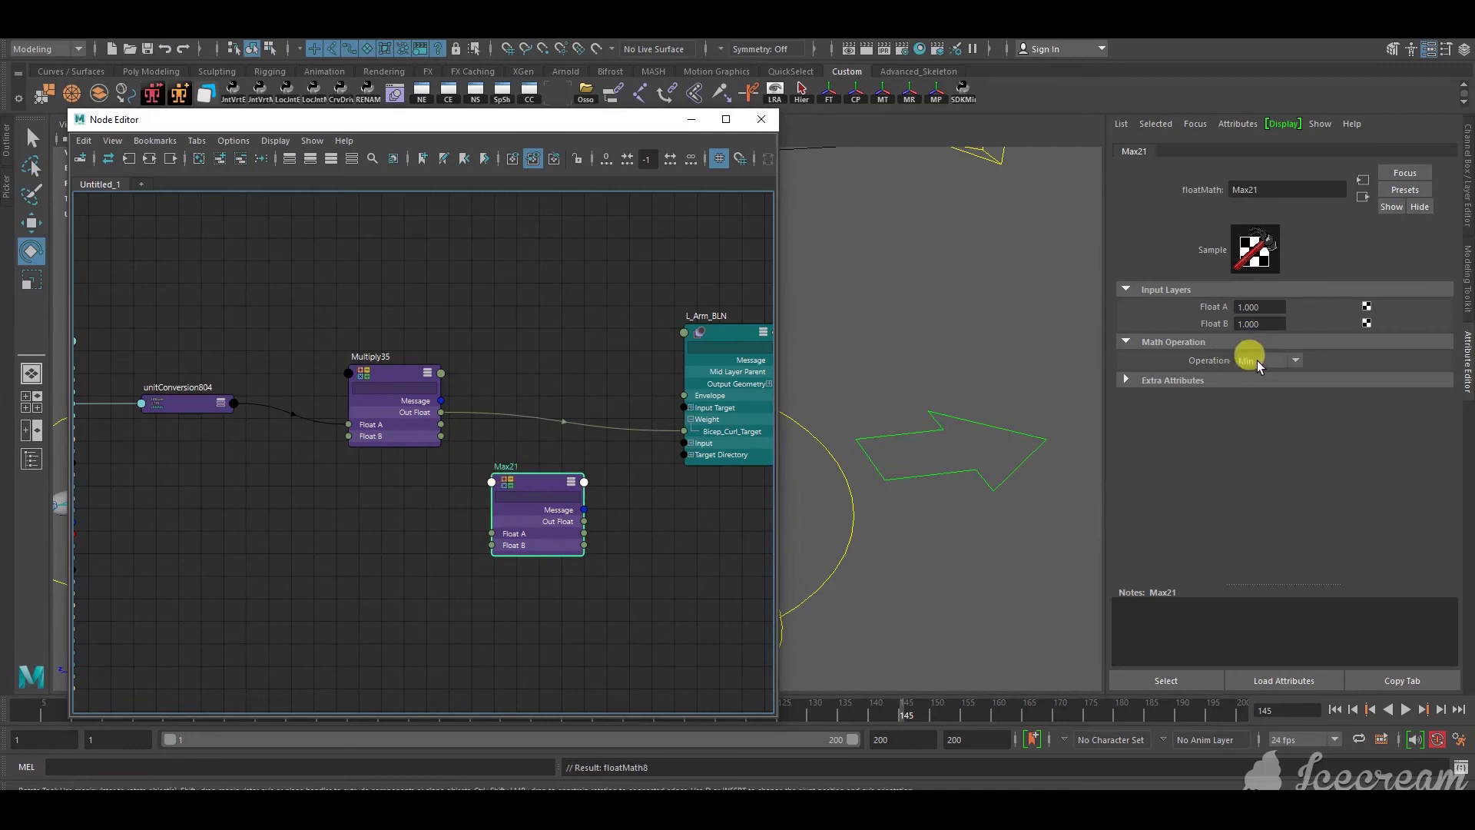
Move the Node Editor aside and frame the bent left arm in the viewport beside it
drag(530, 121, 463, 152)
scroll(876, 292, down, 1)
alt+middle_drag(876, 293, 1027, 283)
scroll(915, 301, up, 2)
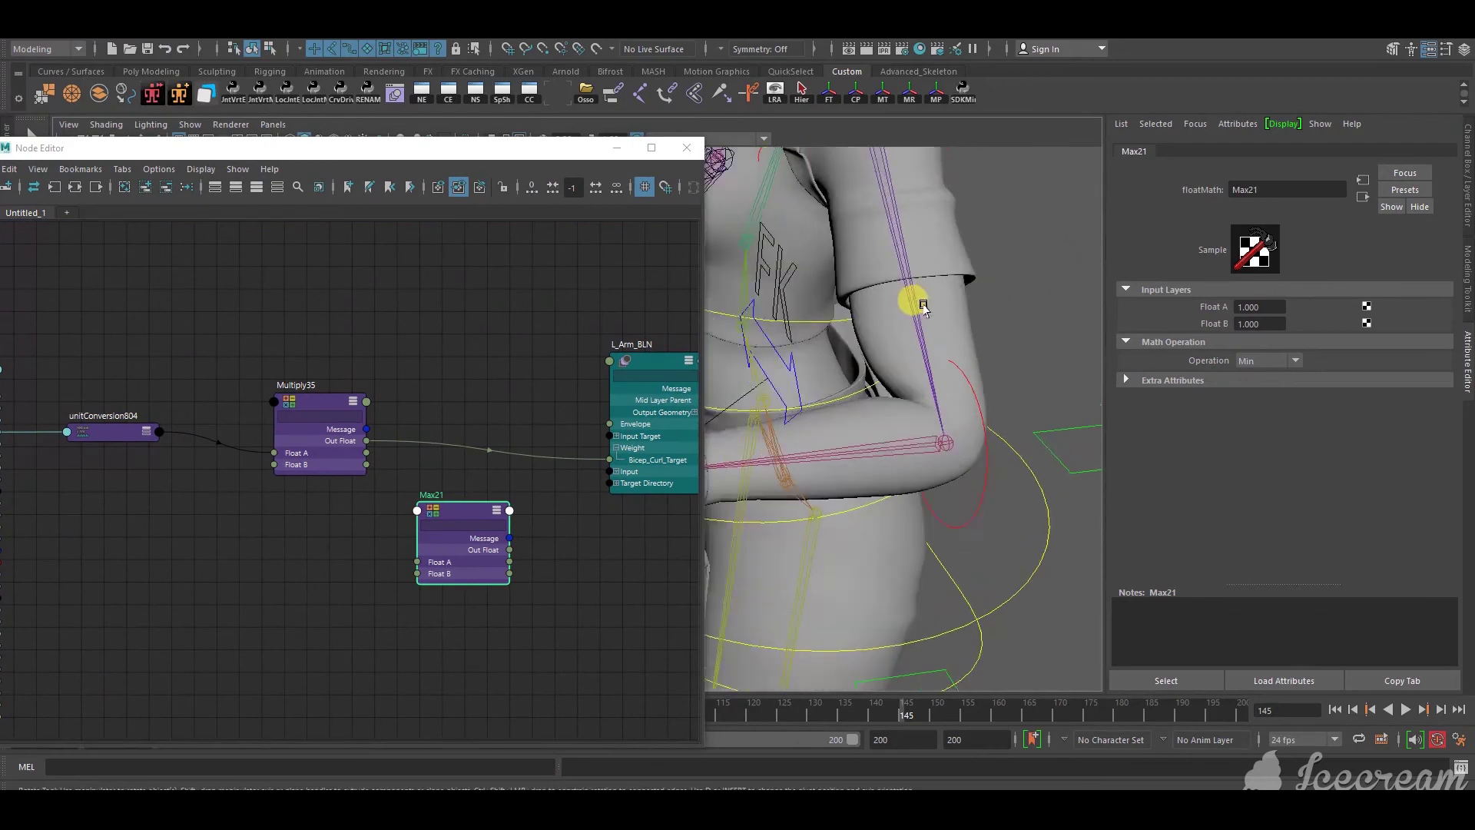
alt+middle_drag(919, 302, 887, 345)
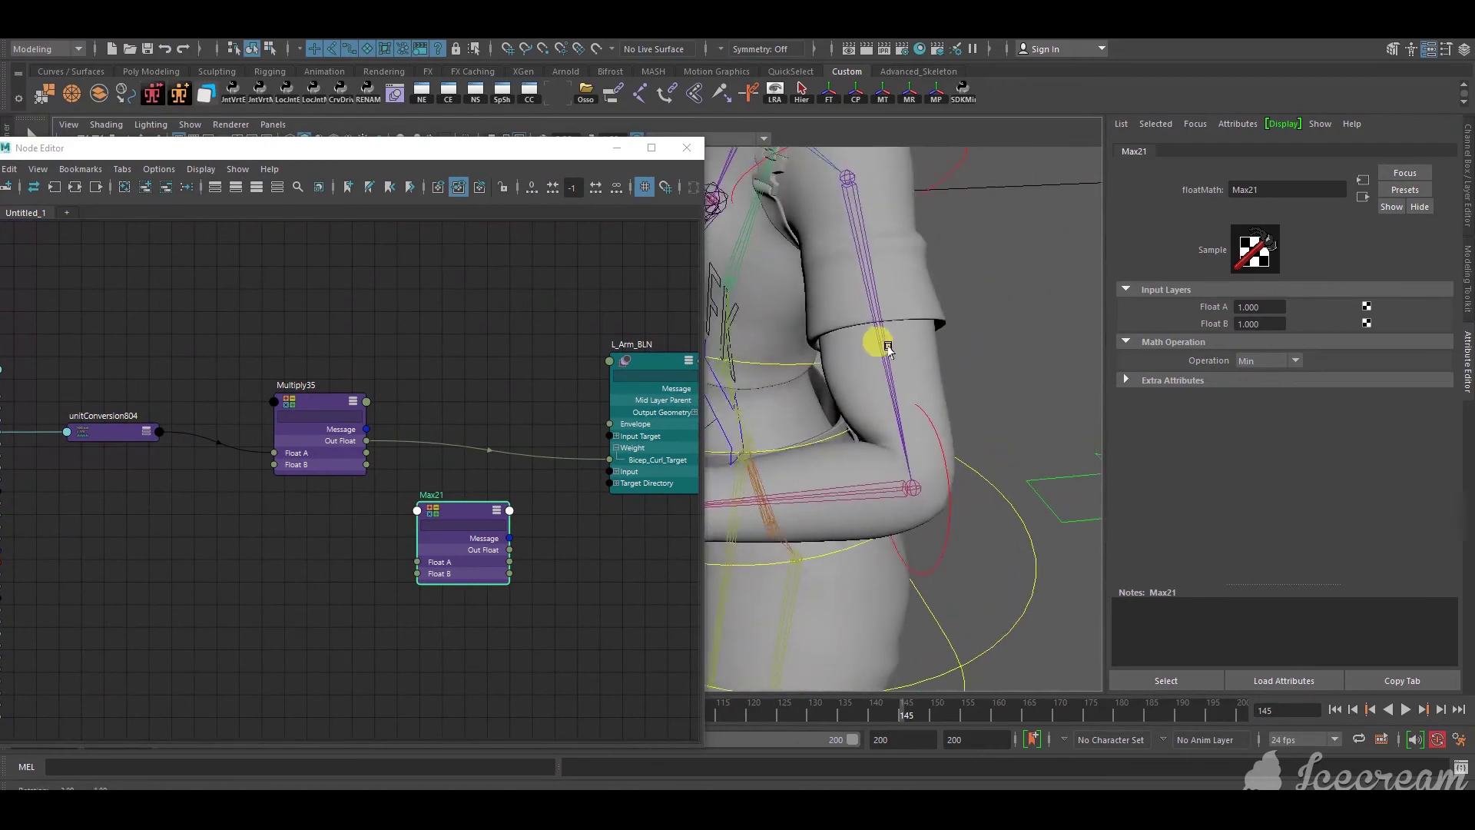
alt+drag(888, 348, 883, 362)
click(1291, 364)
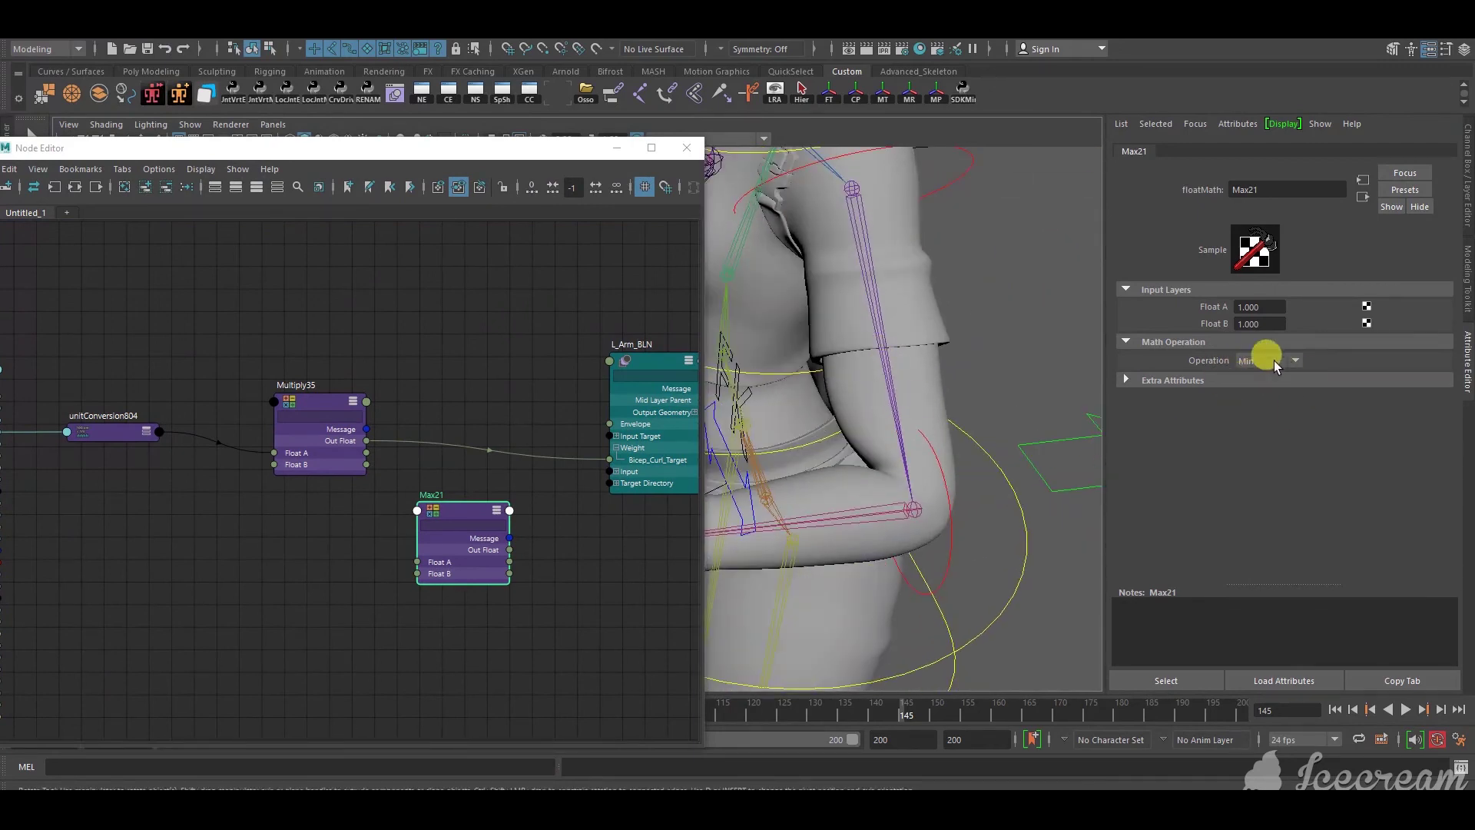
Connect Multiply35's Out Float to Max21's Float A and Max21's Out Float to Bicep_Curl_Target, aligning Max21 between the nodes
drag(437, 511, 435, 510)
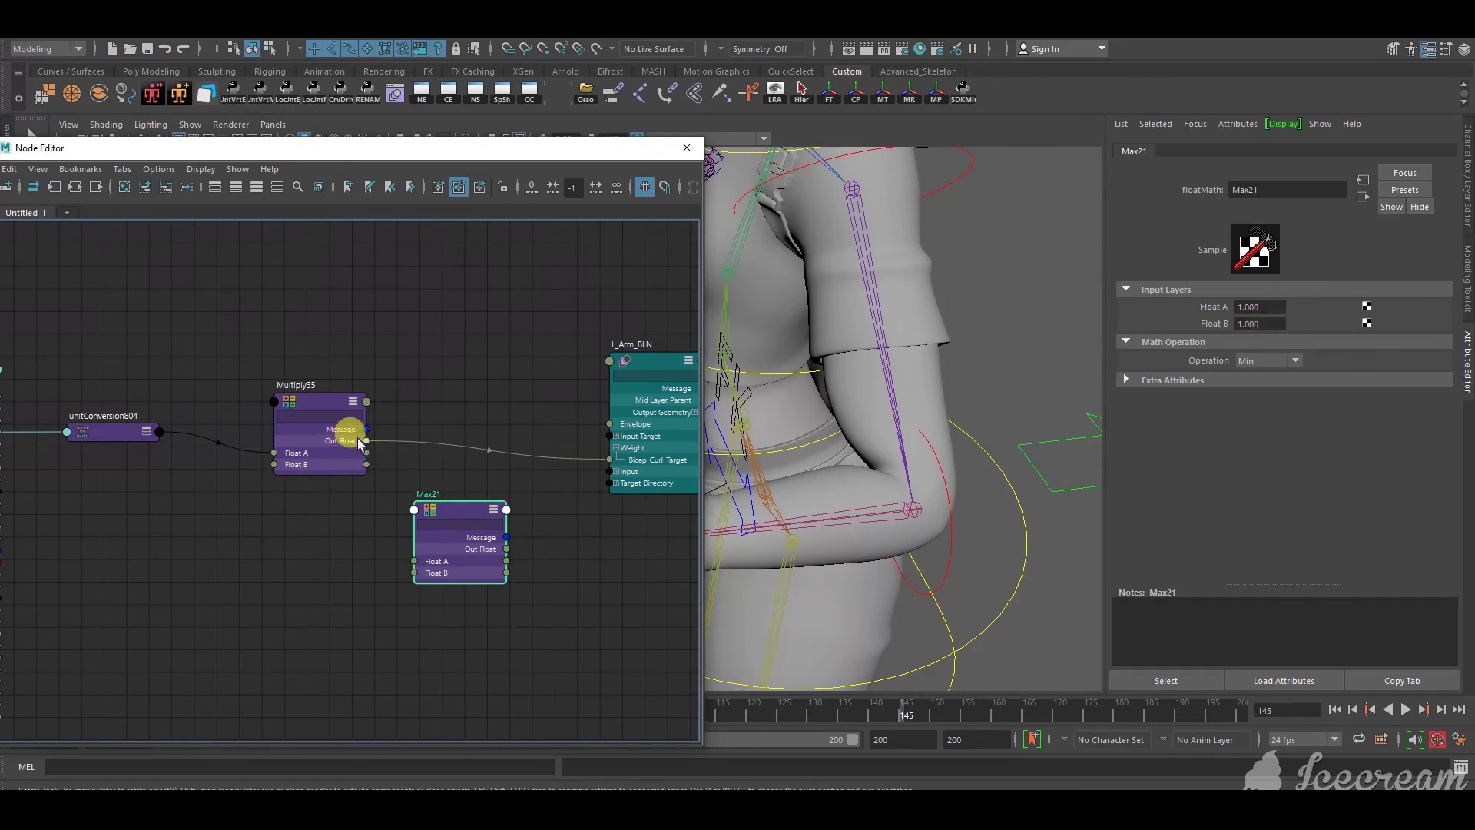
drag(366, 444, 419, 563)
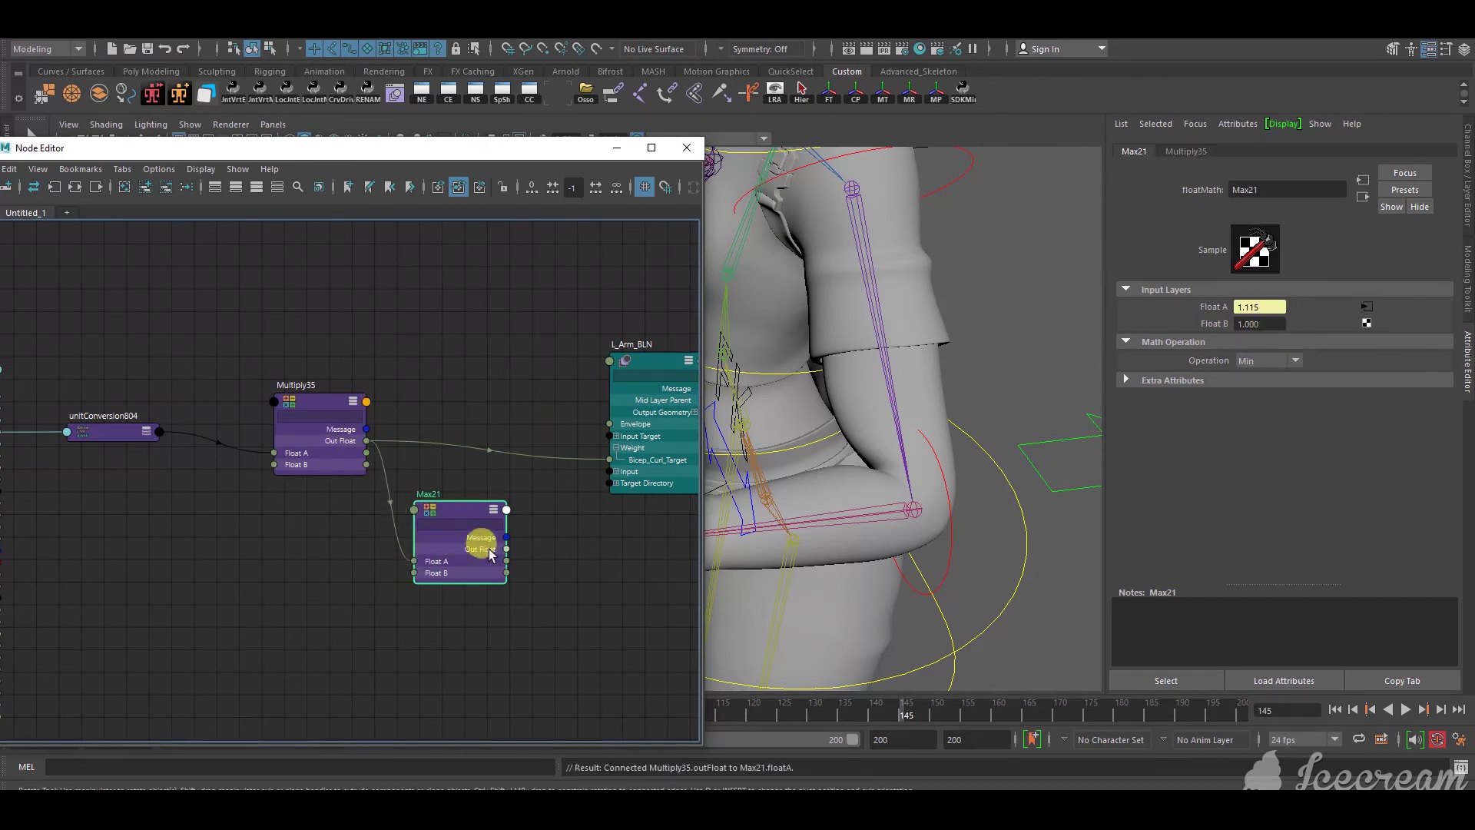
drag(520, 544, 610, 461)
drag(474, 511, 472, 408)
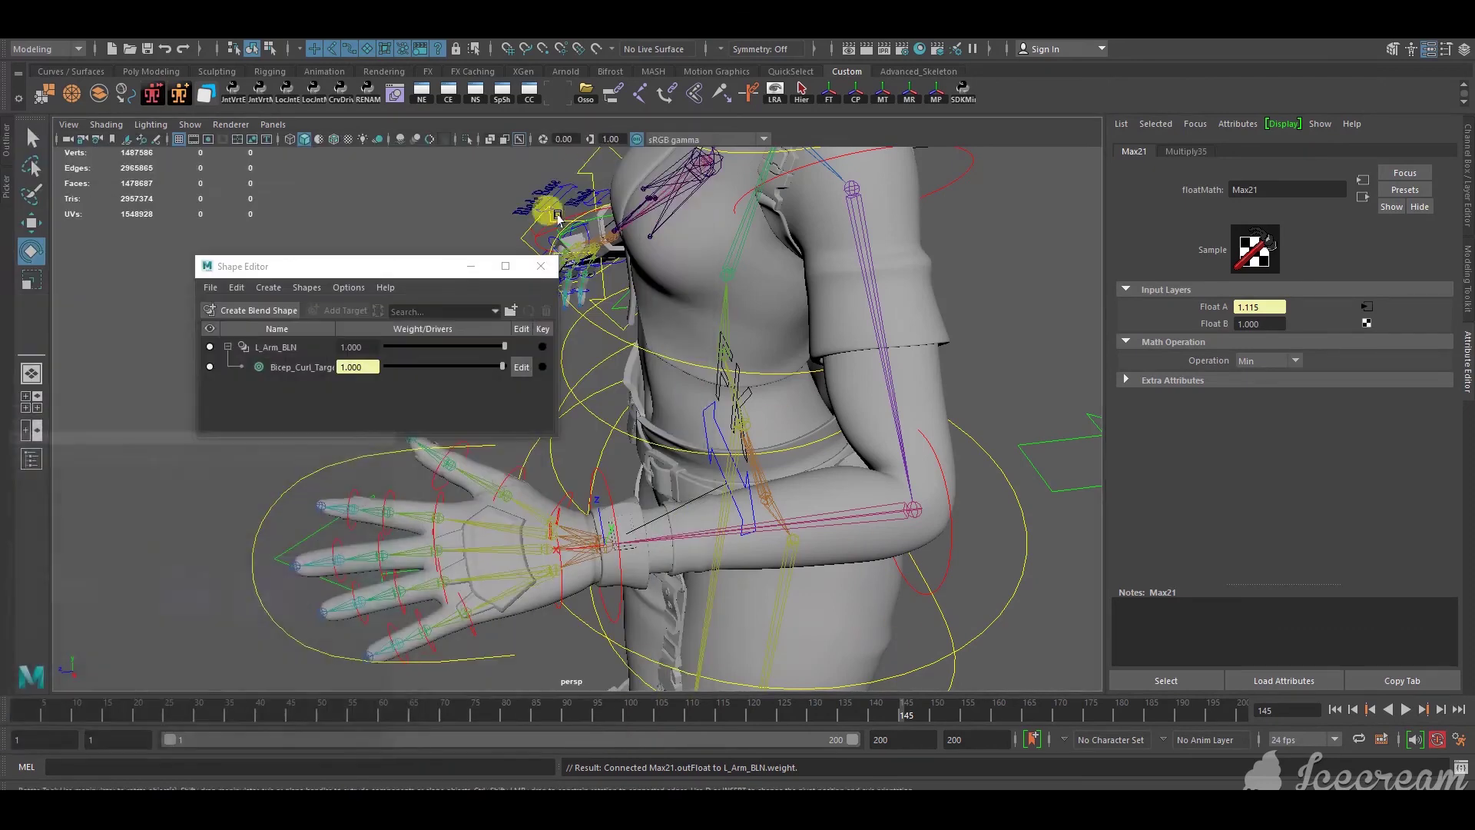
Test the left elbow FK control's Y rotation against the Bicep_Curl_Target weight, undoing the large rotation and leaving the arm bent
alt+middle_drag(941, 552, 933, 508)
click(911, 535)
drag(784, 459, 963, 628)
key(ctrl+z)
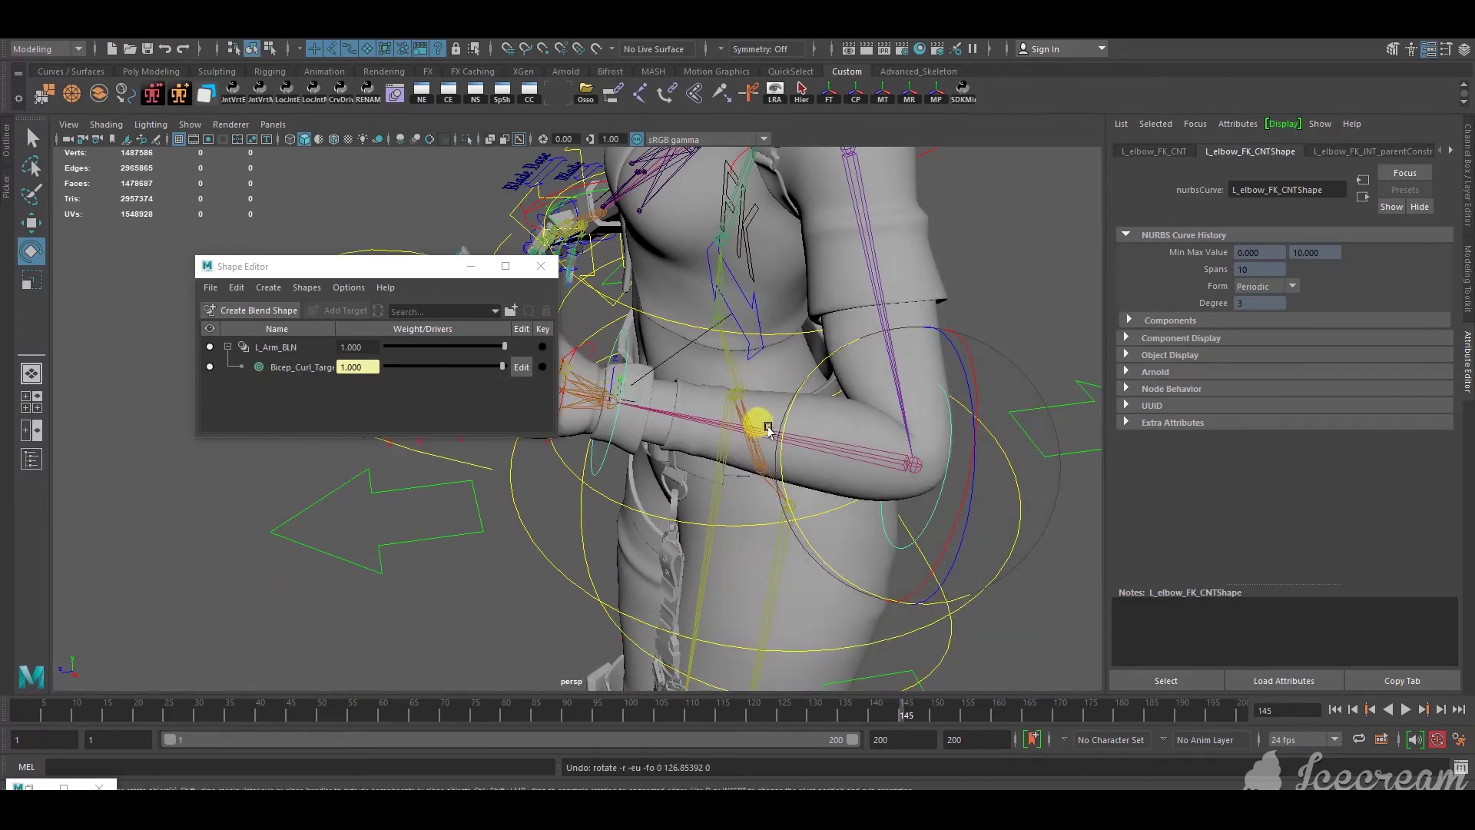
drag(779, 417, 731, 504)
alt+middle_drag(730, 505, 772, 537)
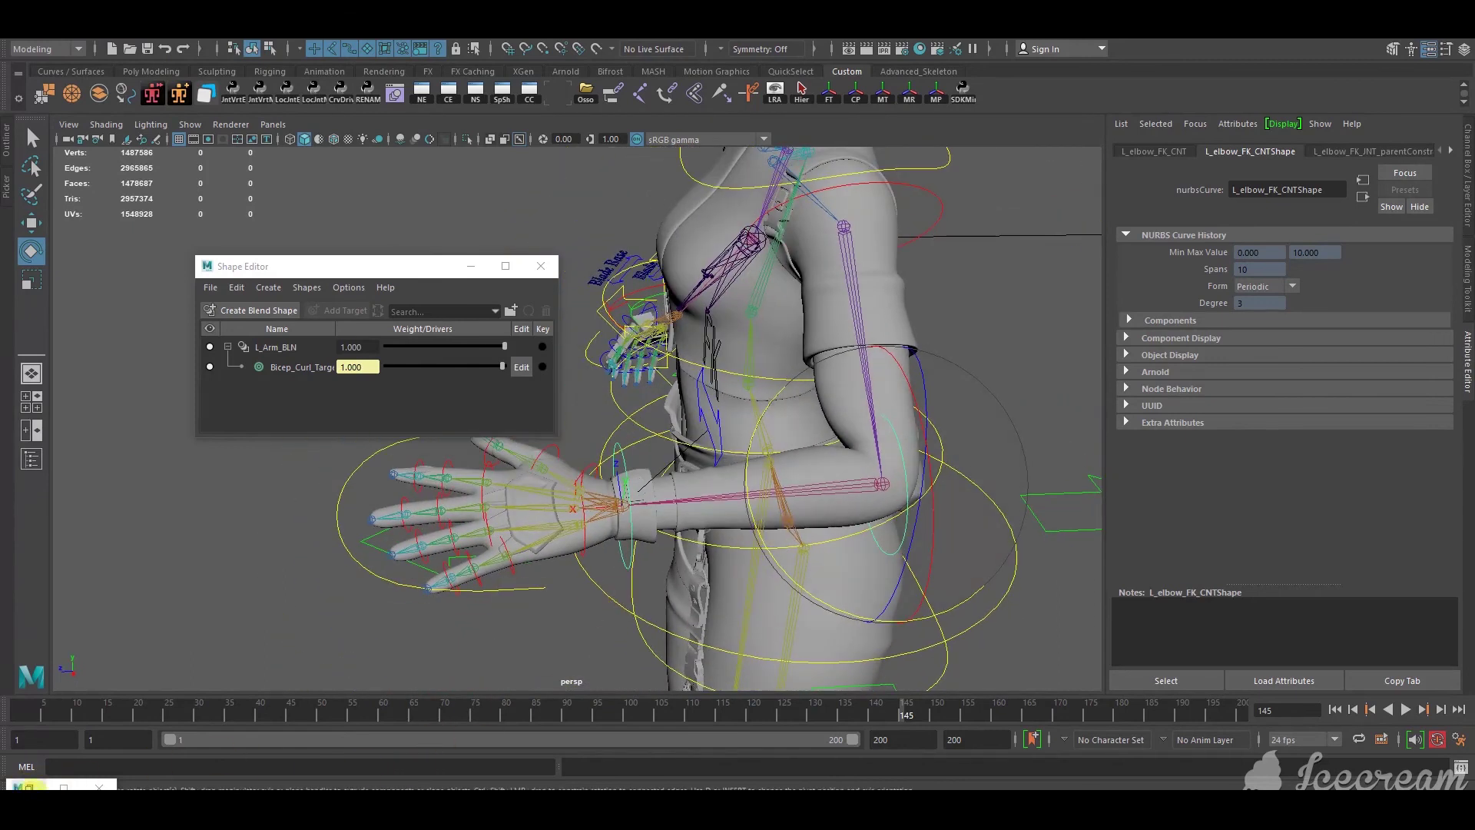
Restore the Node Editor and move L_Arm_BLN farther from Max21 to make room for another node
click(31, 787)
alt+middle_drag(541, 518, 504, 547)
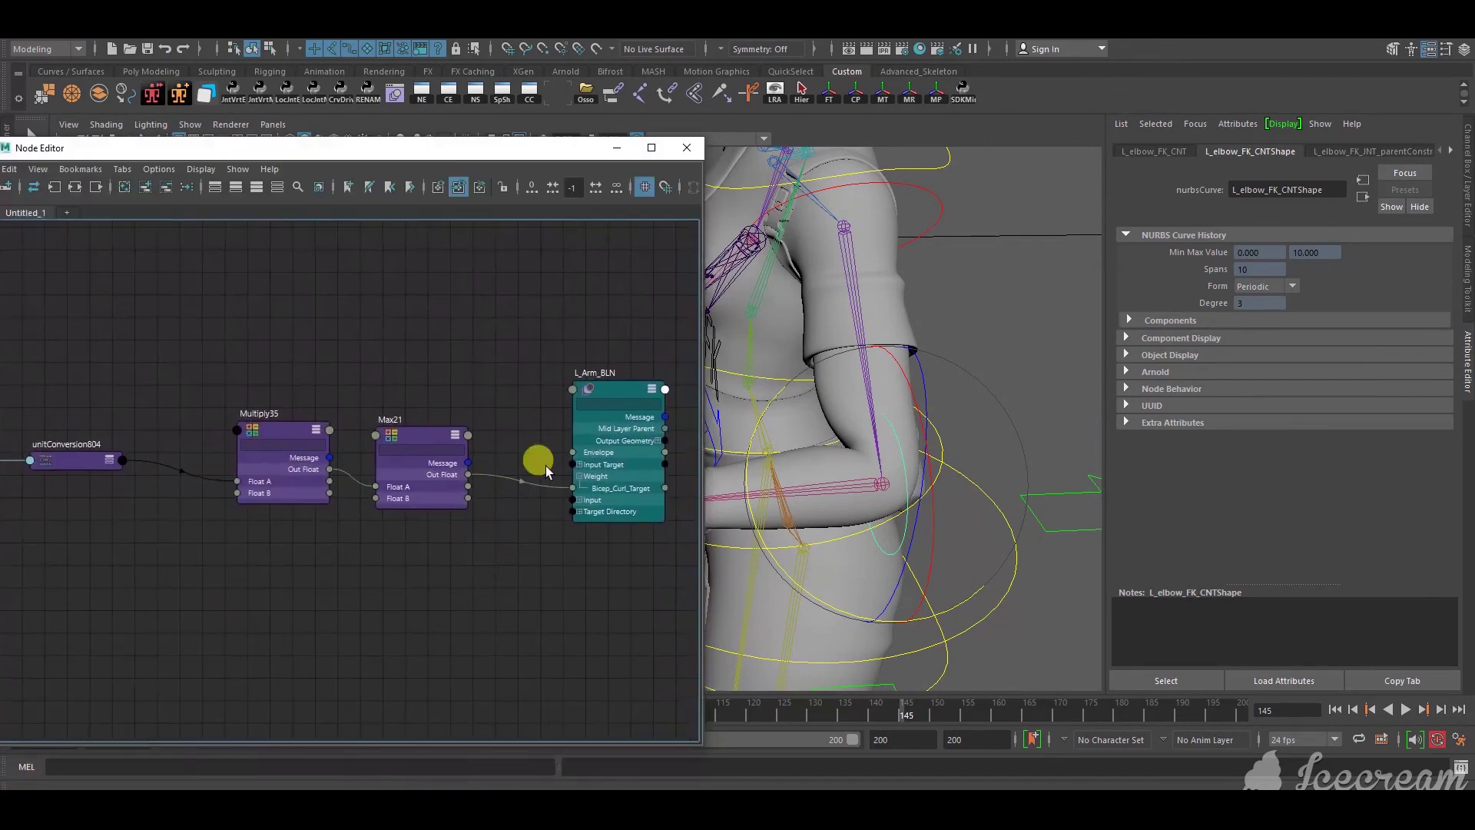
drag(617, 383, 683, 378)
alt+middle_drag(528, 509, 488, 513)
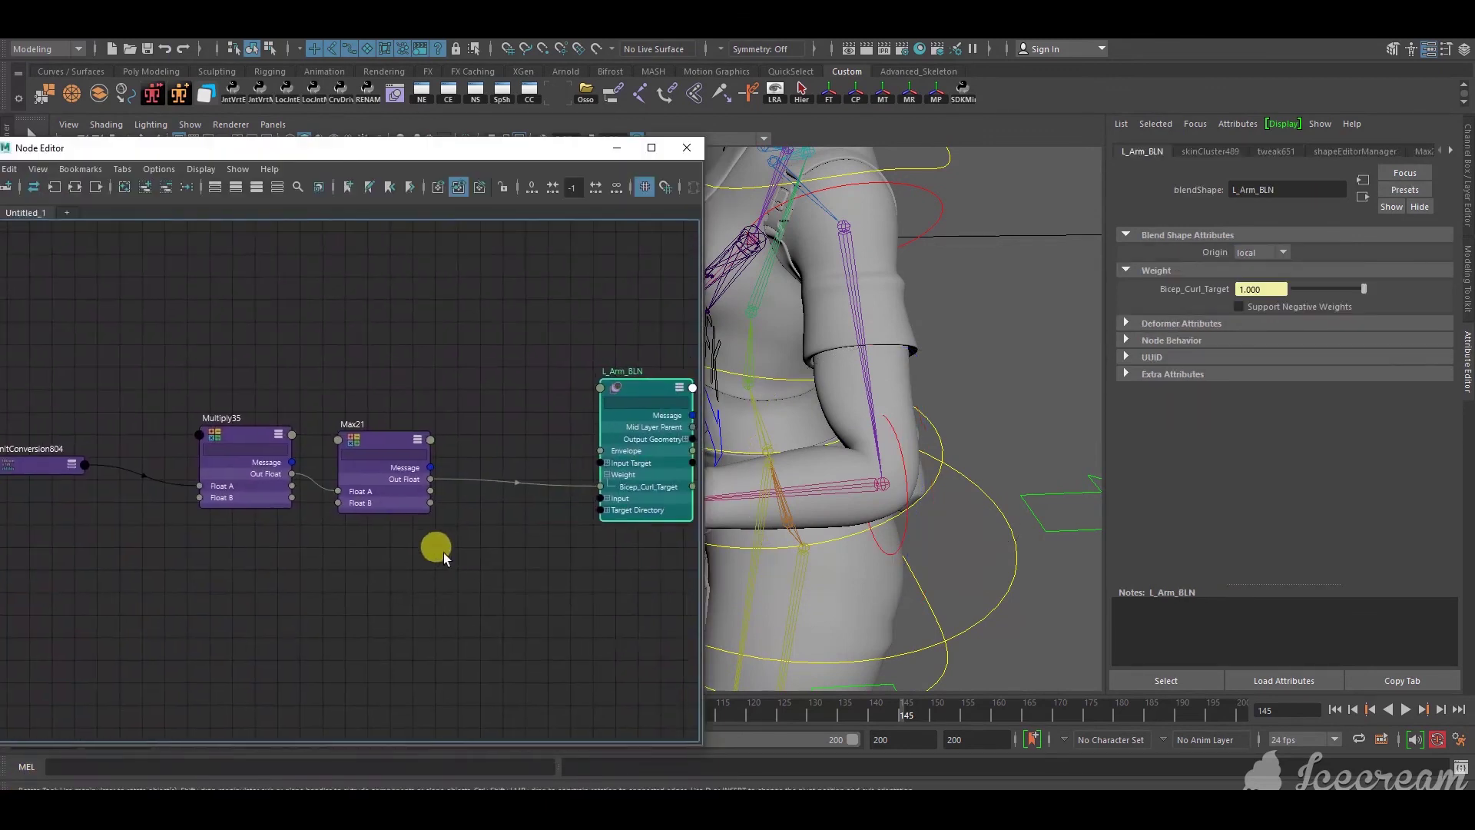
Create a second floatMath node below the connection to L_Arm_BLN, name it Min28, and expand its ports
click(406, 577)
alt+middle_drag(406, 578, 371, 576)
key(Tab)
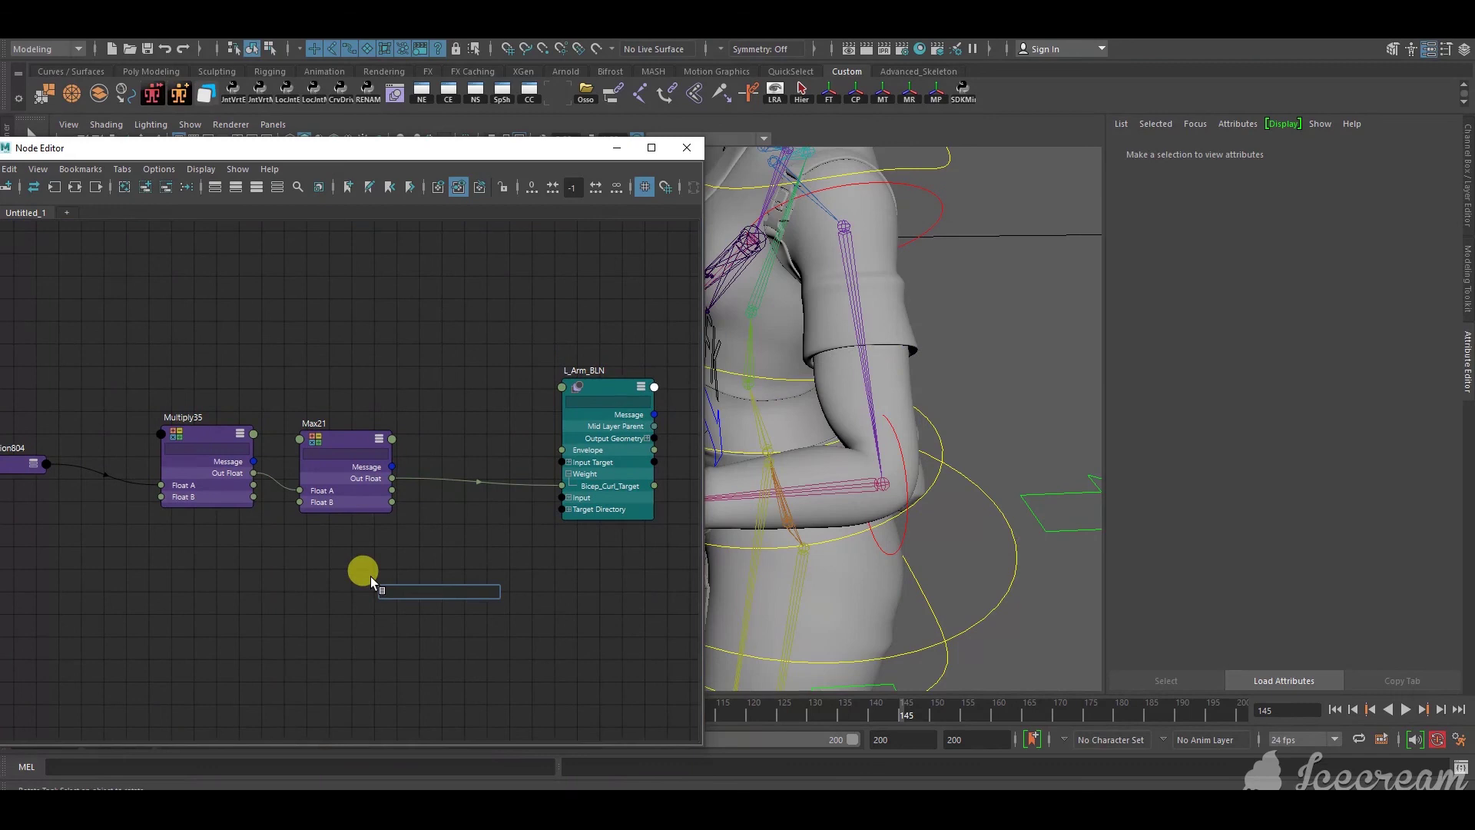
text(math)
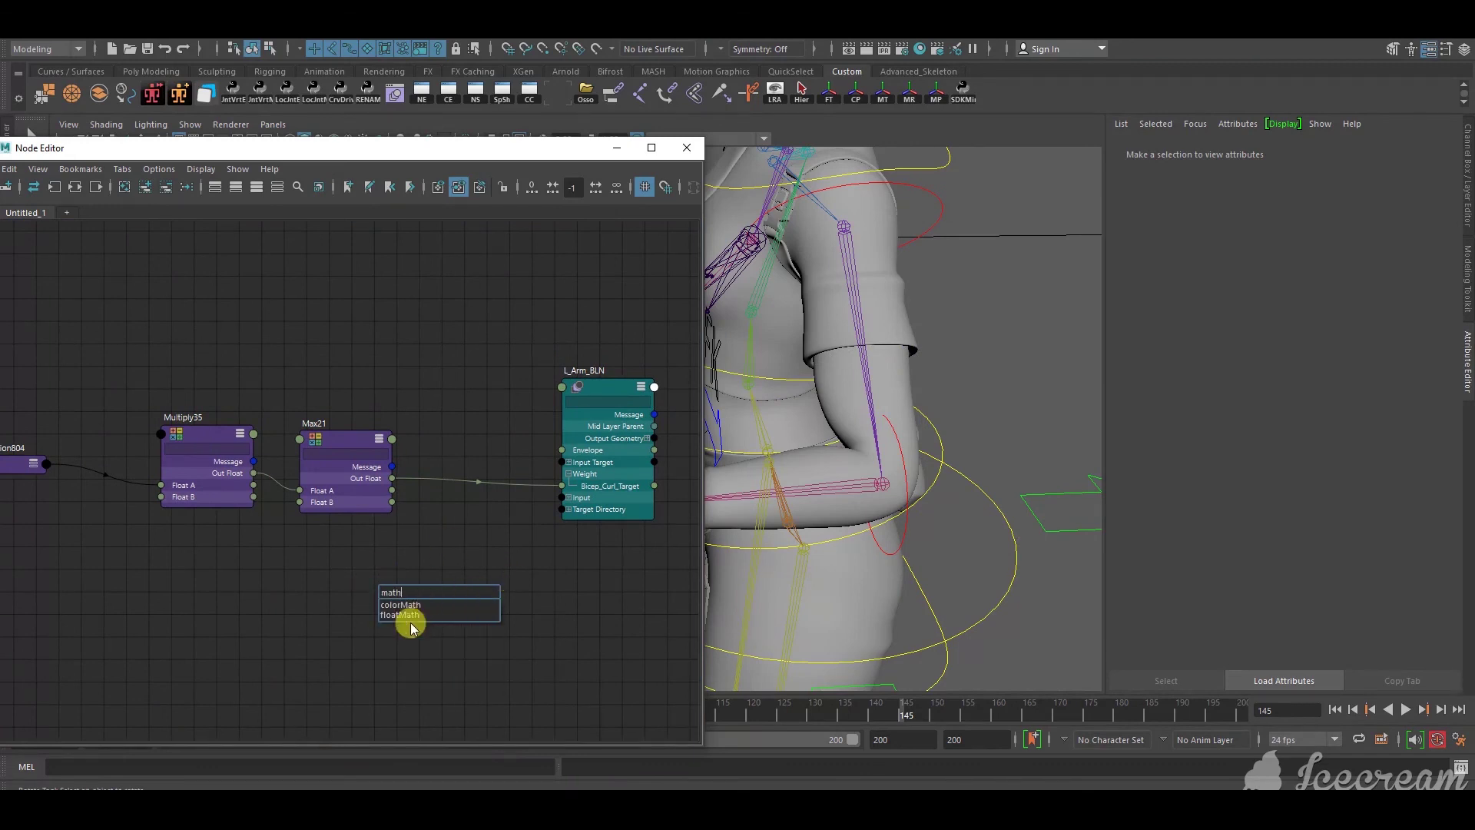
click(407, 616)
drag(407, 591, 436, 581)
double_click(428, 564)
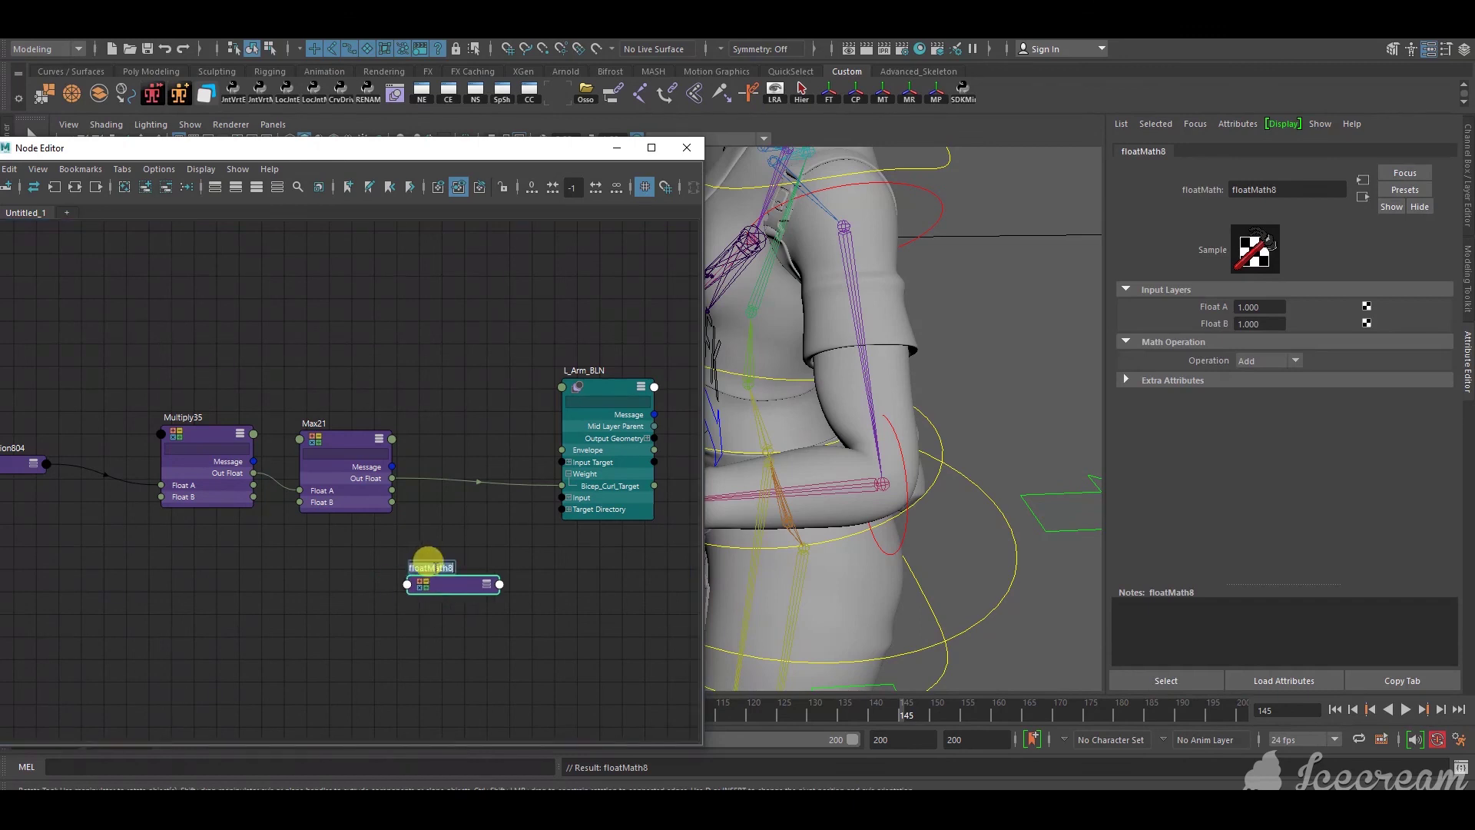
click(423, 584)
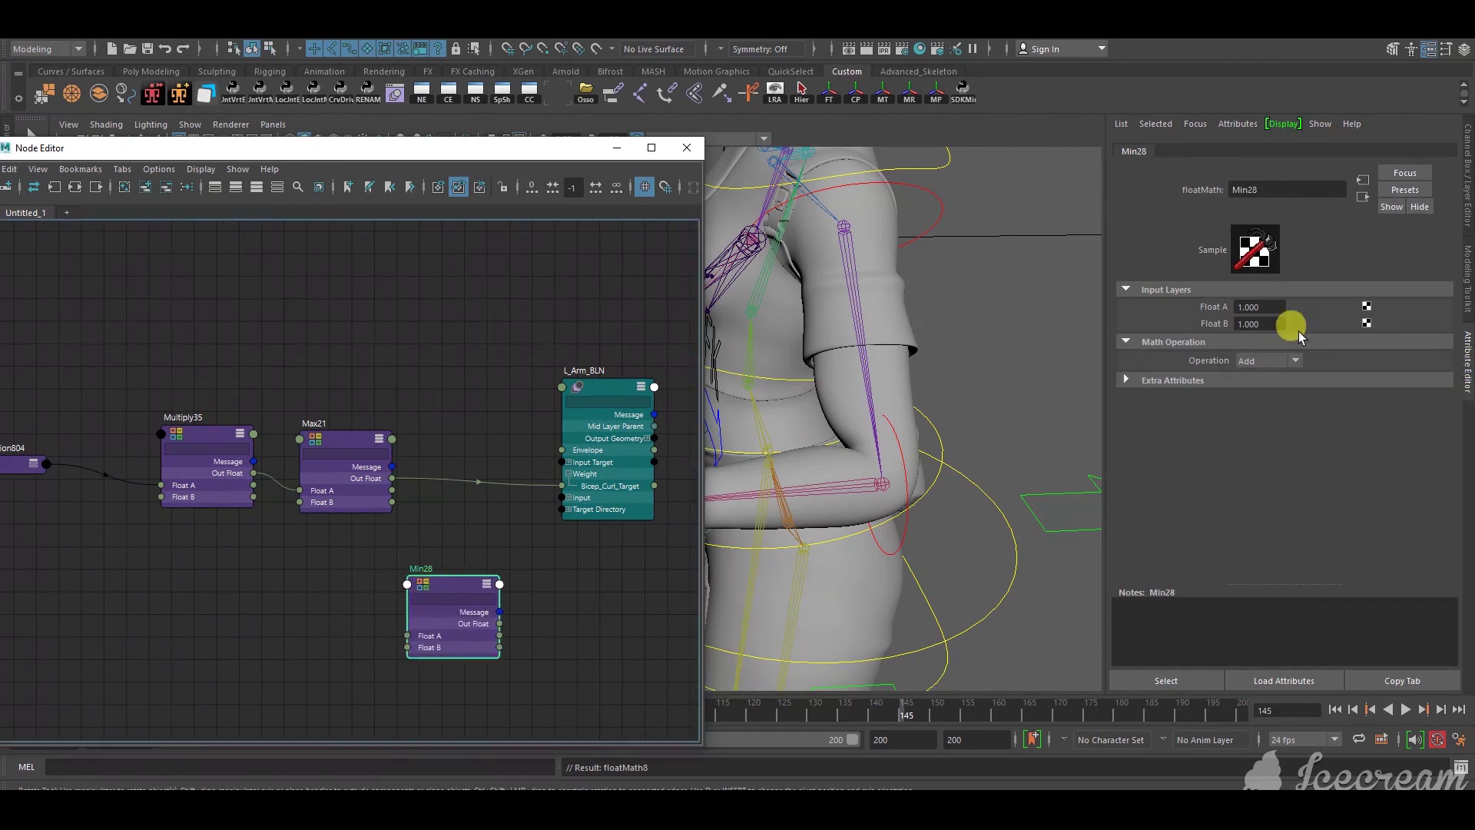
Set the Min28 node's math operation to Max and its Float B to 0
click(1256, 361)
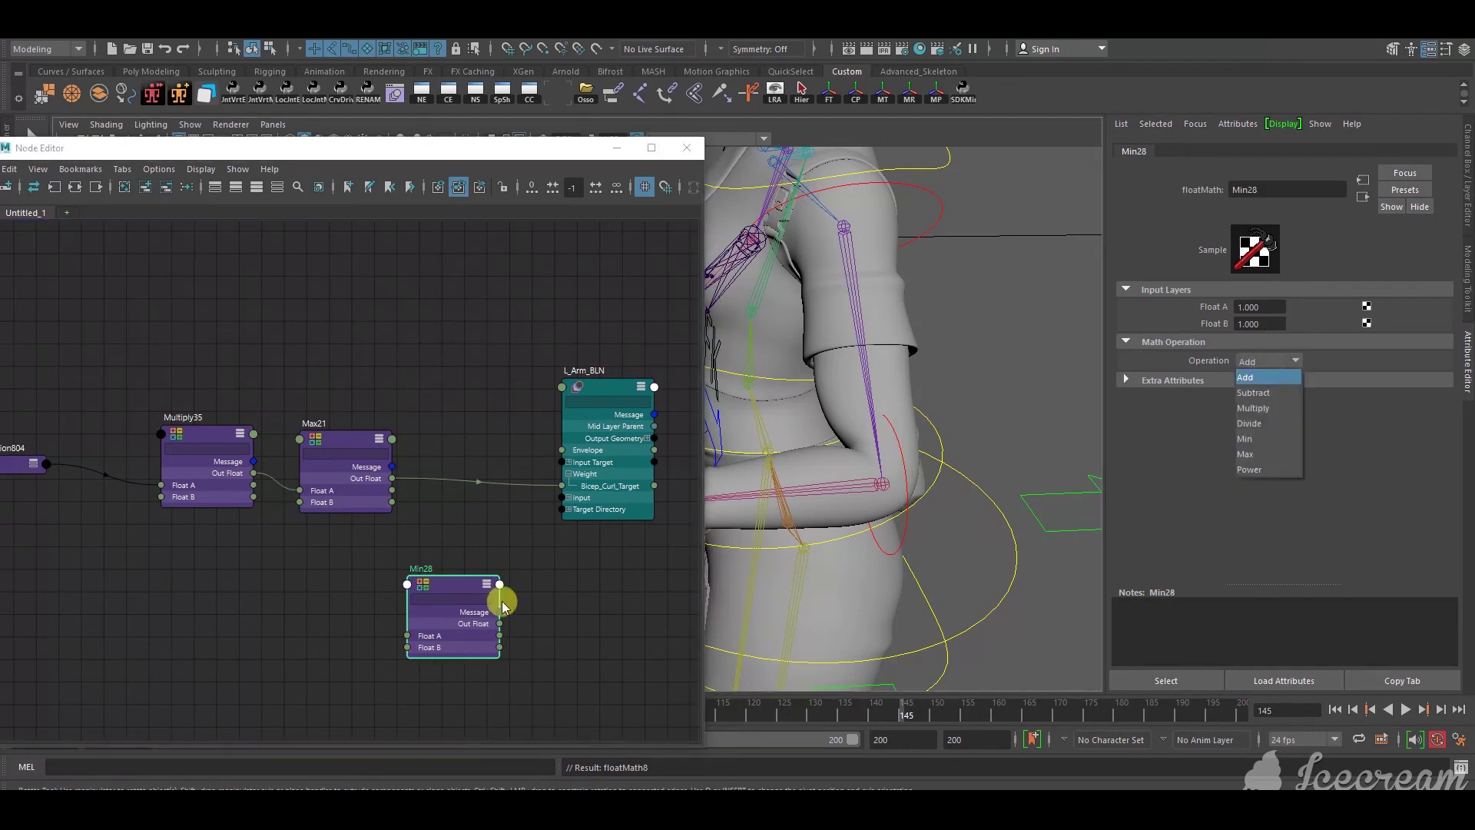
click(418, 555)
drag(463, 587, 477, 554)
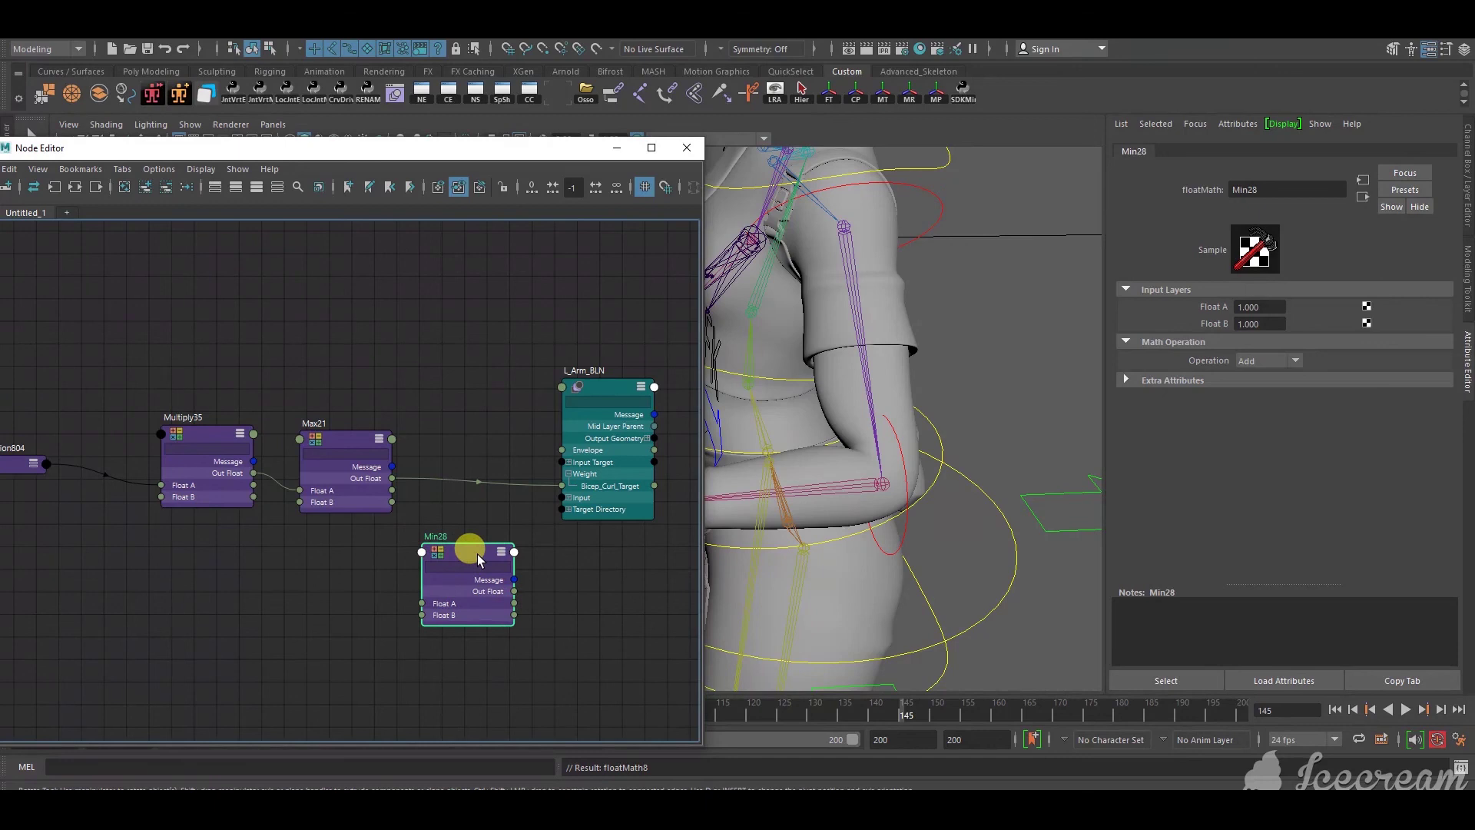
click(1275, 361)
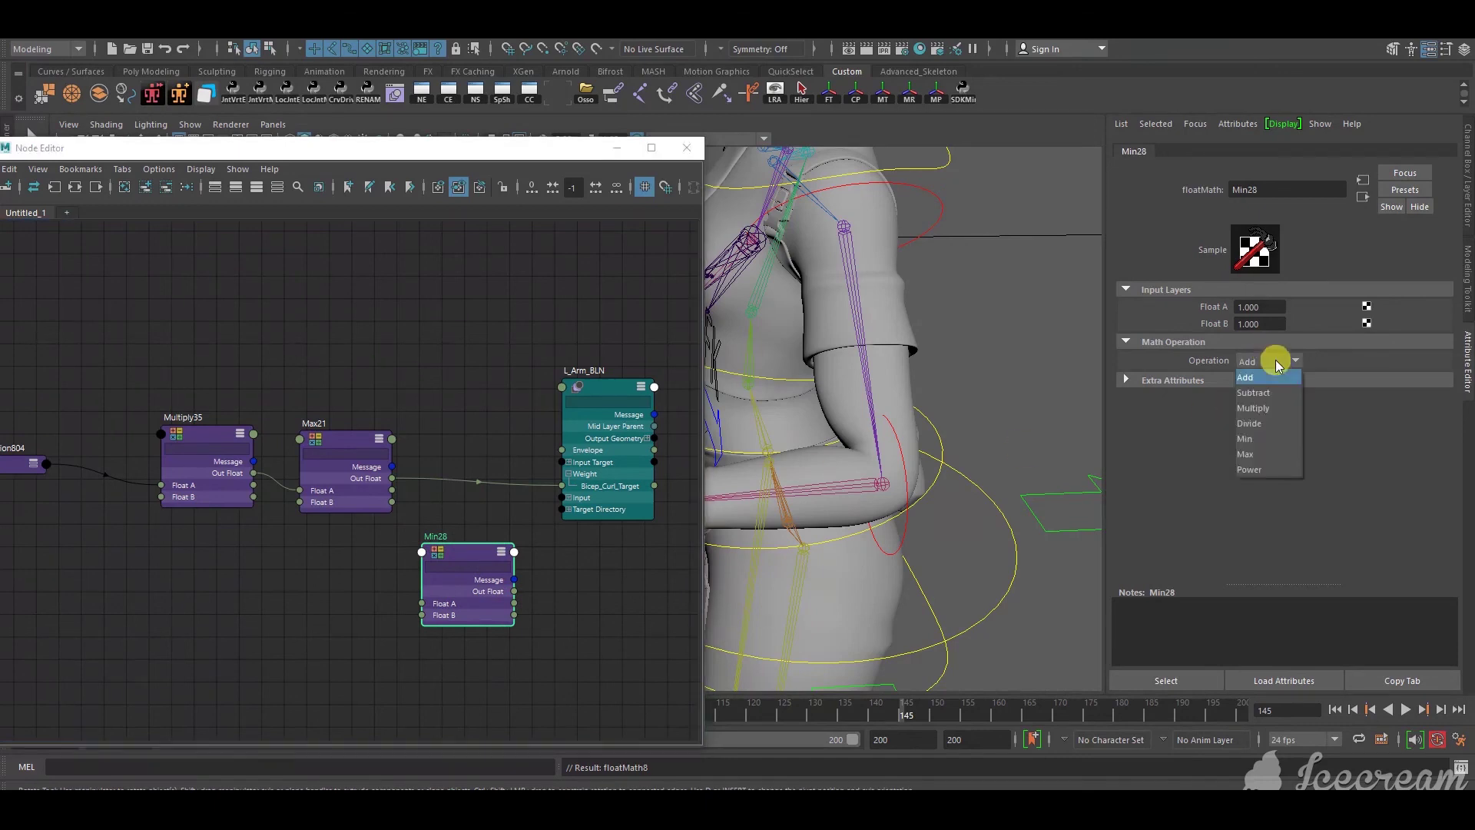
click(1241, 454)
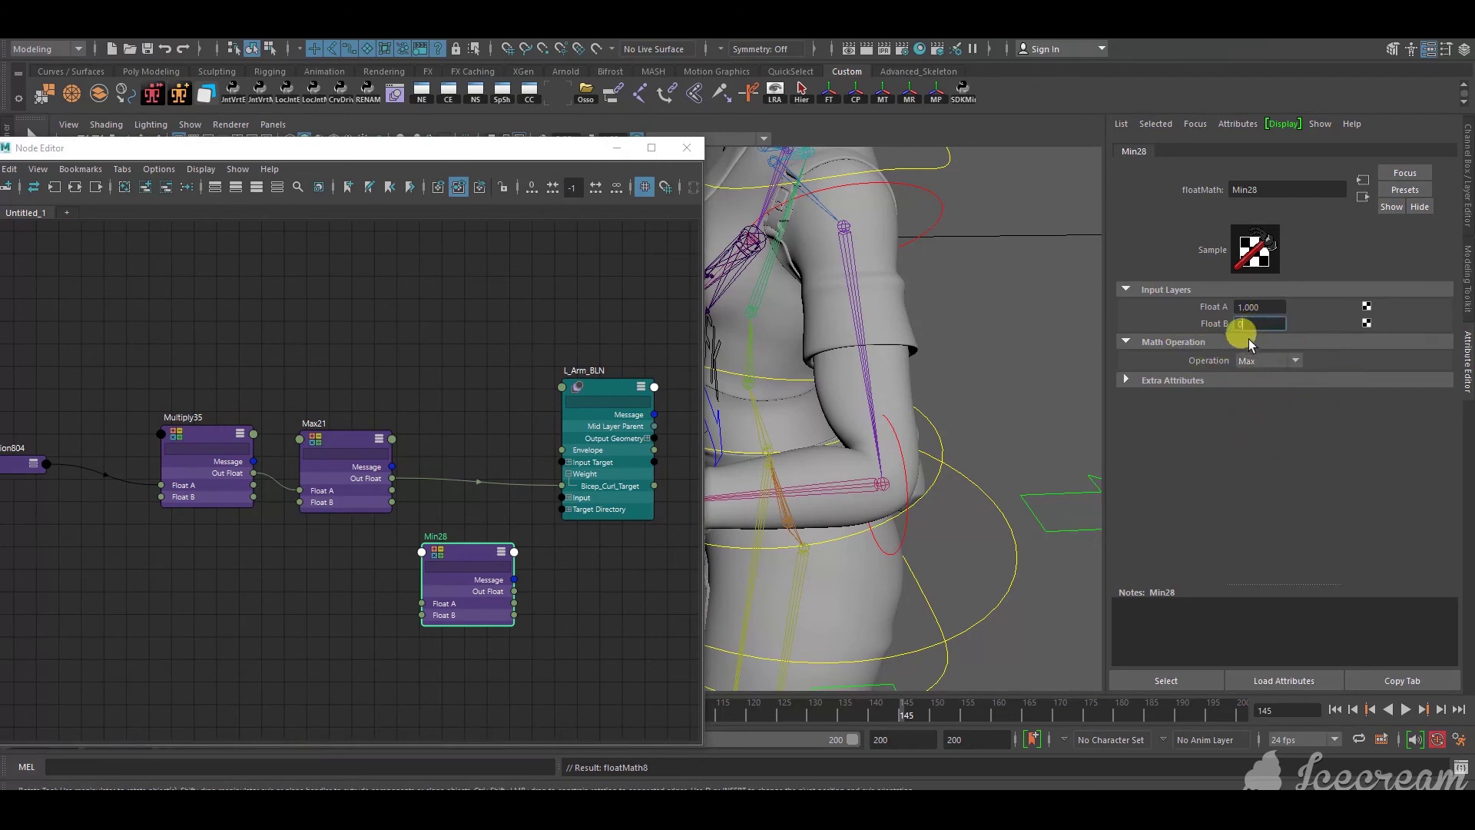
key(Return)
Space out the nodes and insert Min28, connecting Max21's Out Float to its Float A and its Out Float to Bicep_Curl_Target
alt+middle_drag(584, 607, 660, 624)
drag(521, 561, 528, 561)
alt+middle_drag(566, 424, 489, 422)
drag(621, 409, 724, 412)
click(494, 569)
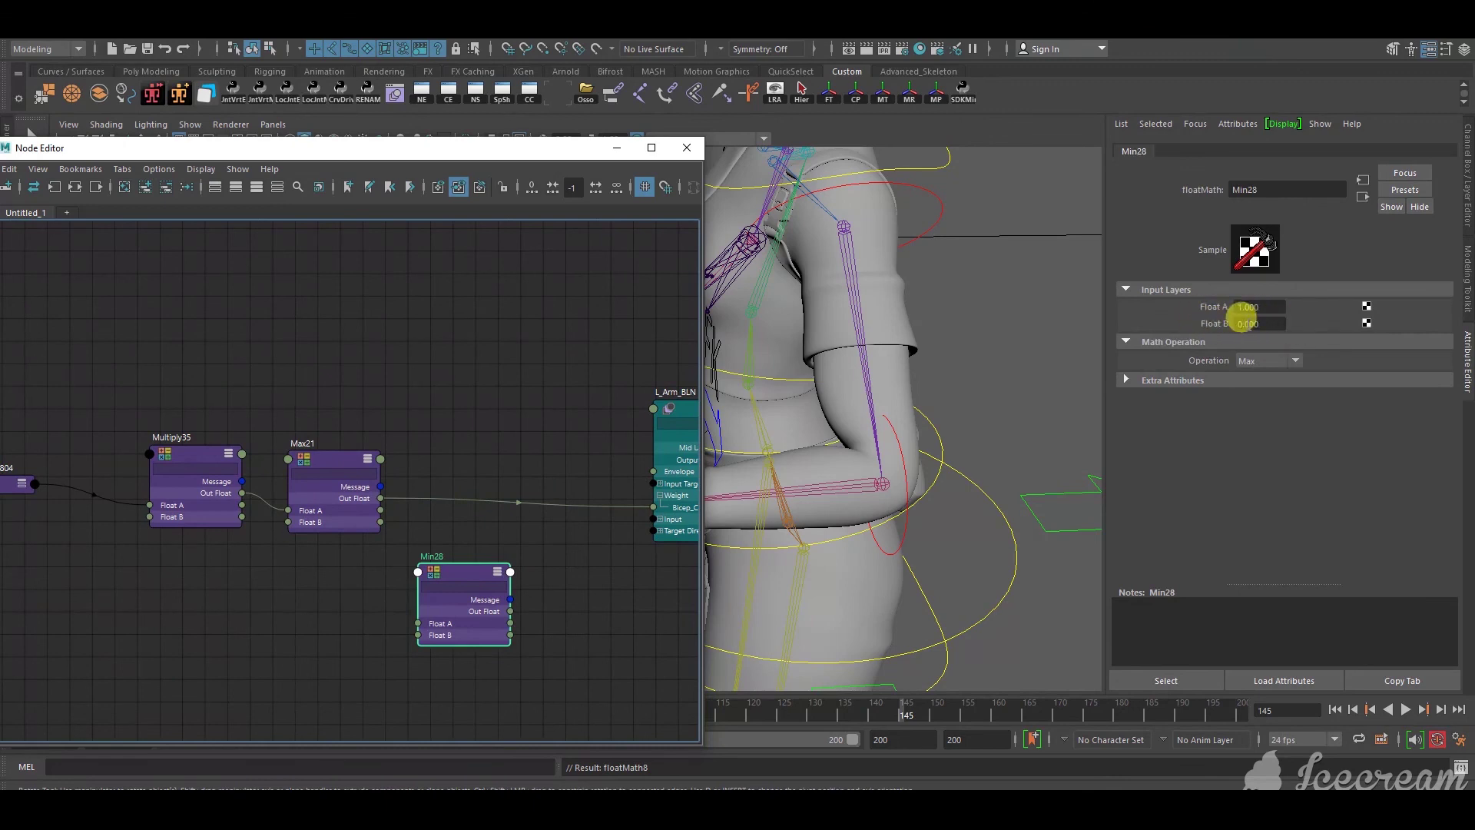
drag(467, 555, 501, 531)
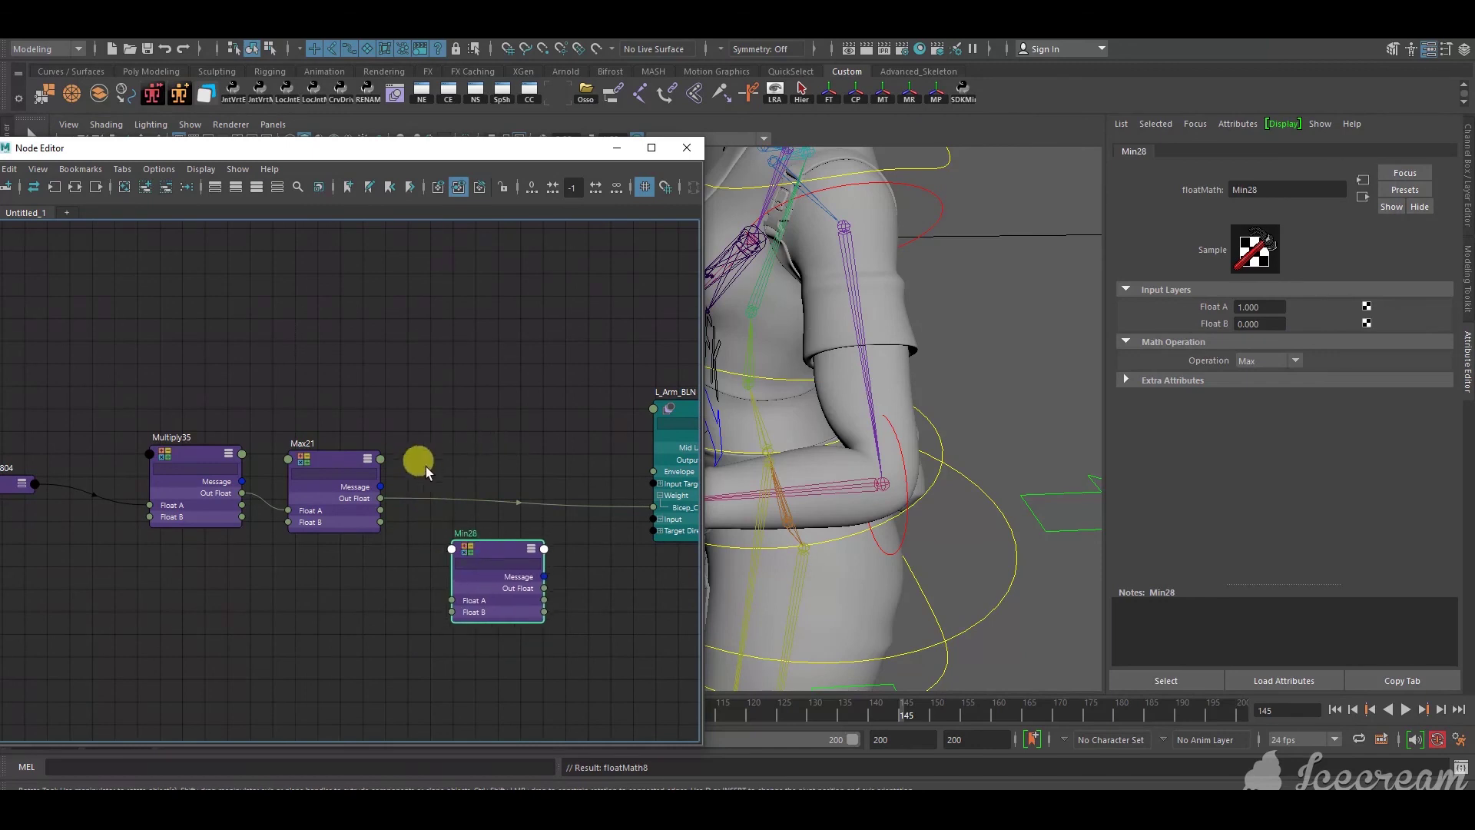
drag(382, 499, 452, 600)
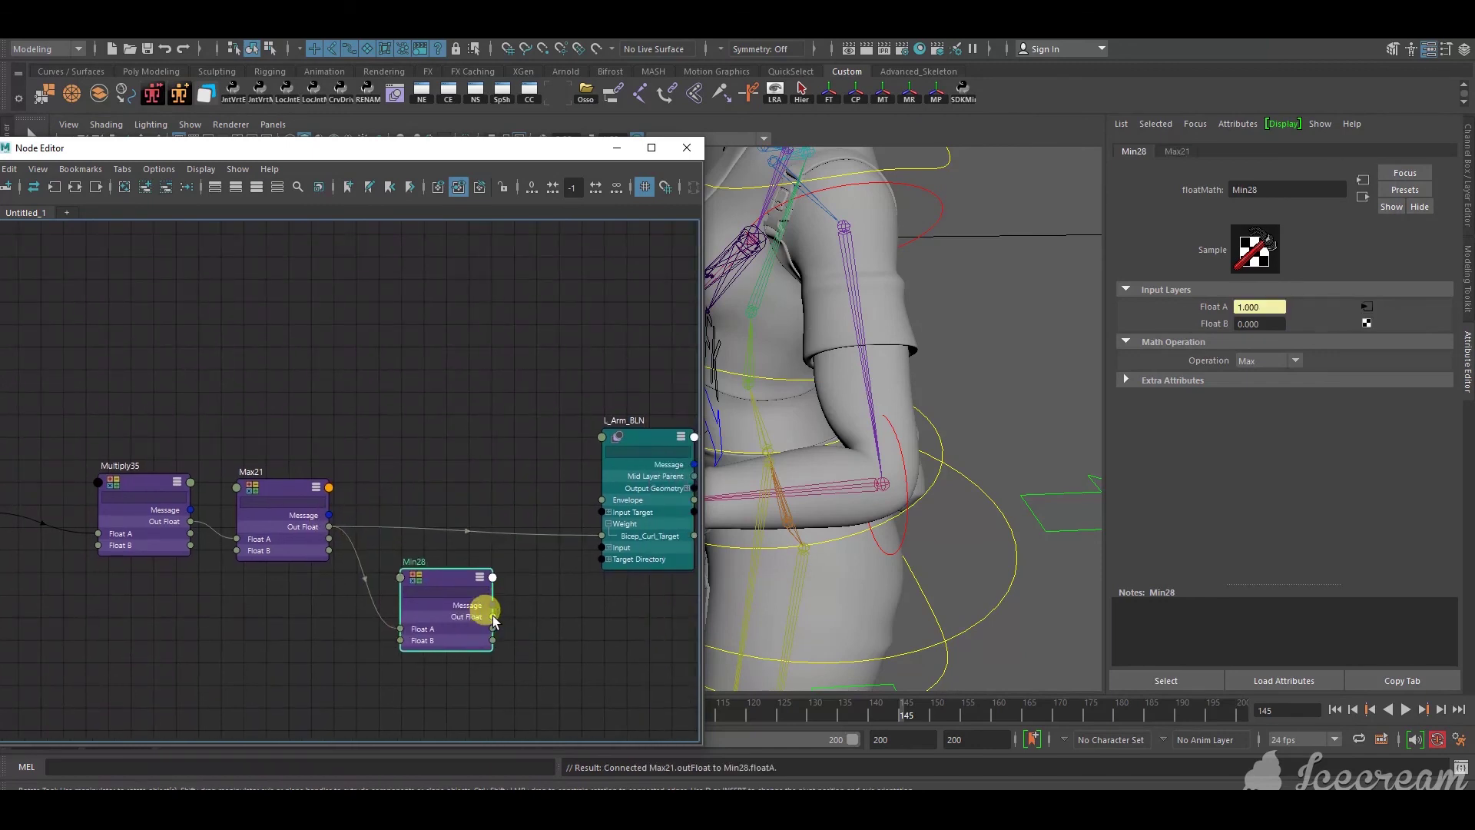
drag(601, 536, 605, 524)
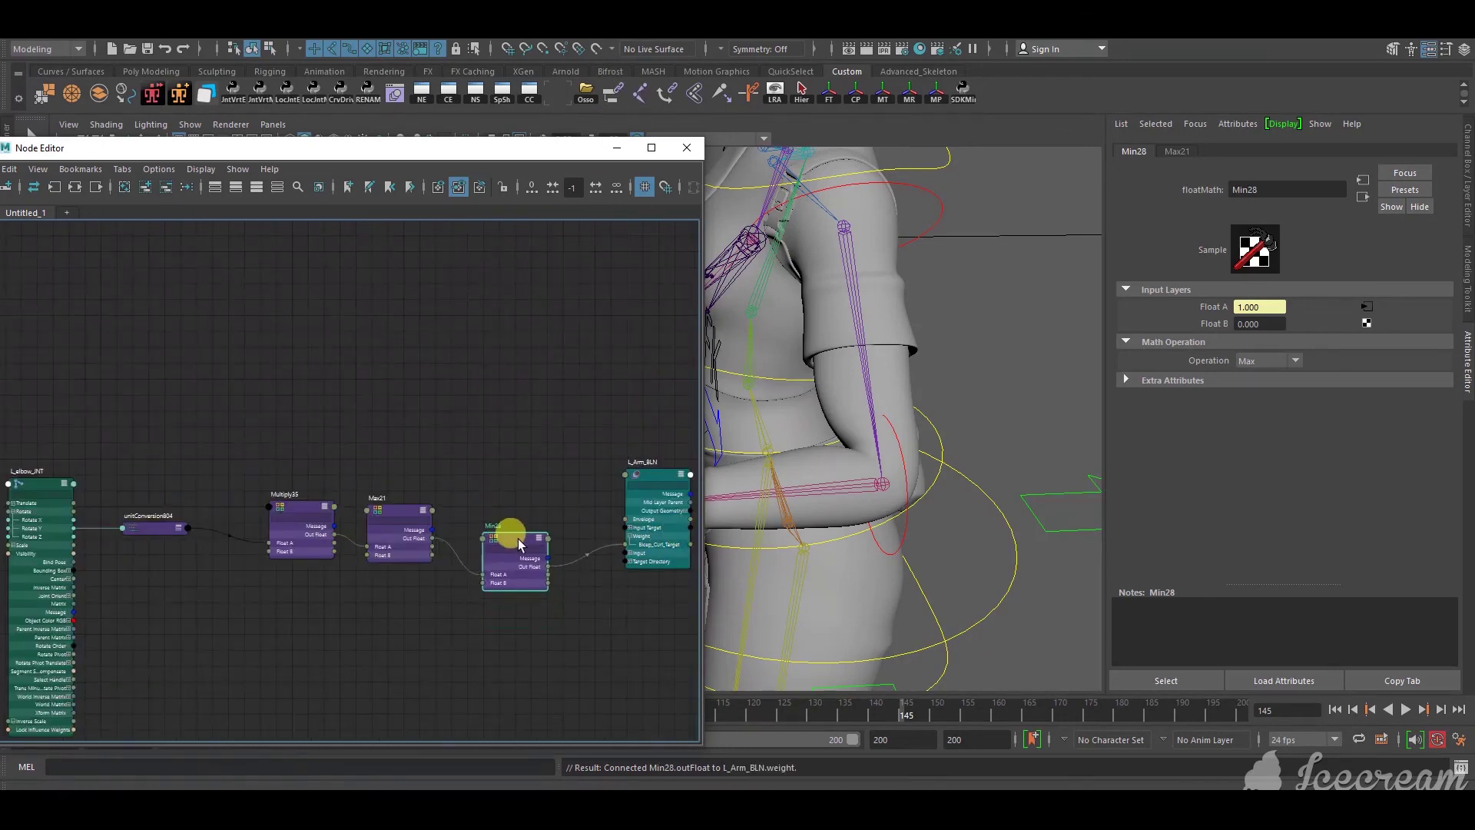
Minimise the Node Editor and rotate the left elbow FK control to about -108 and 40 in Y, checking the Bicep_Curl_Target weight
click(616, 148)
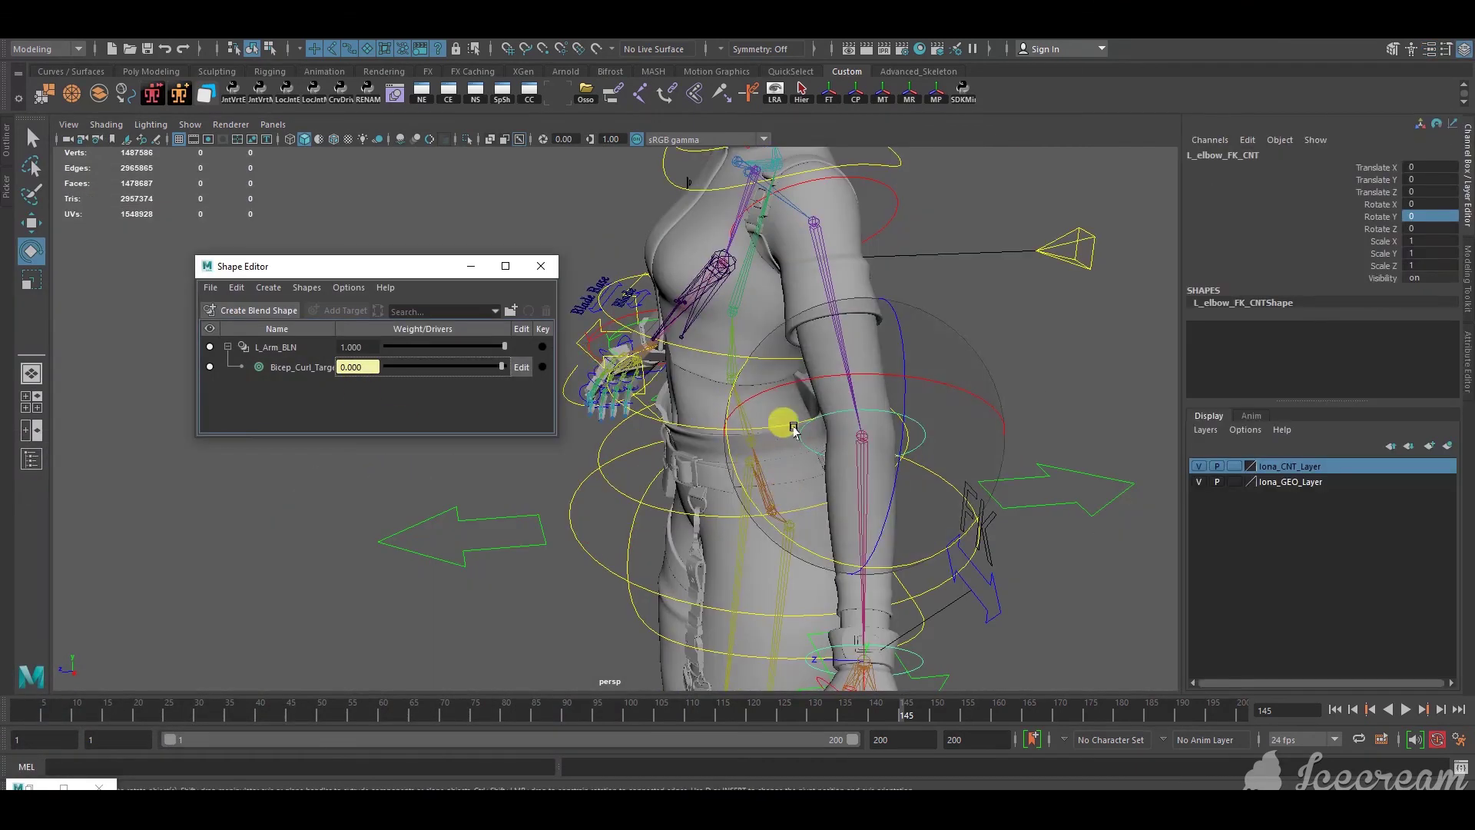
alt+drag(848, 521, 797, 468)
alt+right_drag(797, 468, 776, 499)
alt+middle_drag(776, 500, 722, 500)
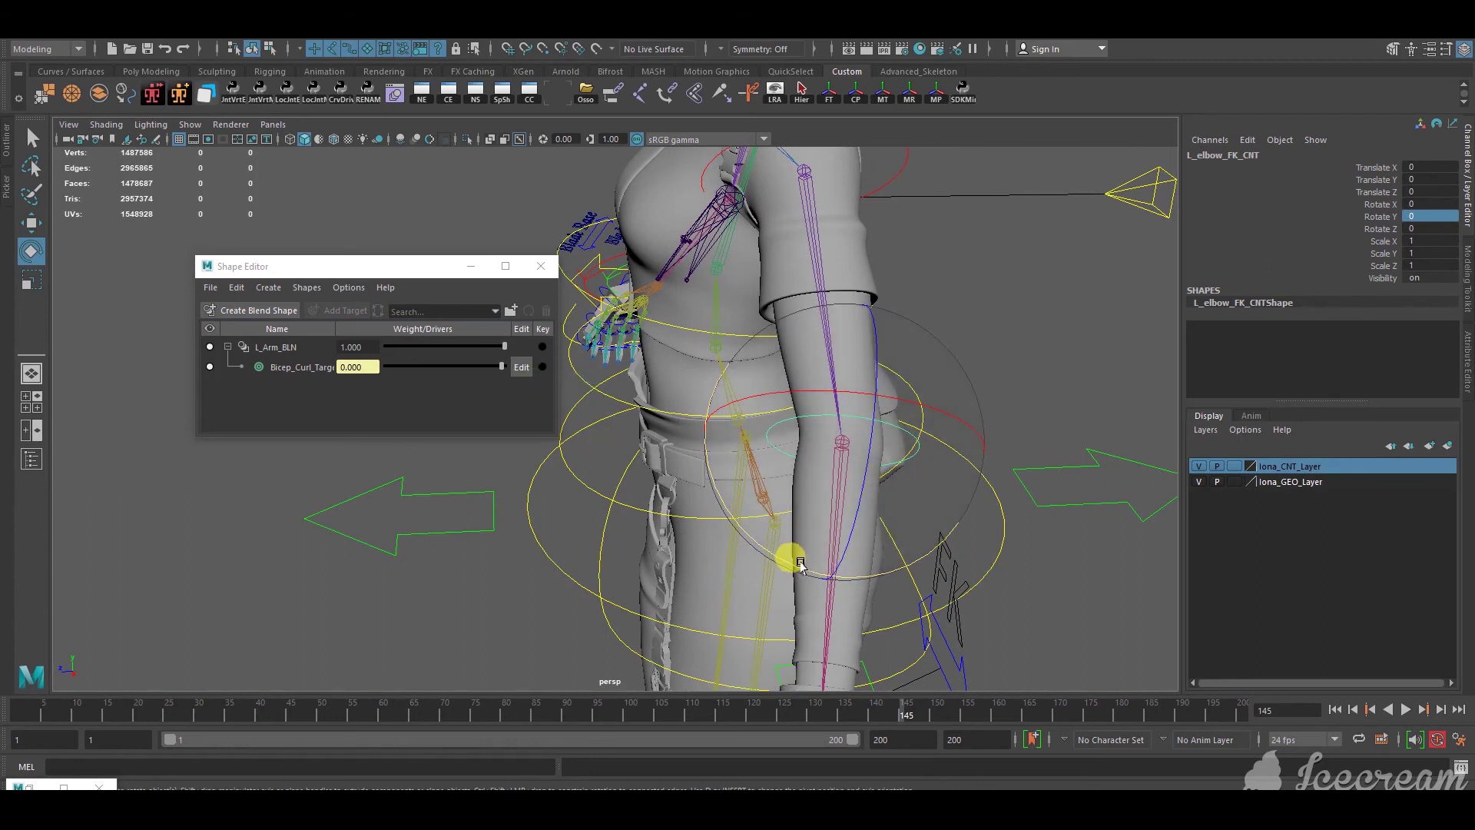
drag(781, 567, 581, 113)
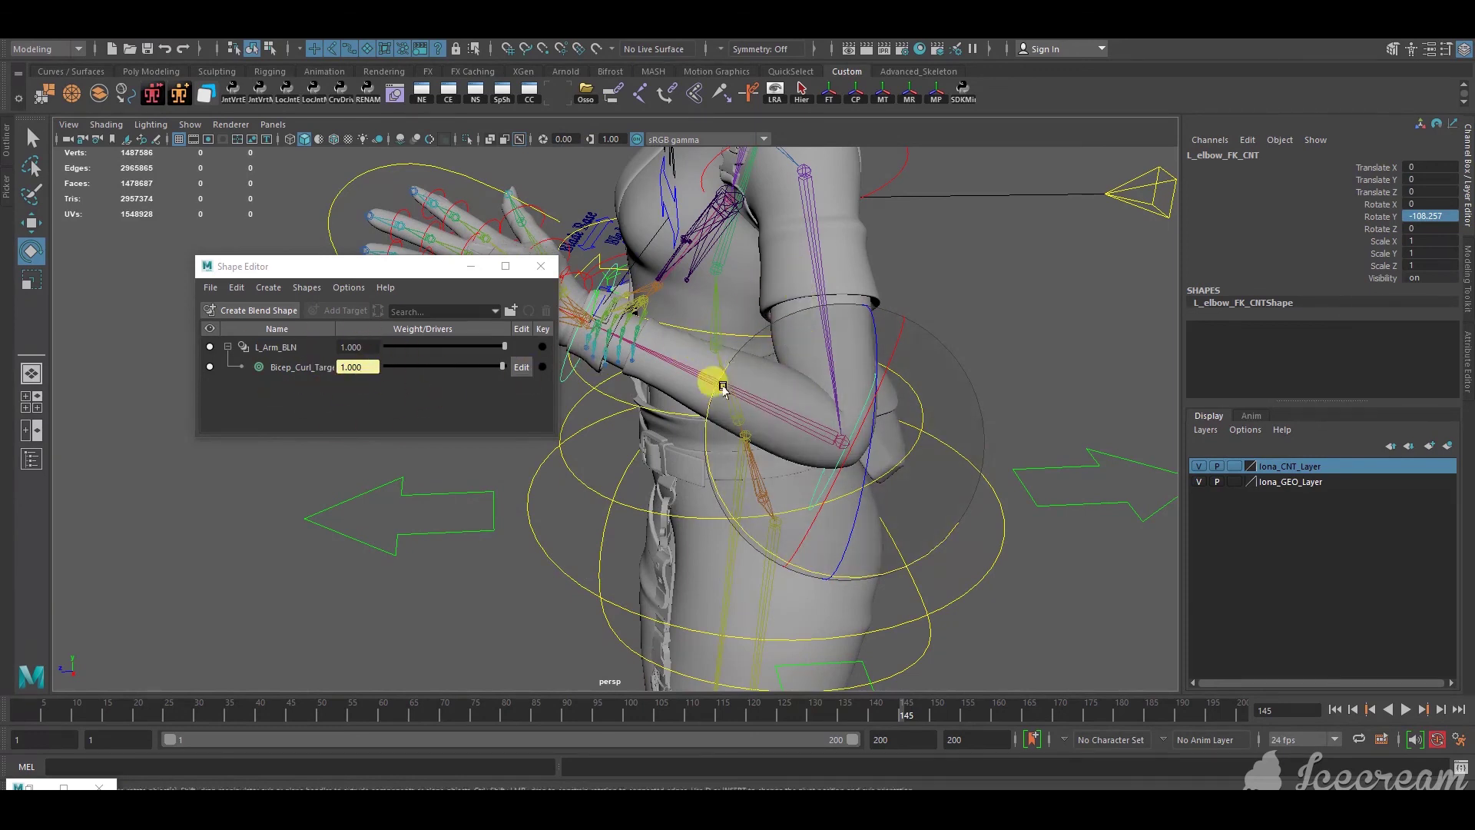
drag(719, 388, 916, 578)
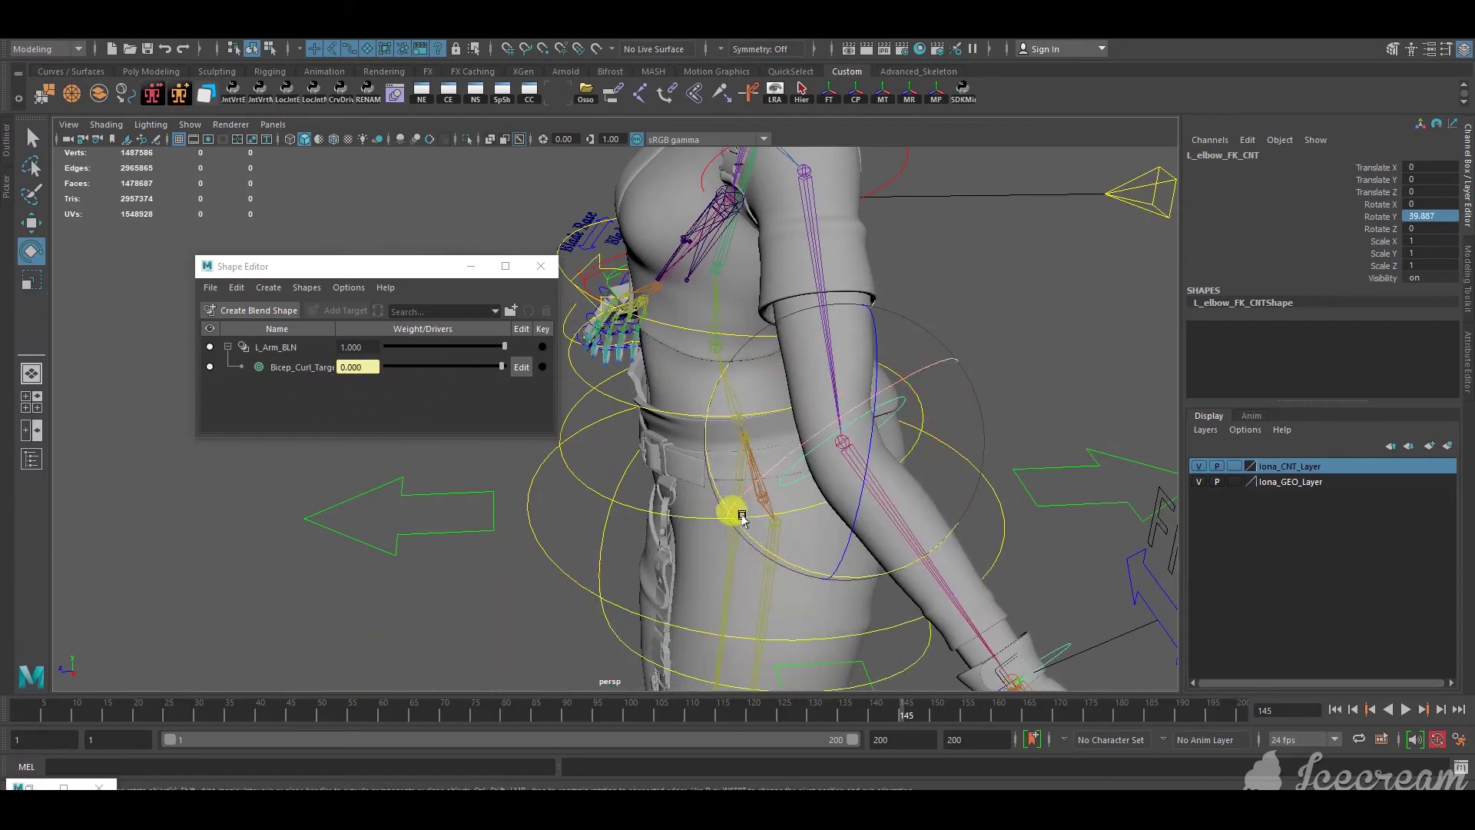
drag(750, 521, 717, 497)
Reset the left elbow FK control's Rotate Y to 0 and view the straightened arm
click(1445, 216)
text(0)
key(Return)
alt+drag(1016, 415, 938, 451)
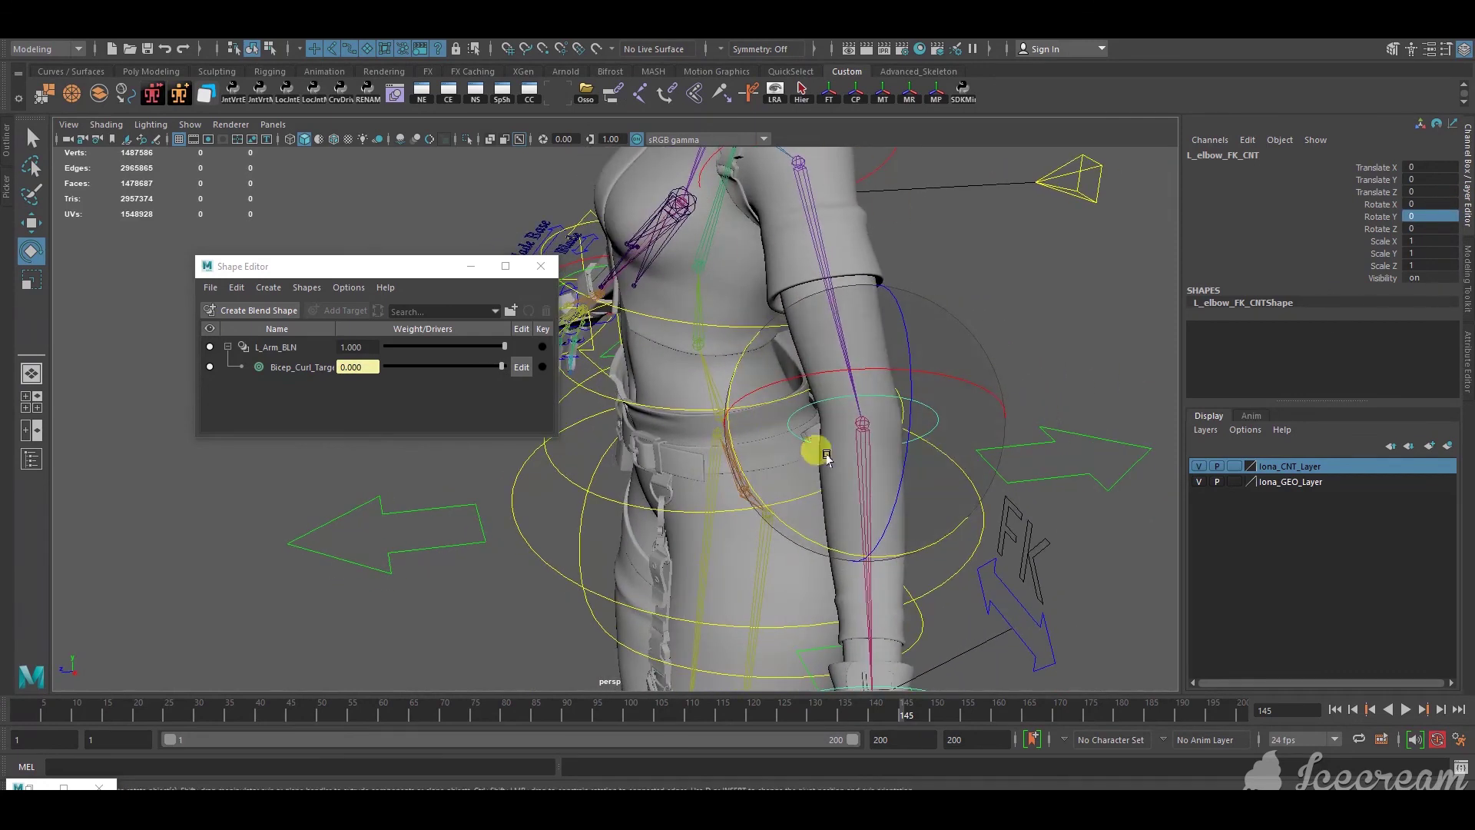